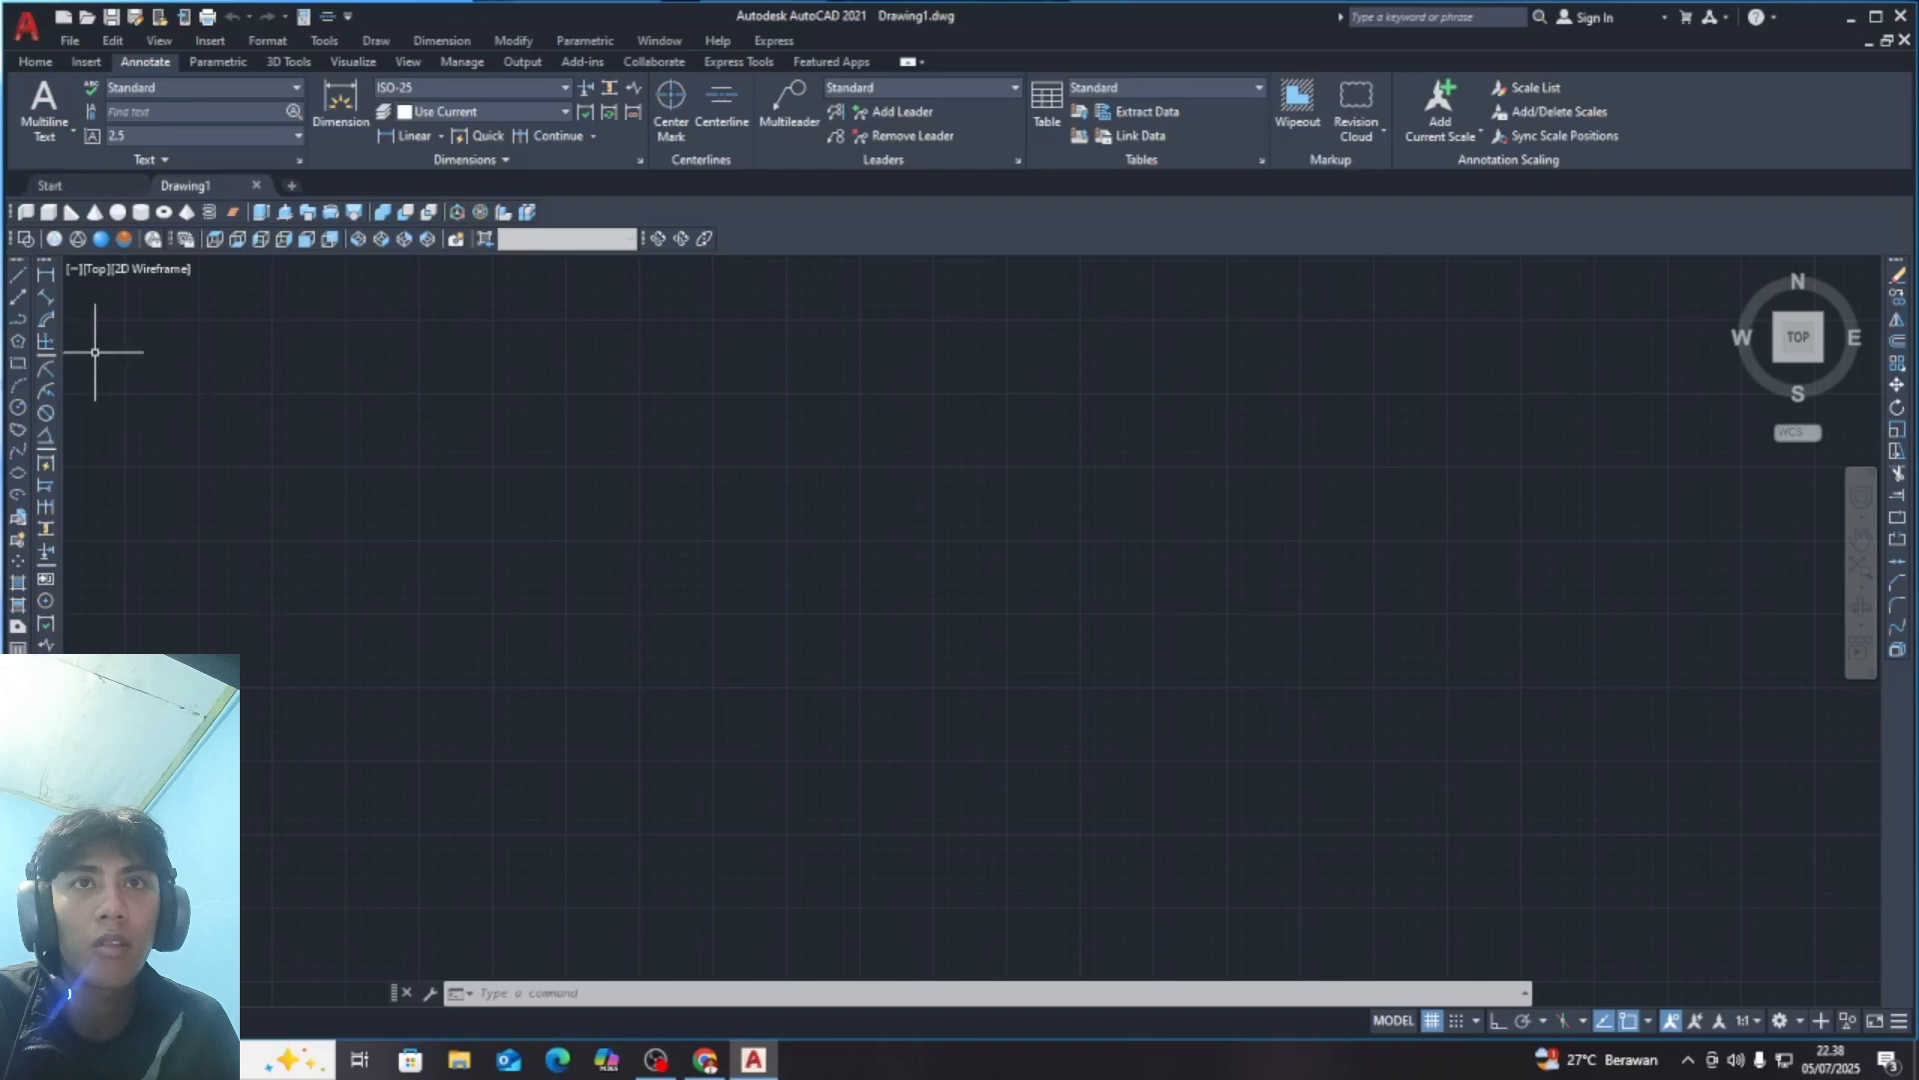
# Draw a horizontal line 50 units long with ortho mode on.
pyautogui.click(21, 279)
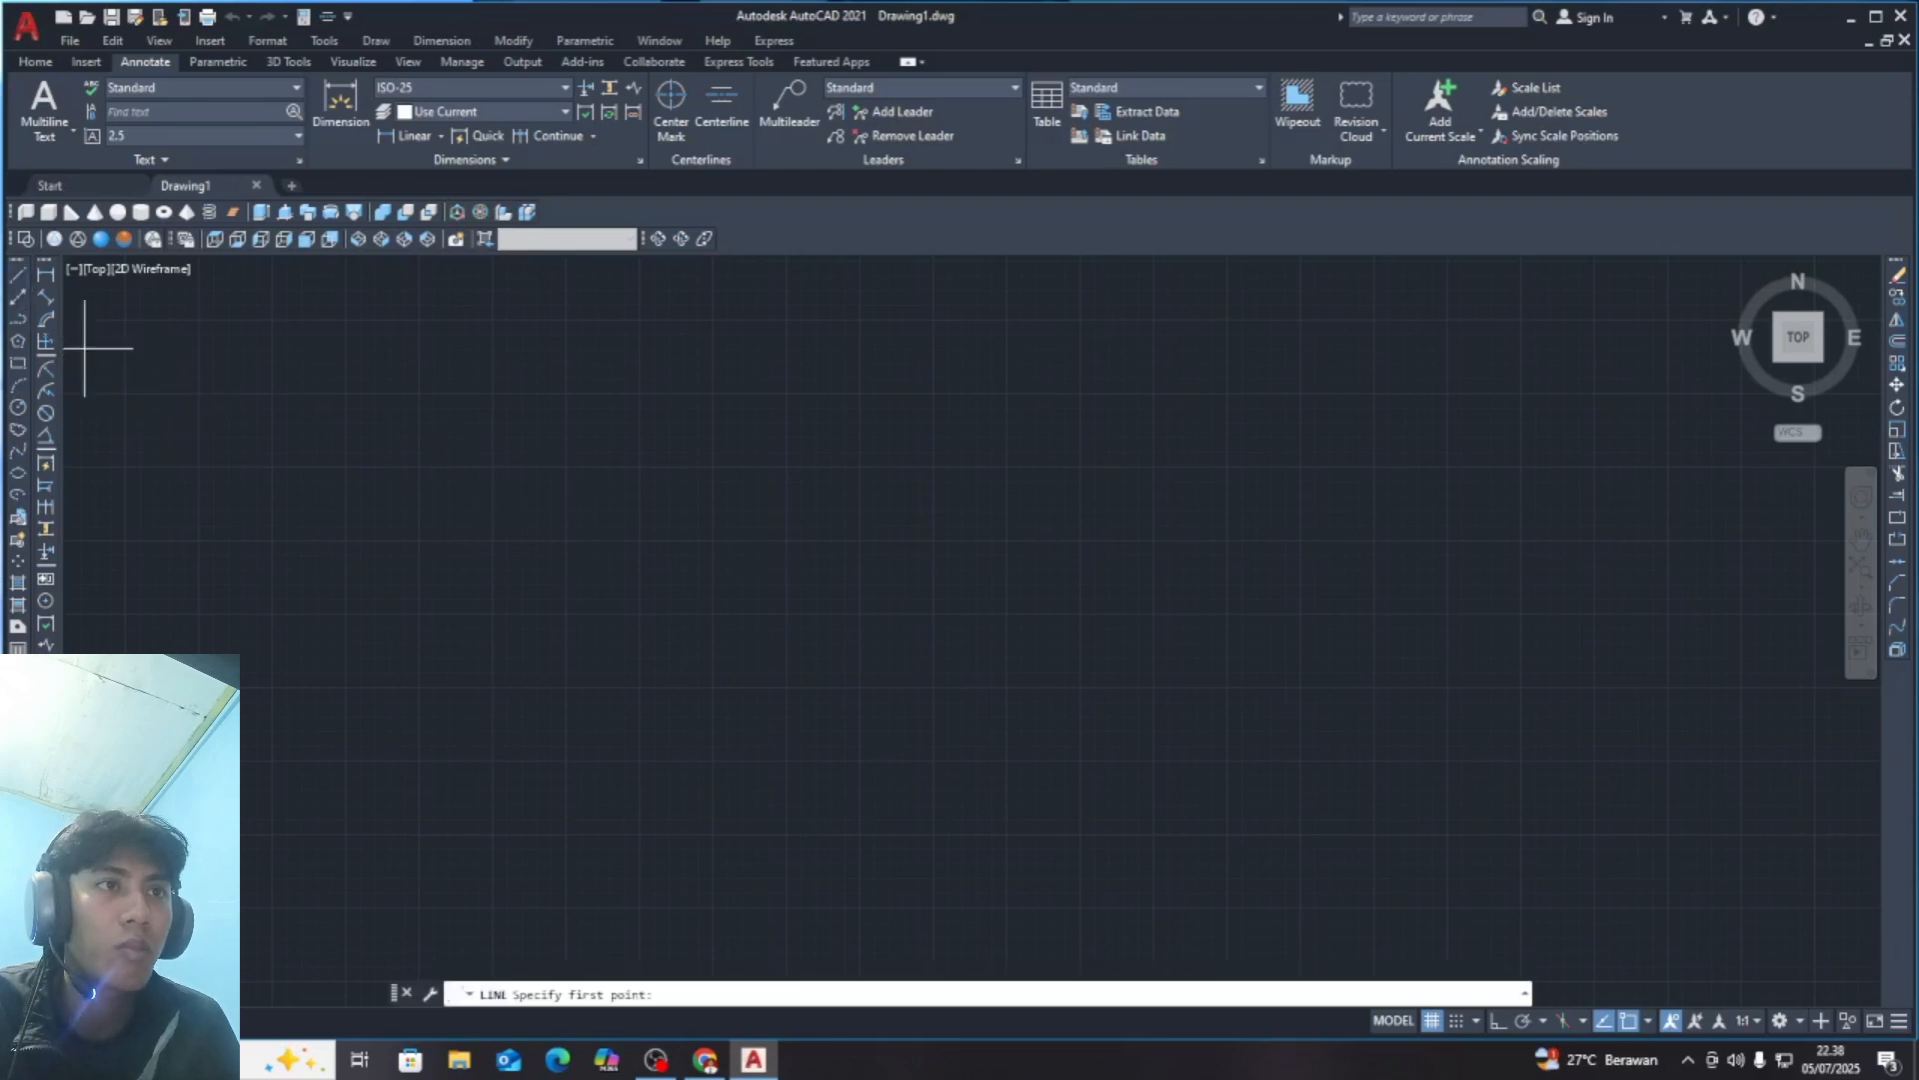
pyautogui.click(784, 539)
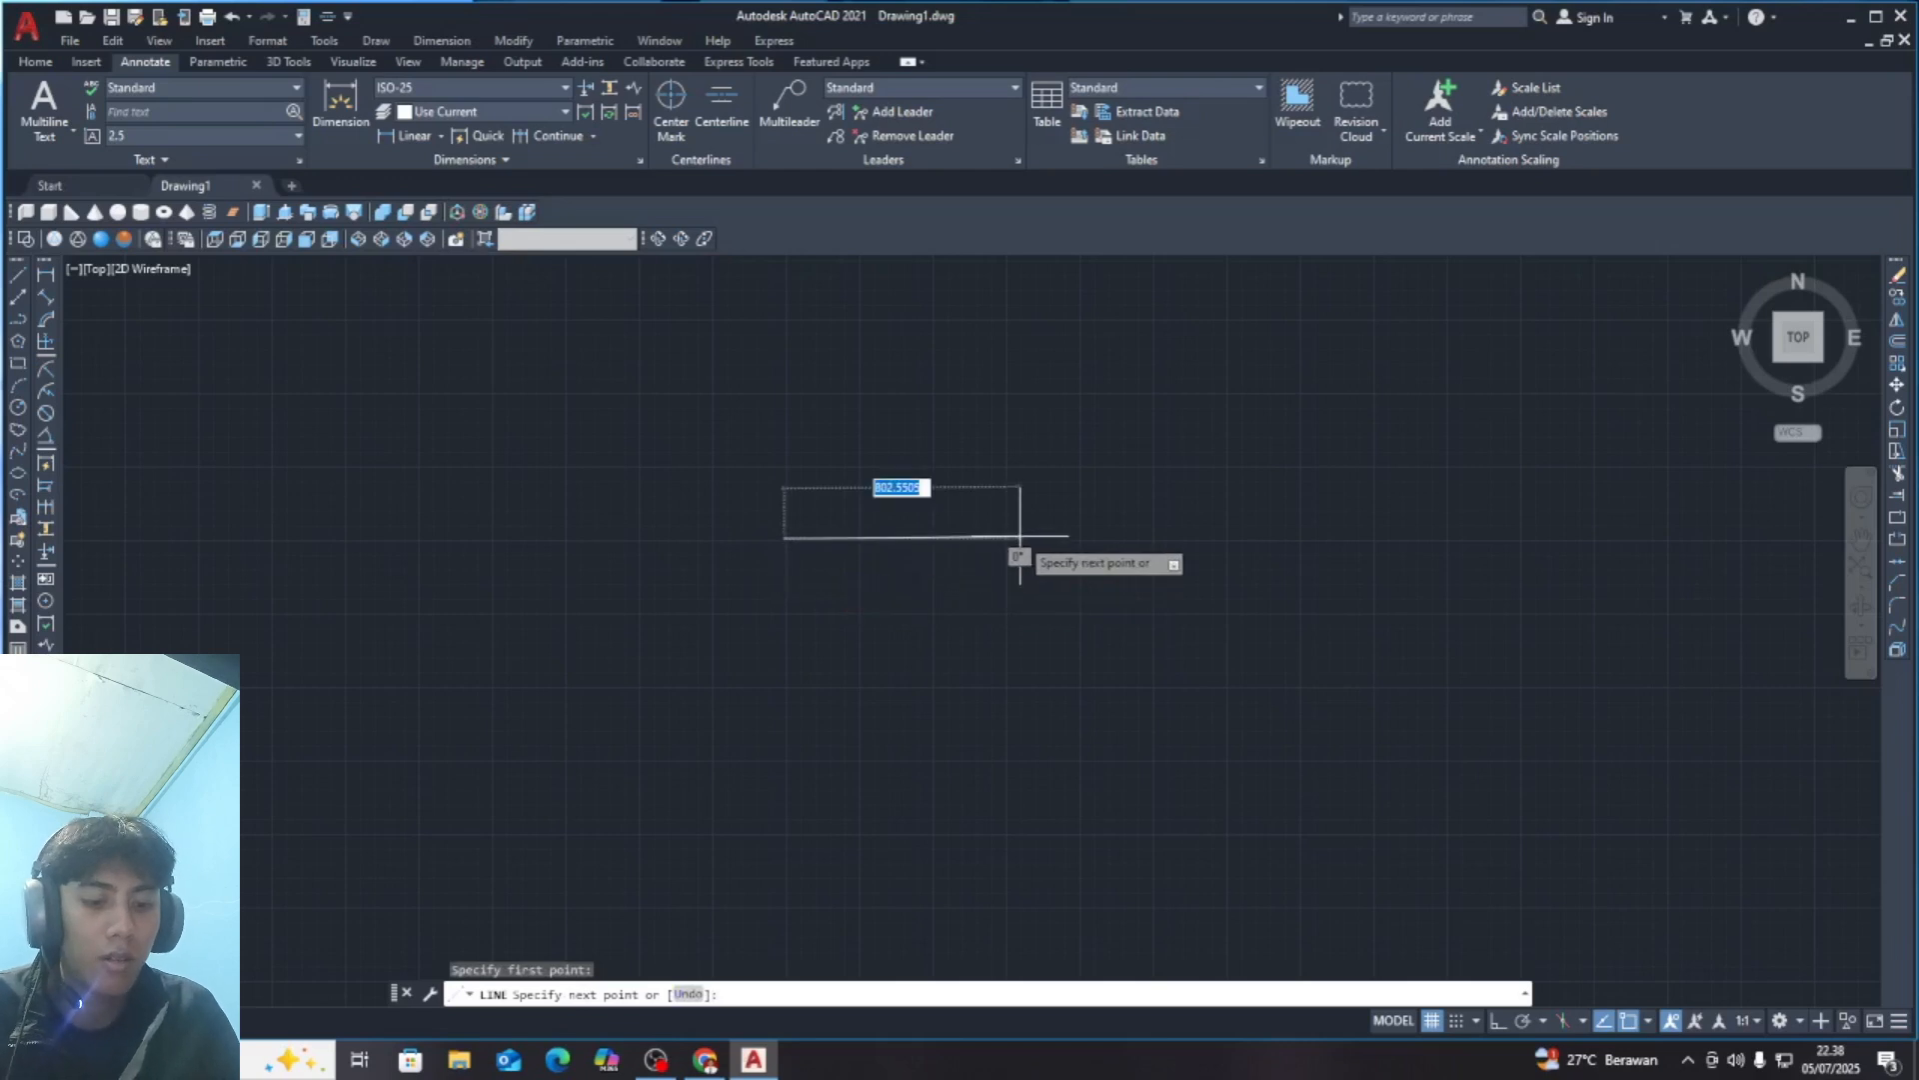
pyautogui.press('F8')
pyautogui.write('50')
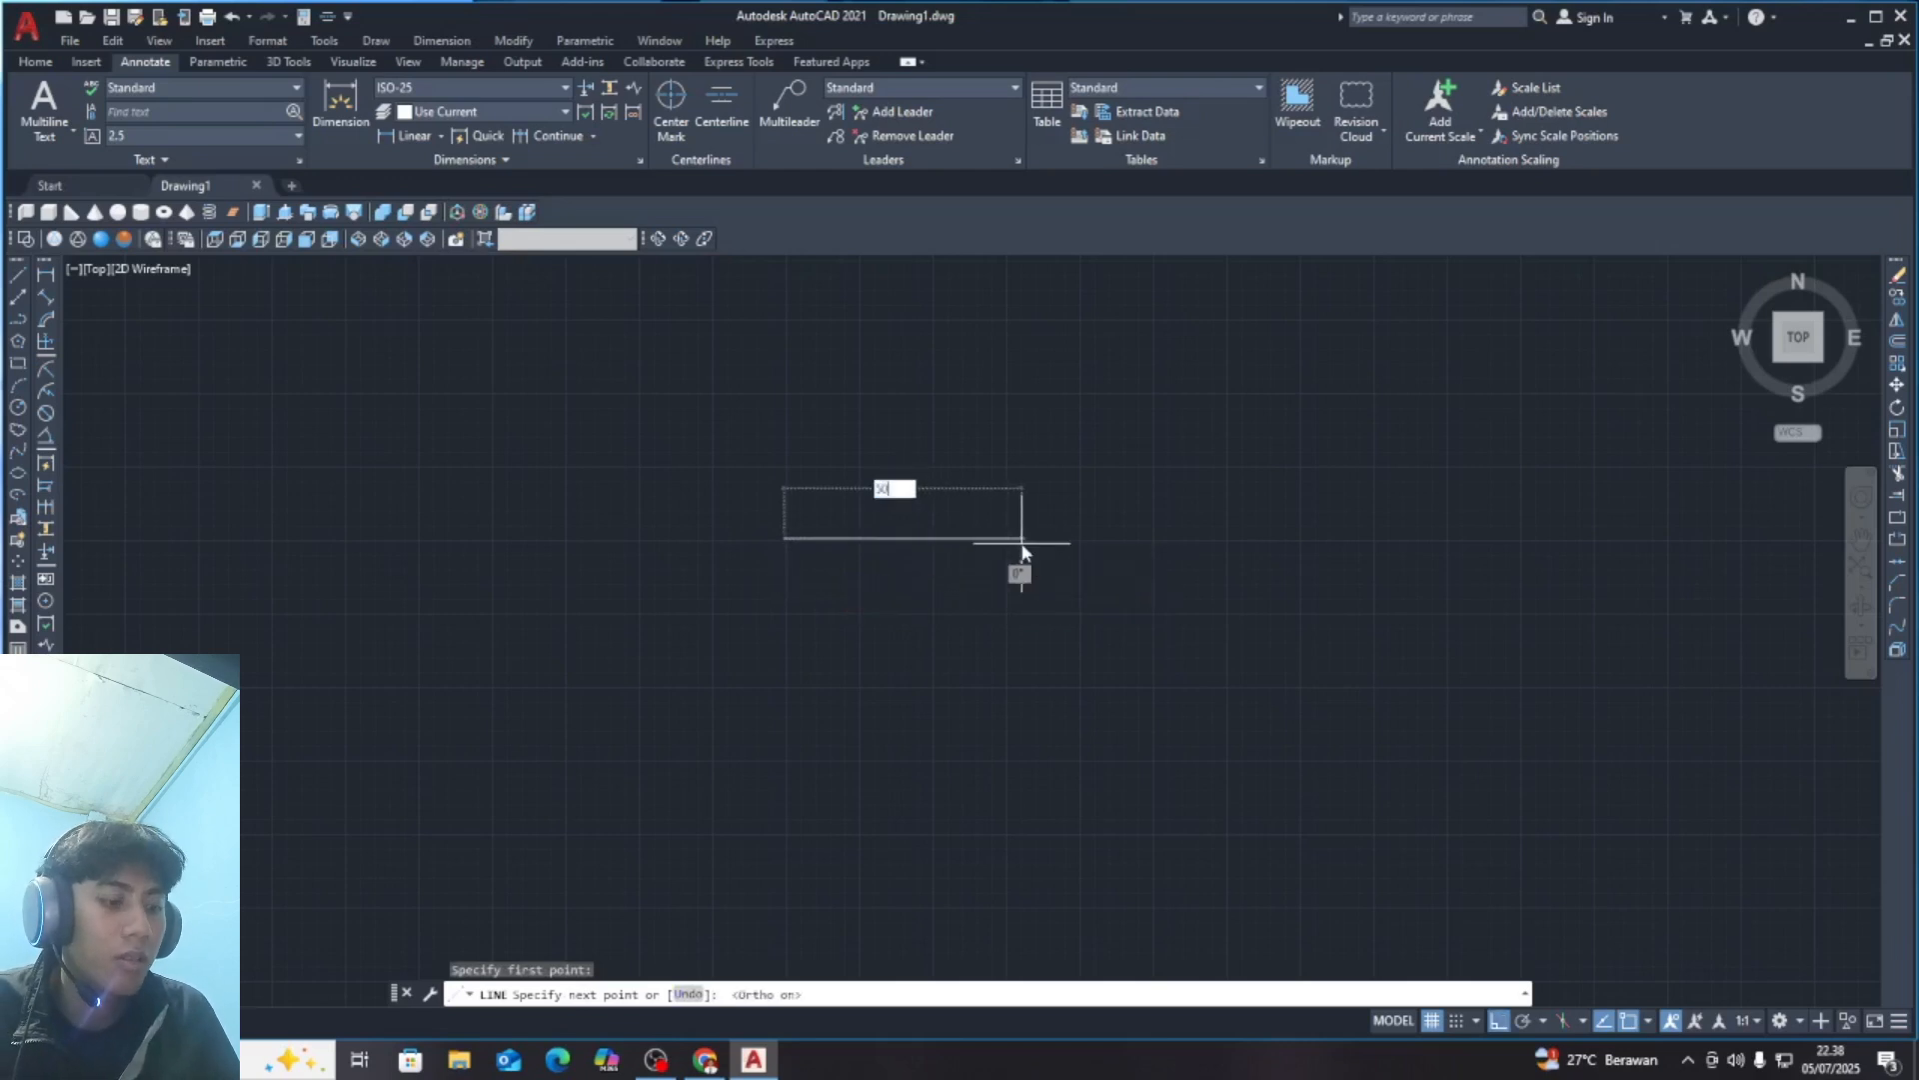
pyautogui.press('Return')
pyautogui.press('Return')
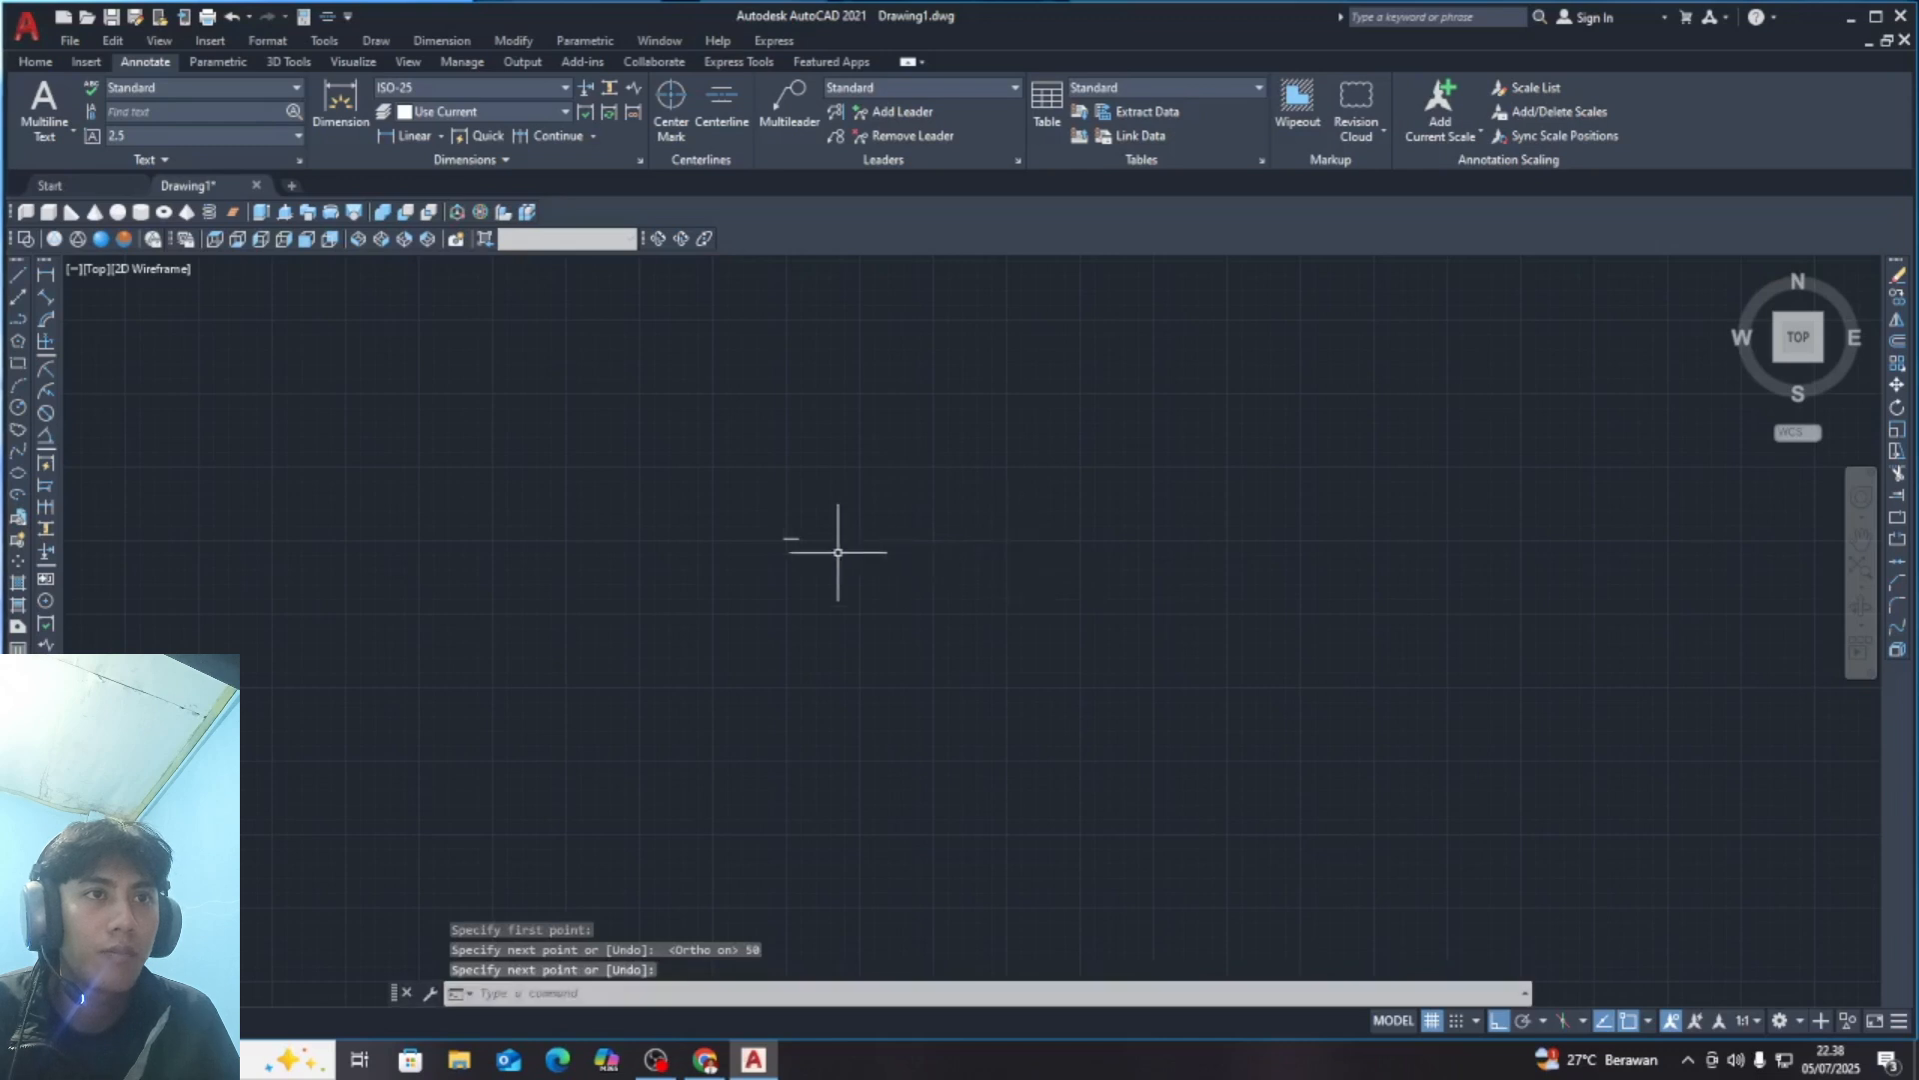
# Draw a circle of diameter 25 centred on the midpoint of the horizontal line.
pyautogui.scroll(3, 826, 547)
pyautogui.scroll(1, 715, 523)
pyautogui.moveTo(715, 522); pyautogui.dragTo(1370, 614, button='middle')
pyautogui.scroll(4, 933, 547)
pyautogui.scroll(4, 934, 557)
pyautogui.scroll(-1, 1269, 596)
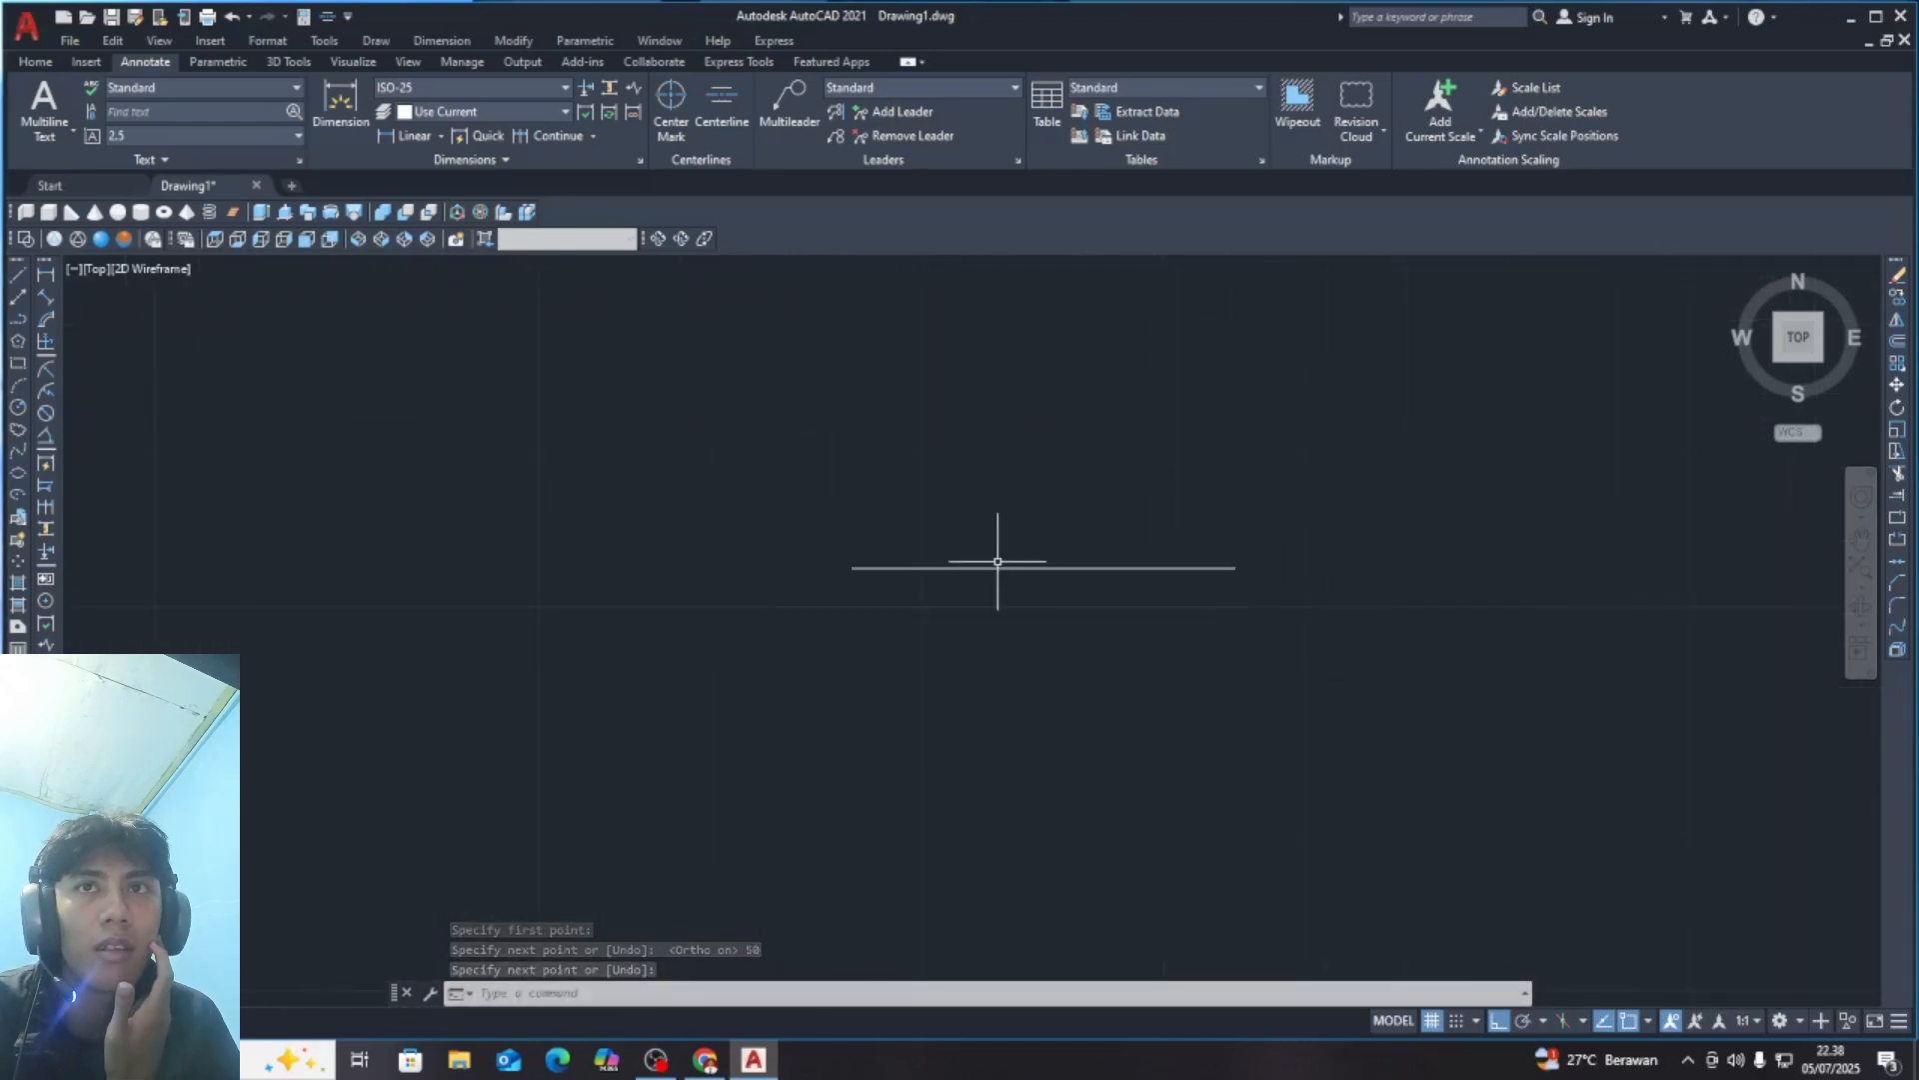
pyautogui.click(16, 409)
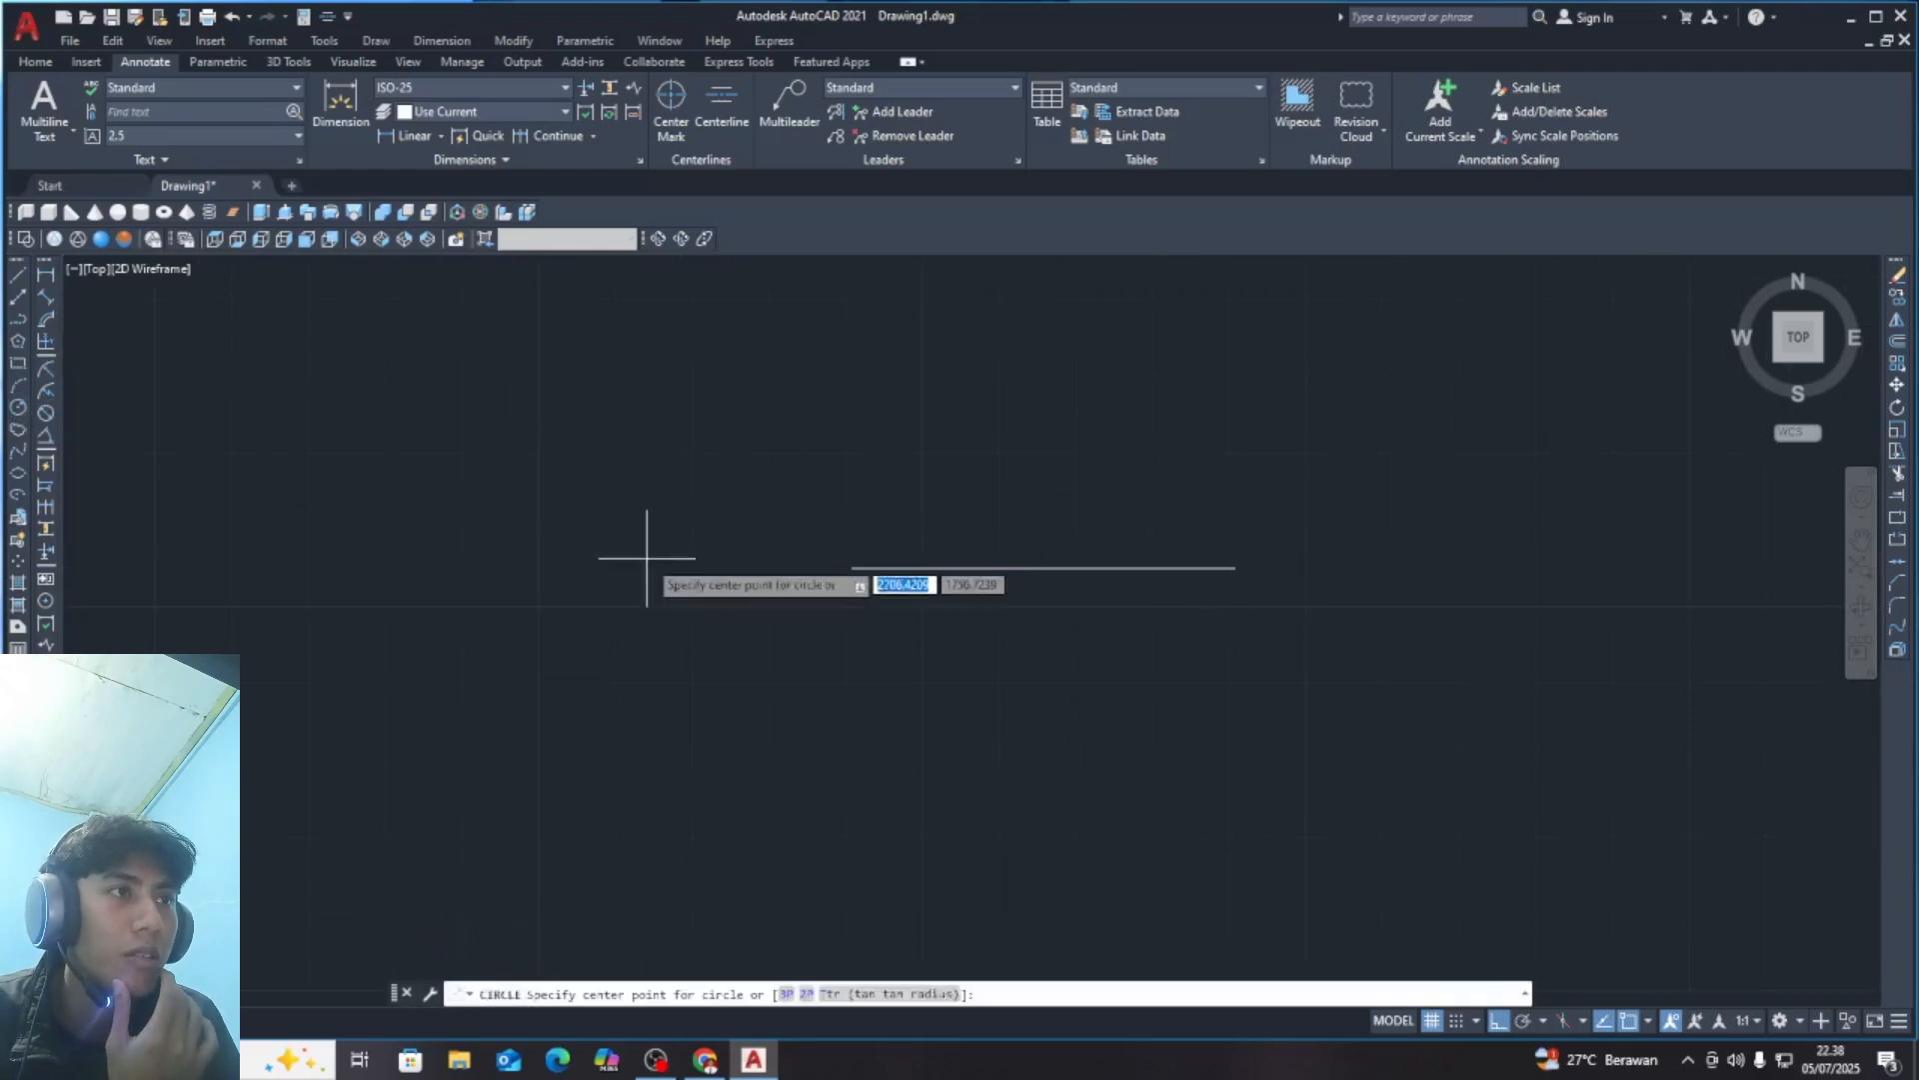
pyautogui.click(1043, 566)
pyautogui.write('d')
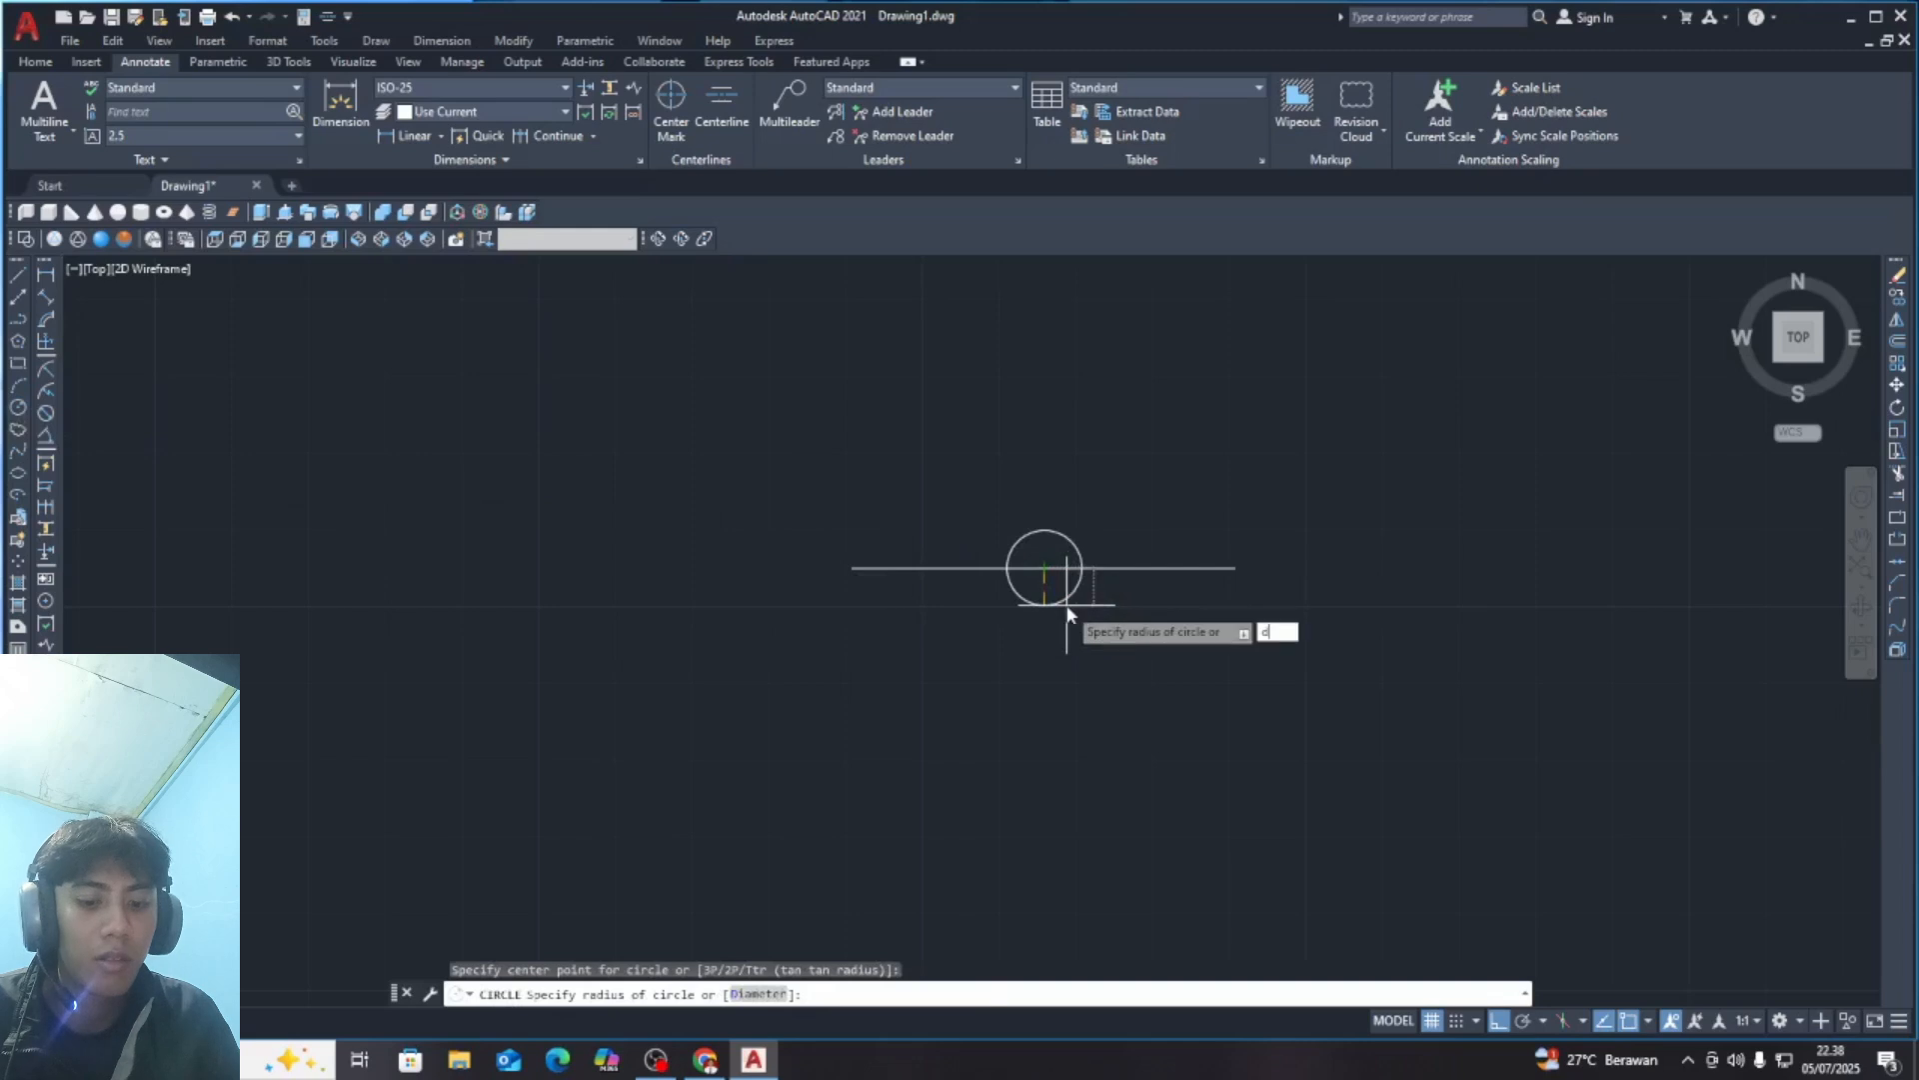
pyautogui.press('Return')
pyautogui.write('25')
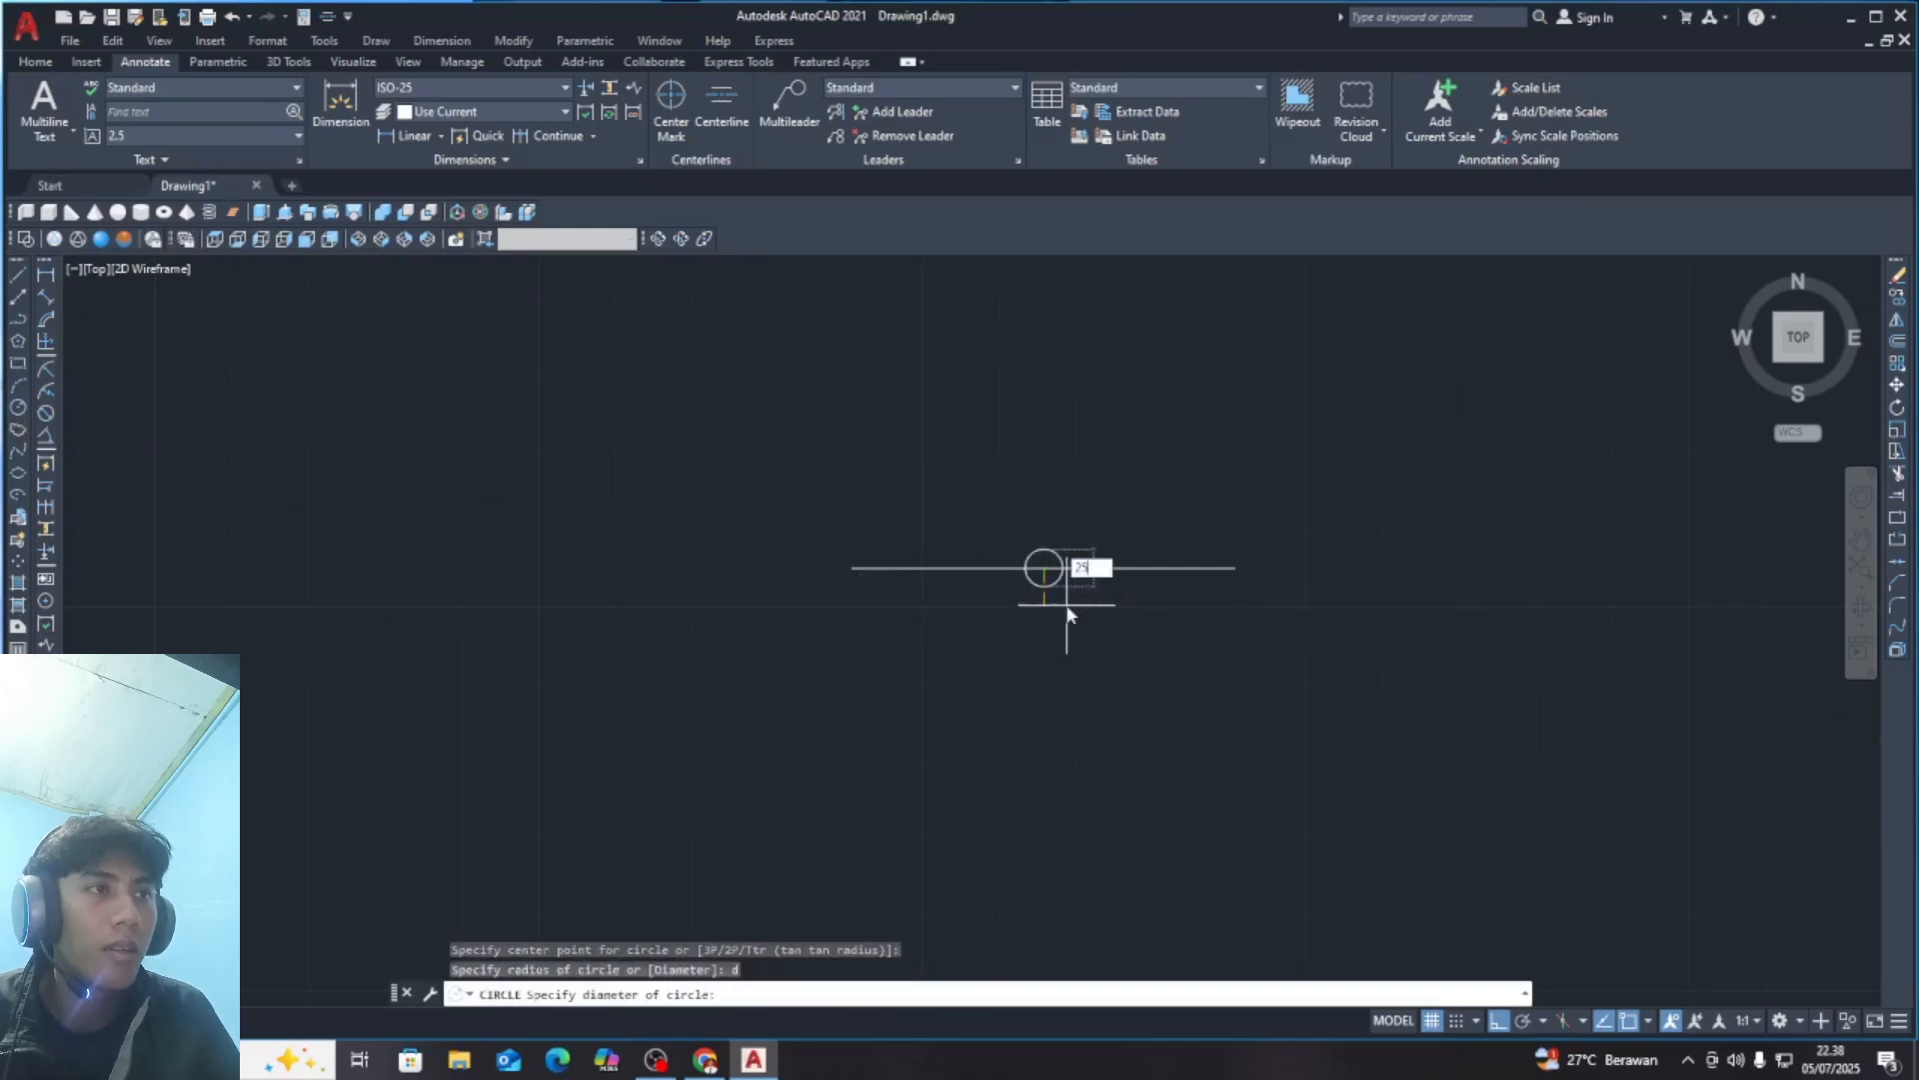
pyautogui.press('Return')
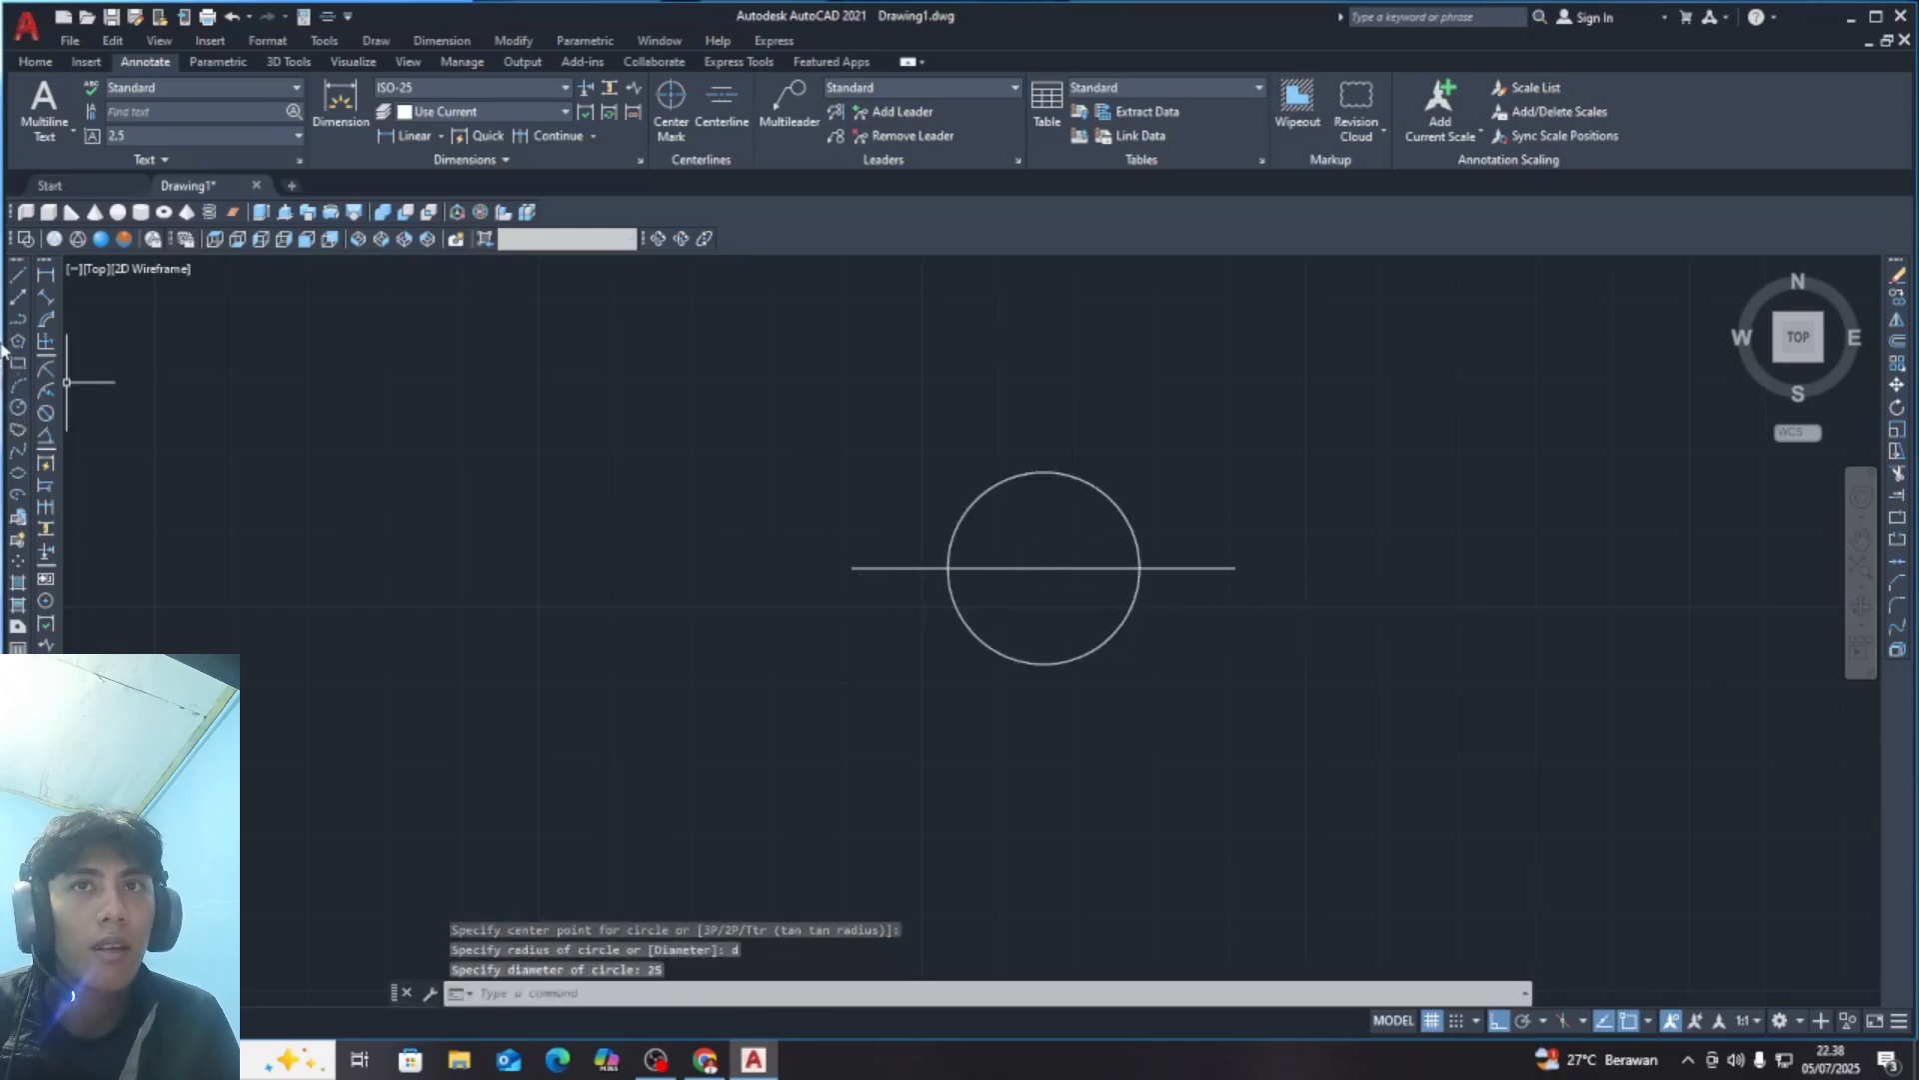
# Add a concentric circle of diameter 20 inside the circle at the line's midpoint.
pyautogui.click(18, 408)
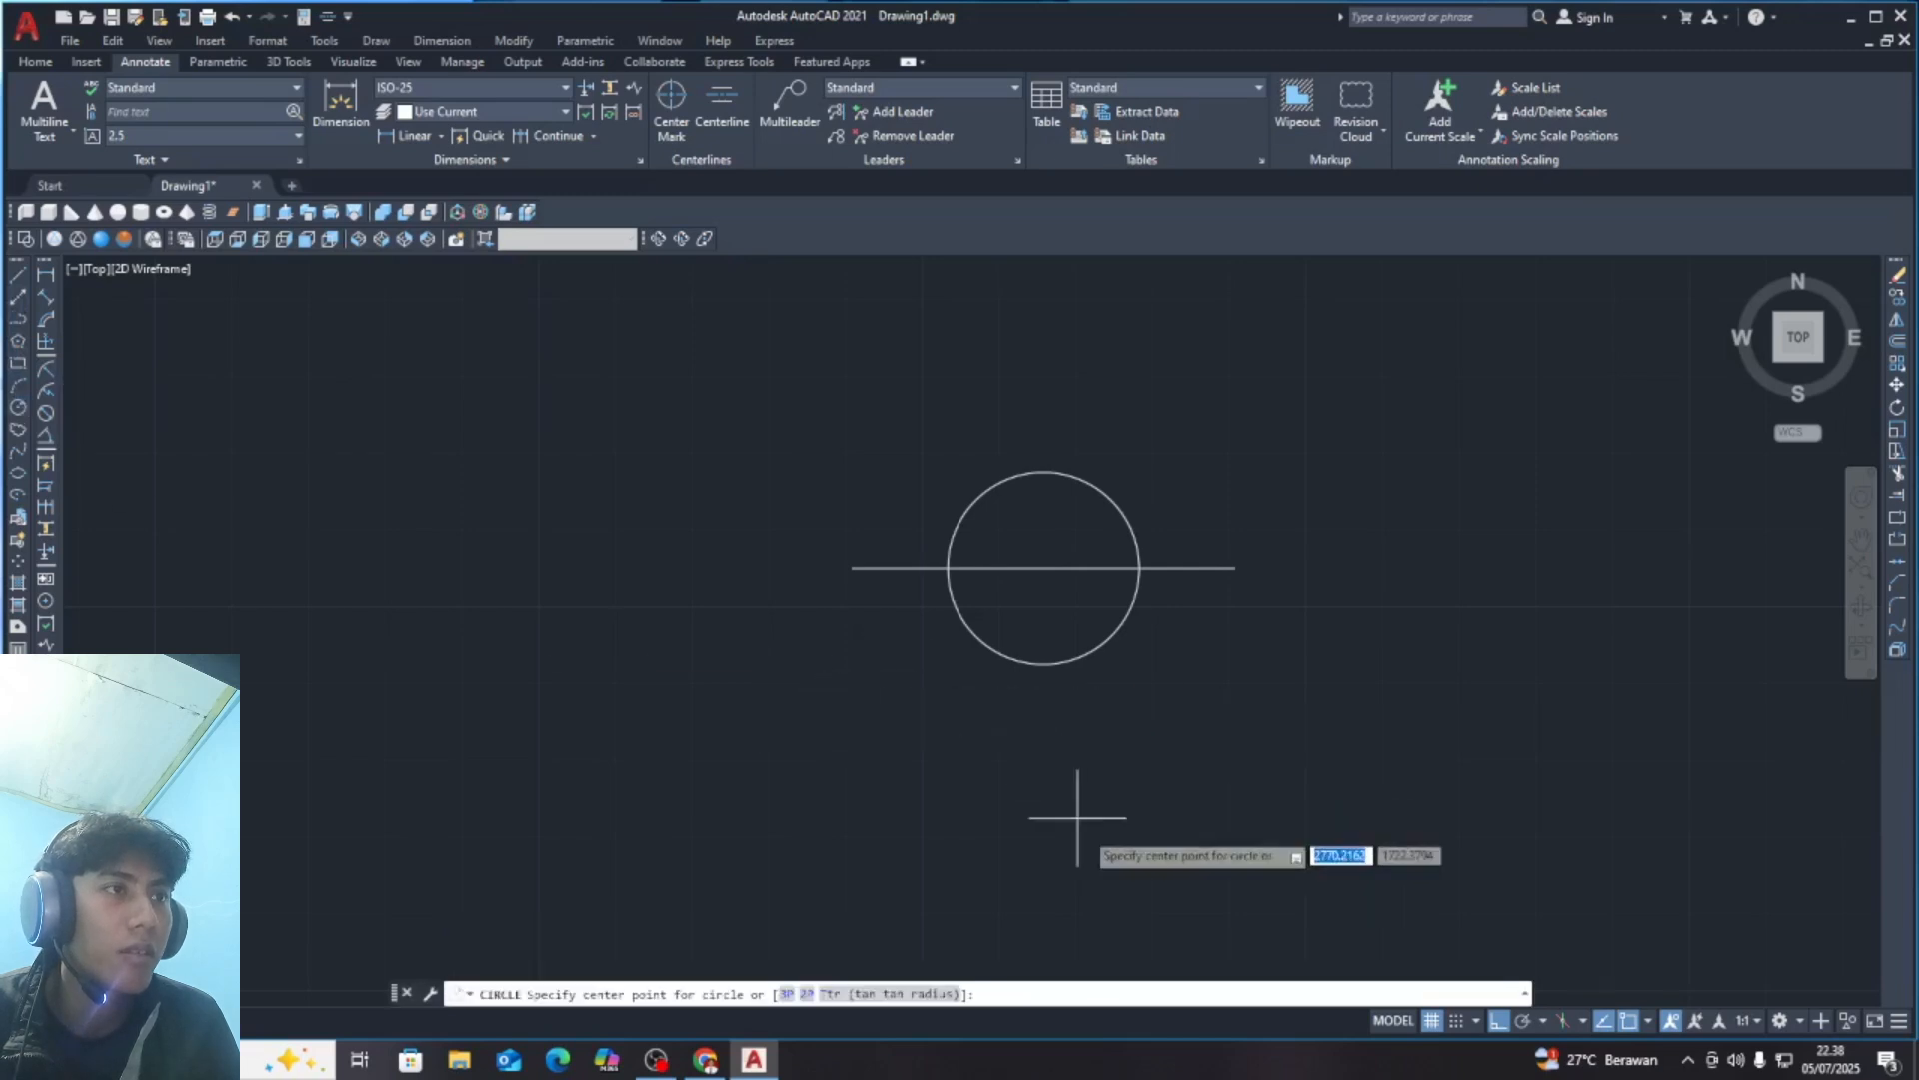
pyautogui.click(1043, 569)
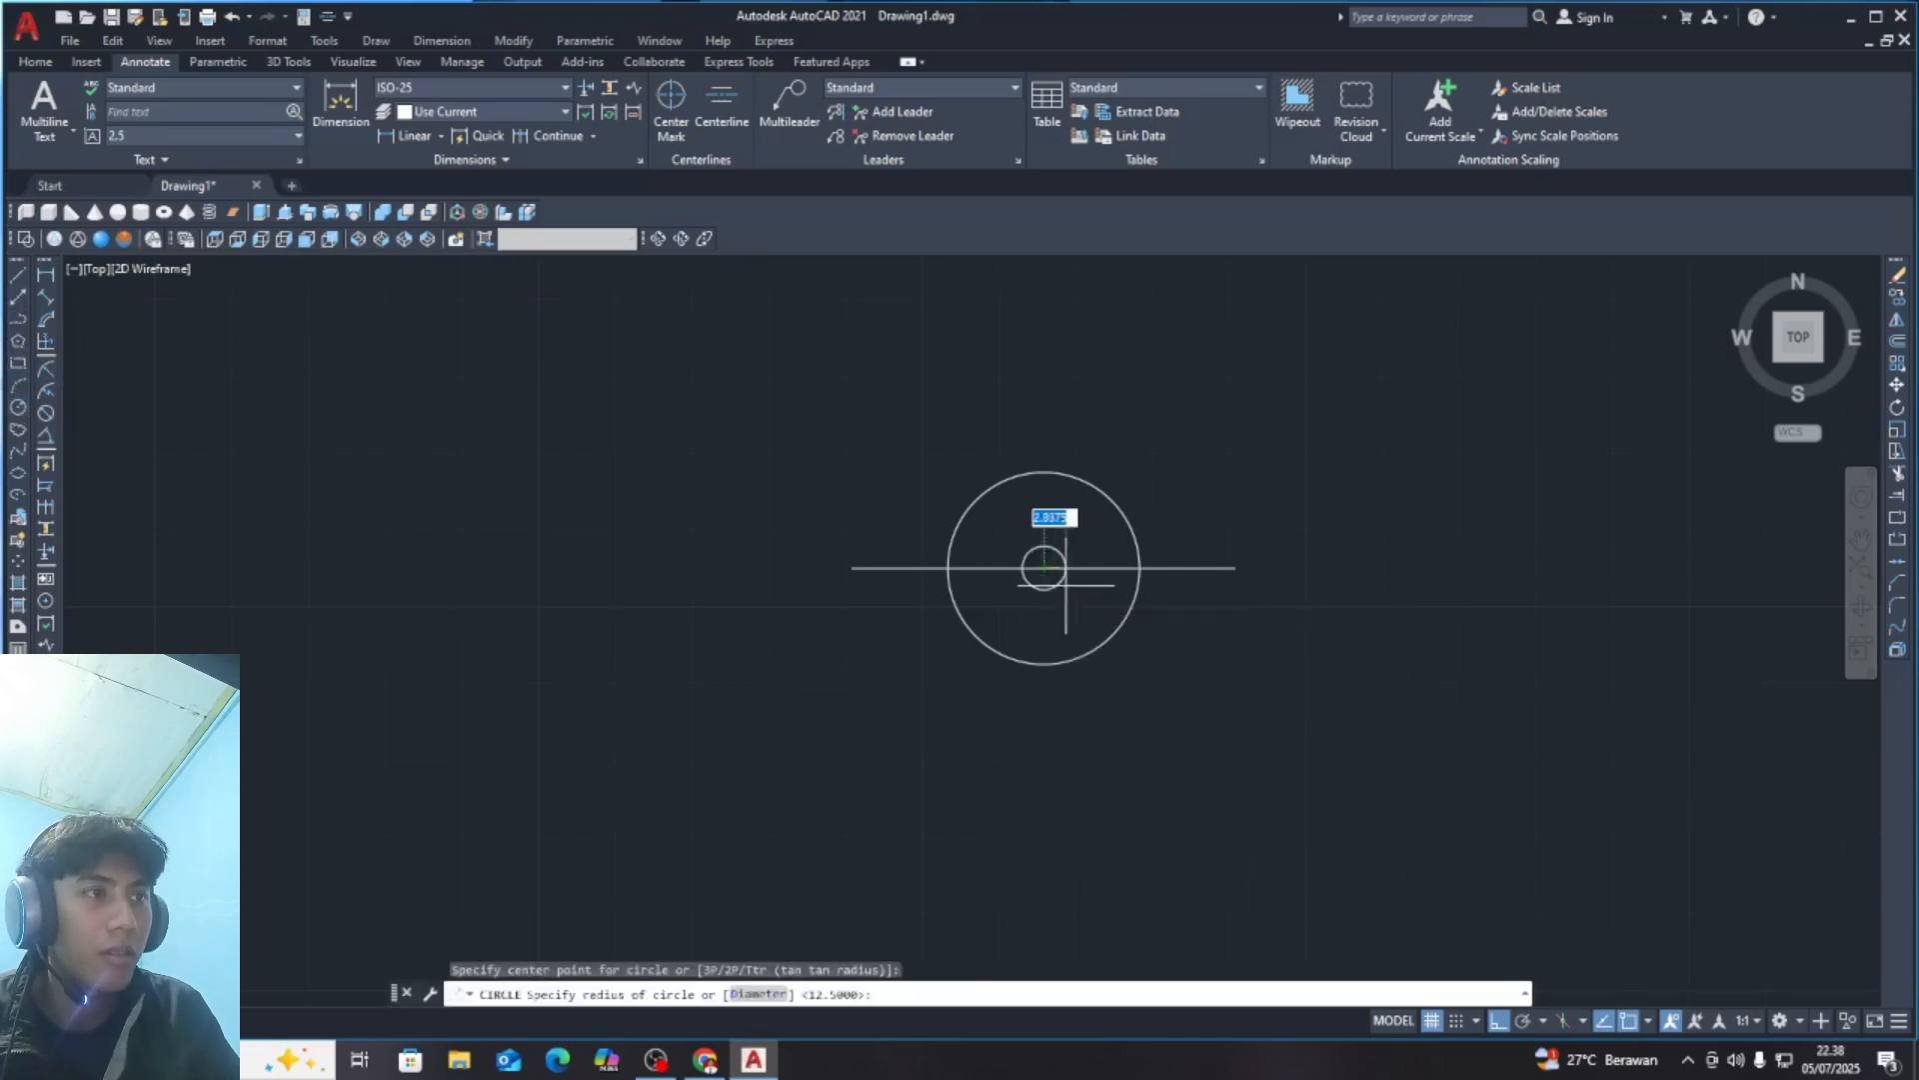
pyautogui.write('d')
pyautogui.press('Return')
pyautogui.write('20')
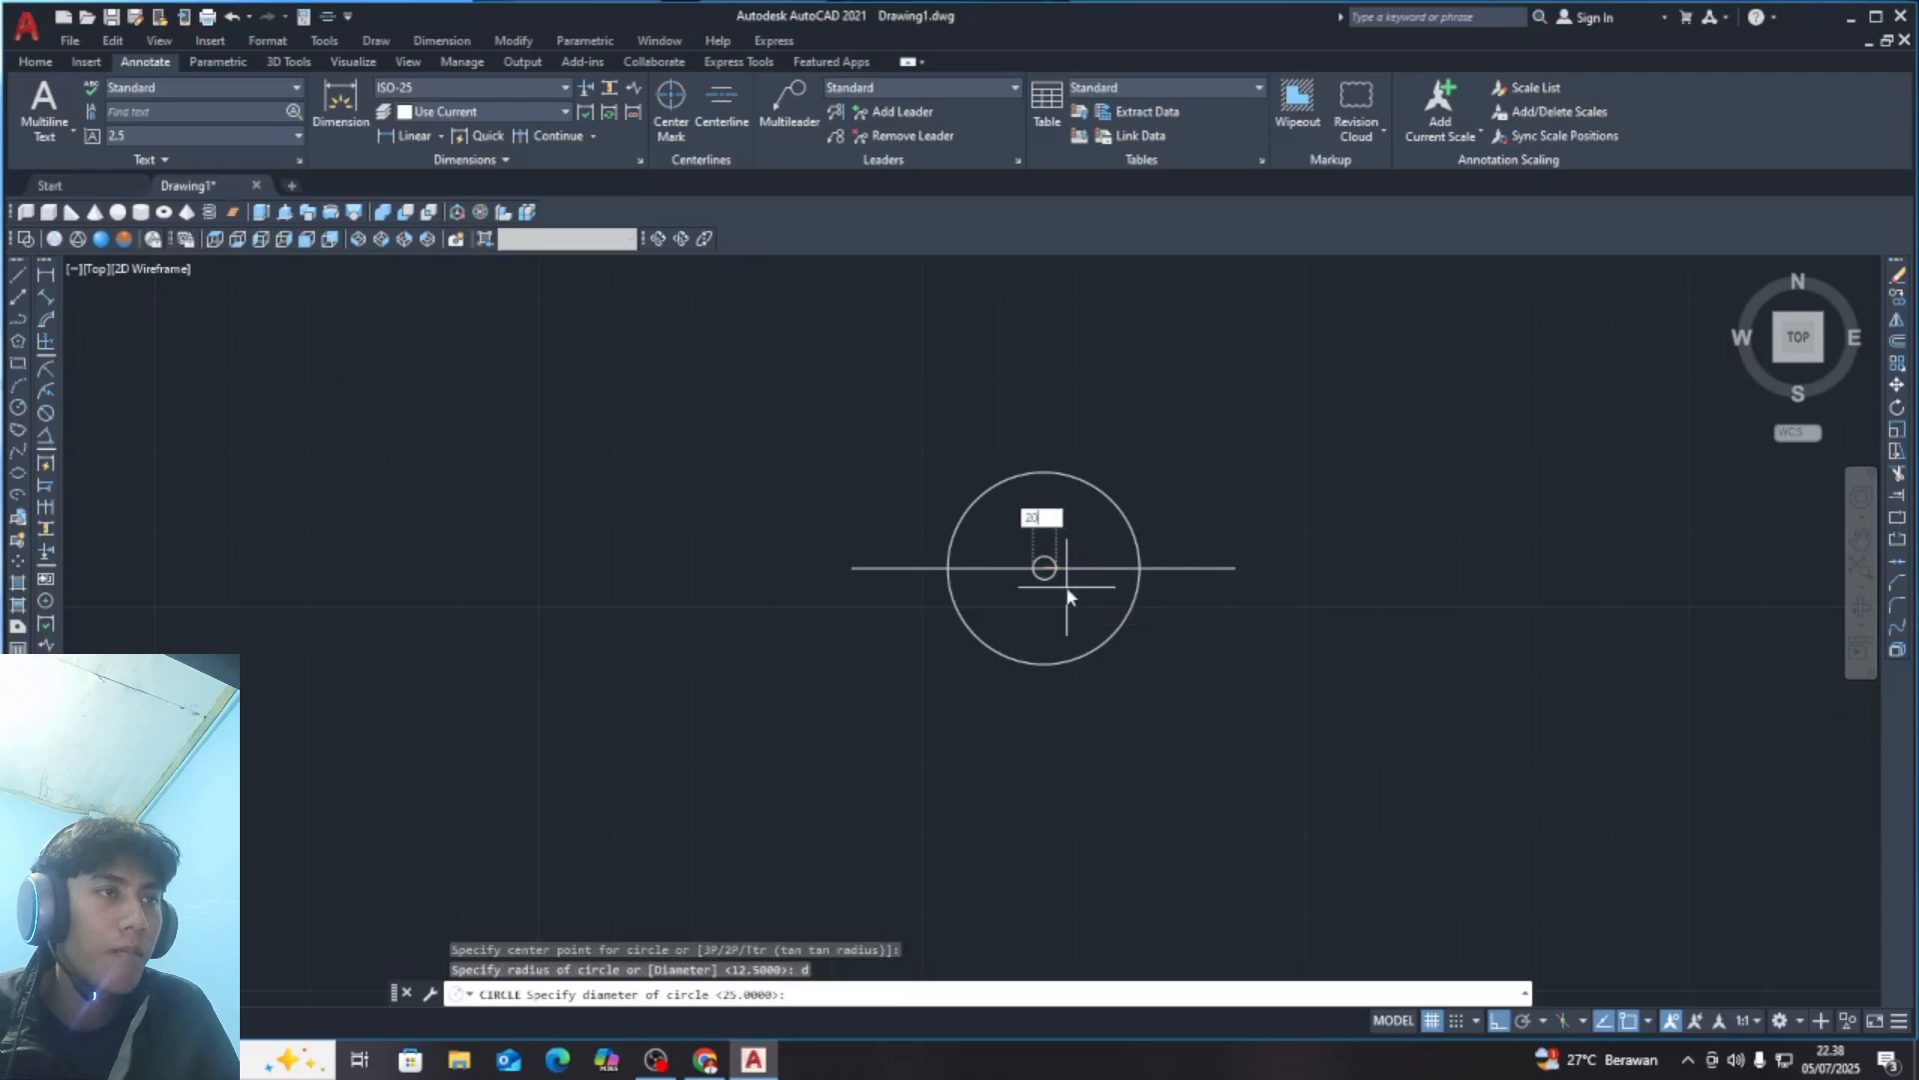
pyautogui.press('Return')
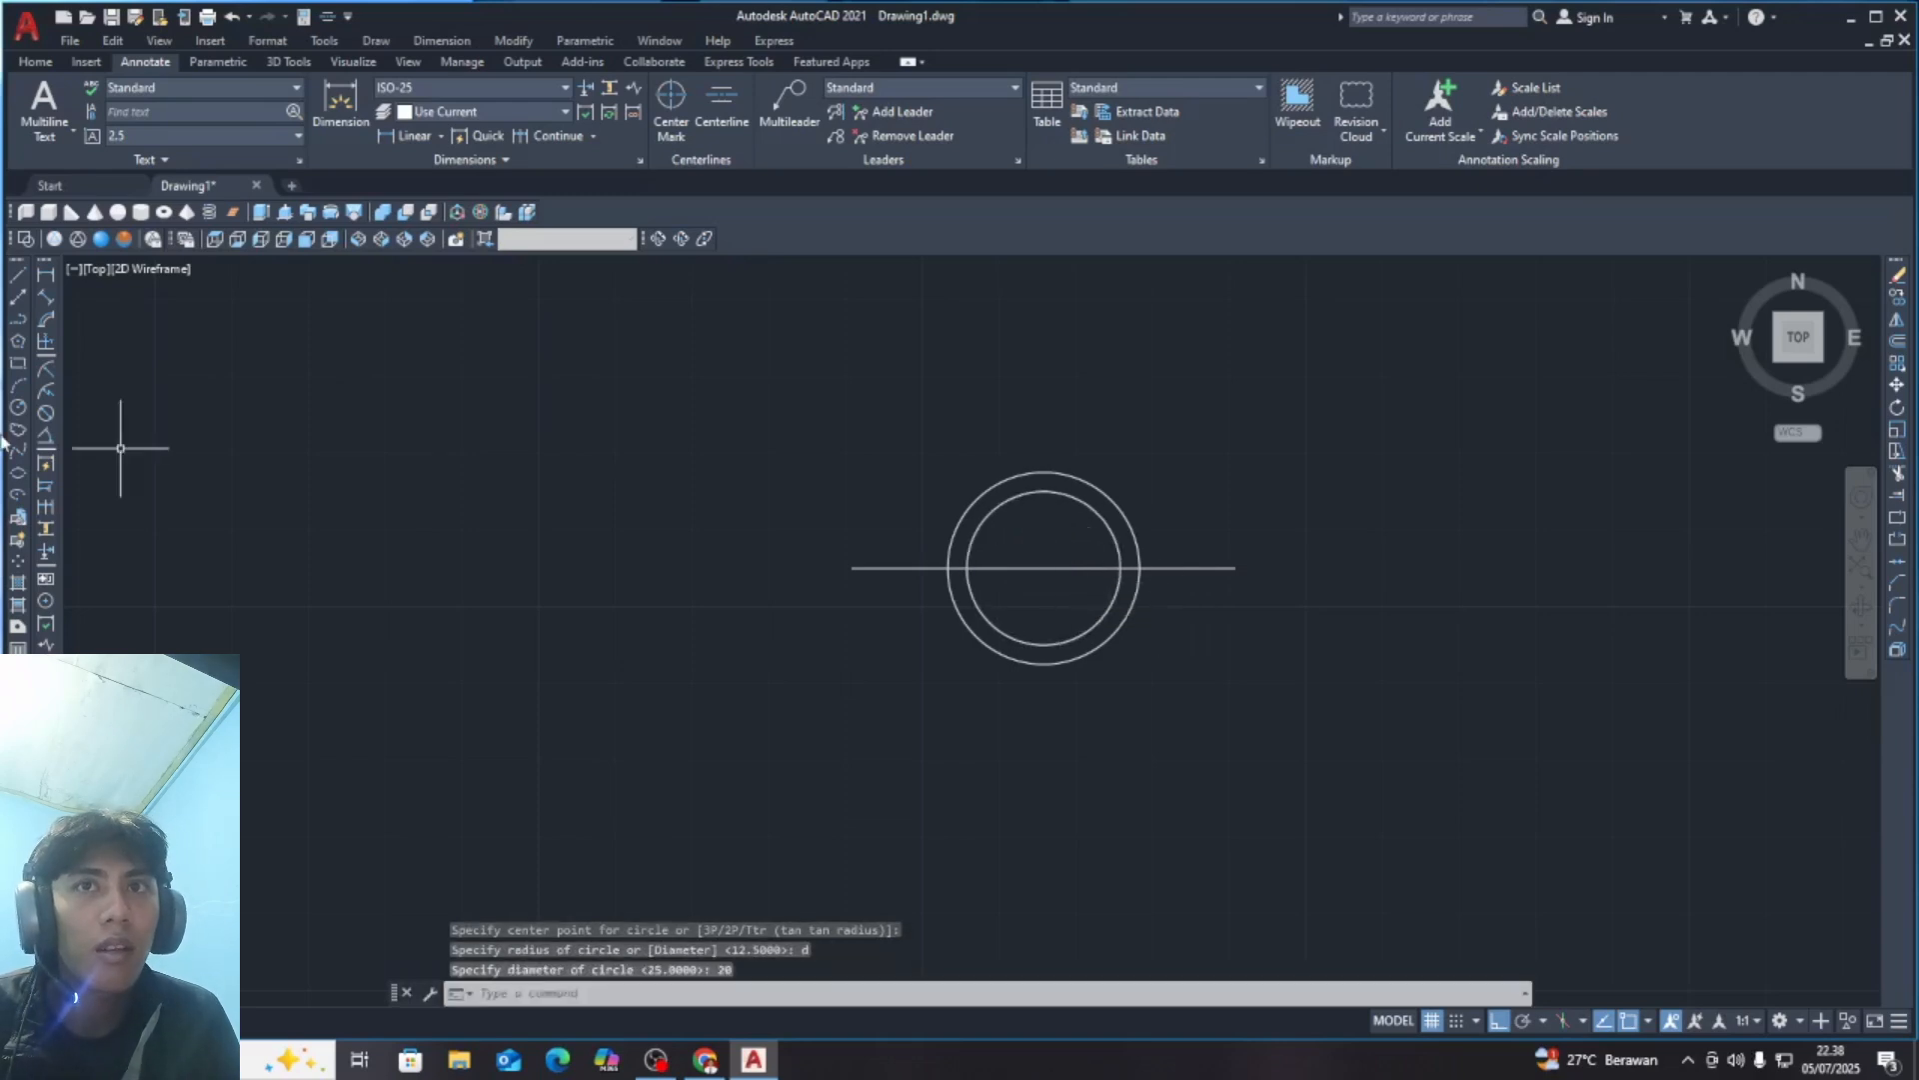
# Draw a circle of diameter 10 centred on the right endpoint of the horizontal line.
pyautogui.click(17, 412)
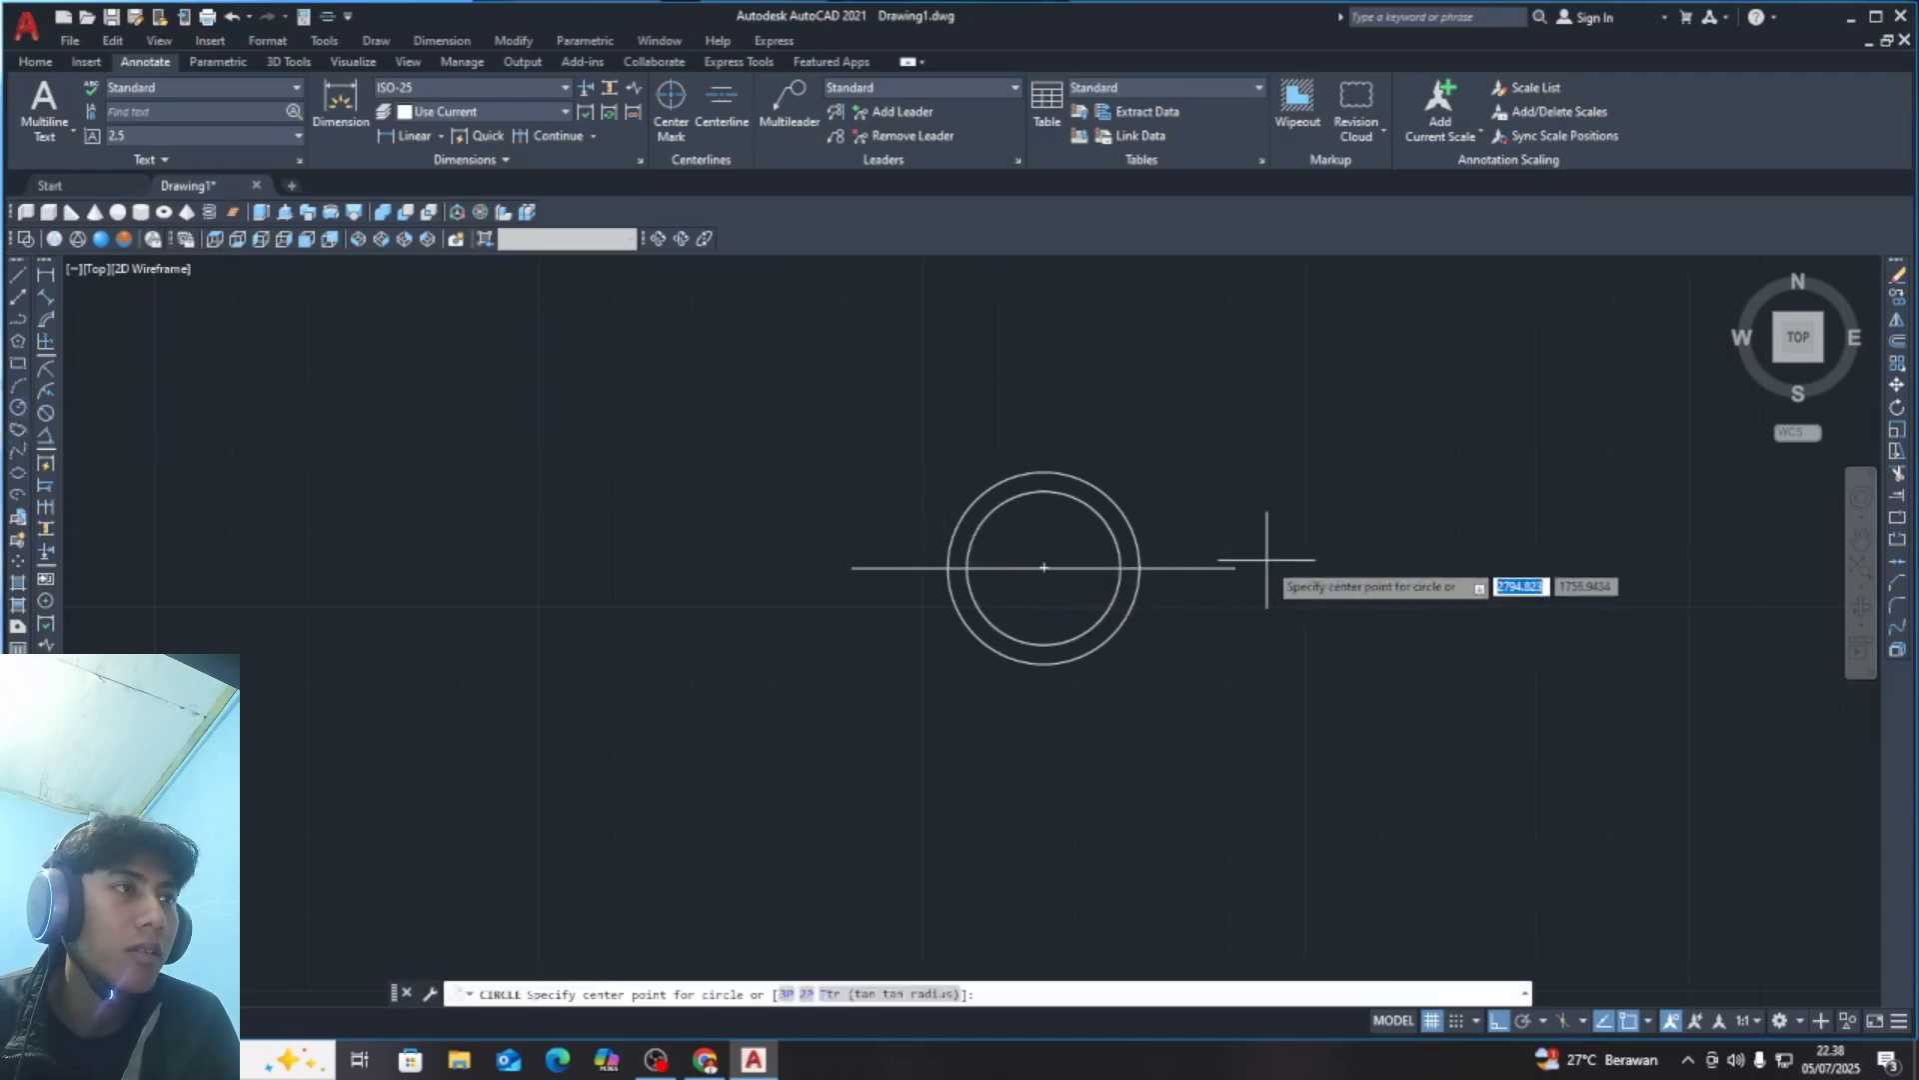
pyautogui.click(1239, 569)
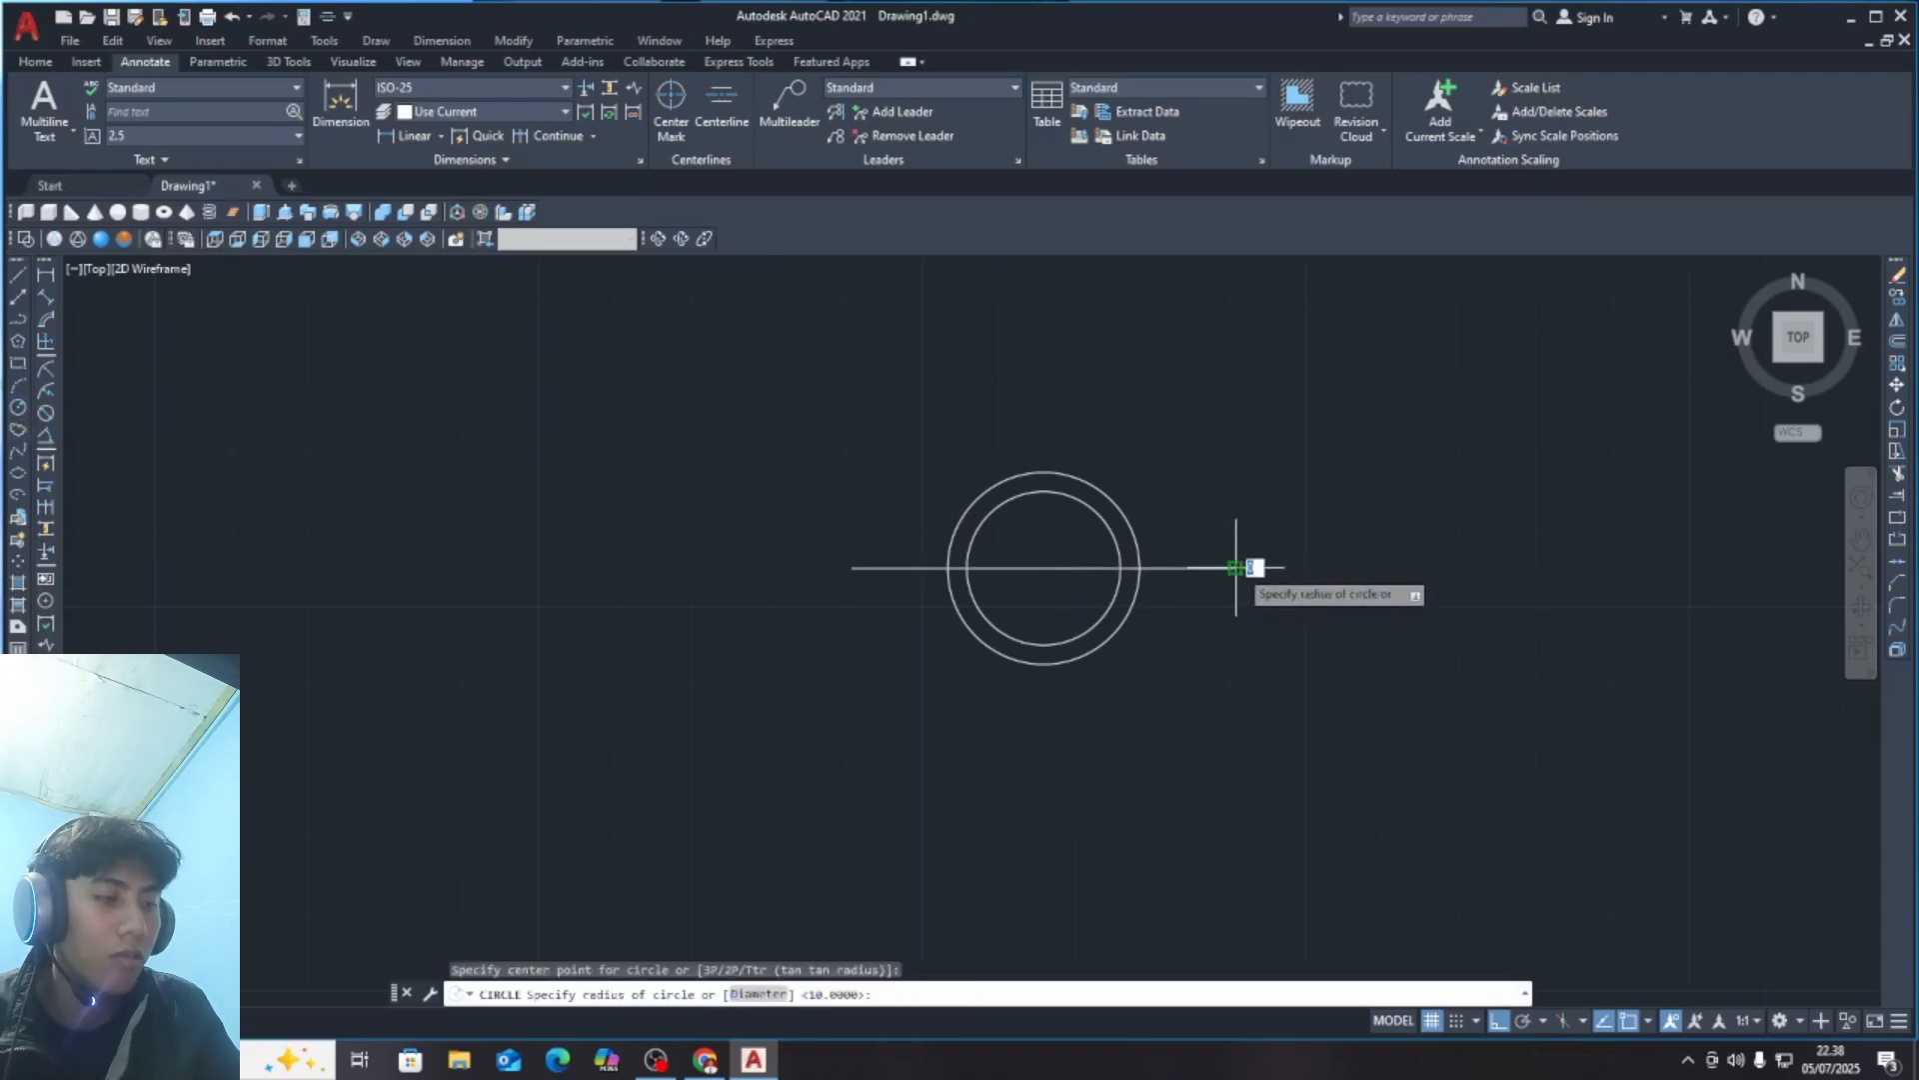
pyautogui.write('d')
pyautogui.press('Return')
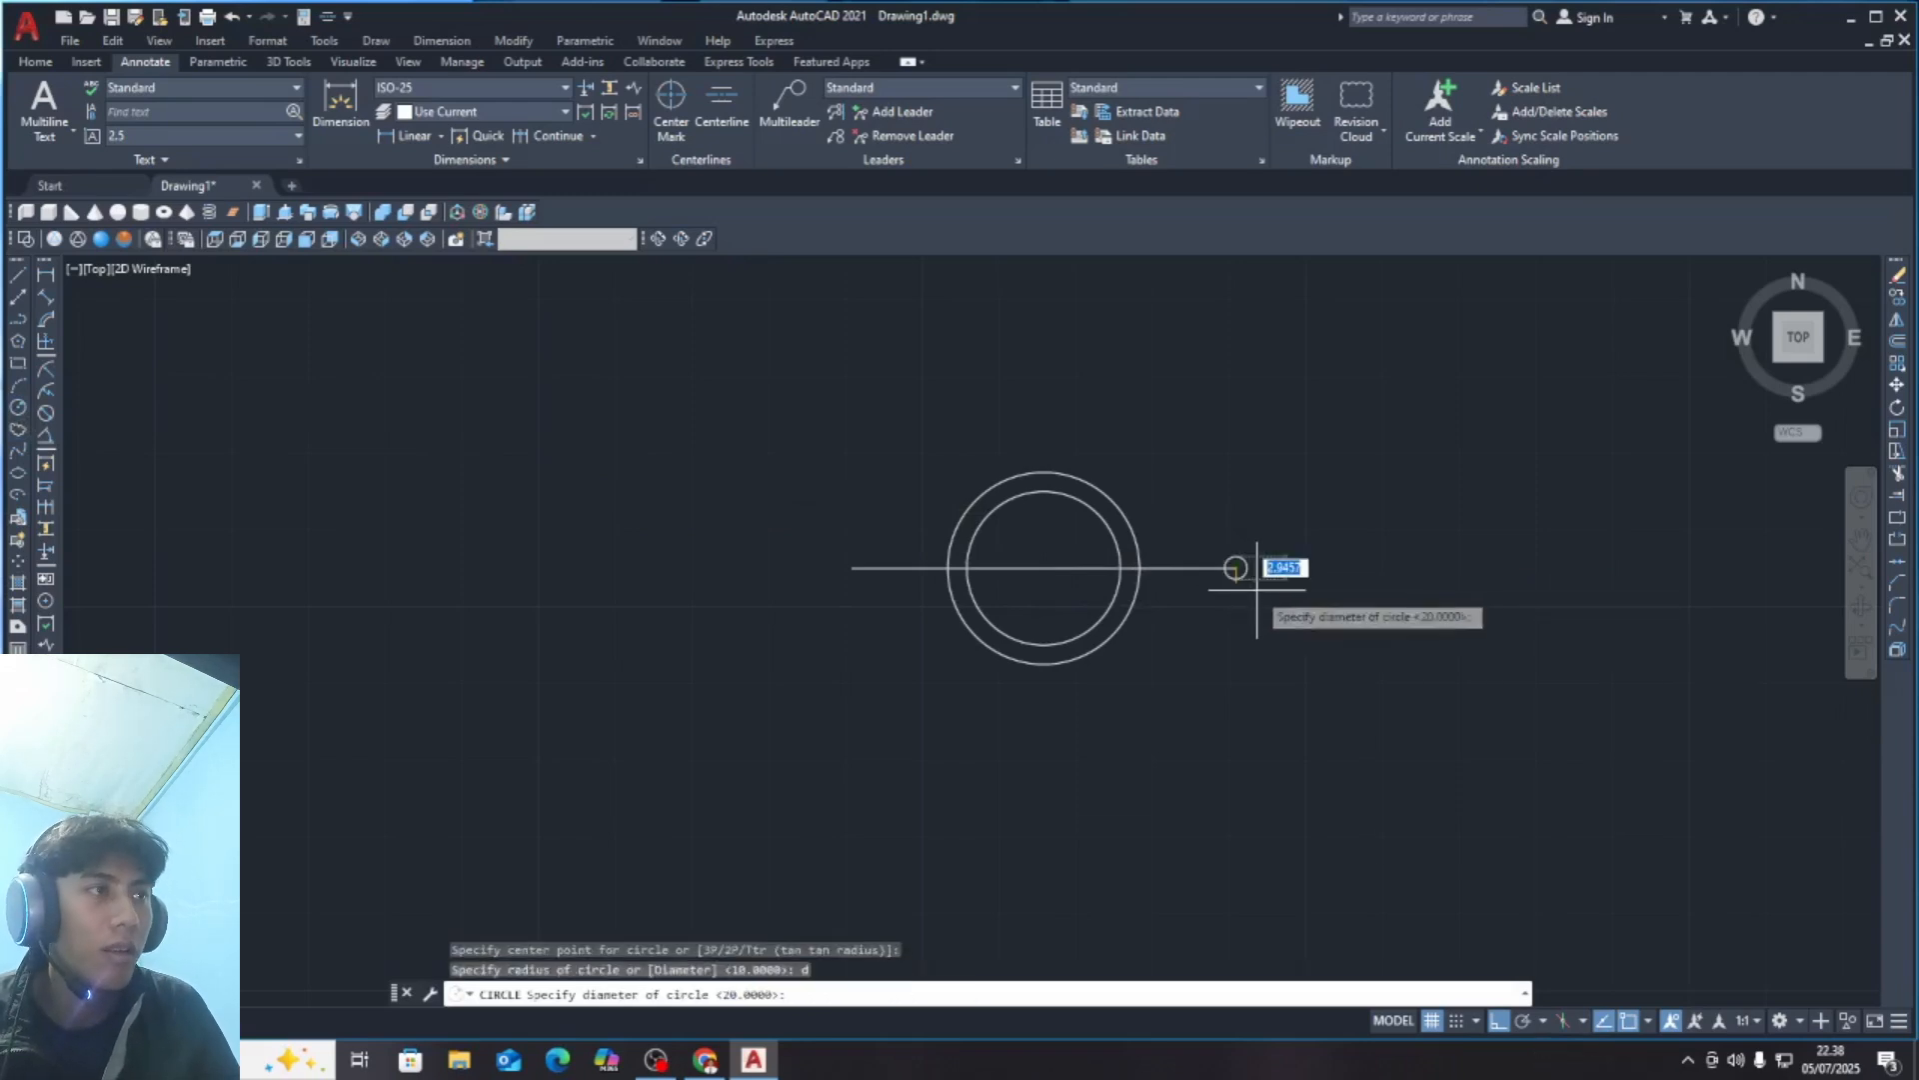
pyautogui.write('10')
pyautogui.press('Return')
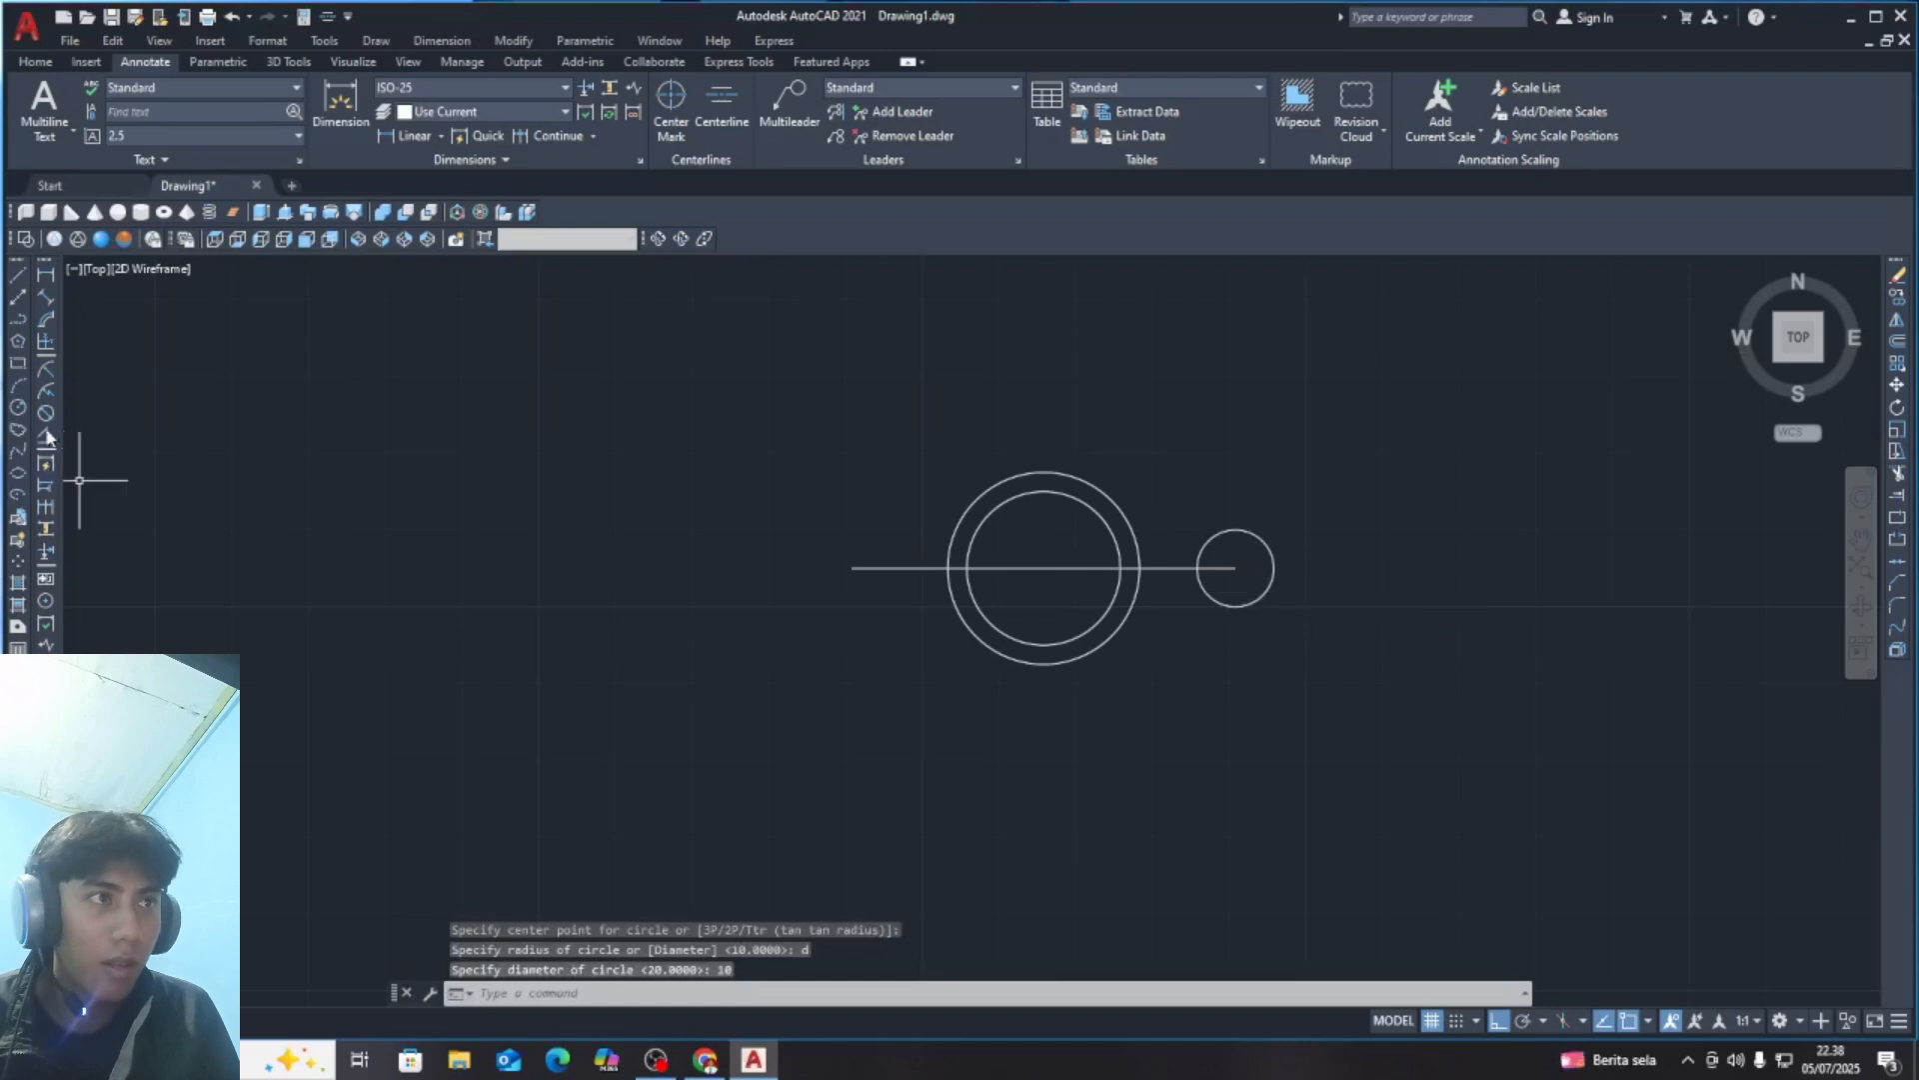
# Add a concentric circle of diameter 5 inside the circle at the line's right endpoint.
pyautogui.click(16, 410)
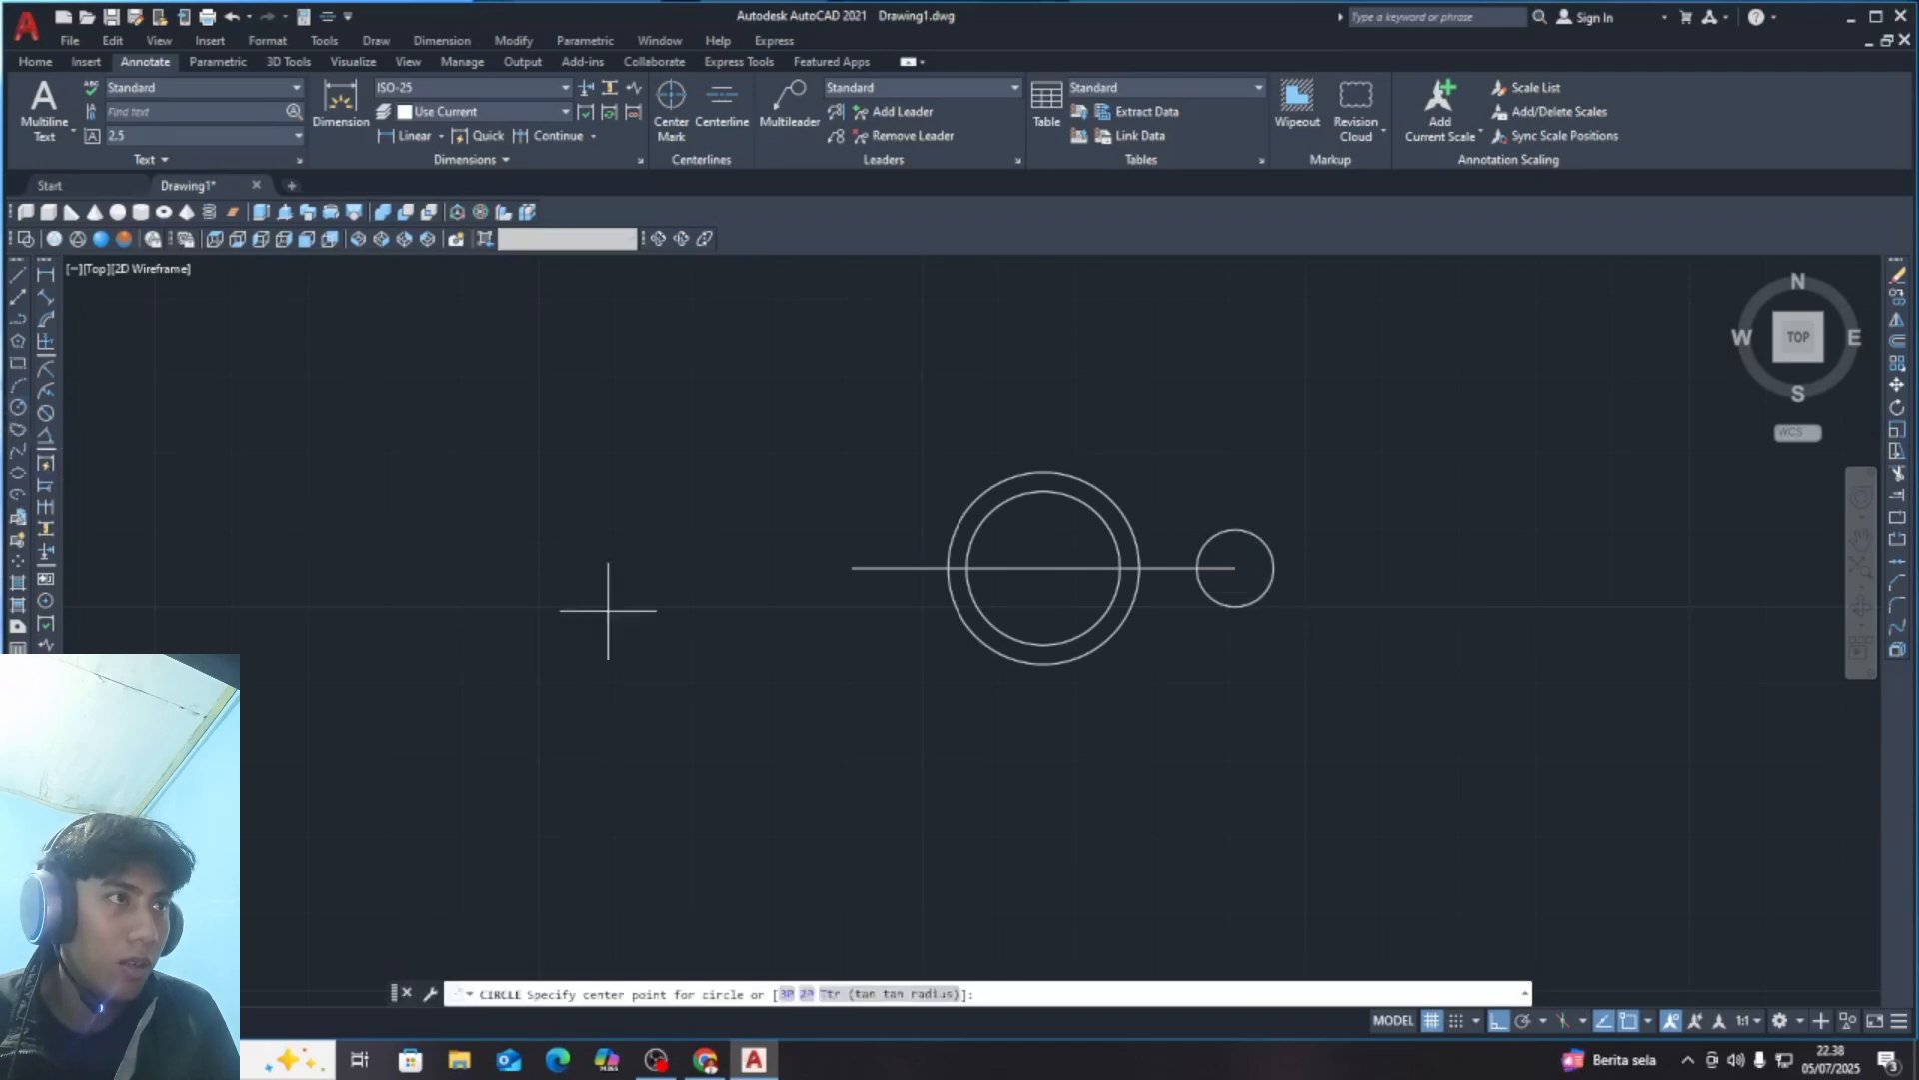
pyautogui.click(1237, 567)
pyautogui.write('d')
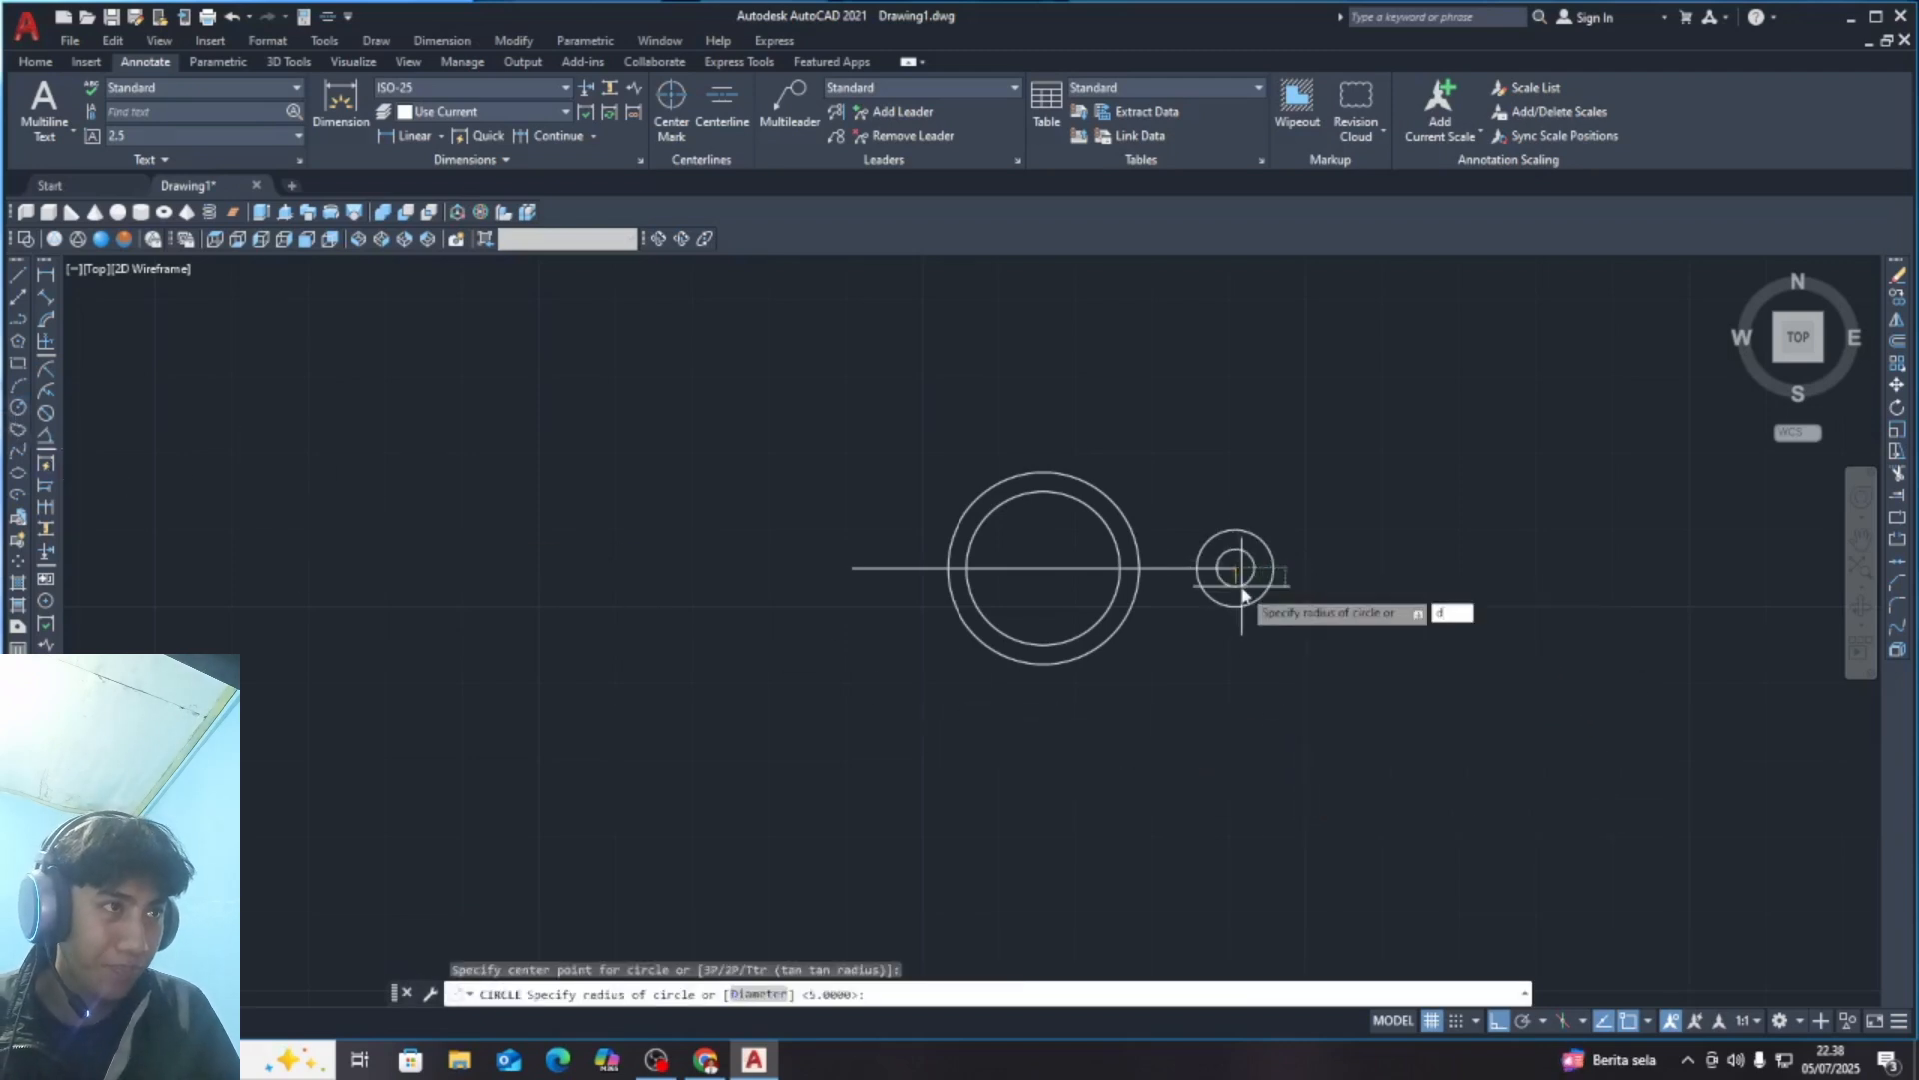
pyautogui.press('Return')
pyautogui.write('5')
pyautogui.press('Return')
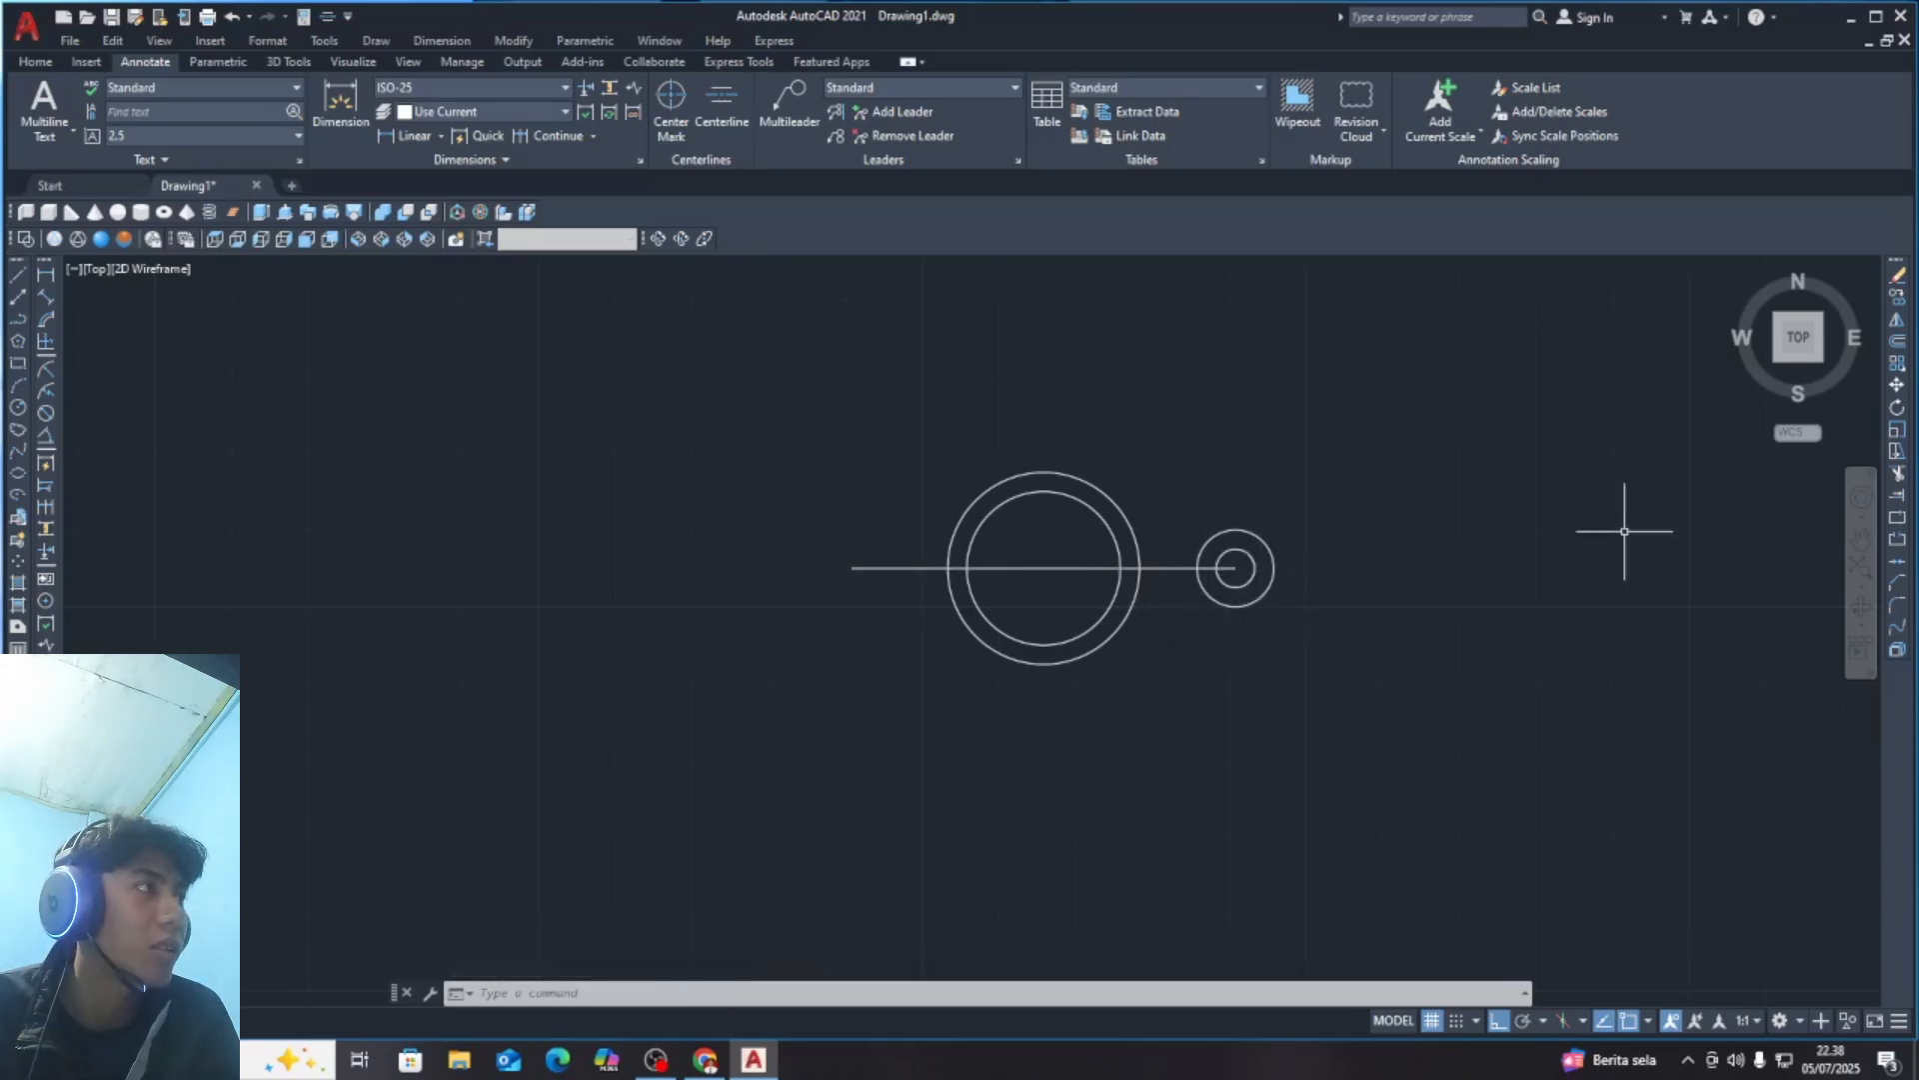
# Mirror the two small circles about a vertical axis through the large circles' centre, keeping the source objects.
pyautogui.click(1898, 321)
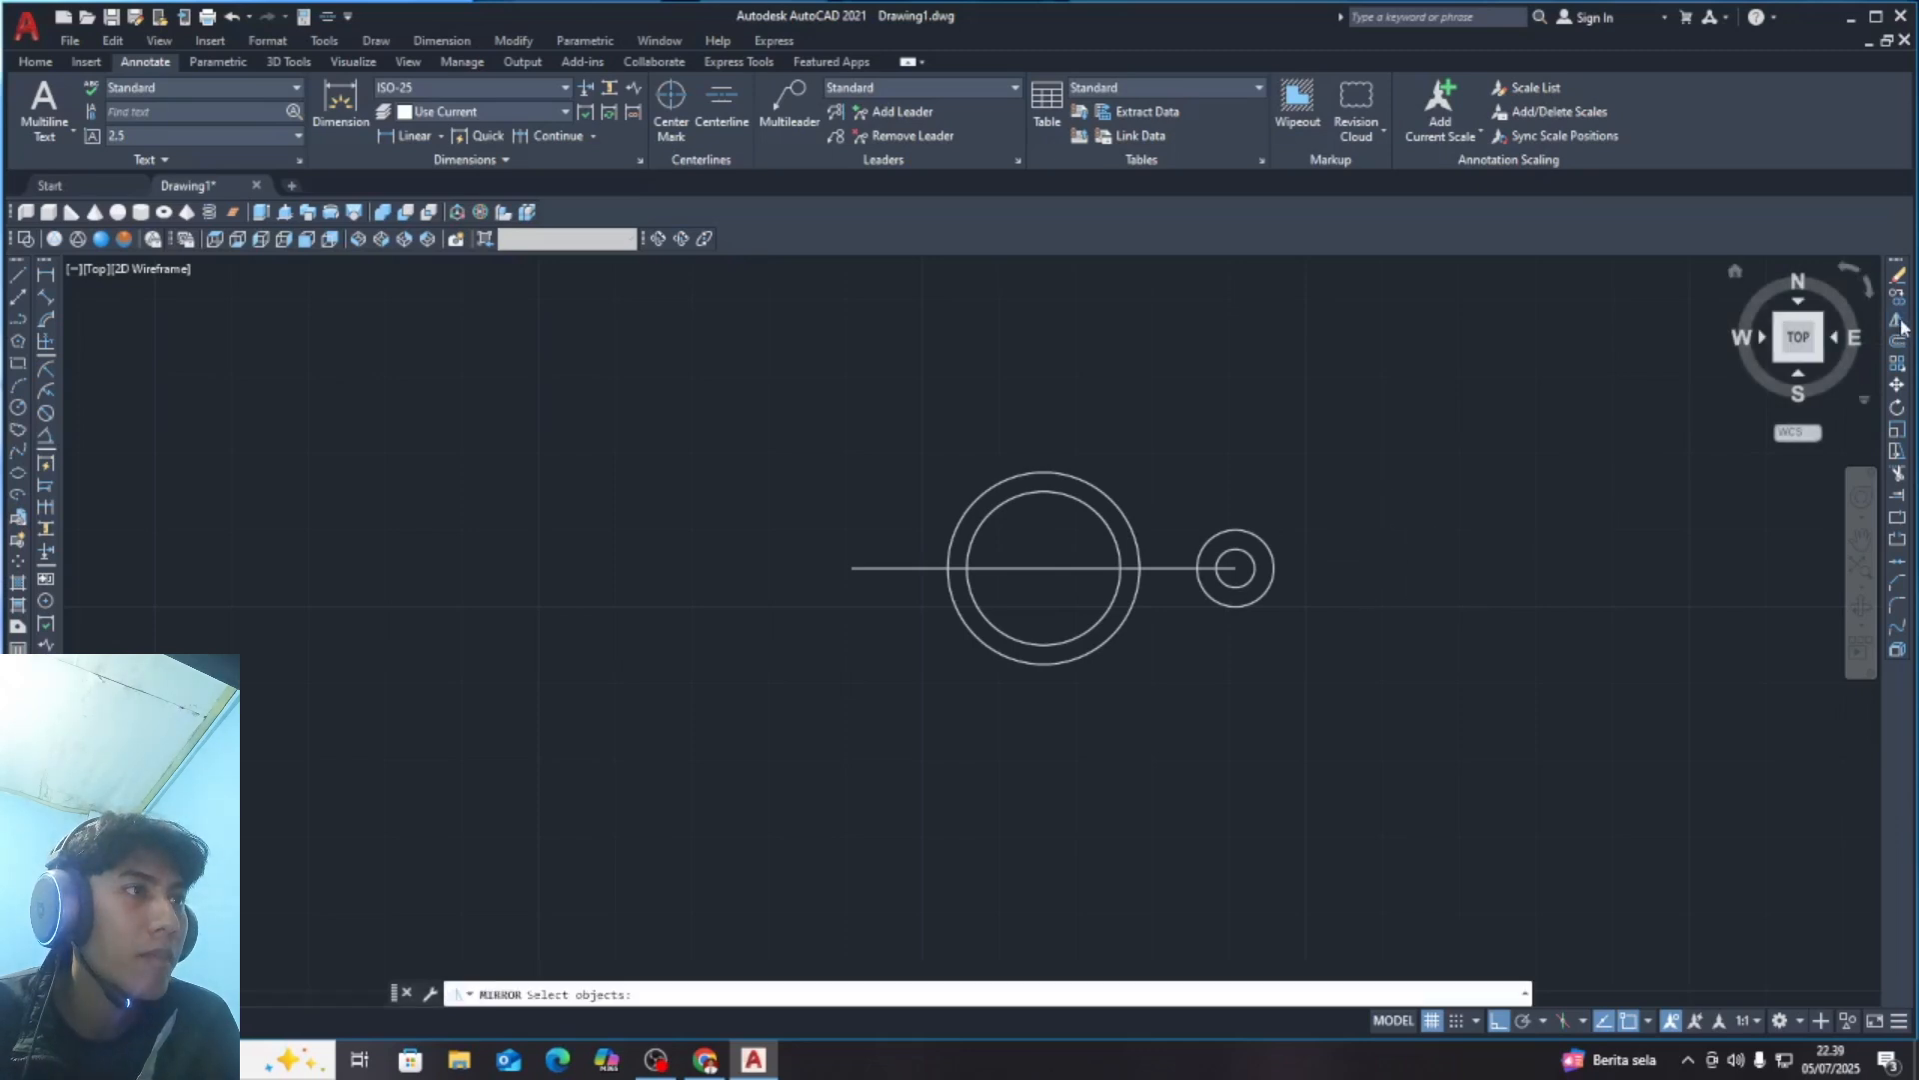
pyautogui.click(1269, 549)
pyautogui.click(1253, 561)
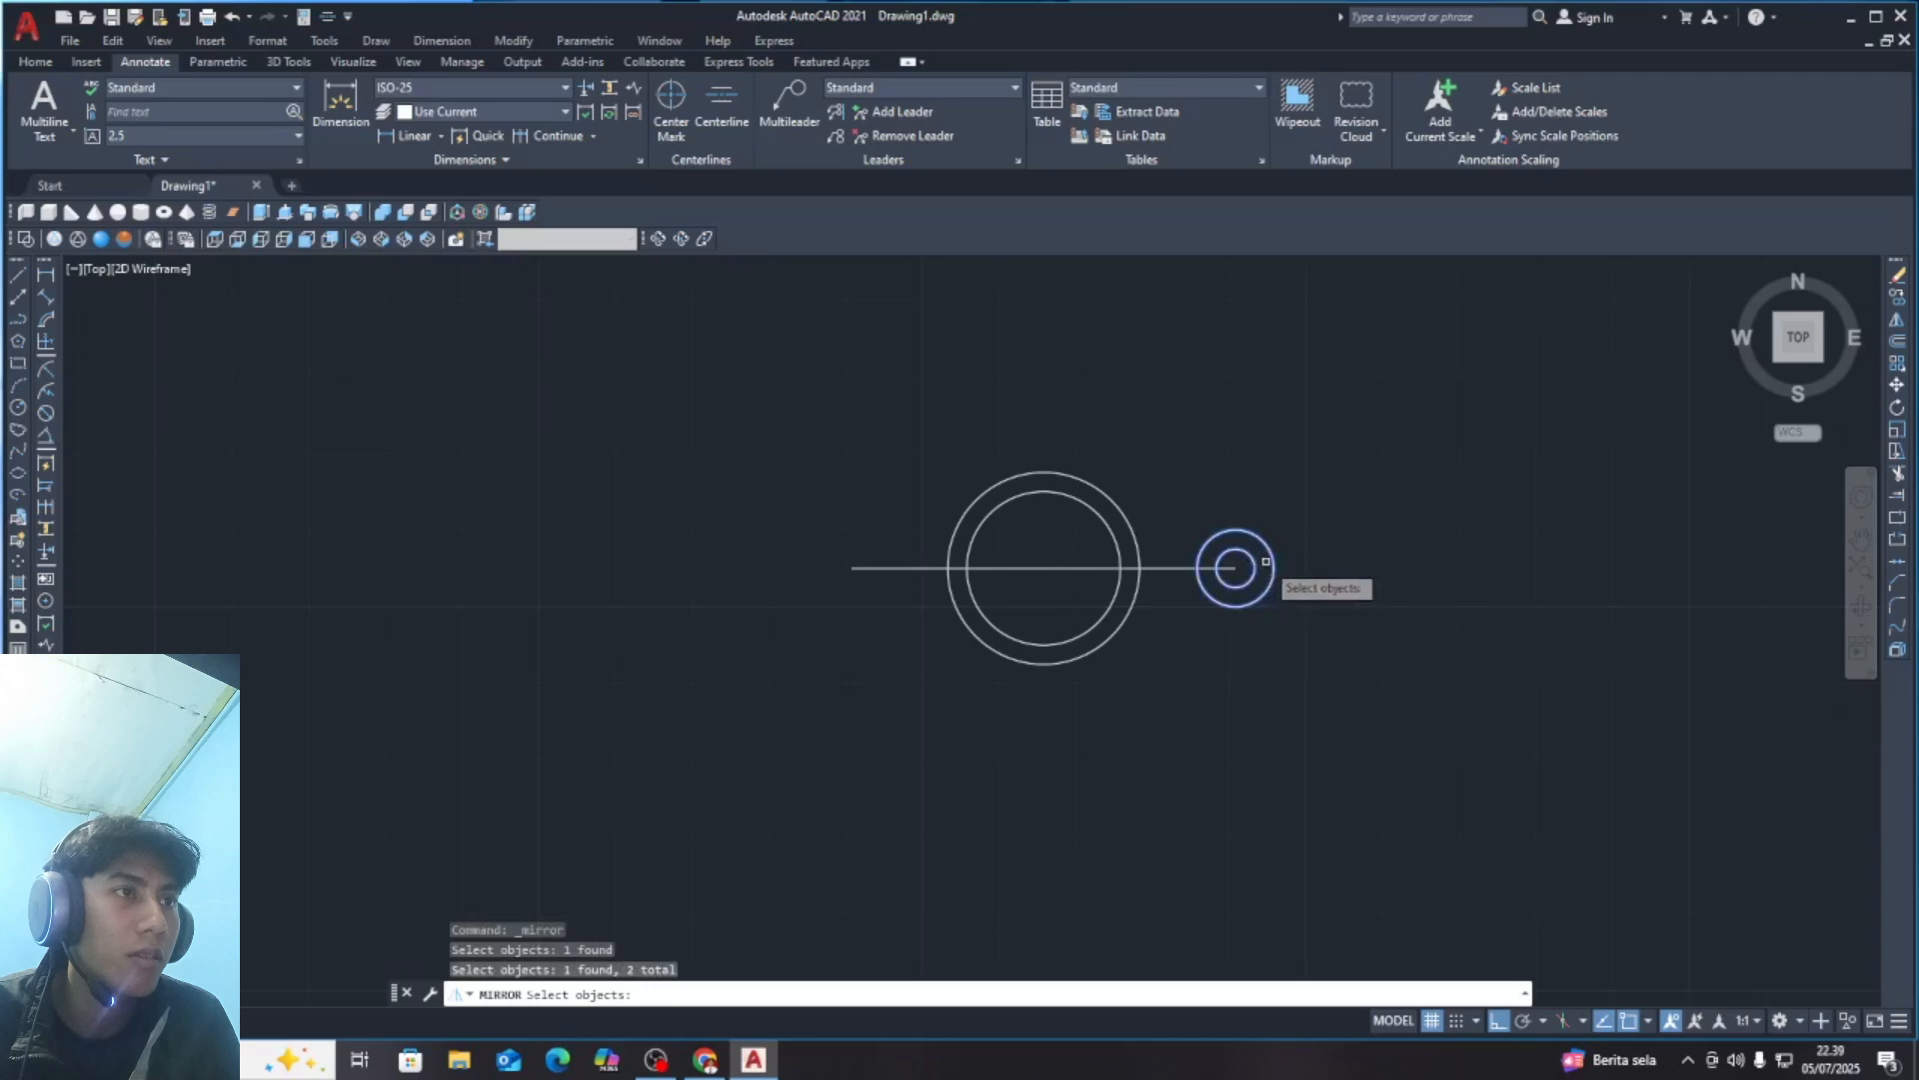
pyautogui.press('Return')
pyautogui.click(1043, 569)
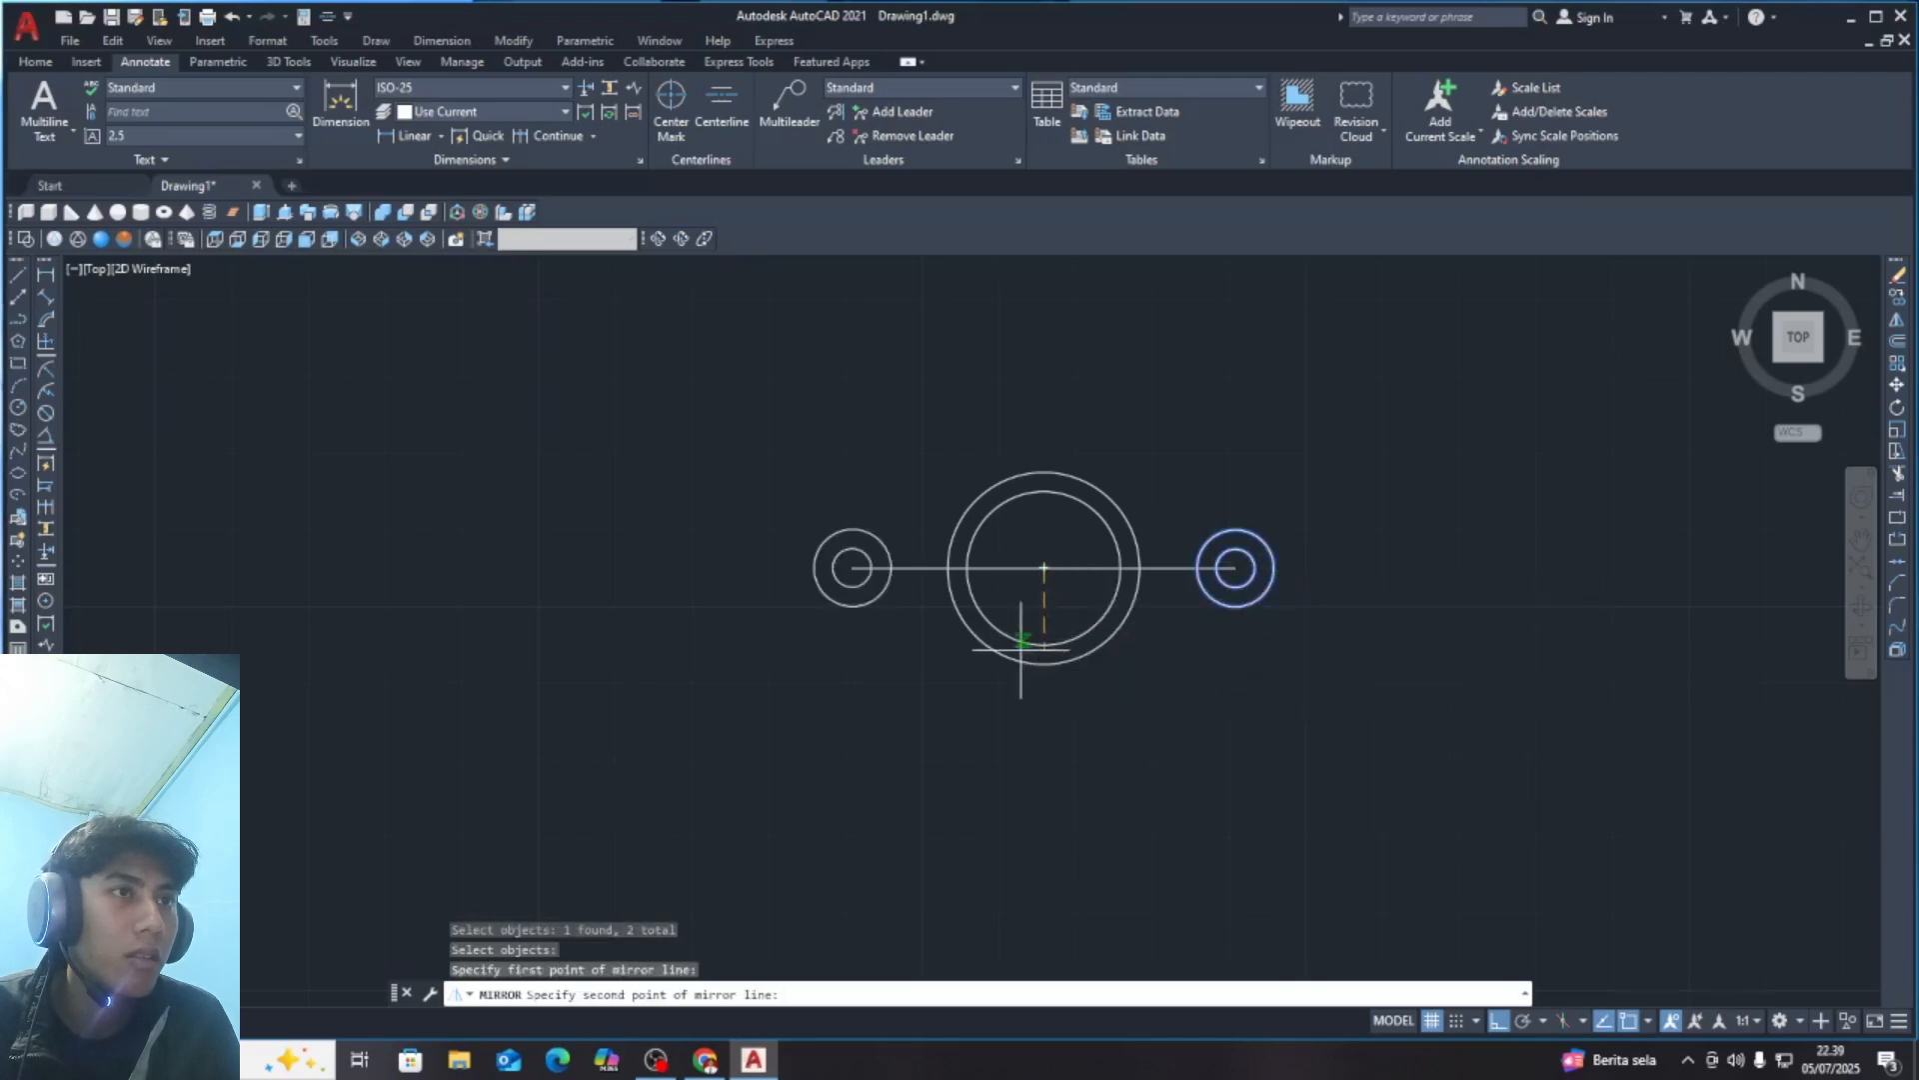
pyautogui.click(1044, 370)
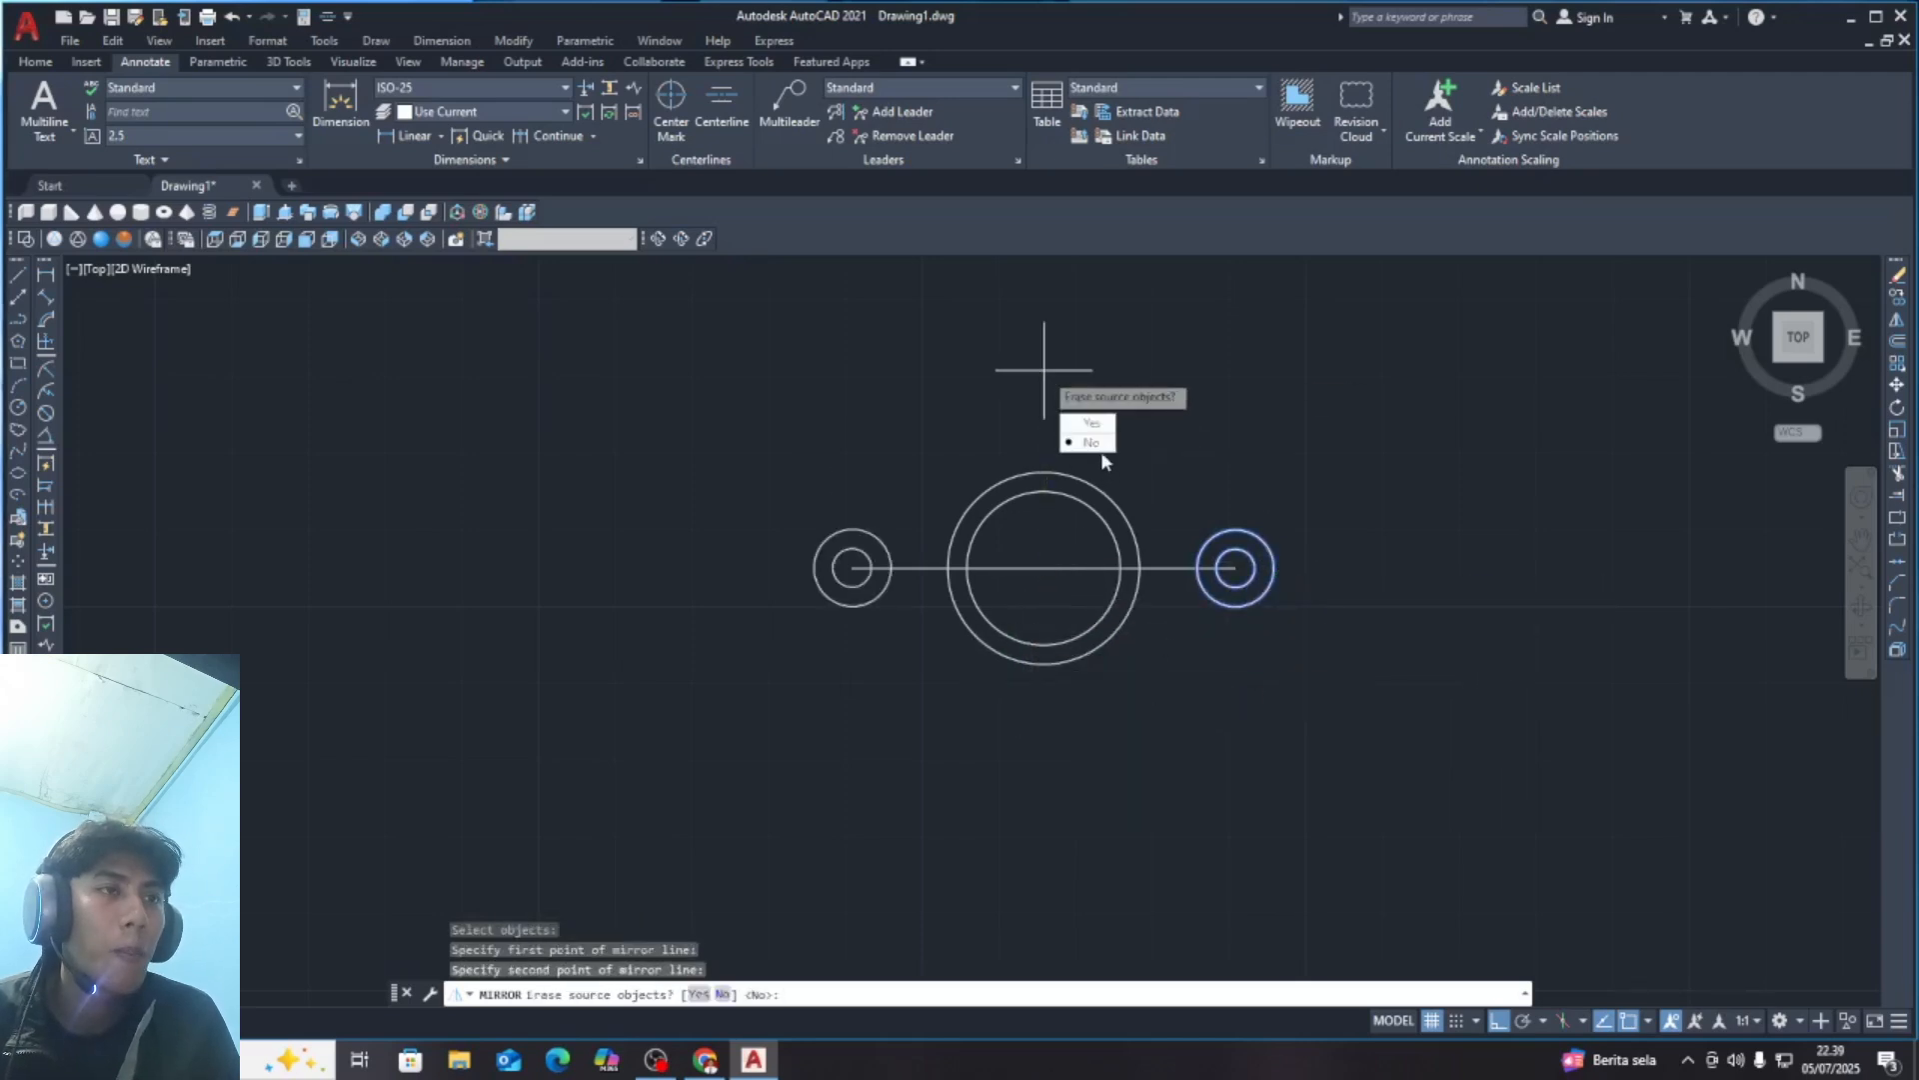
pyautogui.write('N')
pyautogui.press('Return')
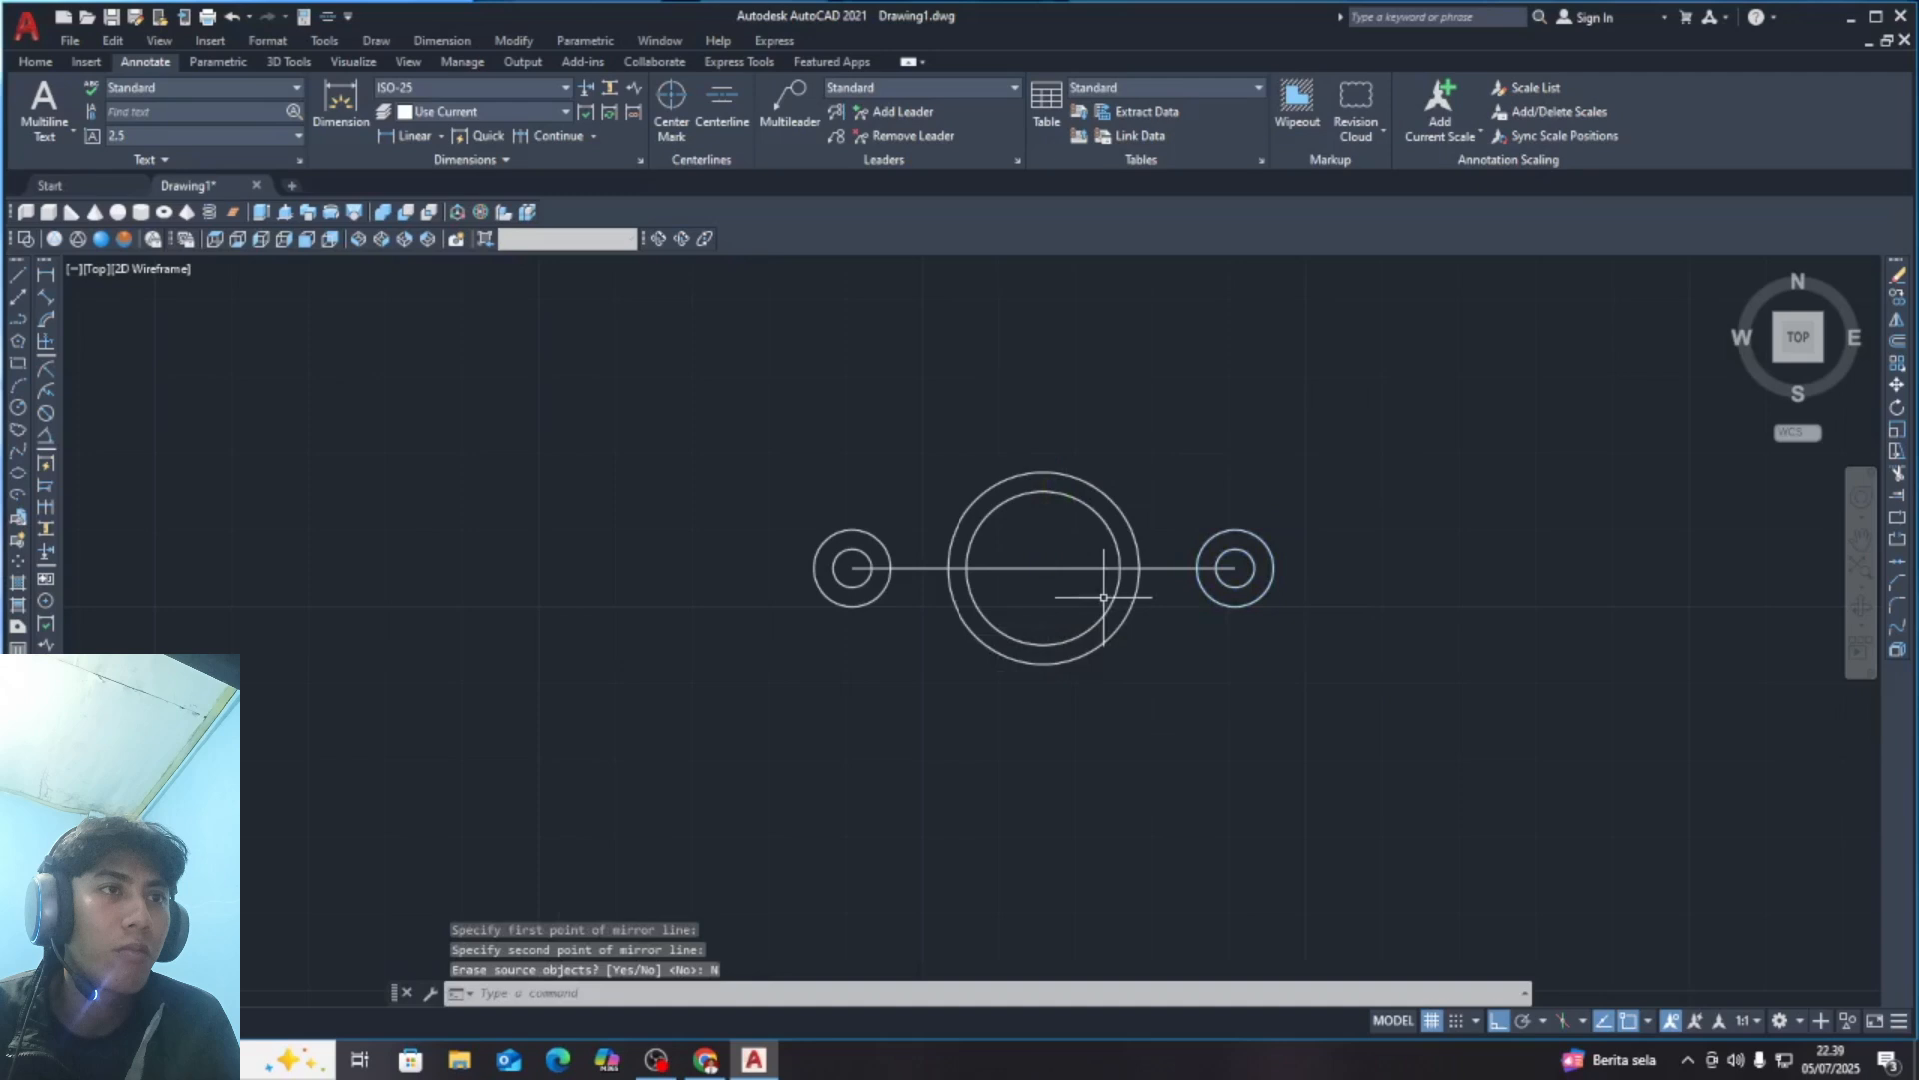
pyautogui.rightClick(853, 529)
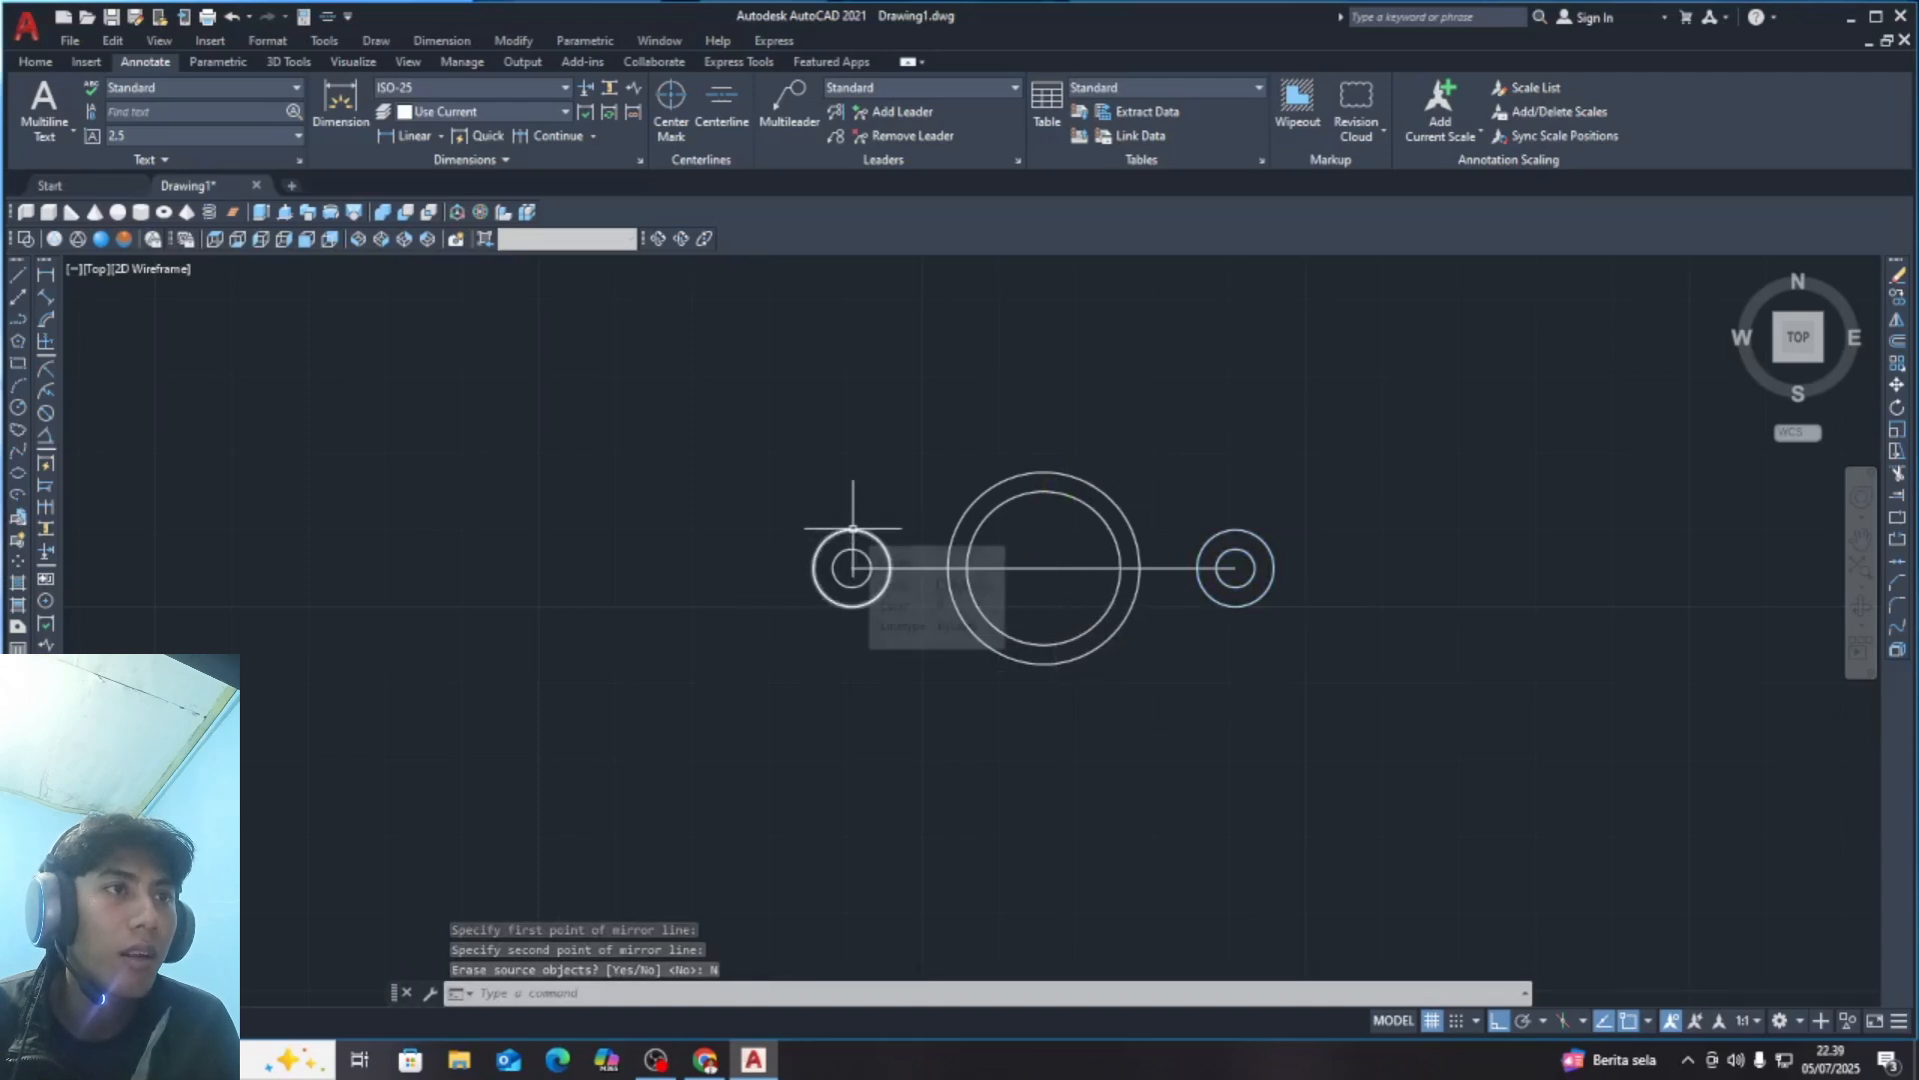
pyautogui.press('Escape')
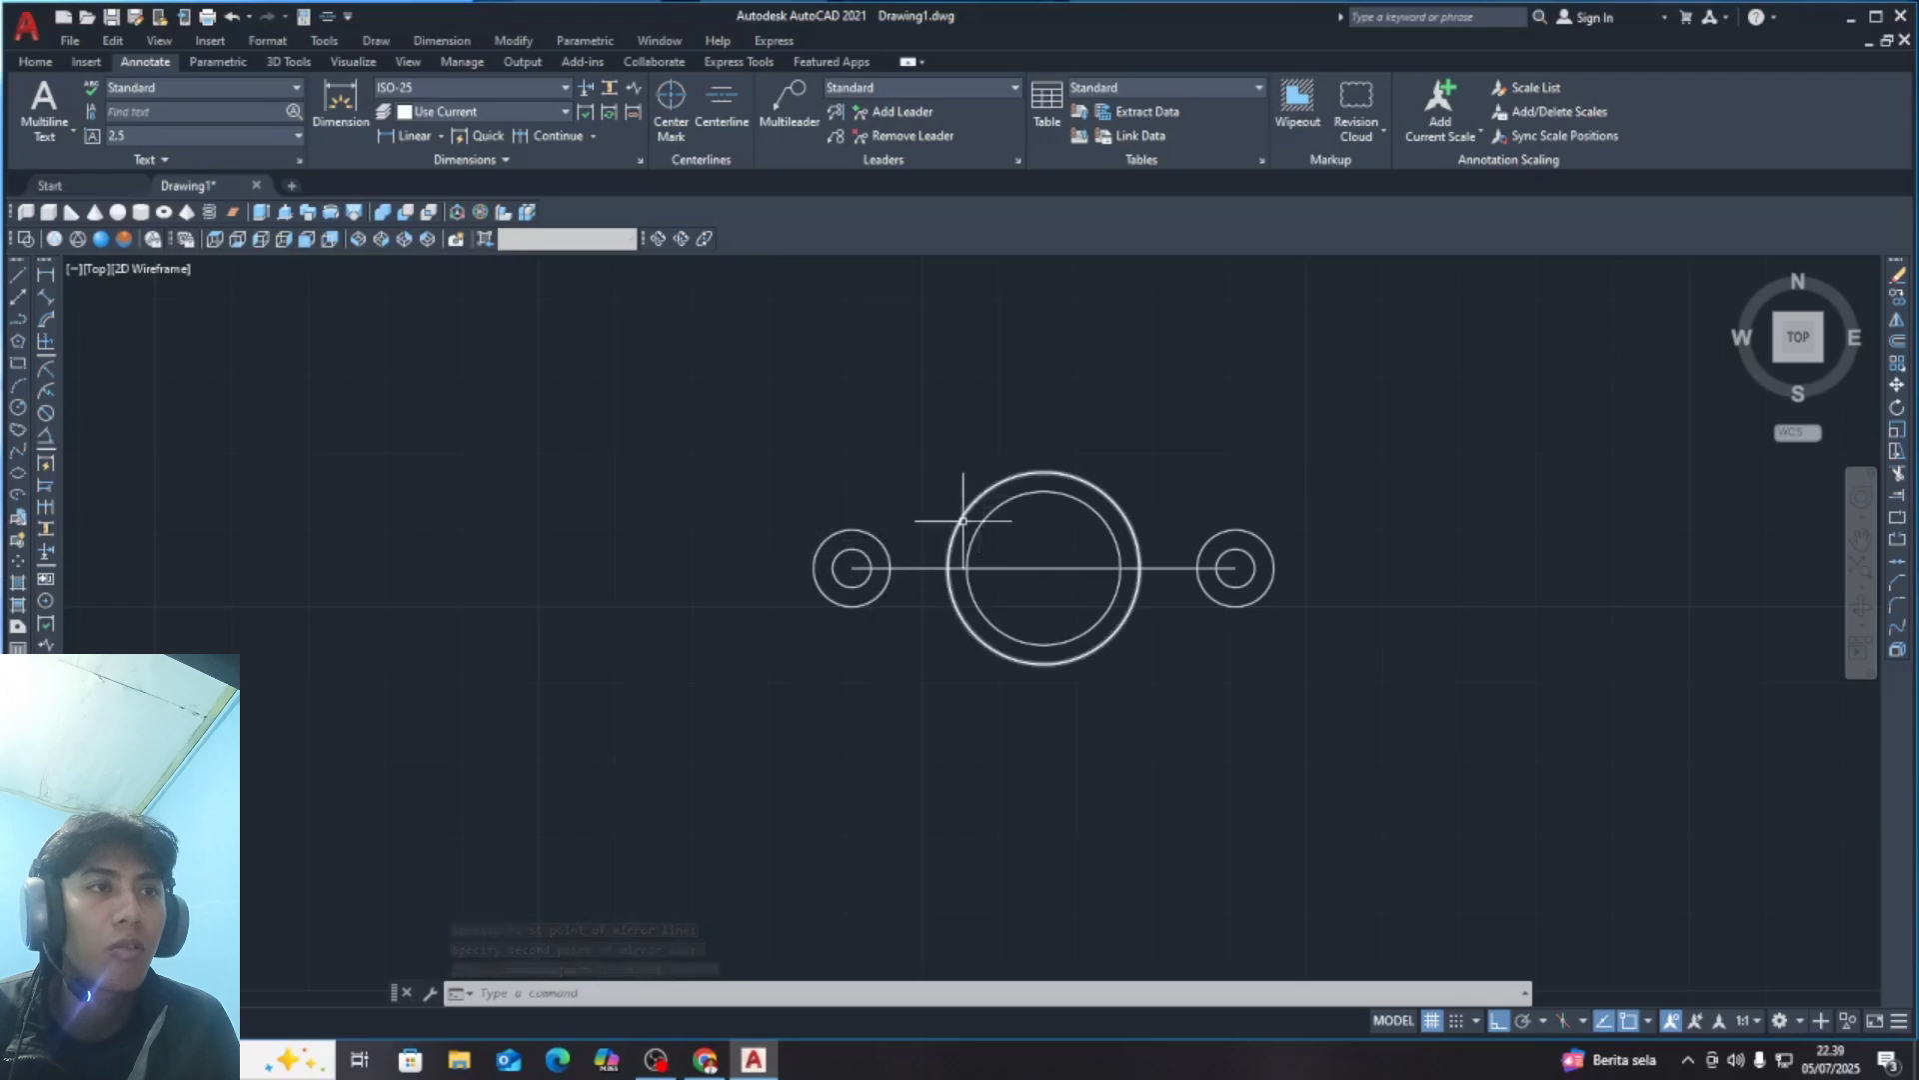
# Draw a line from the top quadrant of the left outer small circle tangent to the top of the largest circle.
pyautogui.click(16, 279)
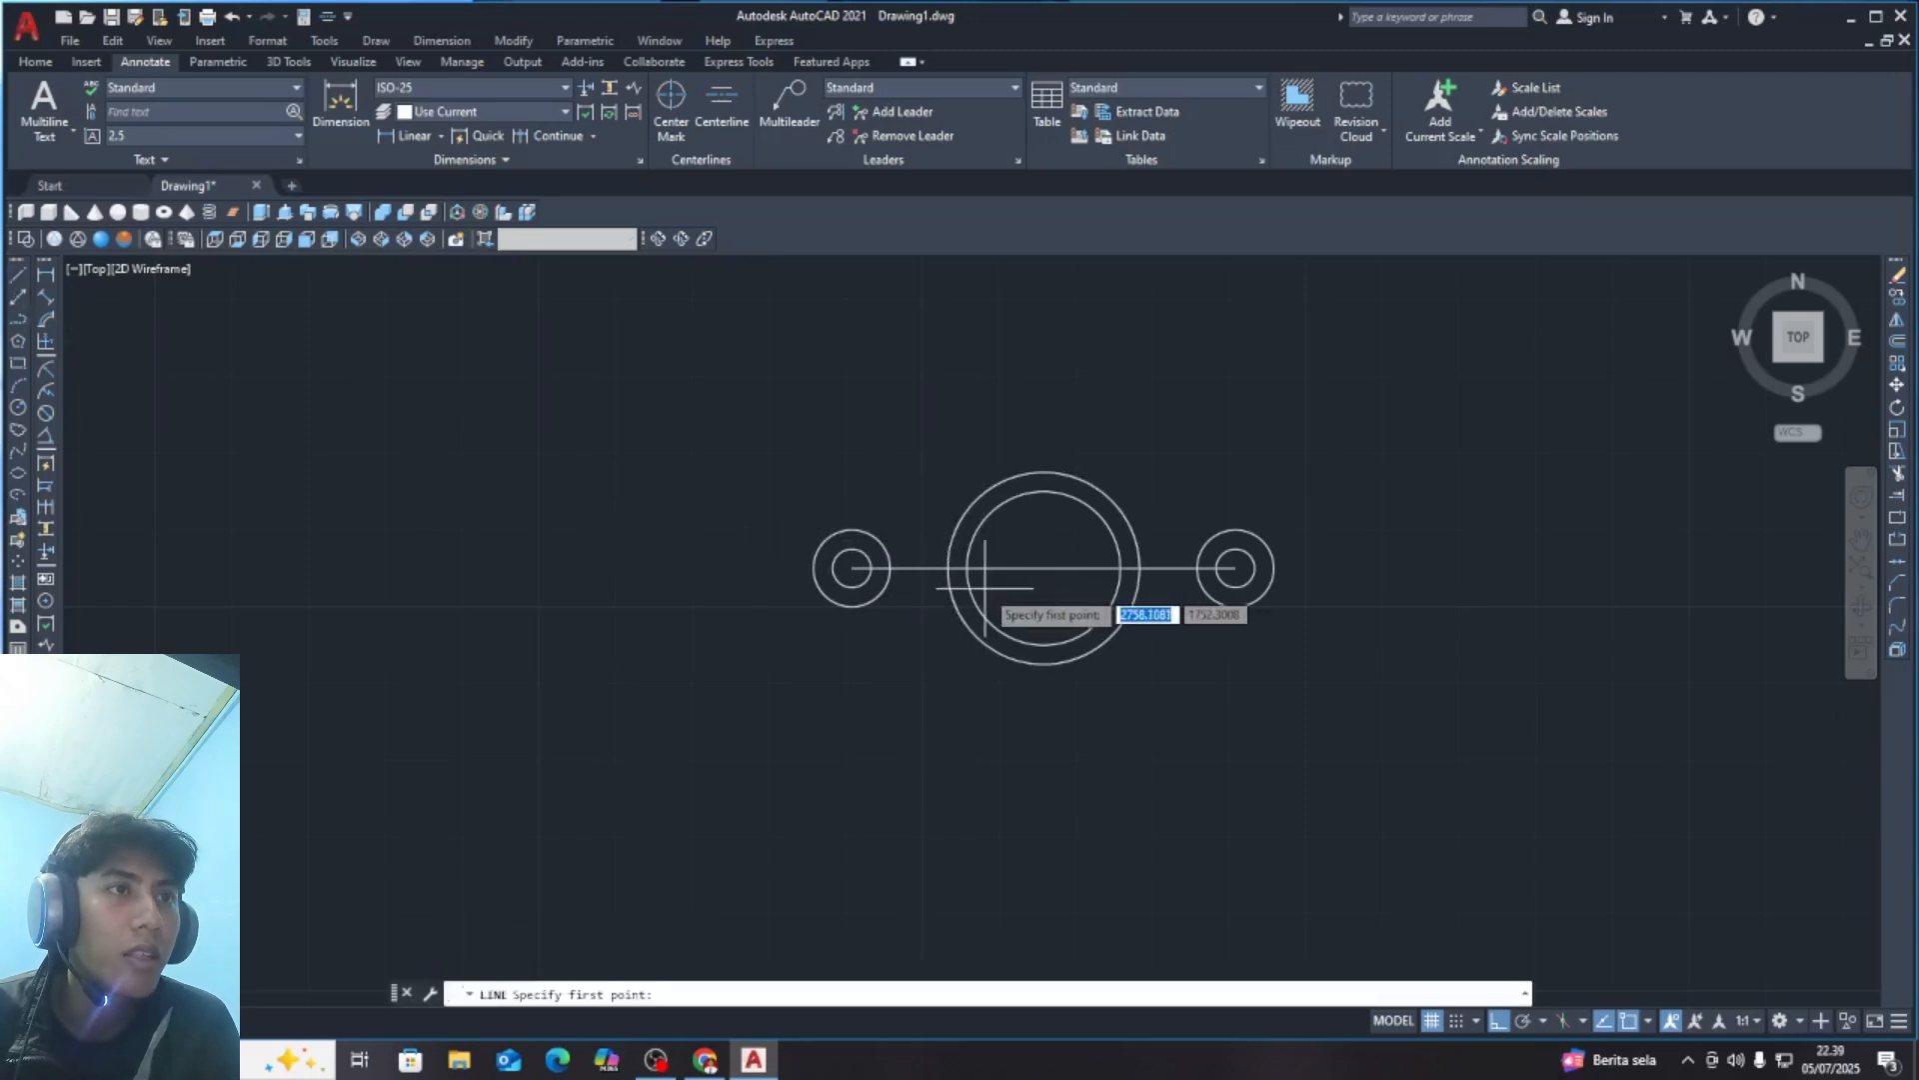
pyautogui.click(852, 529)
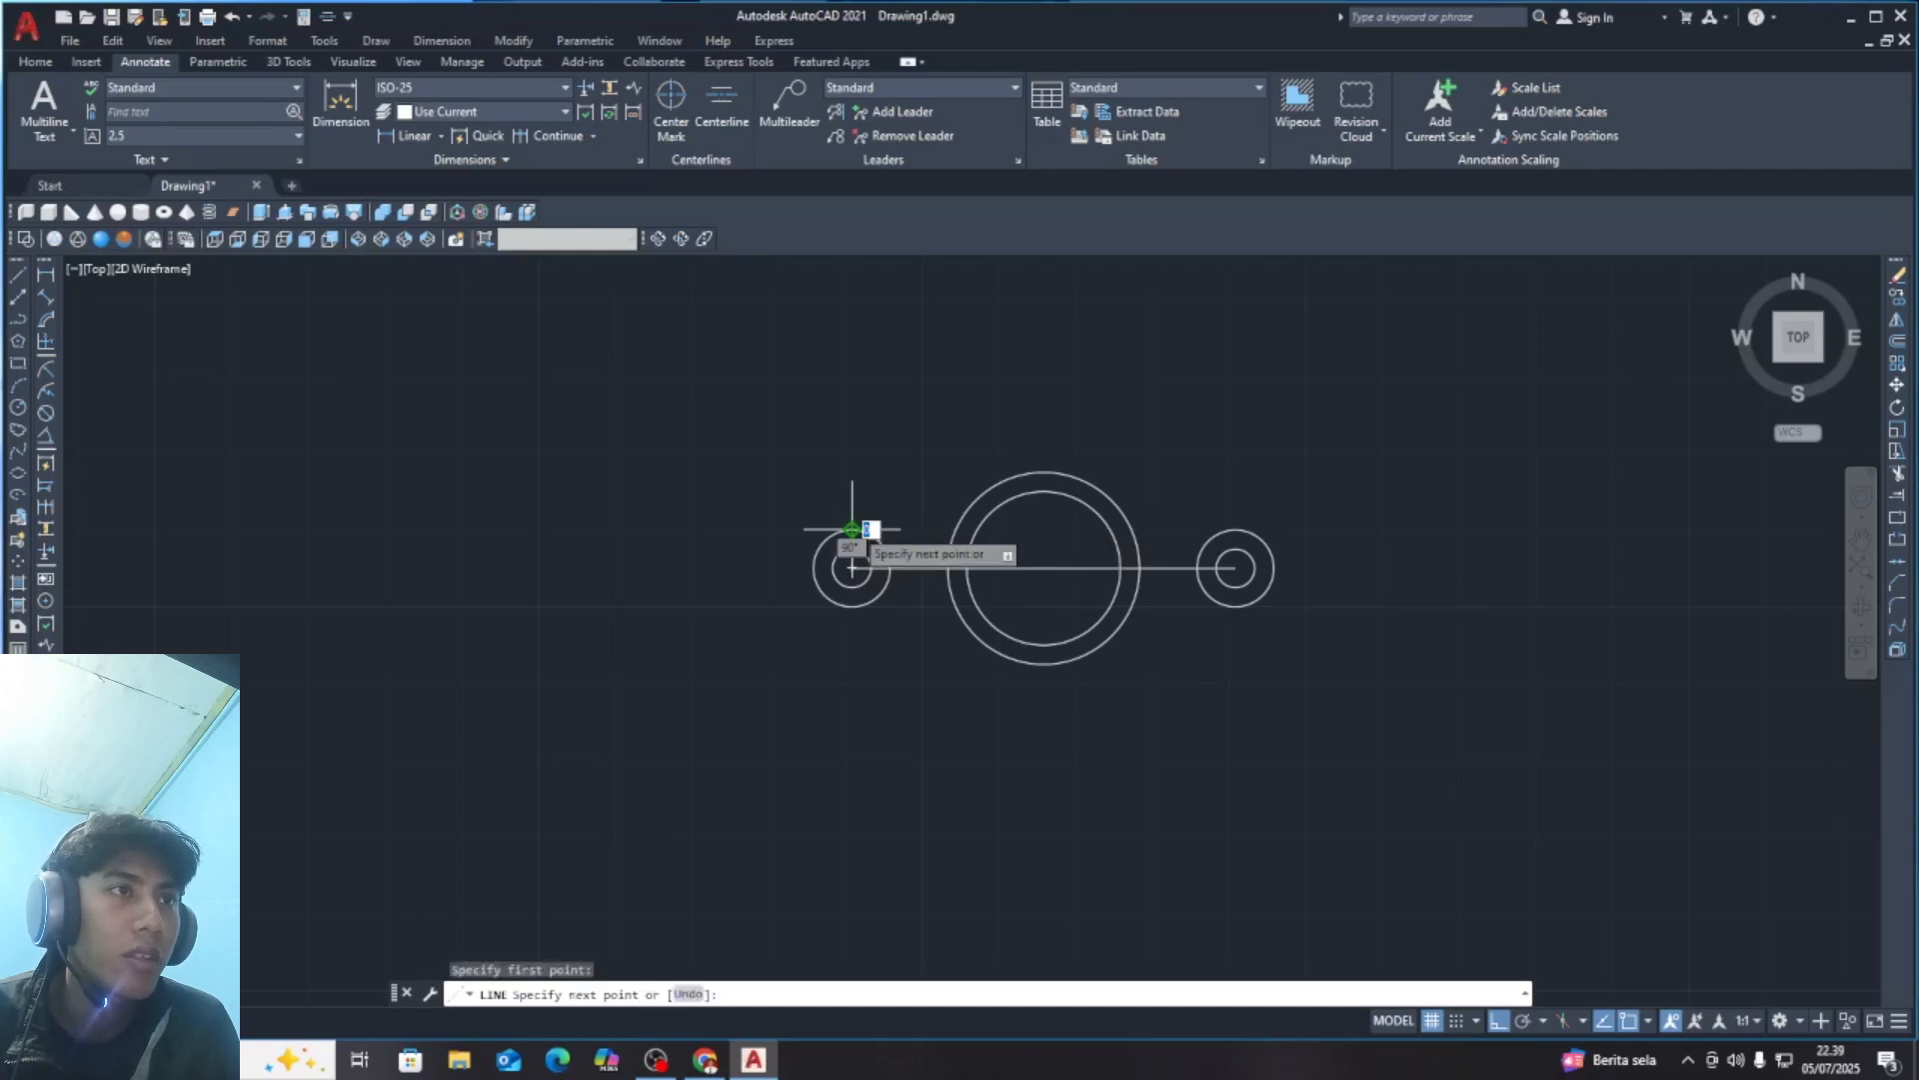
pyautogui.rightClick(988, 495)
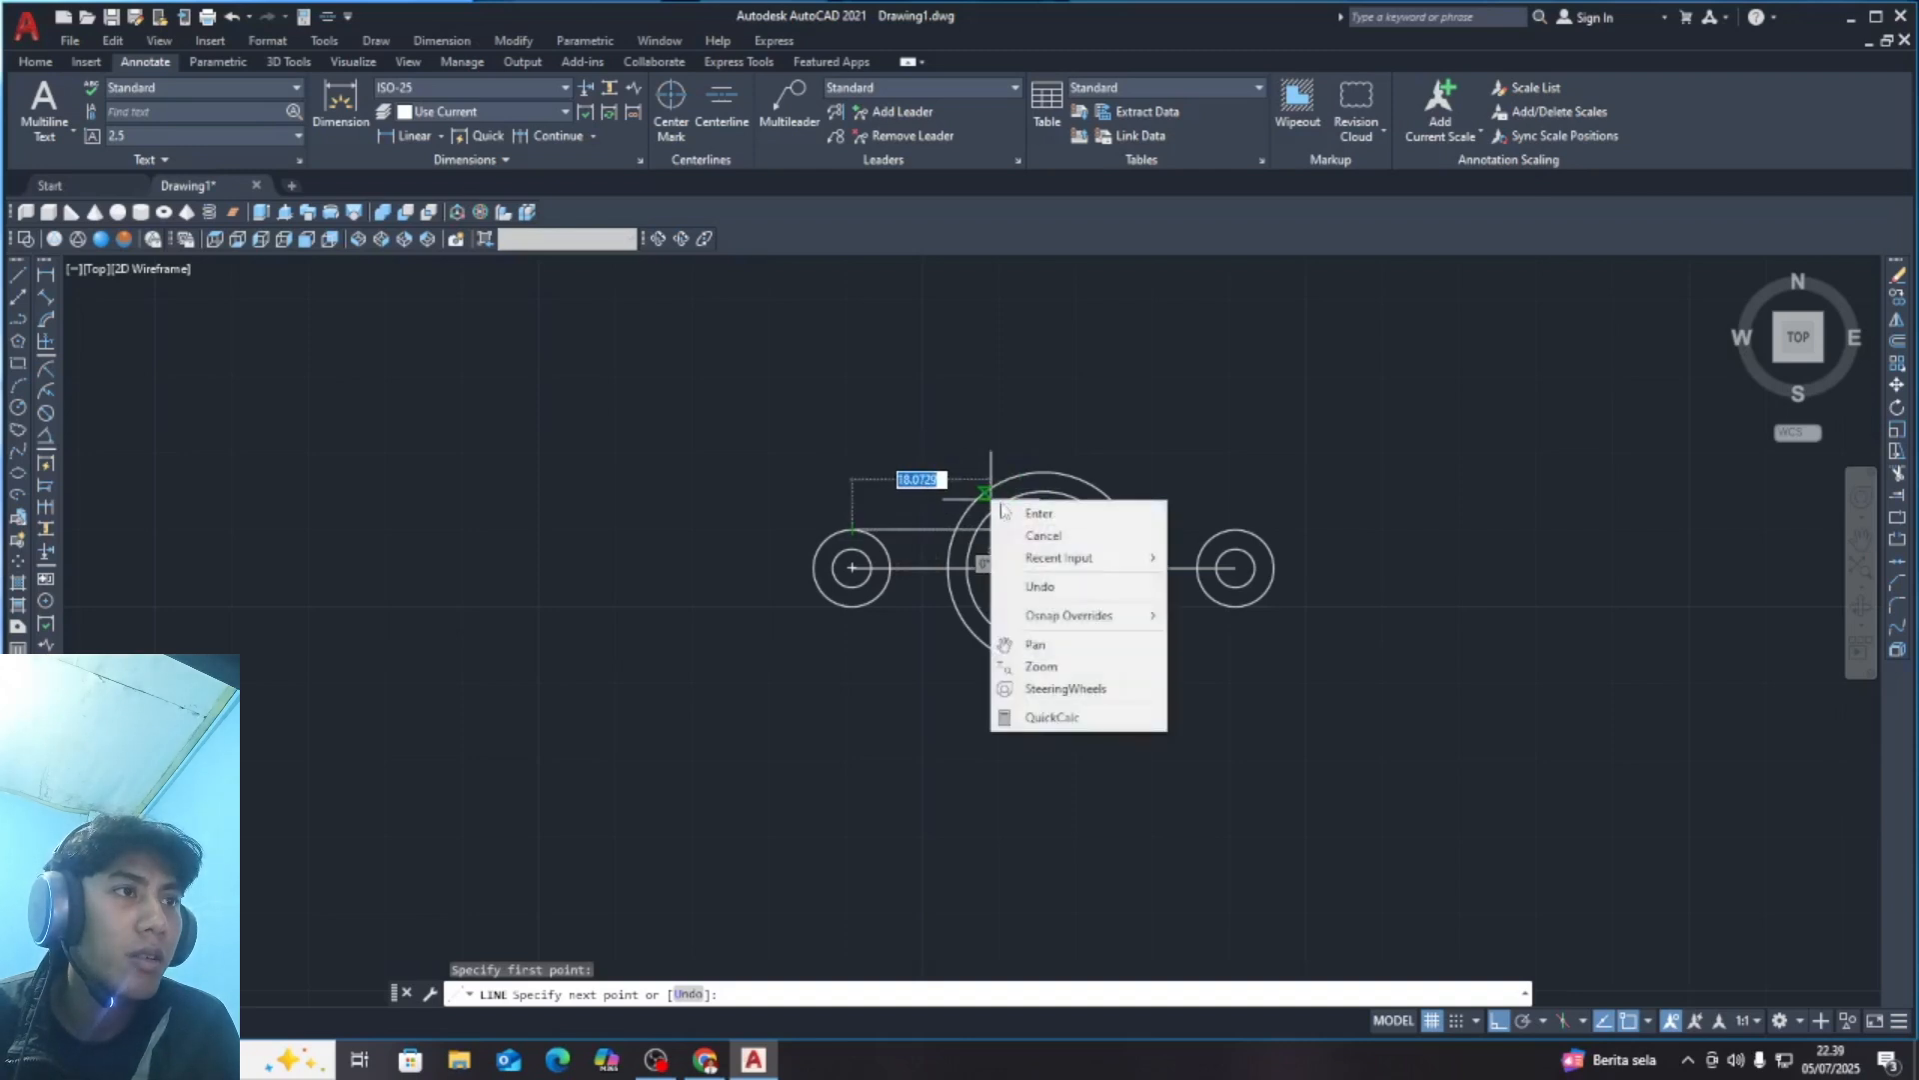
pyautogui.moveTo(1061, 627)
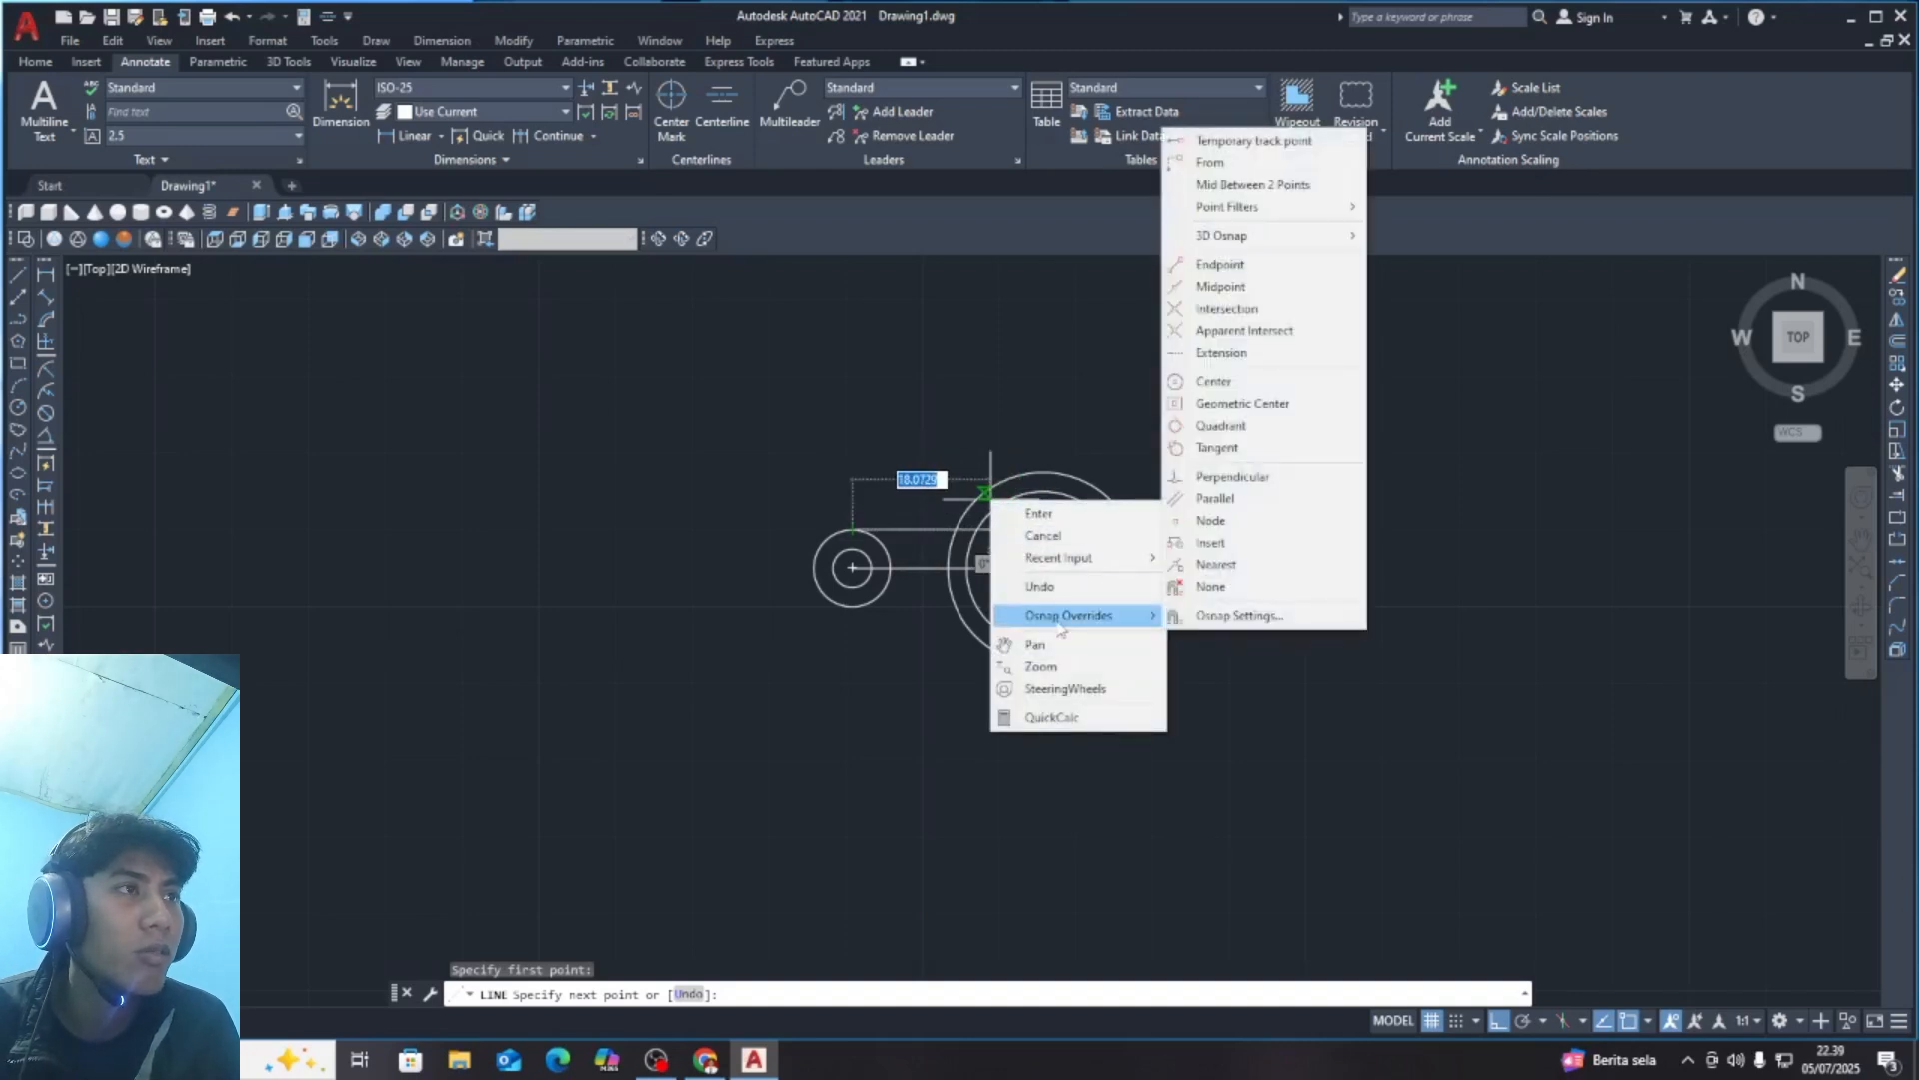
pyautogui.click(1250, 455)
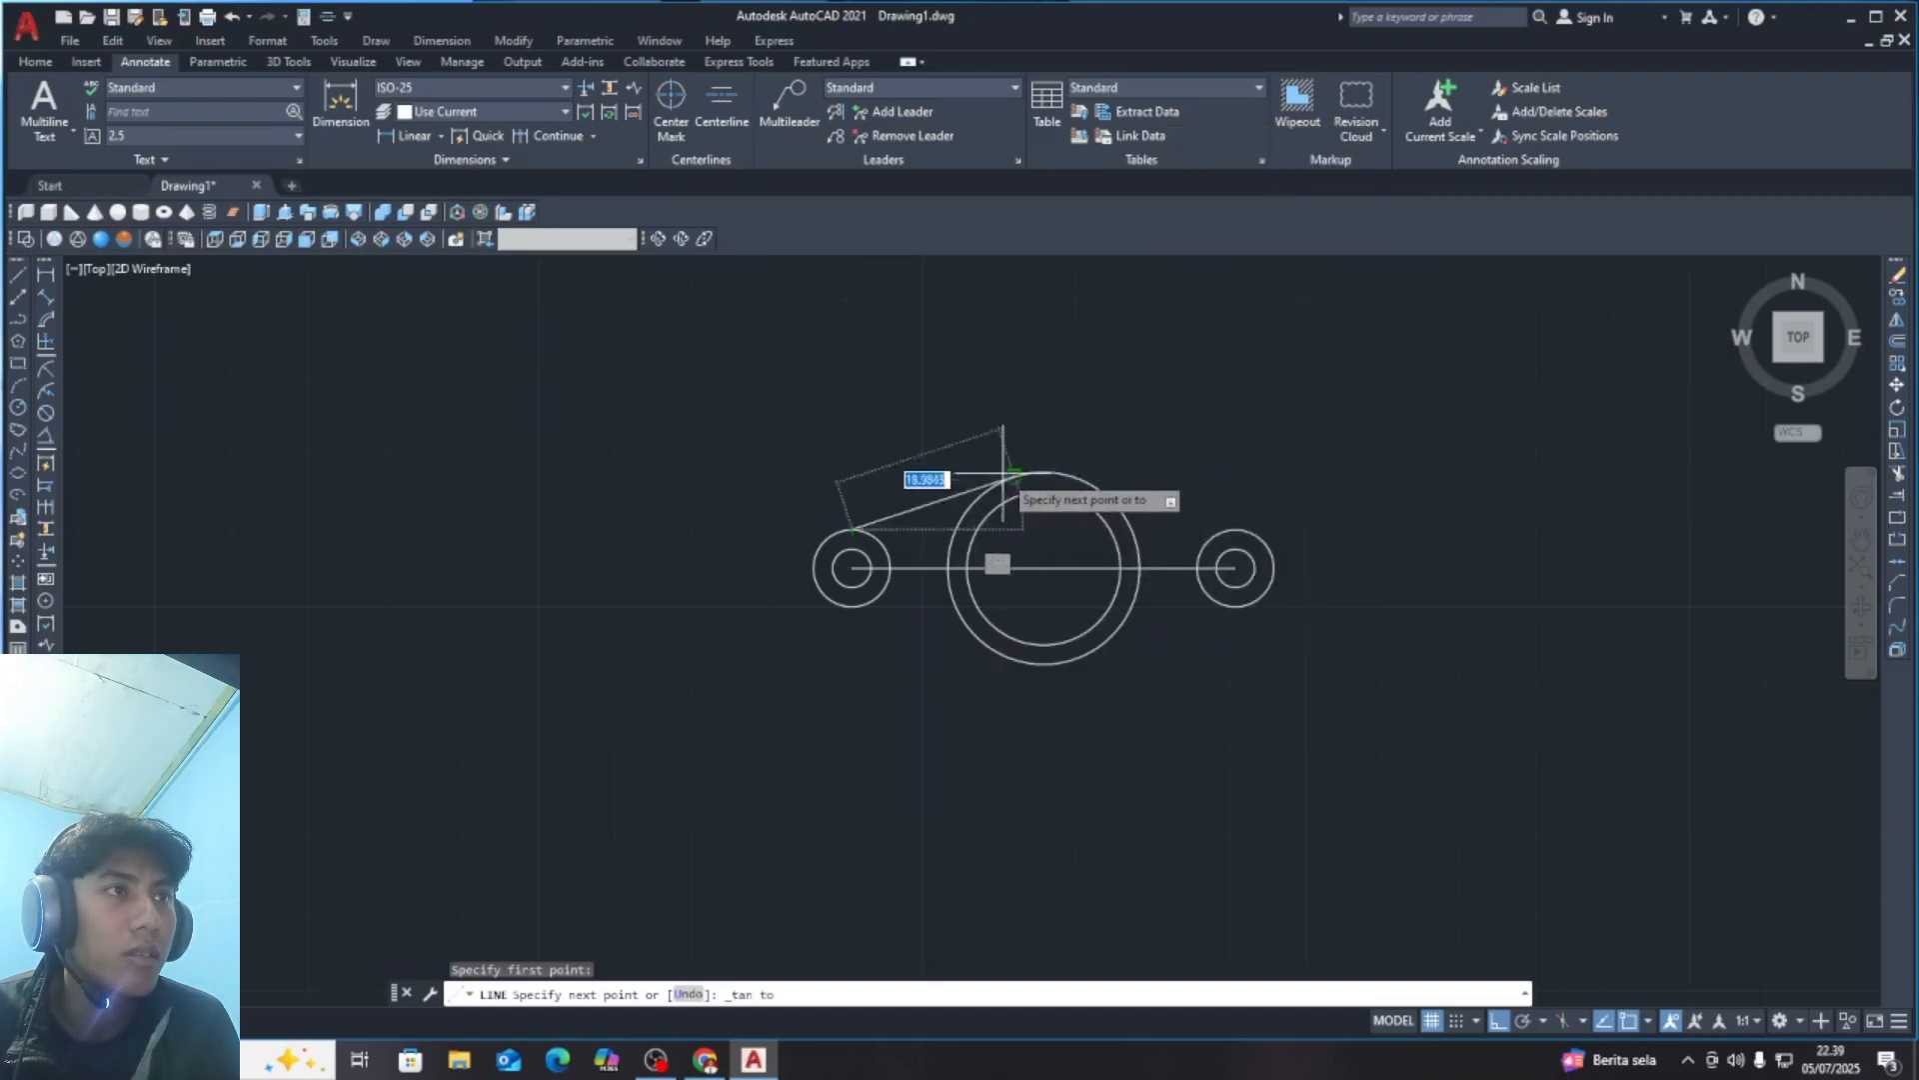
pyautogui.click(1013, 476)
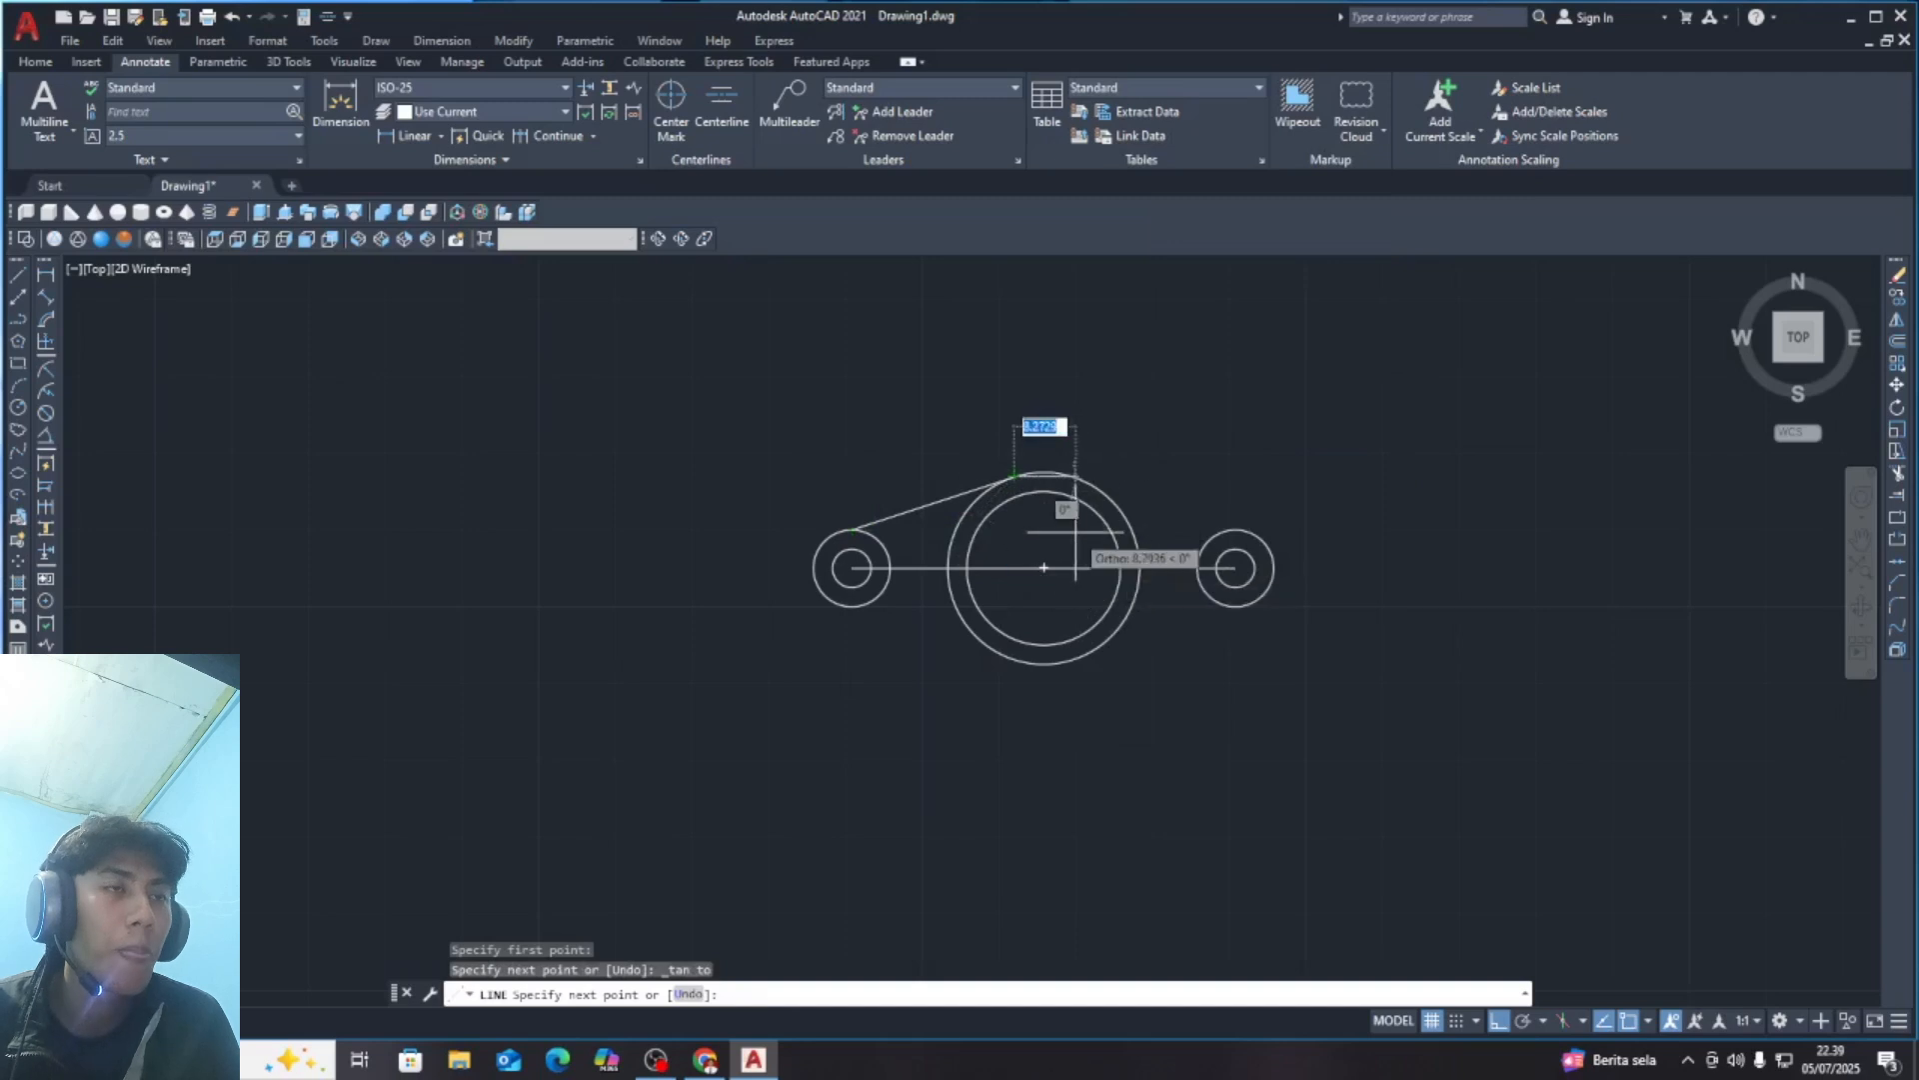
pyautogui.press('Return')
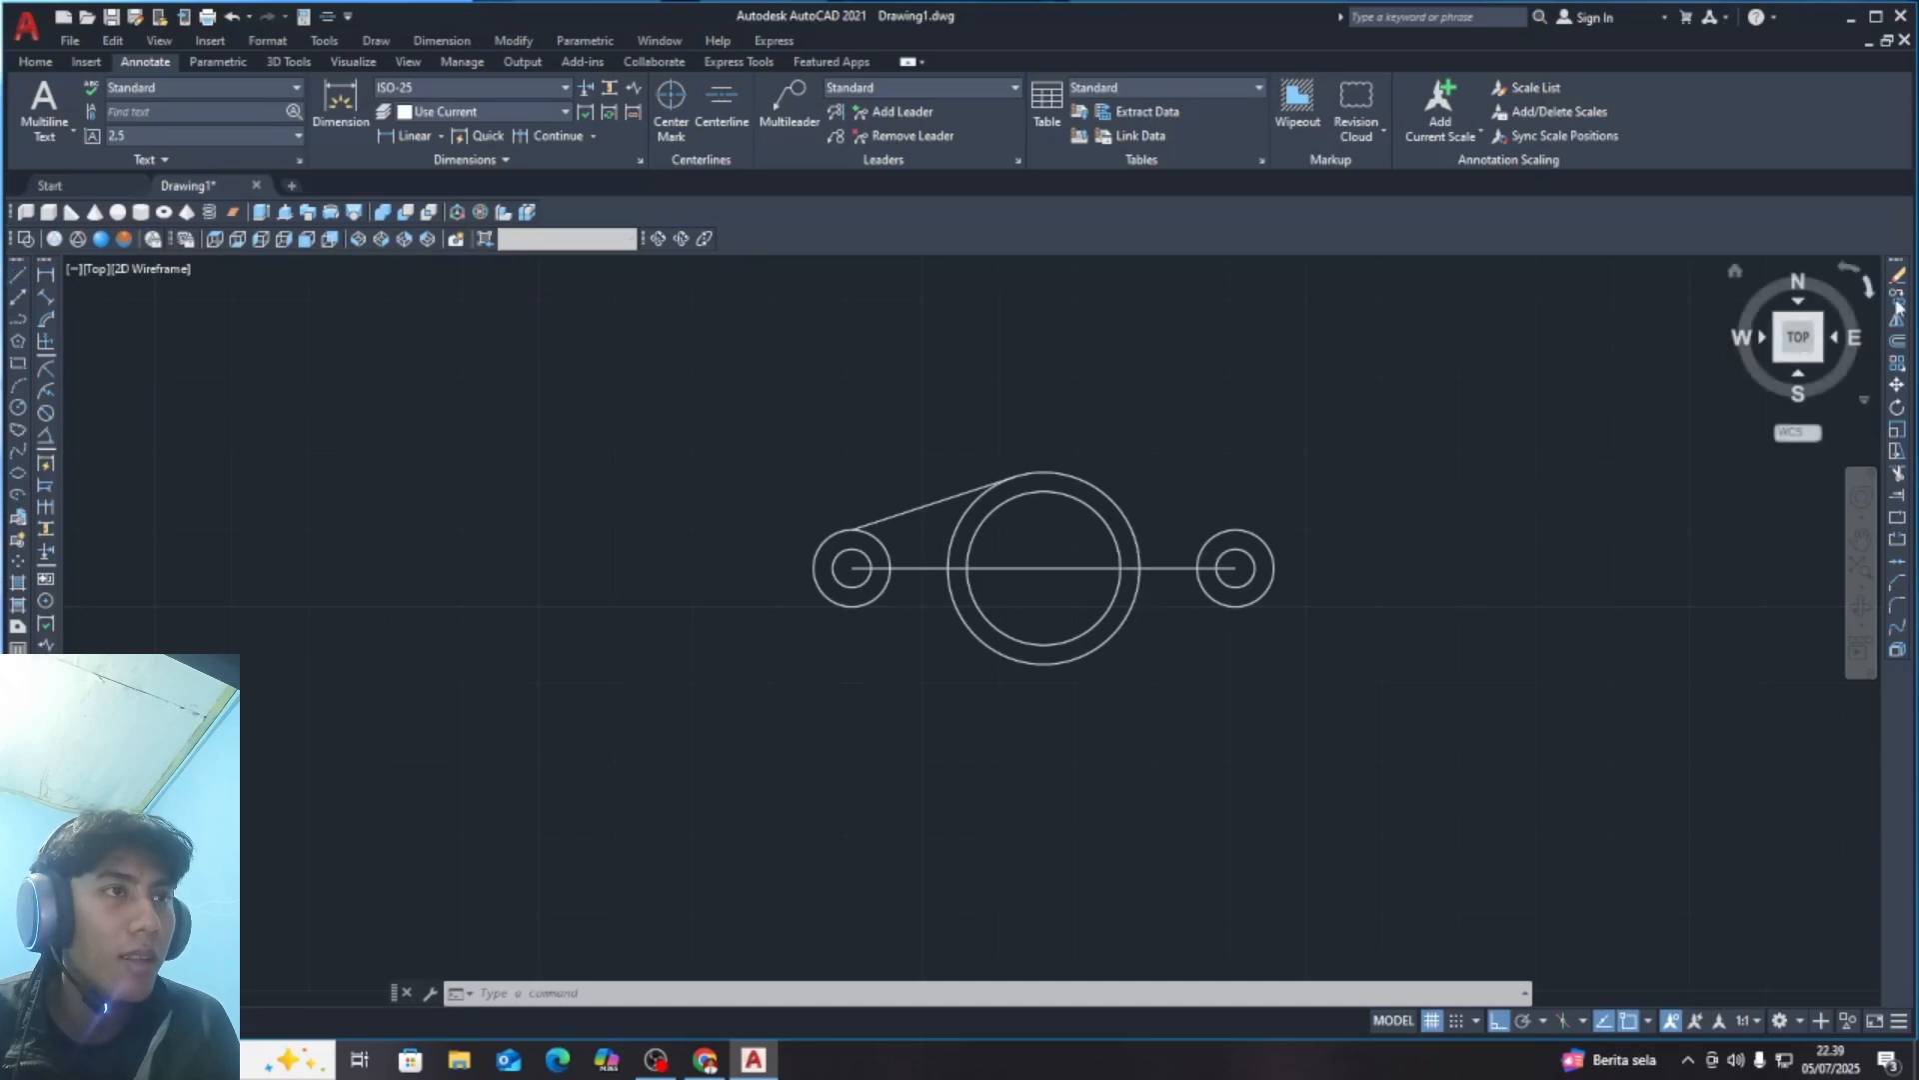
# Mirror the upper left tangent line about the horizontal centre line to the underside, keeping the source line.
pyautogui.click(1896, 322)
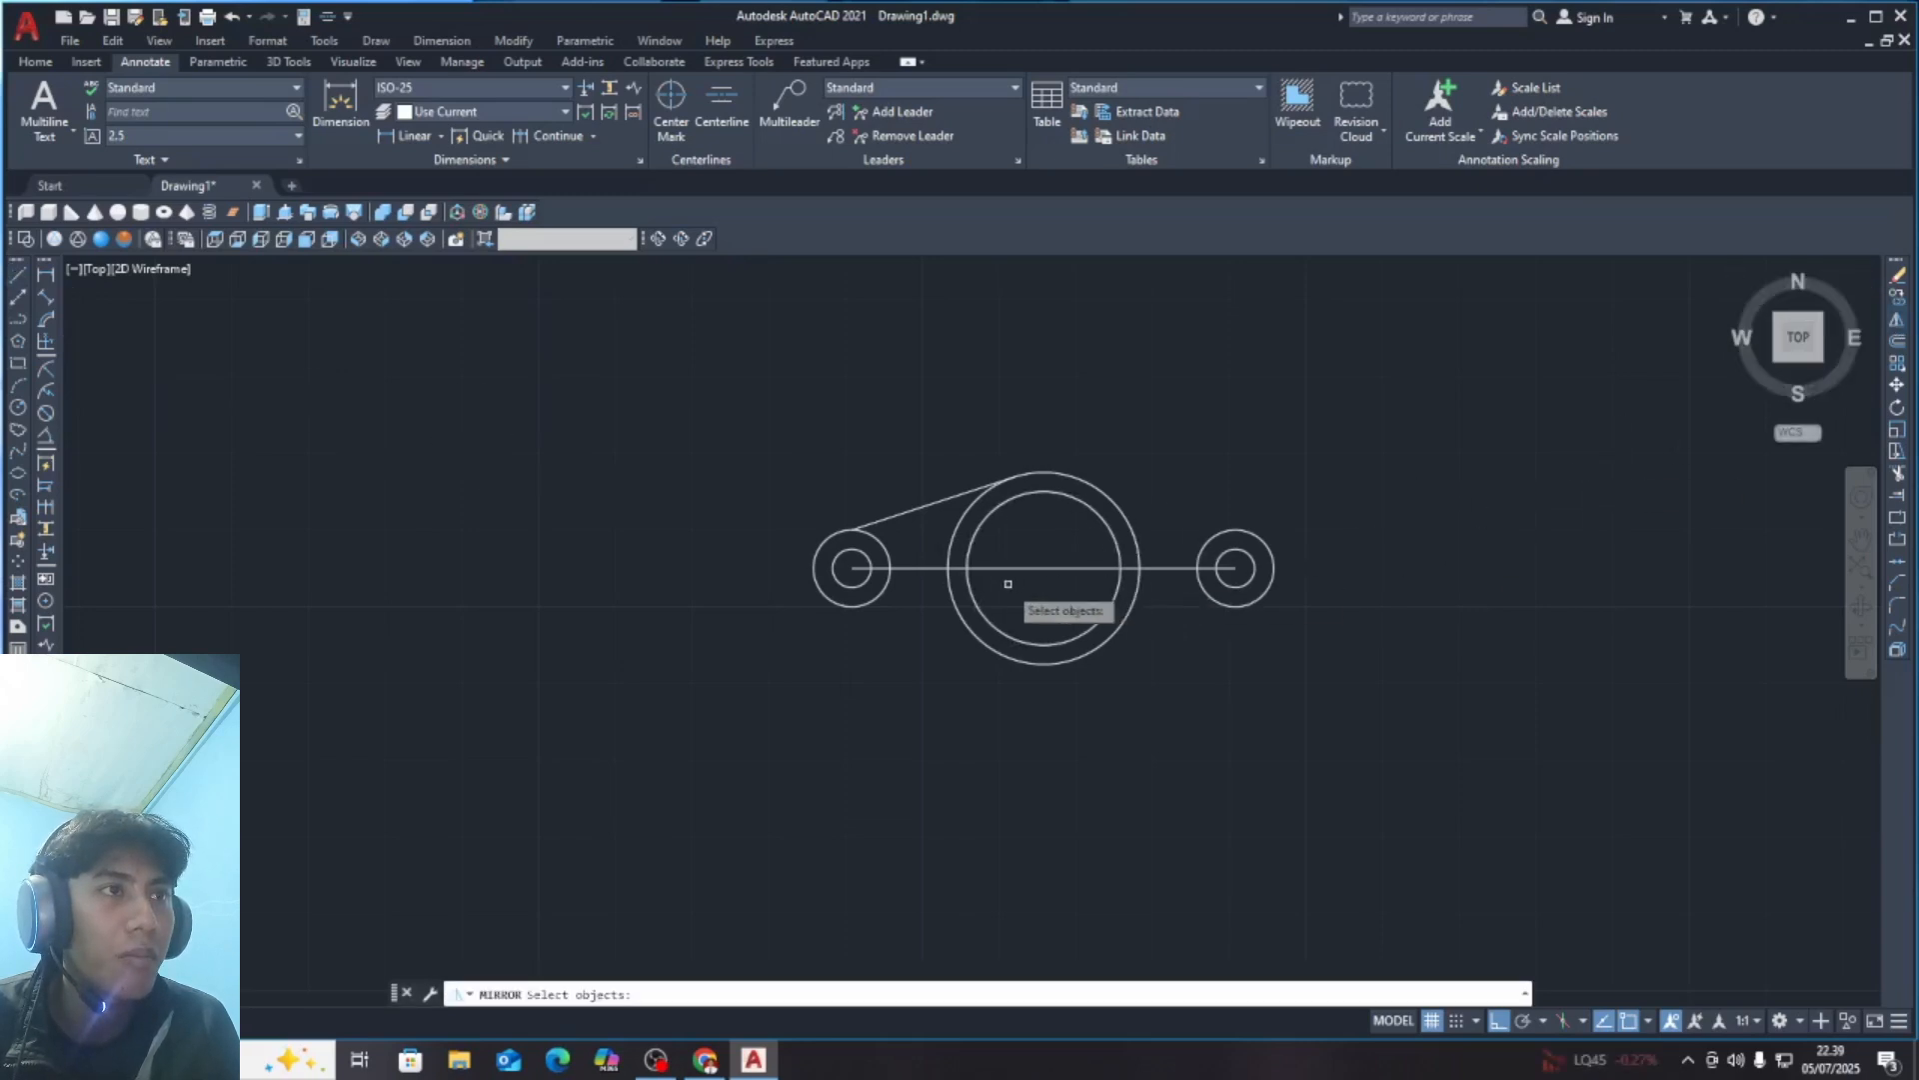
pyautogui.click(907, 510)
pyautogui.press('Return')
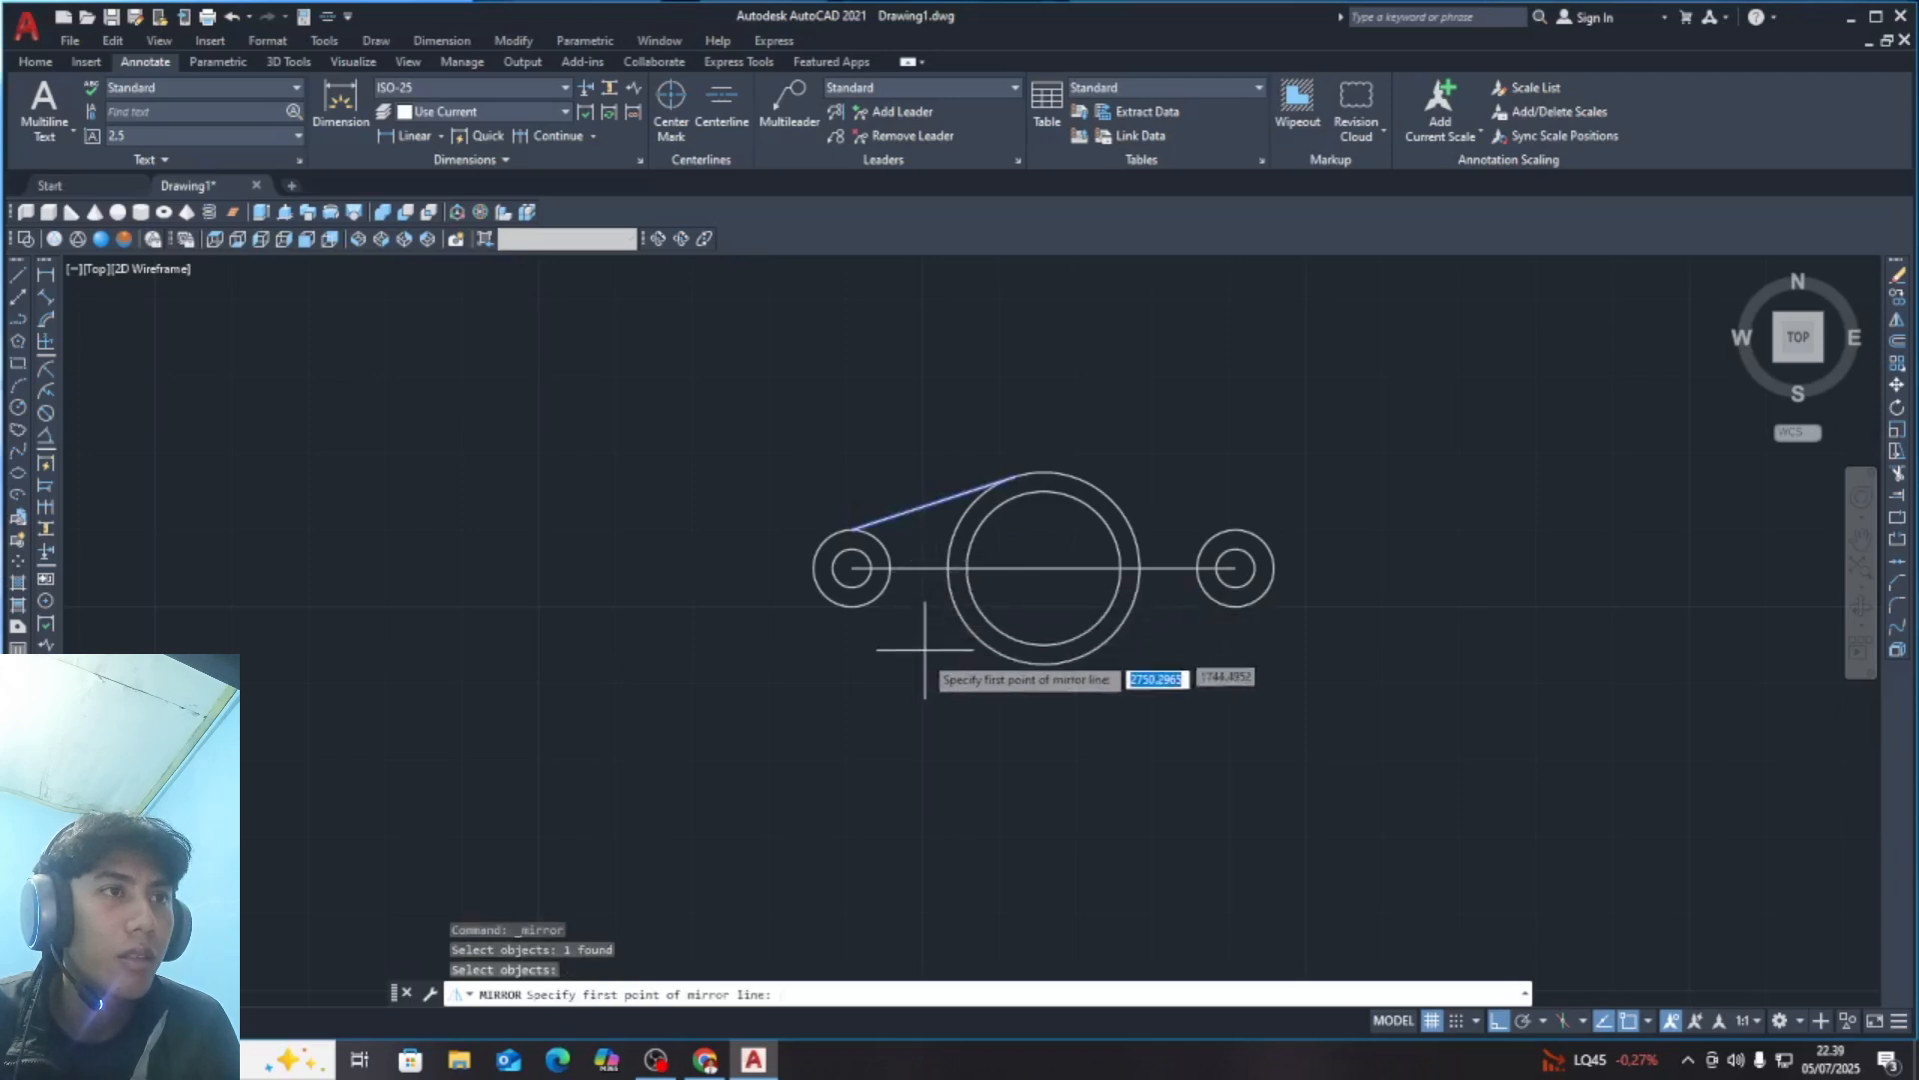
pyautogui.click(851, 567)
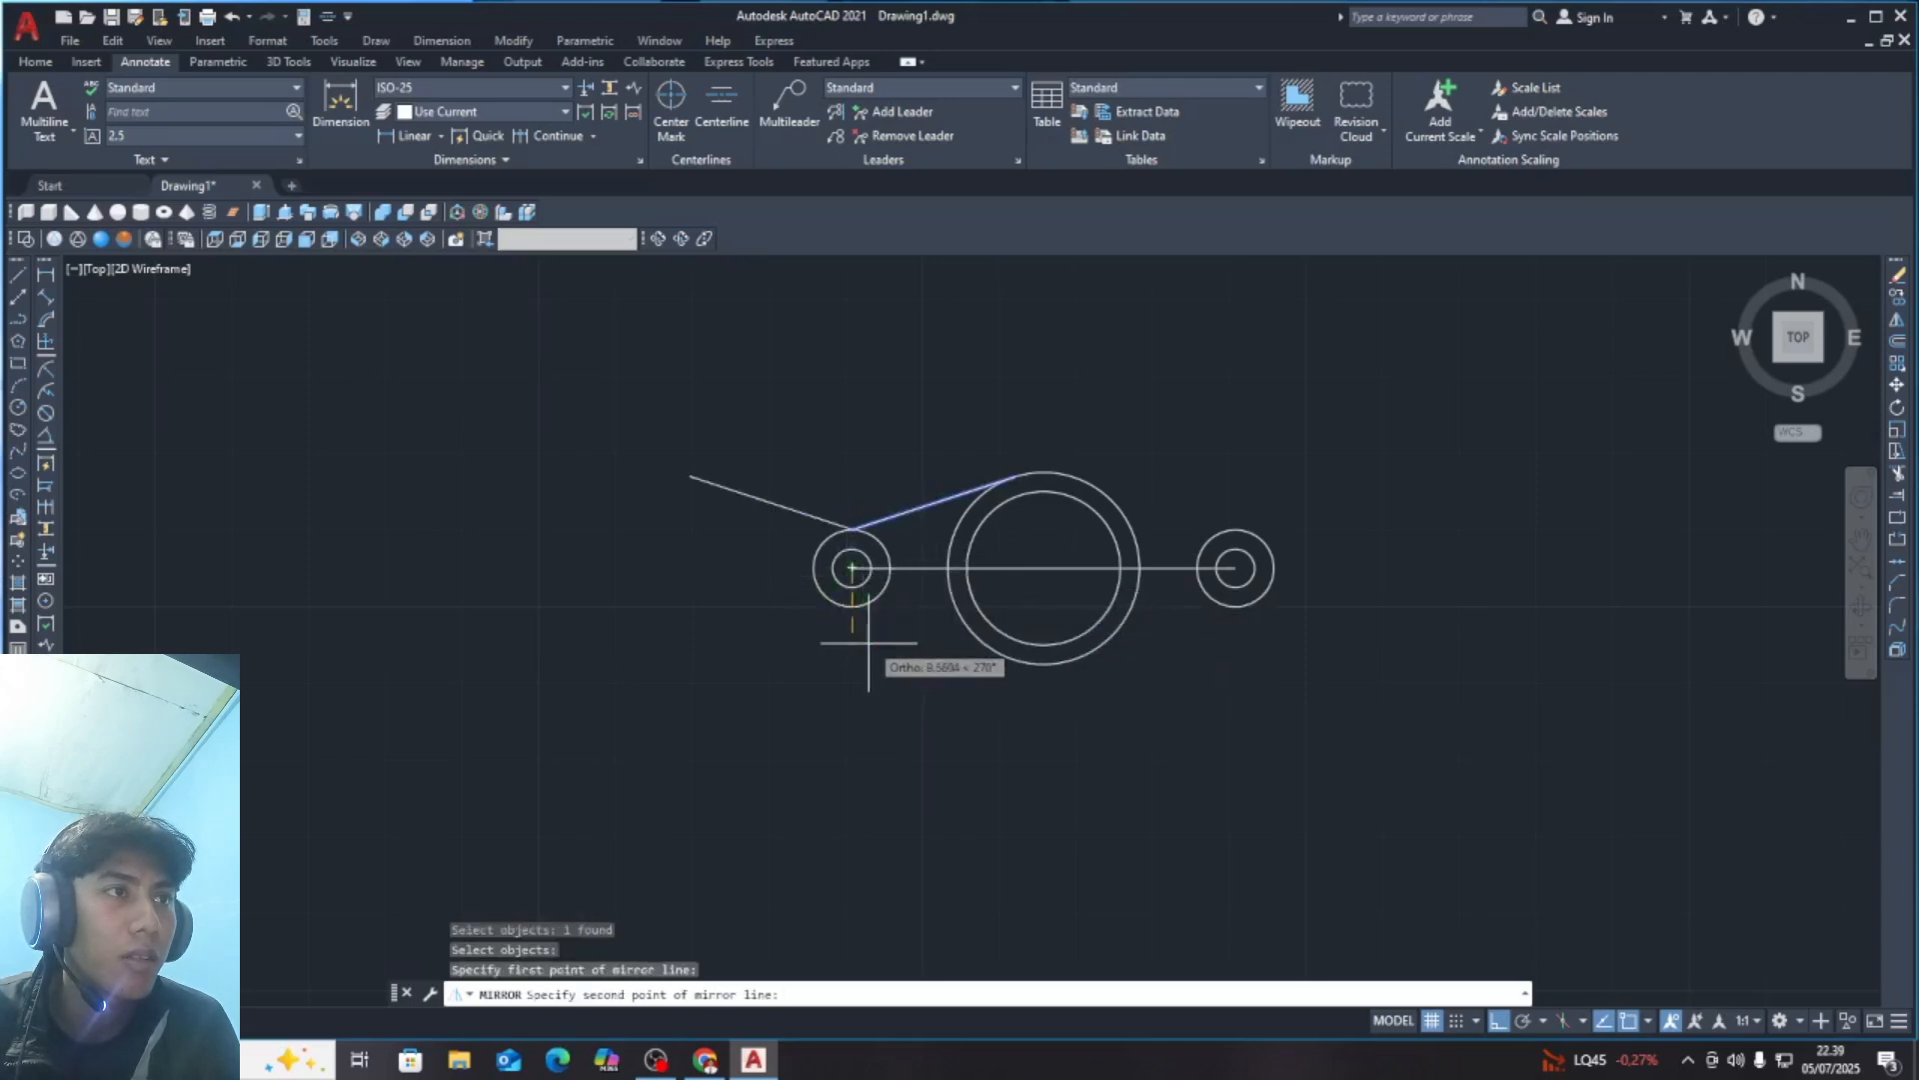
pyautogui.click(1045, 568)
pyautogui.click(1067, 640)
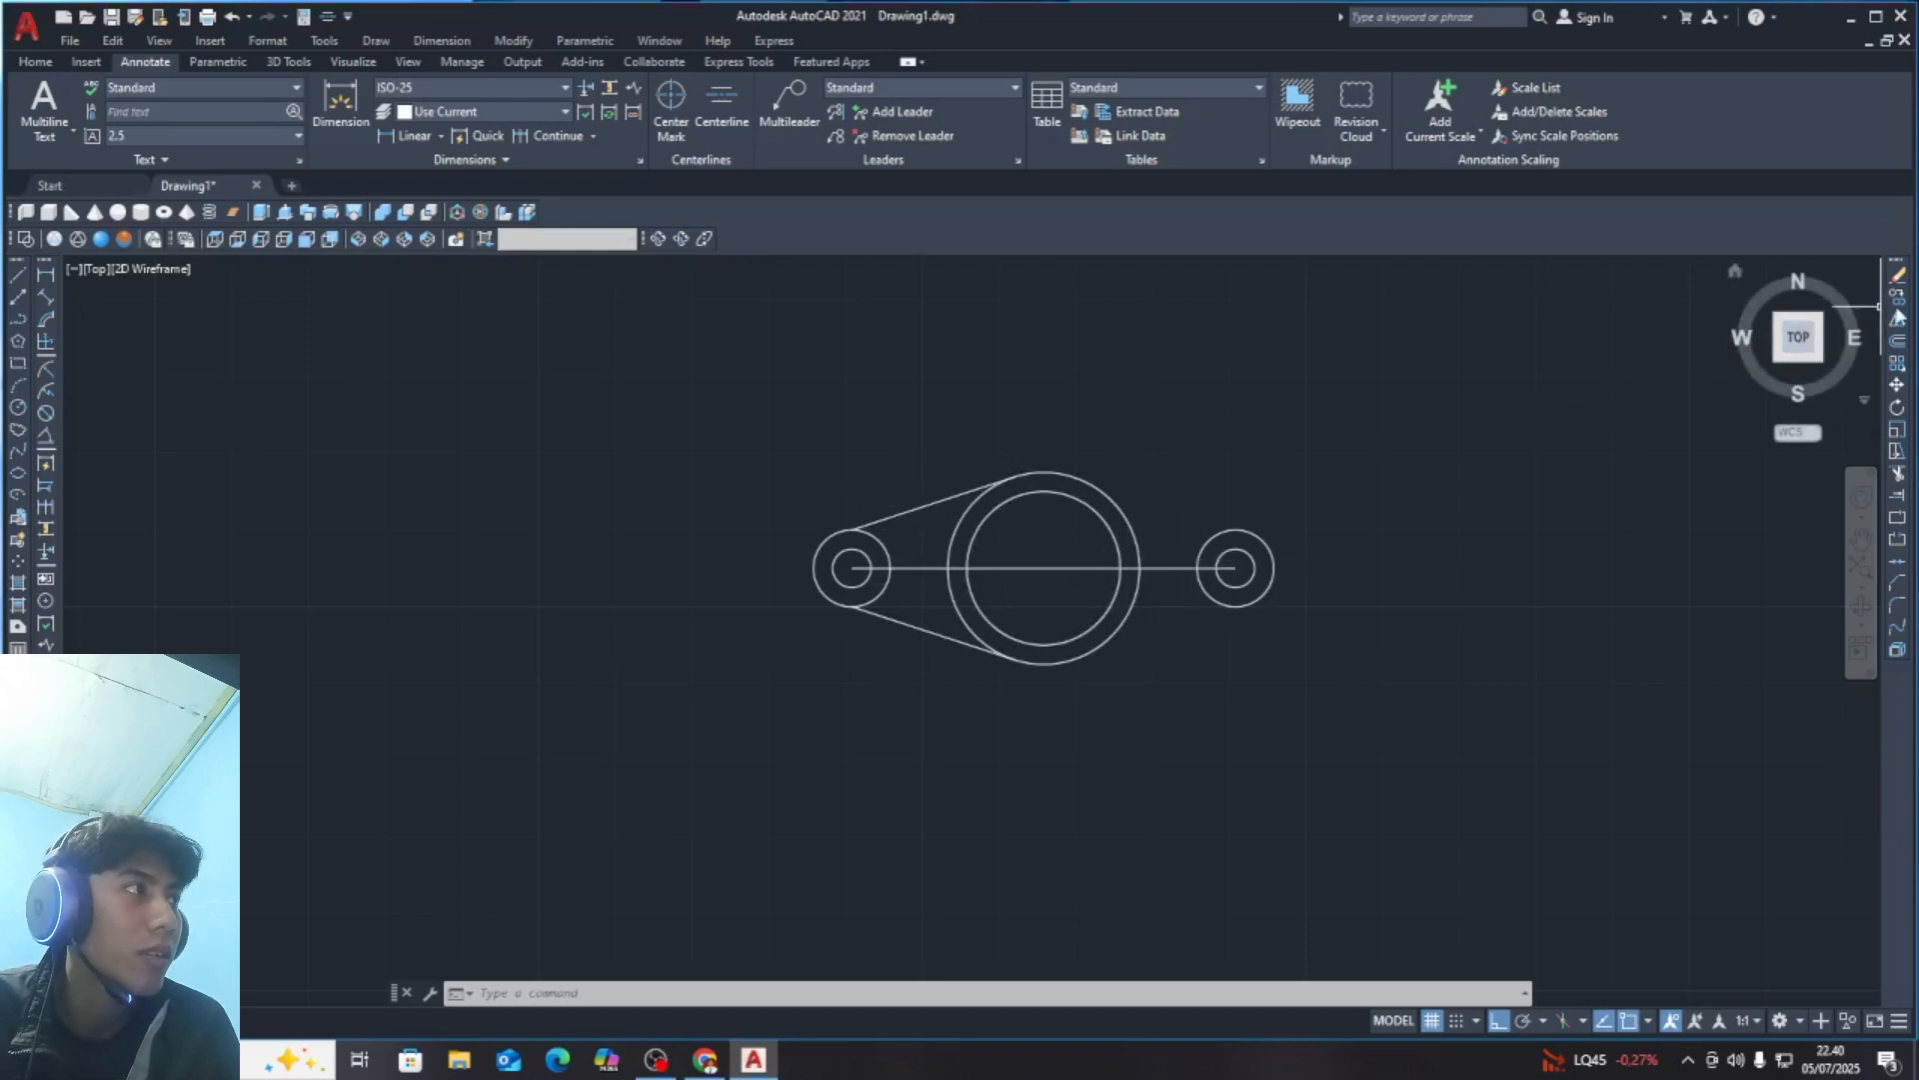
# Try to mirror both left tangent lines about an axis through the large circles' centre, keeping the source lines.
pyautogui.click(1898, 321)
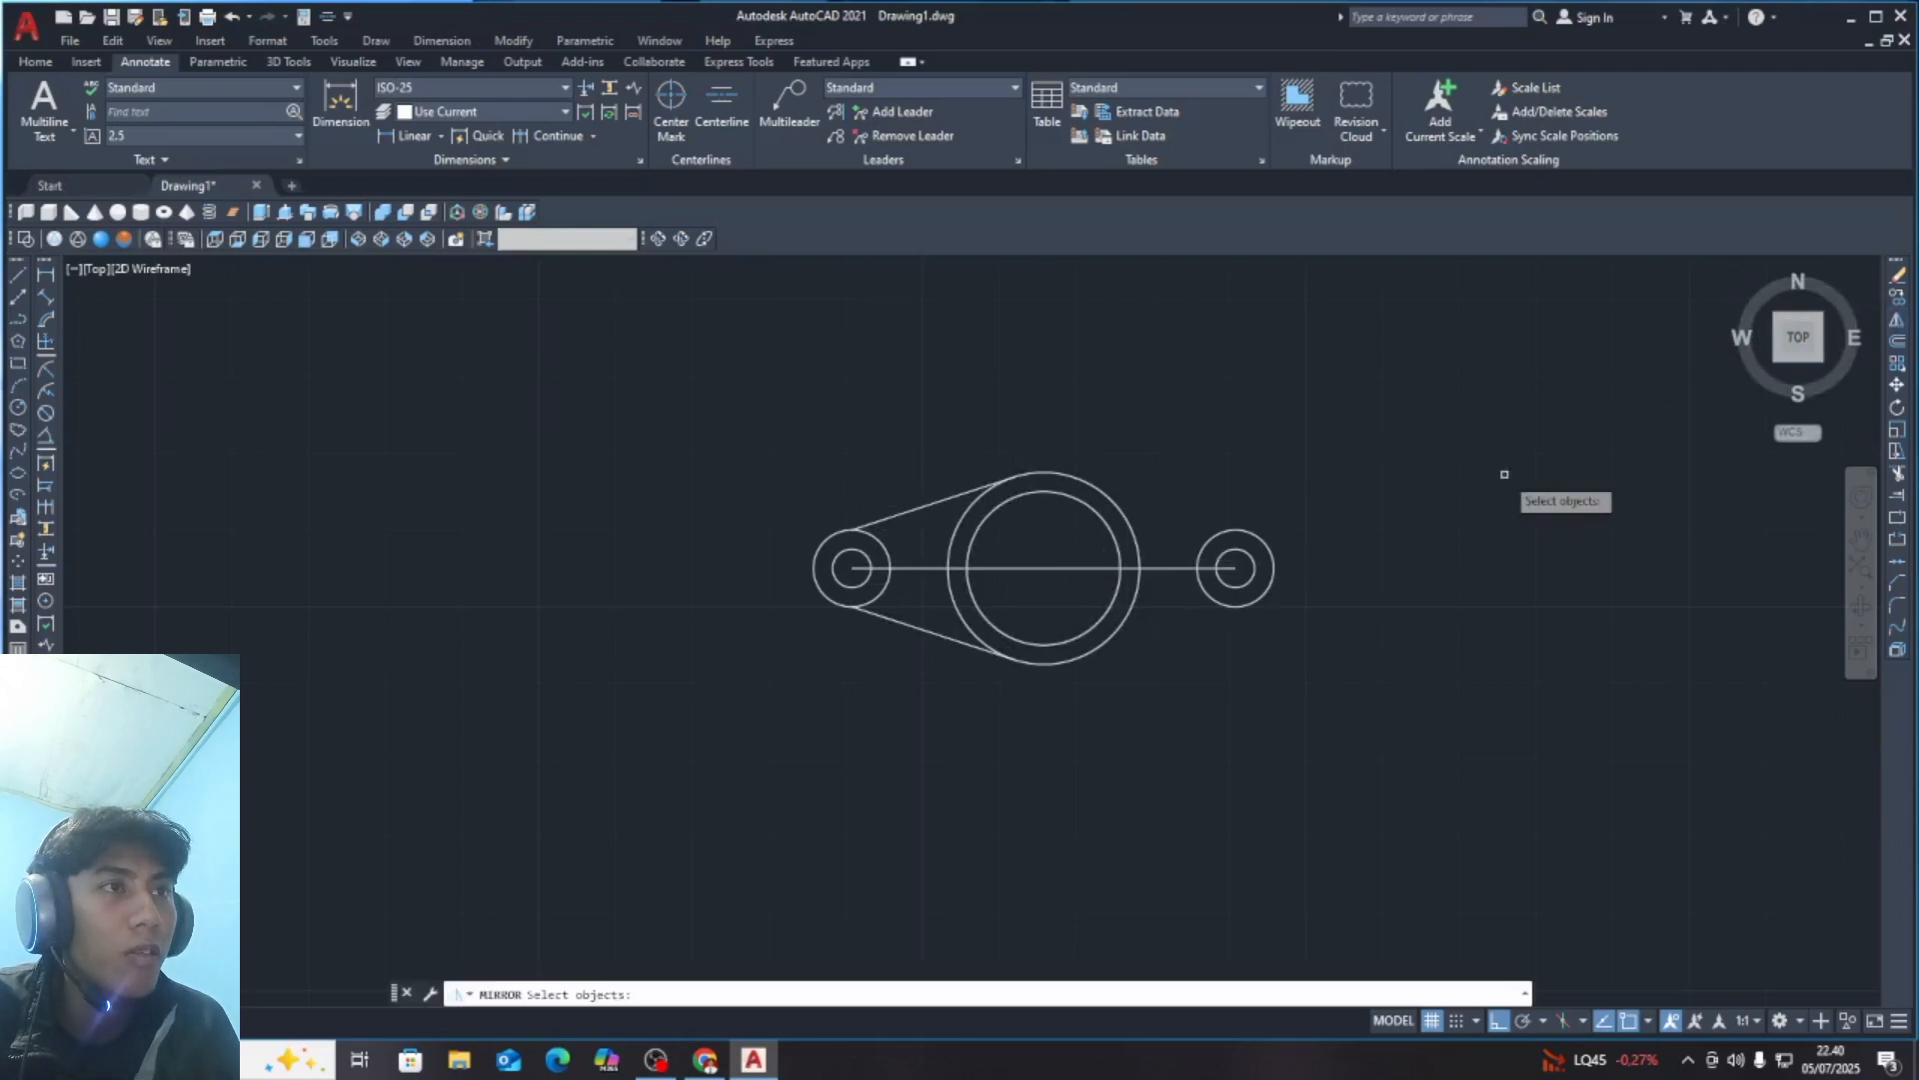
pyautogui.click(920, 510)
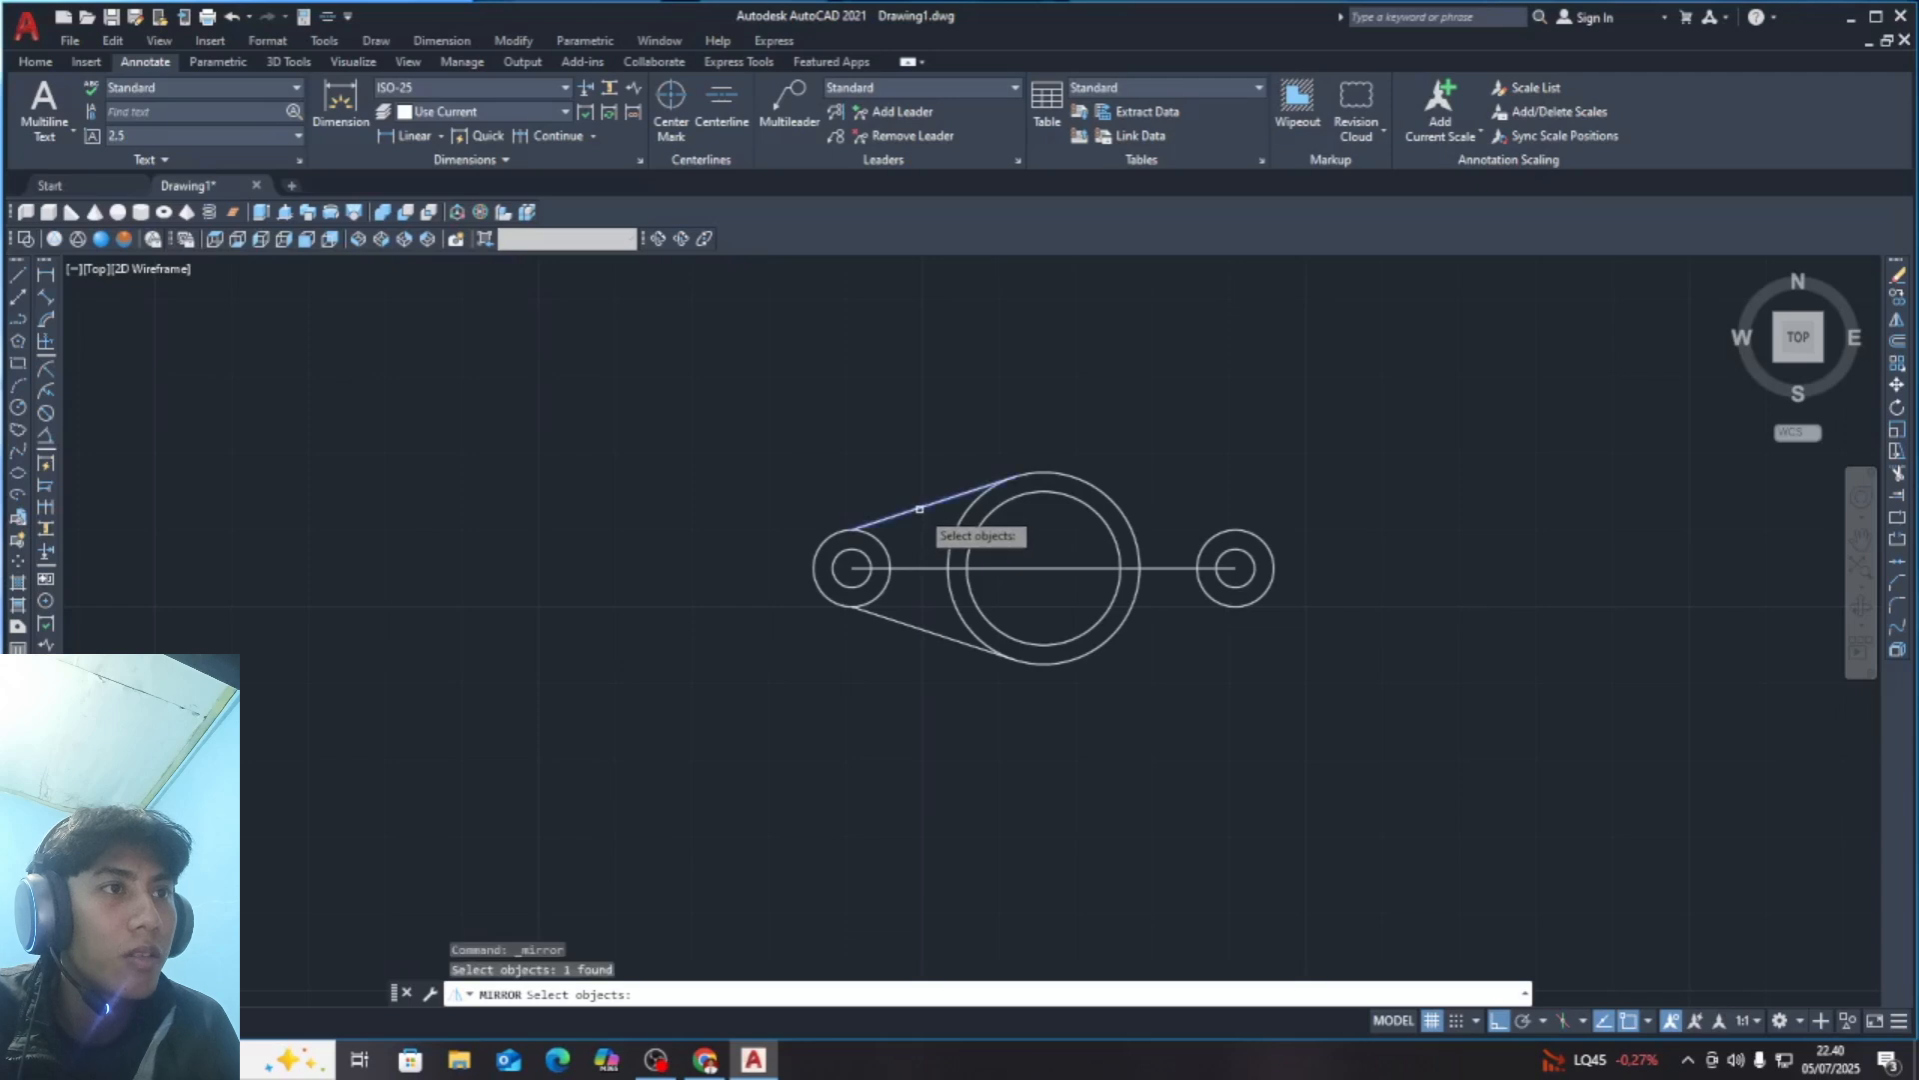
pyautogui.click(934, 632)
pyautogui.press('Return')
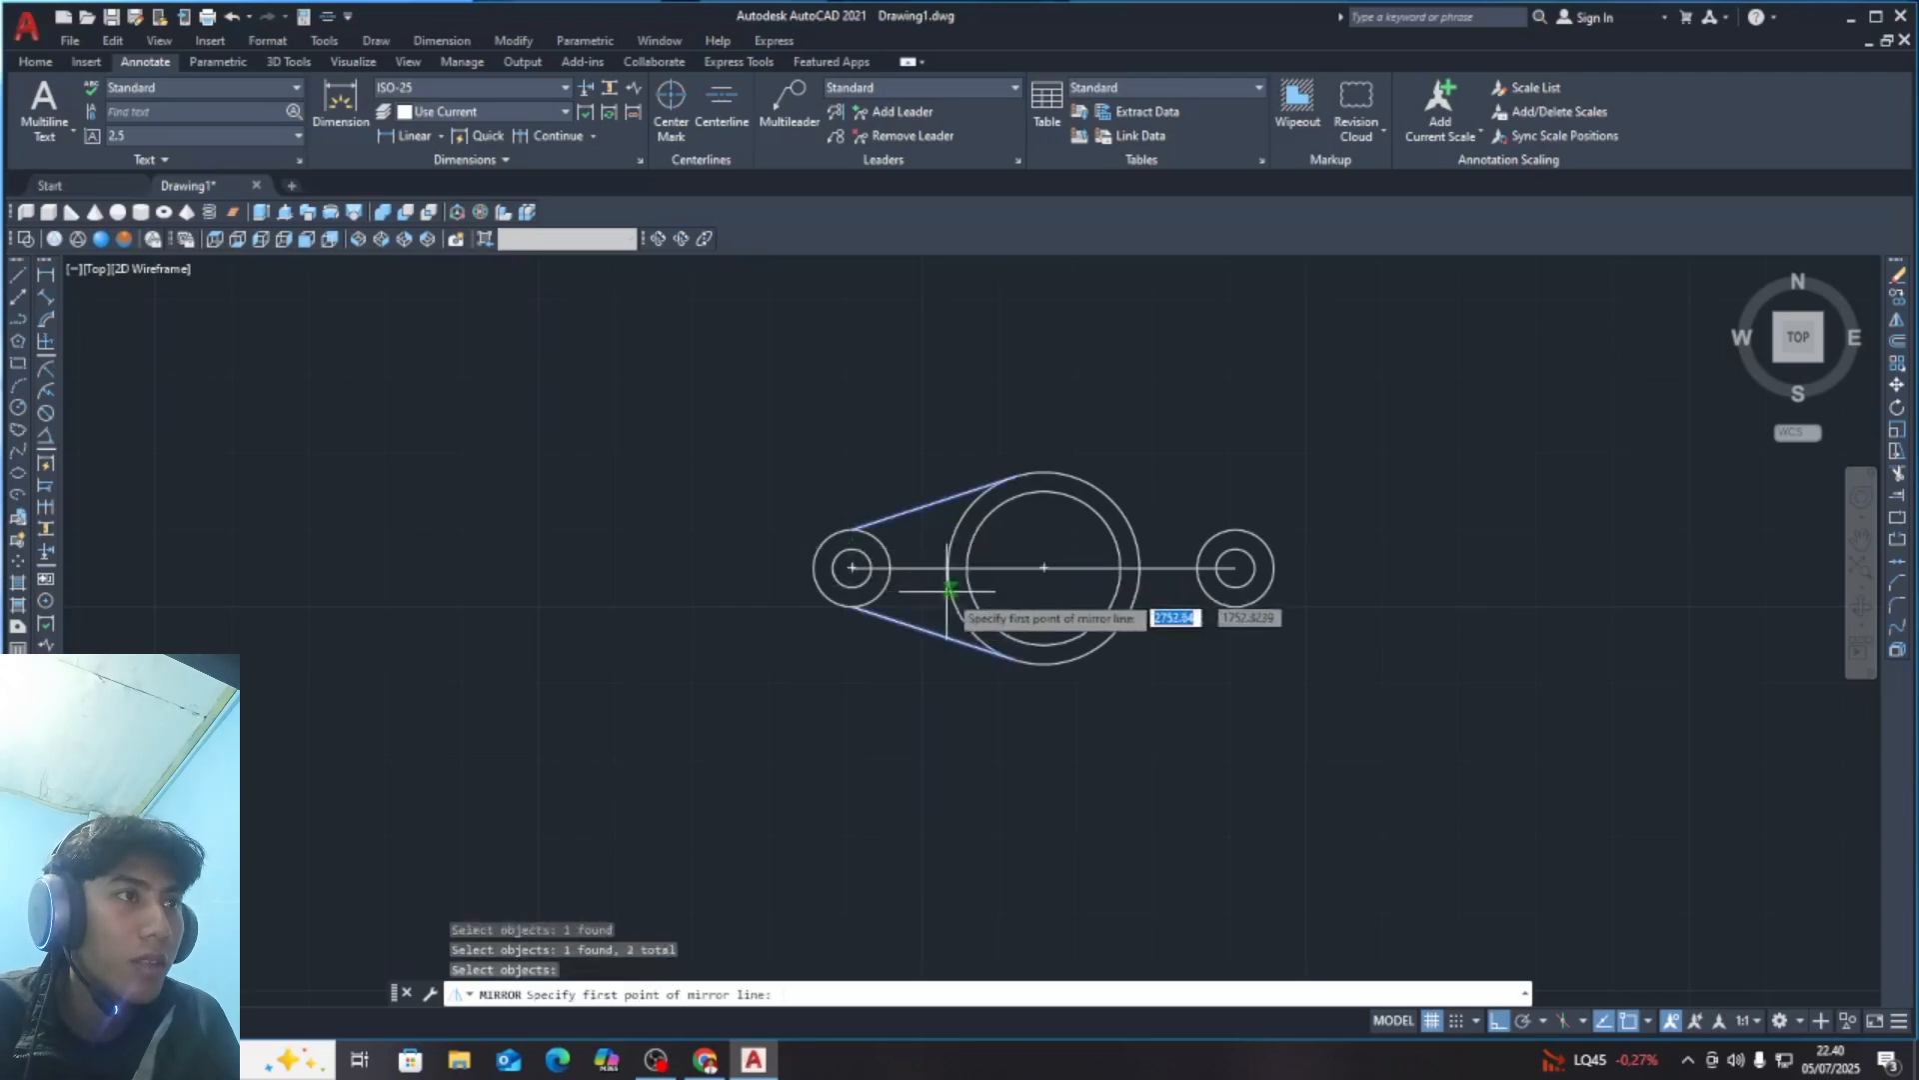
pyautogui.click(1044, 567)
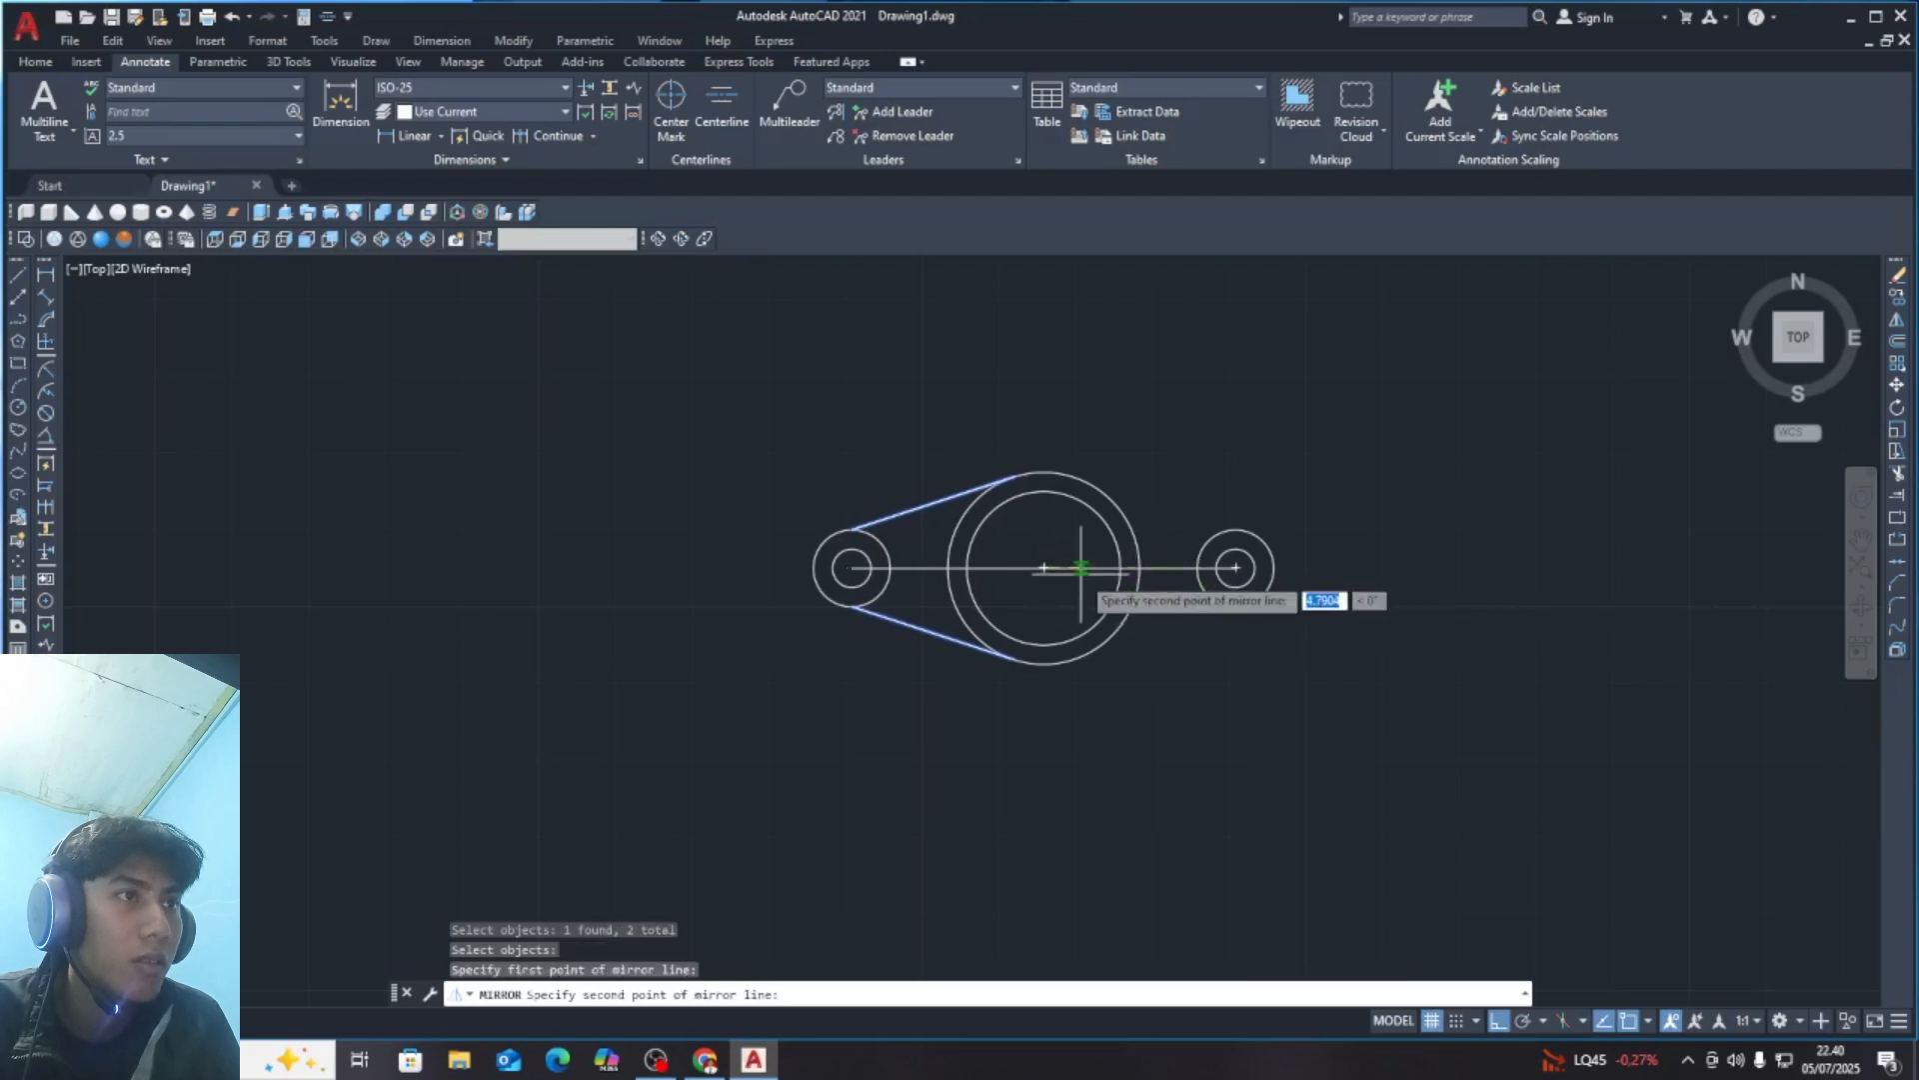
pyautogui.click(1147, 537)
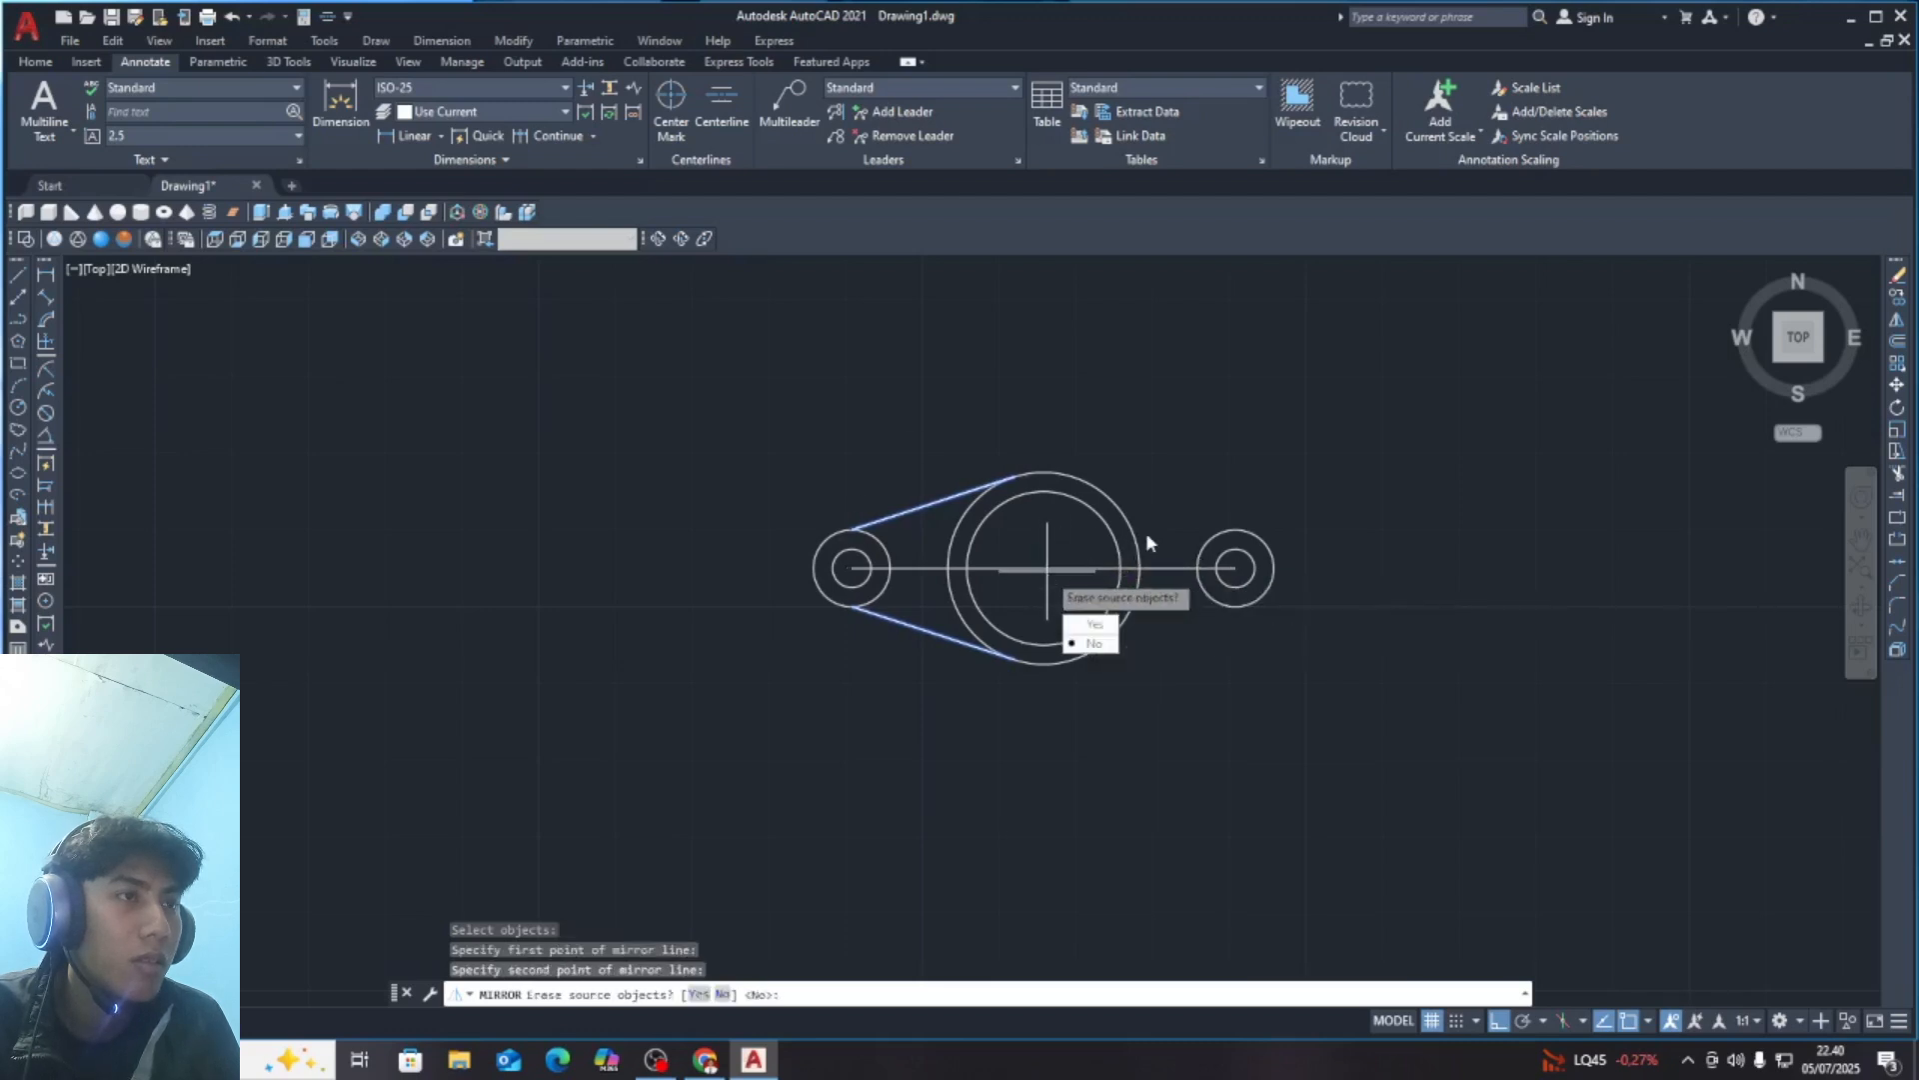
pyautogui.click(1094, 643)
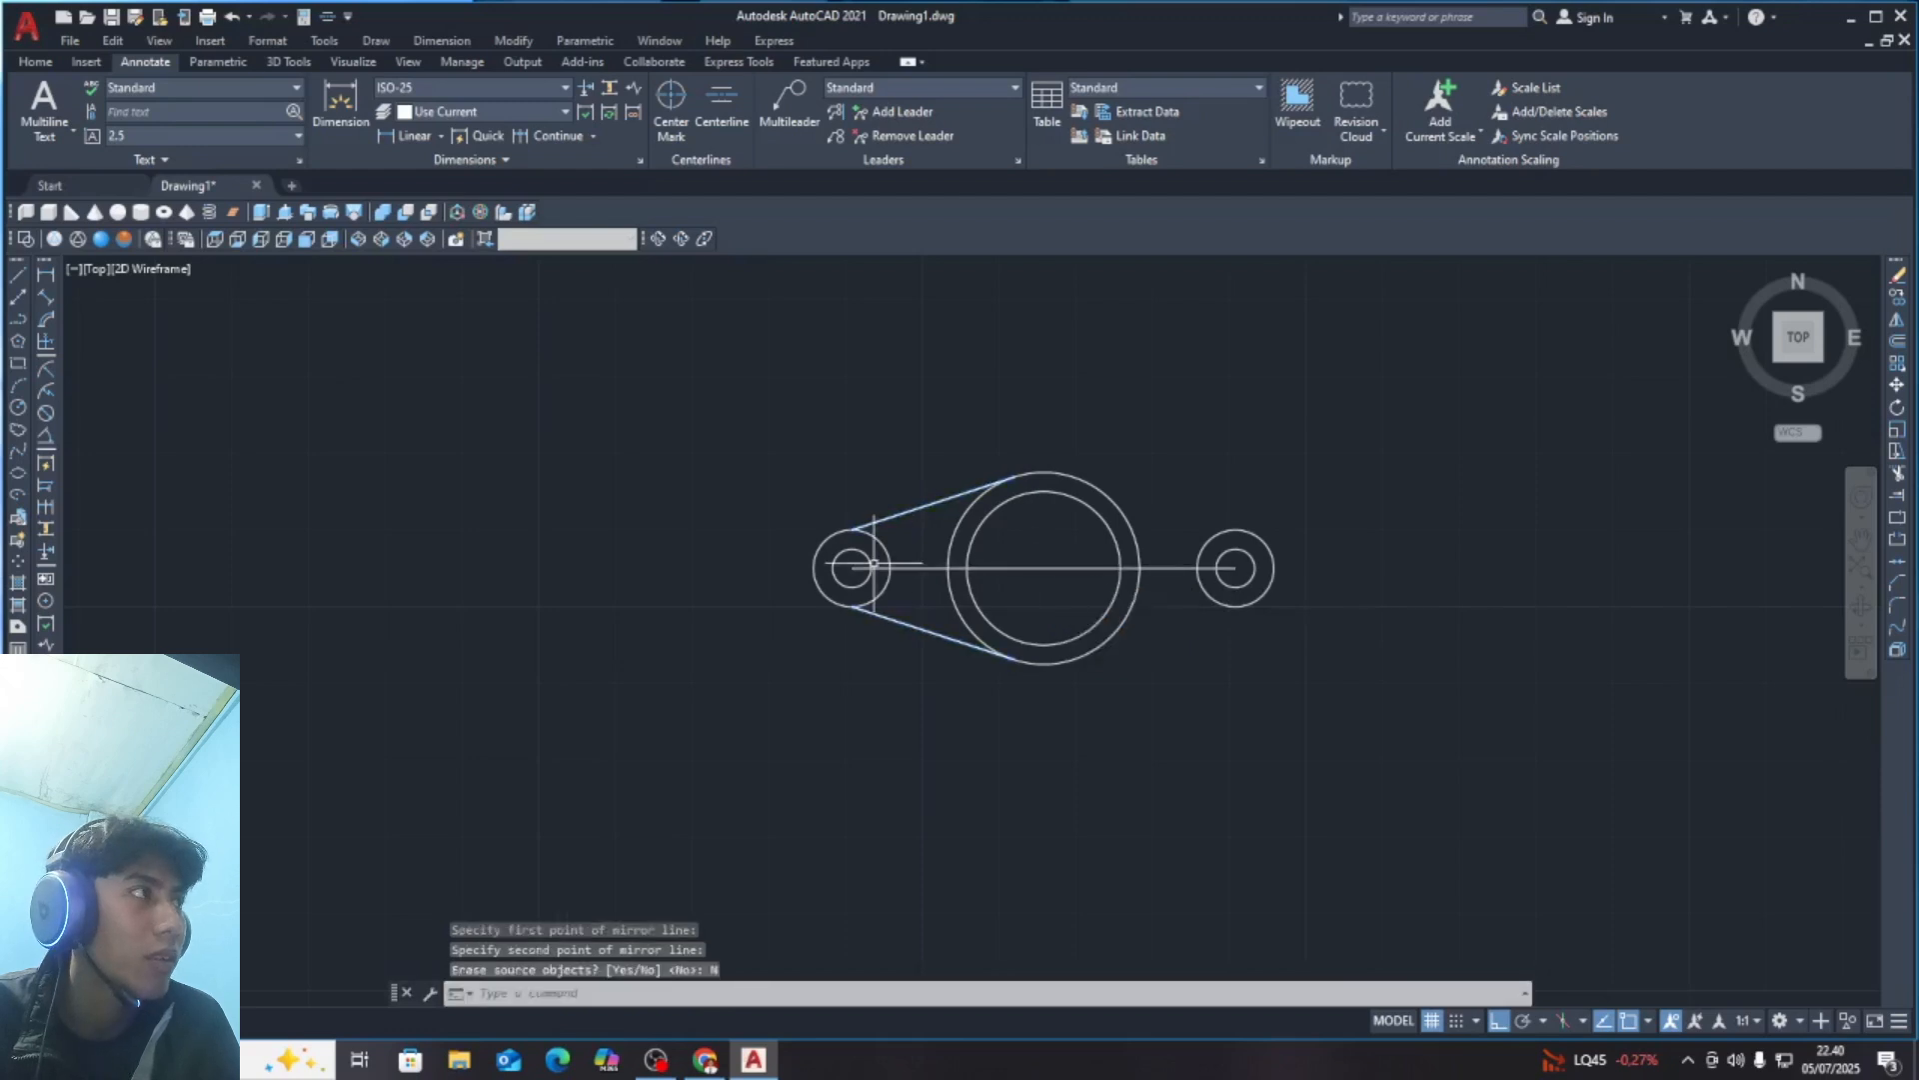
# Mirror the two left tangent lines about a vertical axis through the large circles' centre, keeping the source lines.
pyautogui.click(1897, 322)
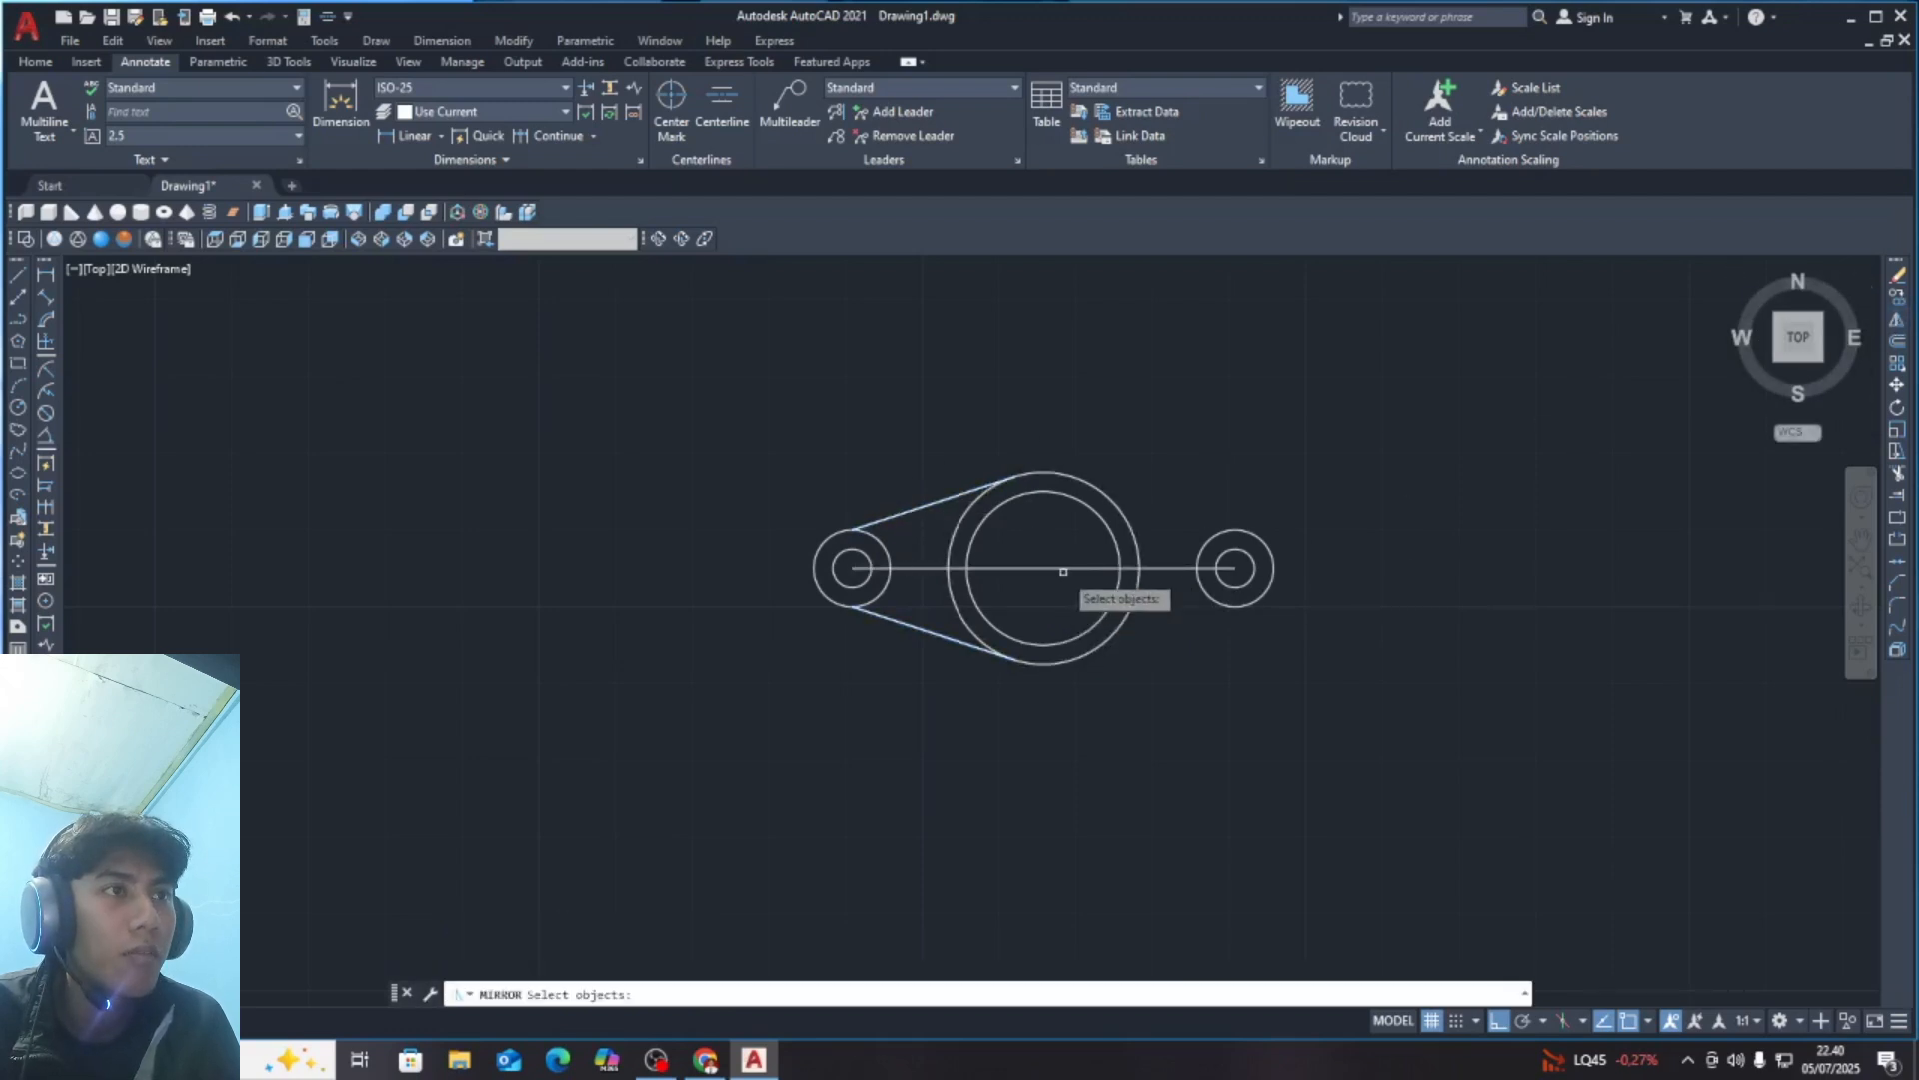
pyautogui.click(944, 499)
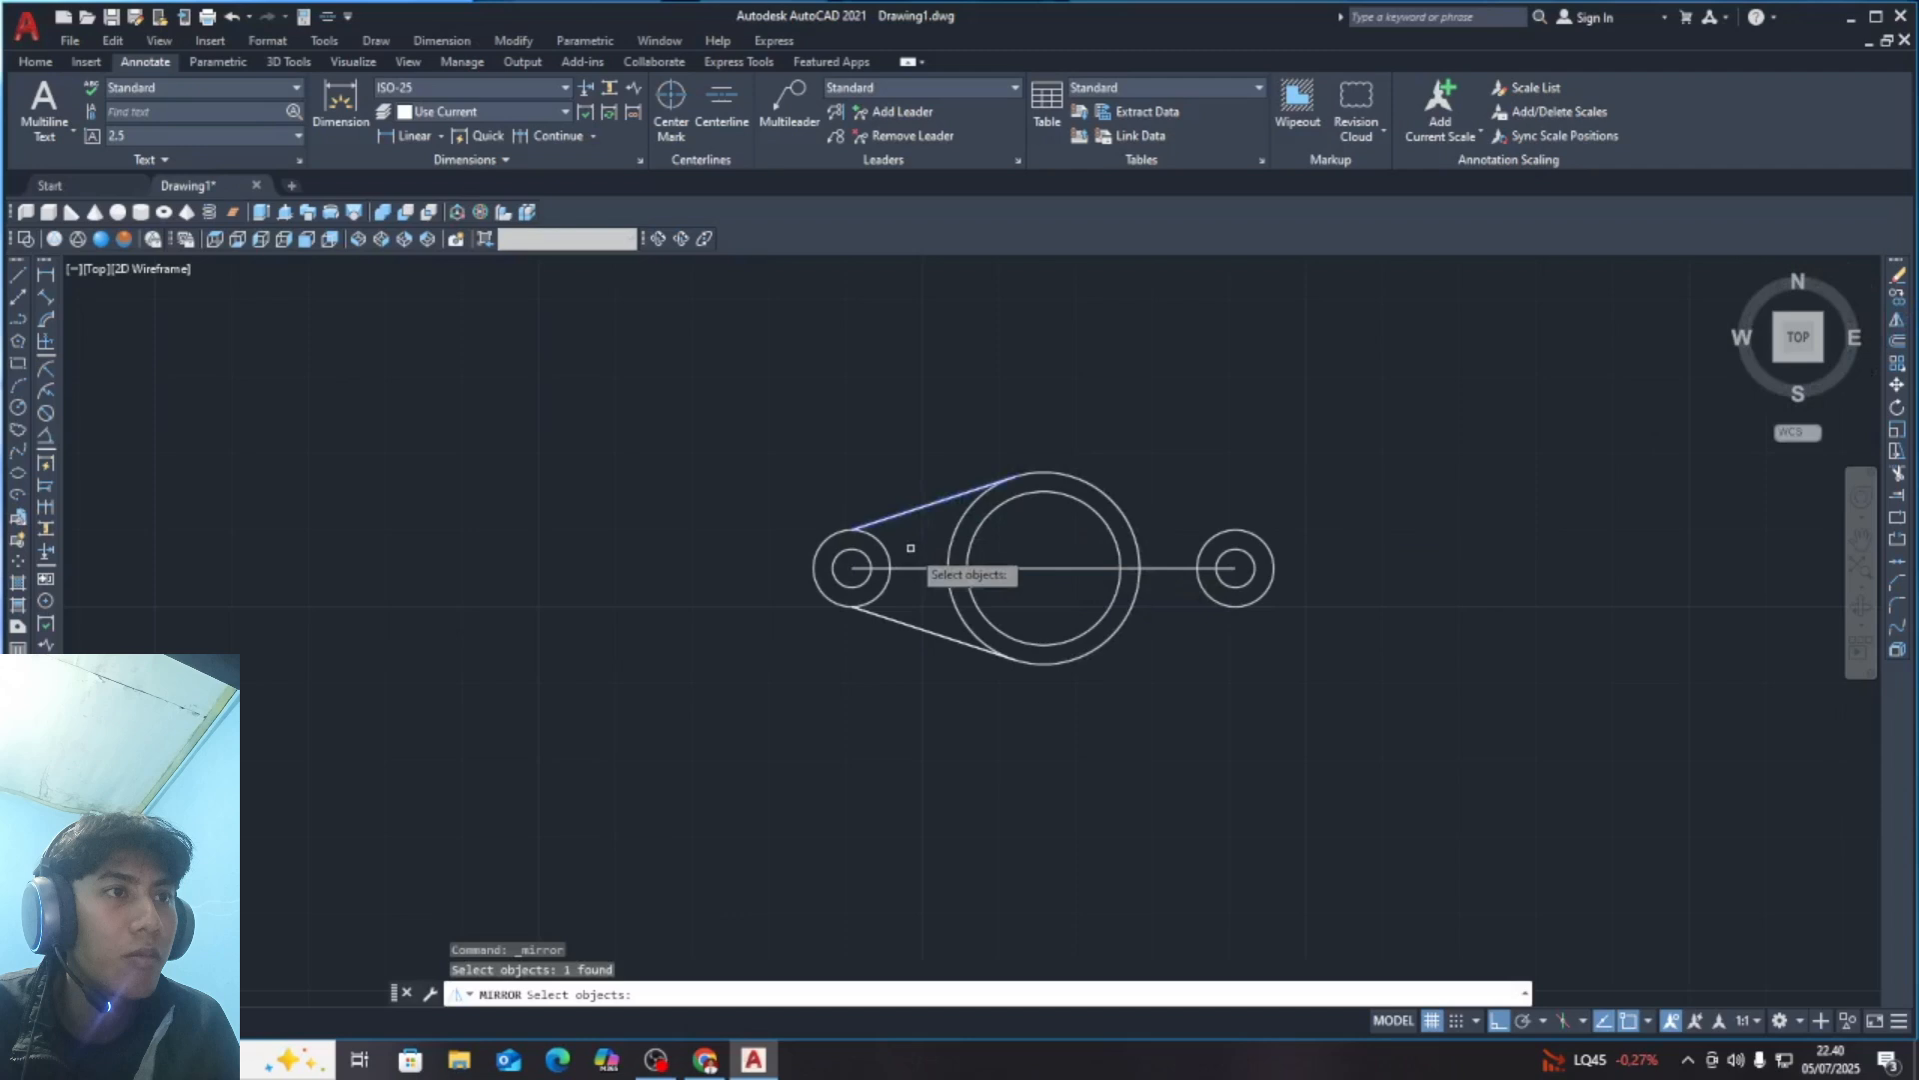
pyautogui.click(909, 627)
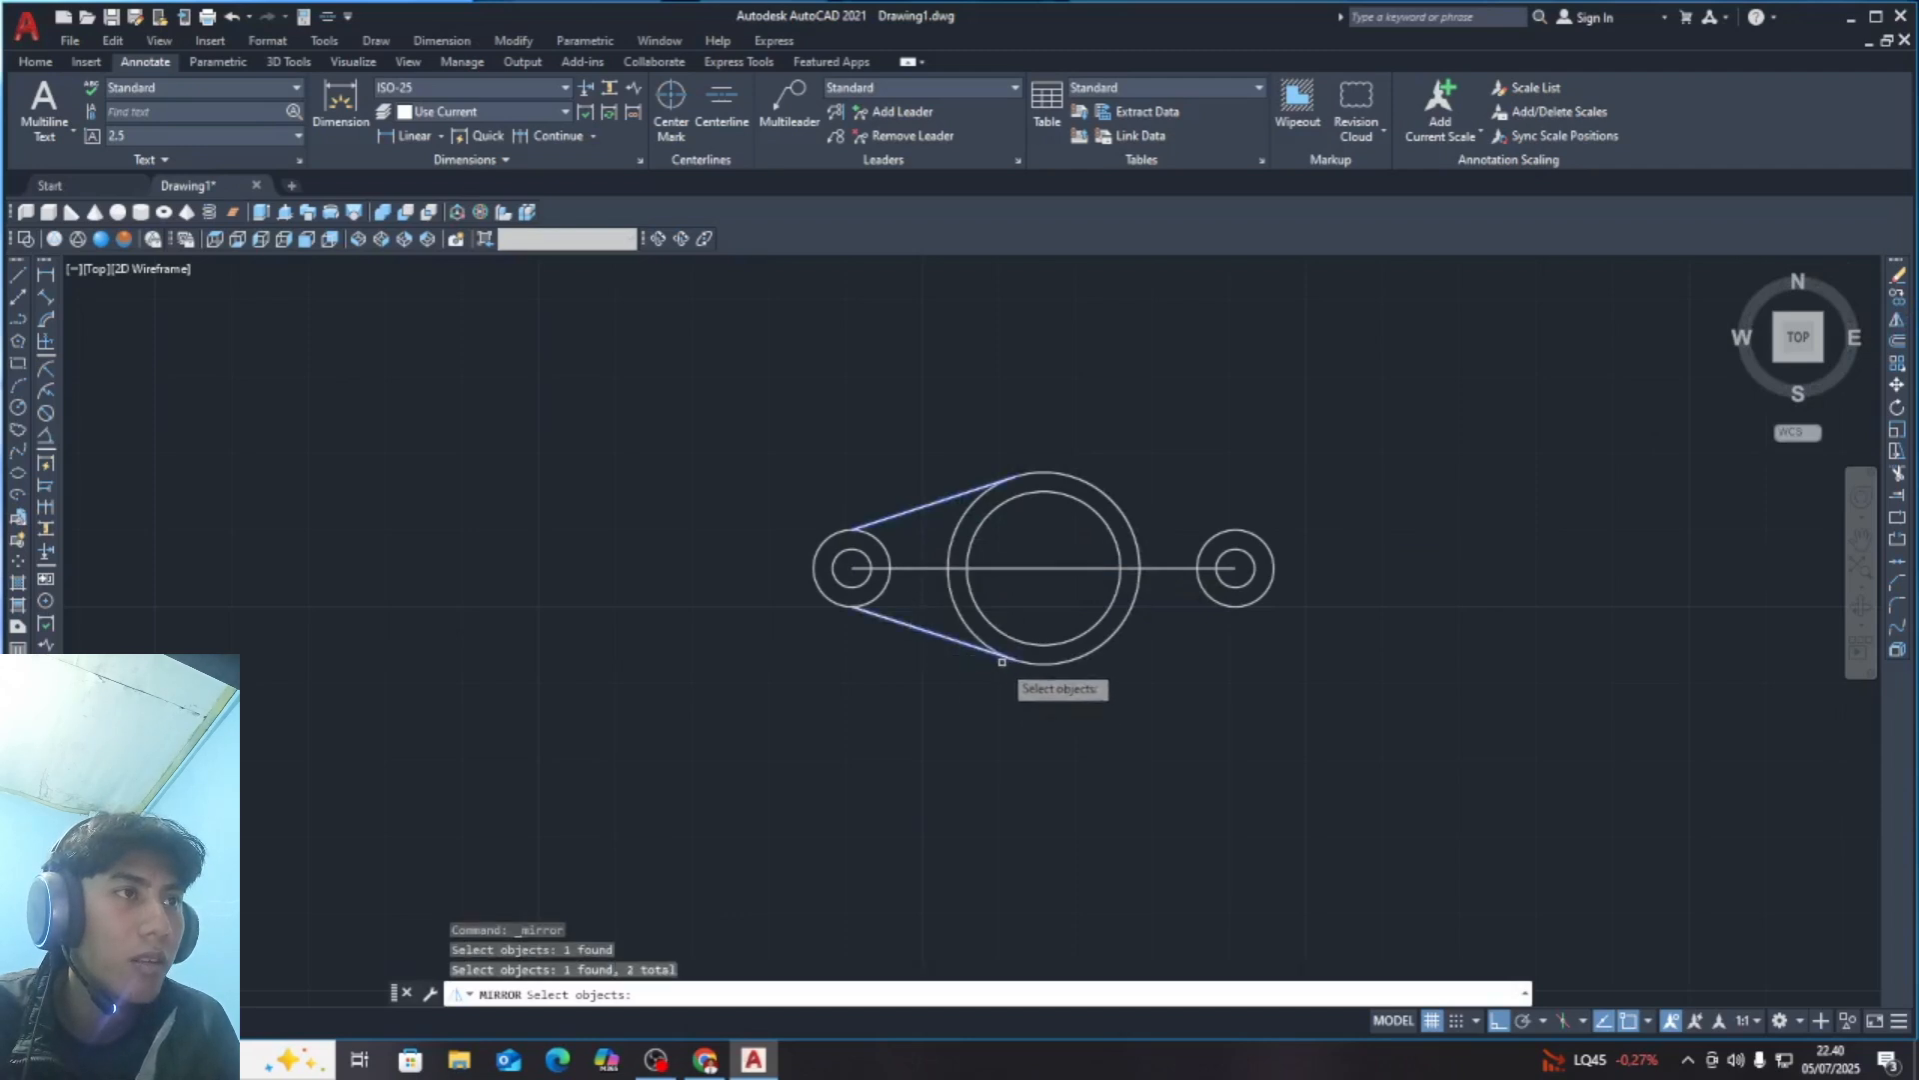
pyautogui.press('Return')
pyautogui.click(1044, 568)
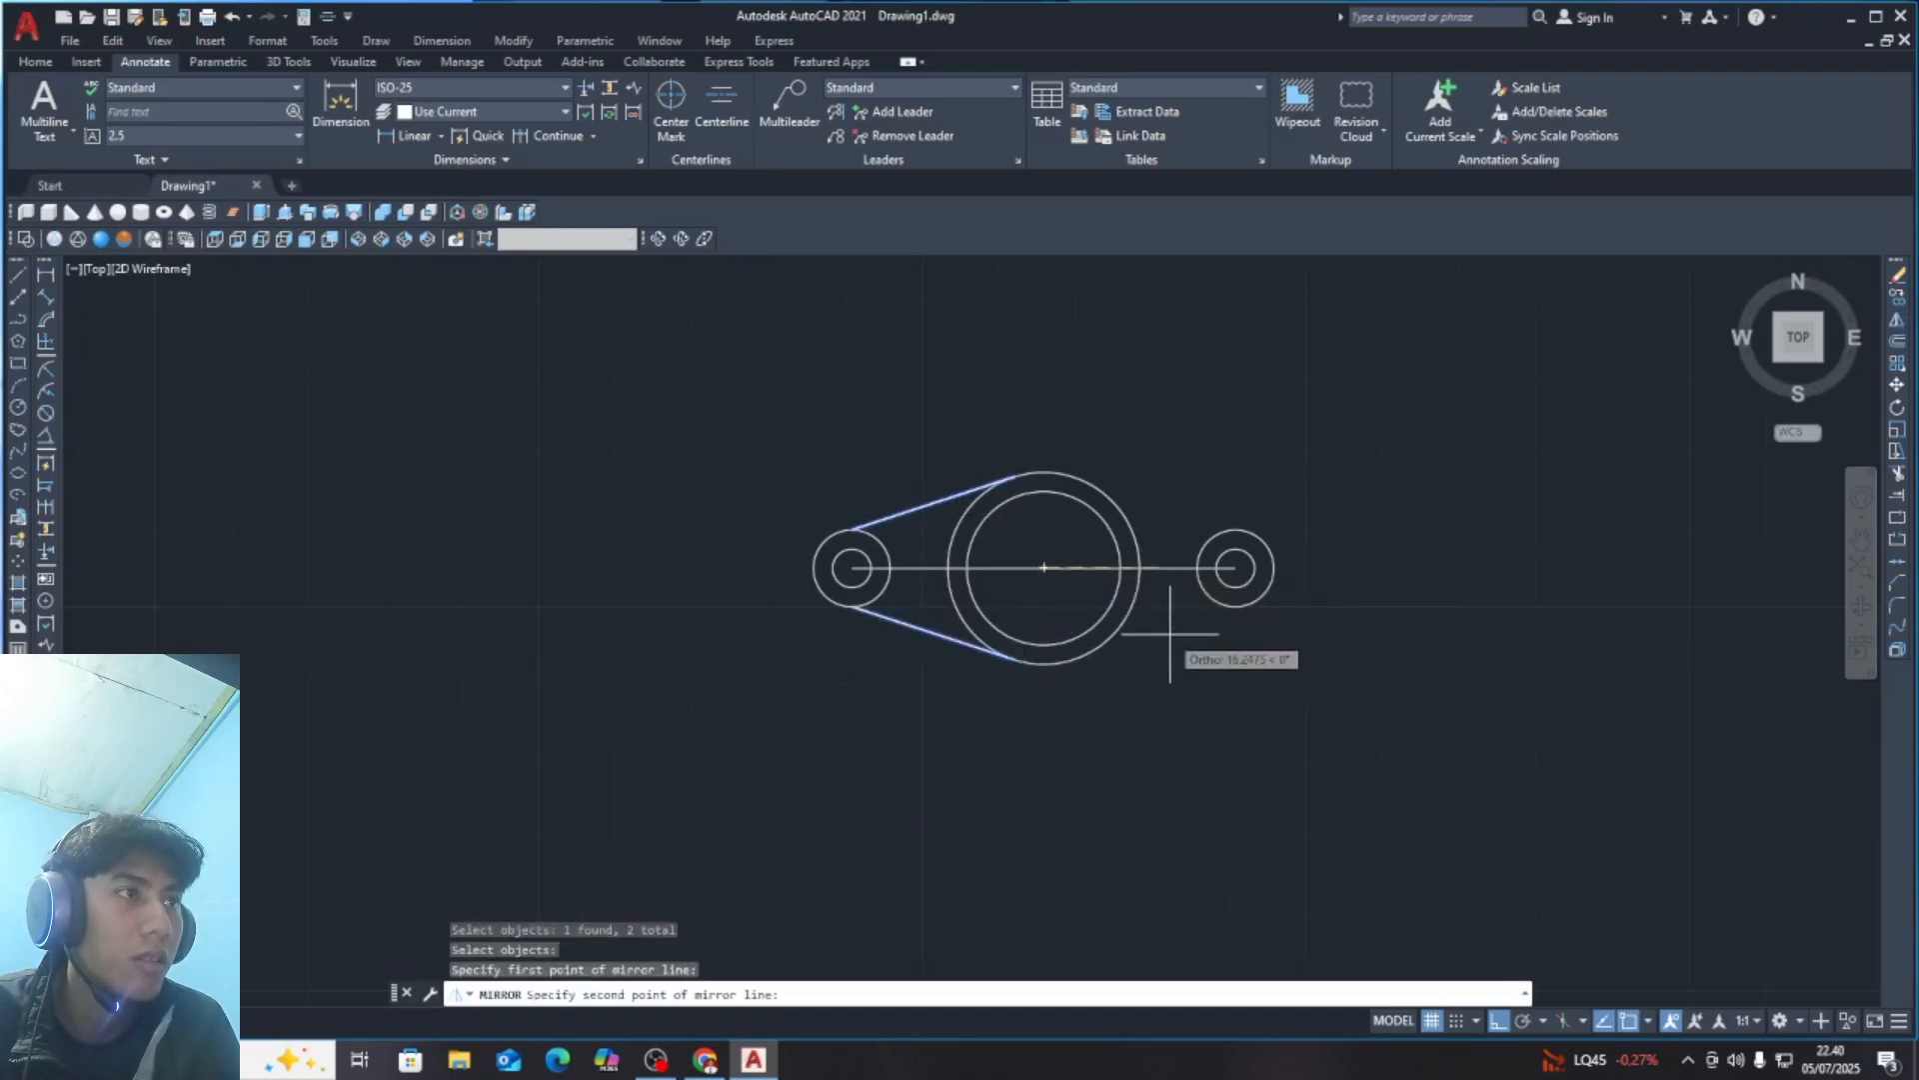
pyautogui.click(1236, 568)
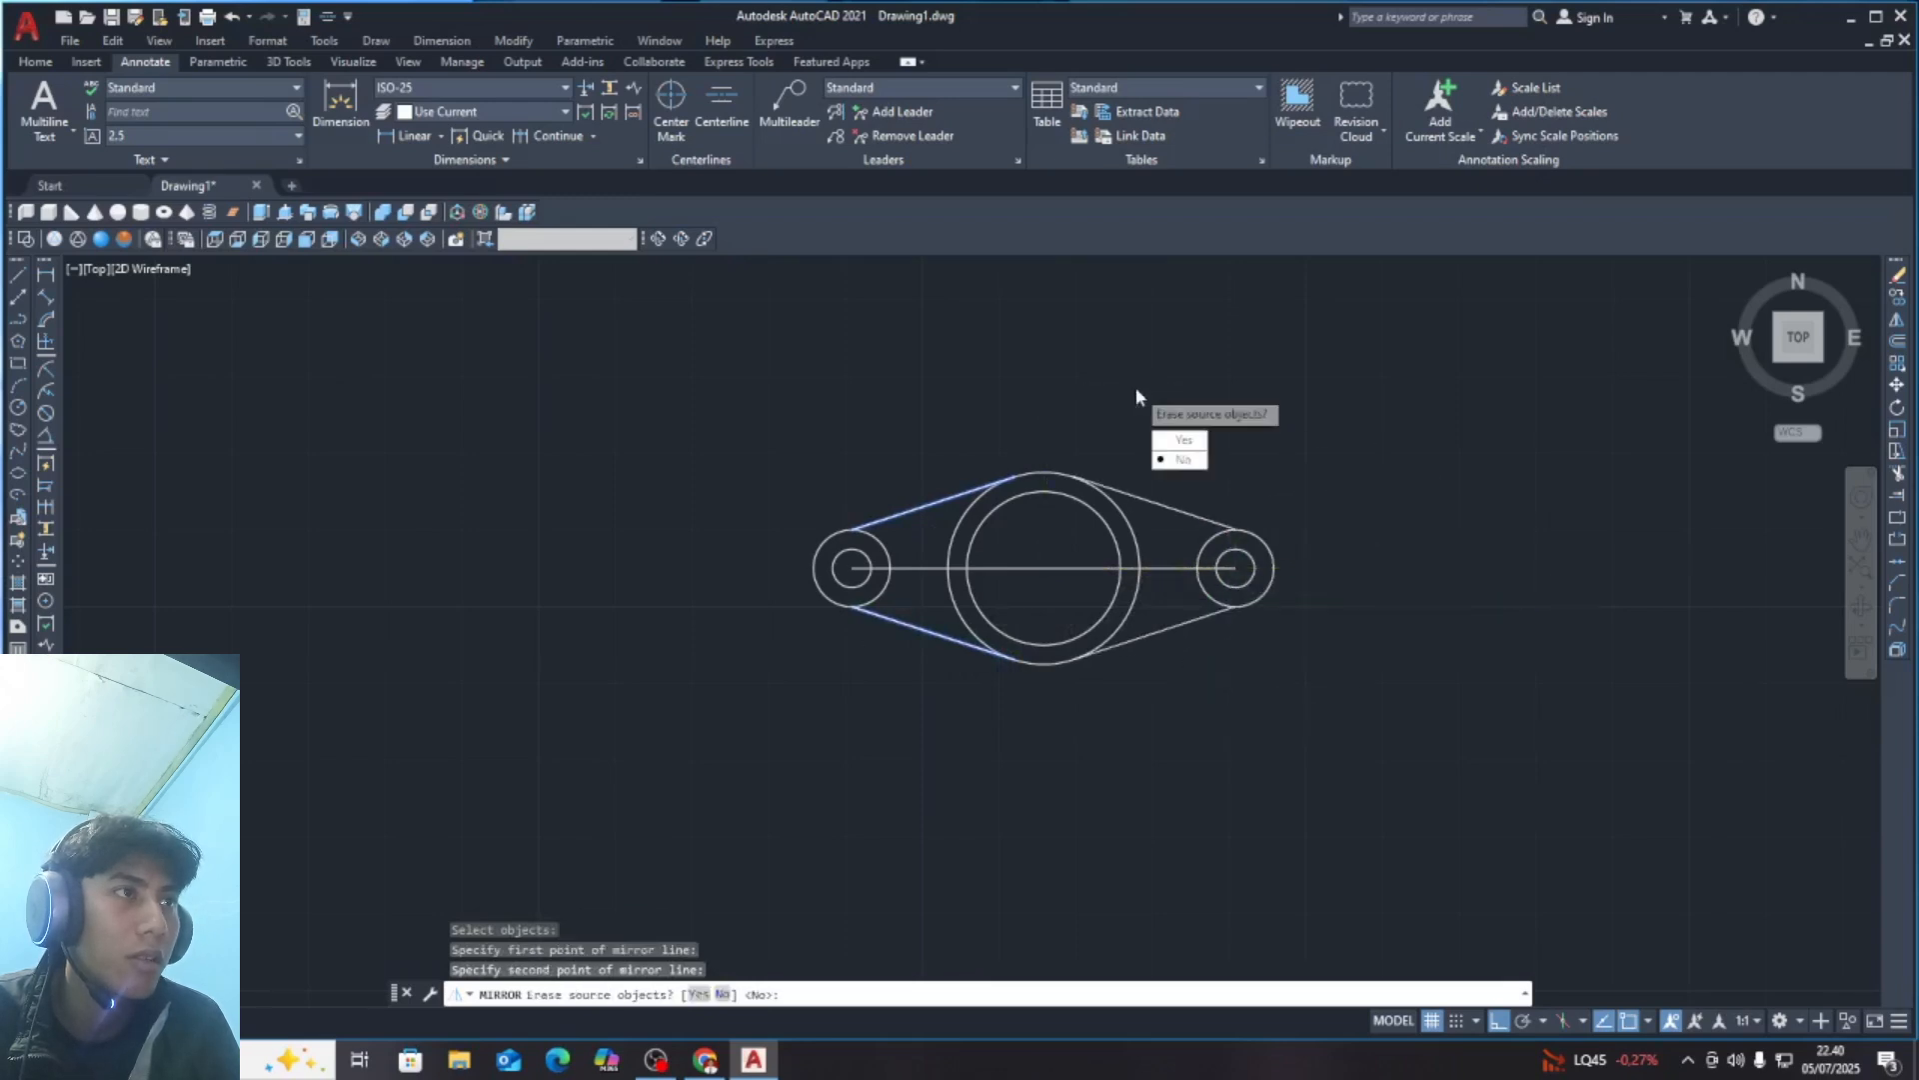
pyautogui.click(1182, 466)
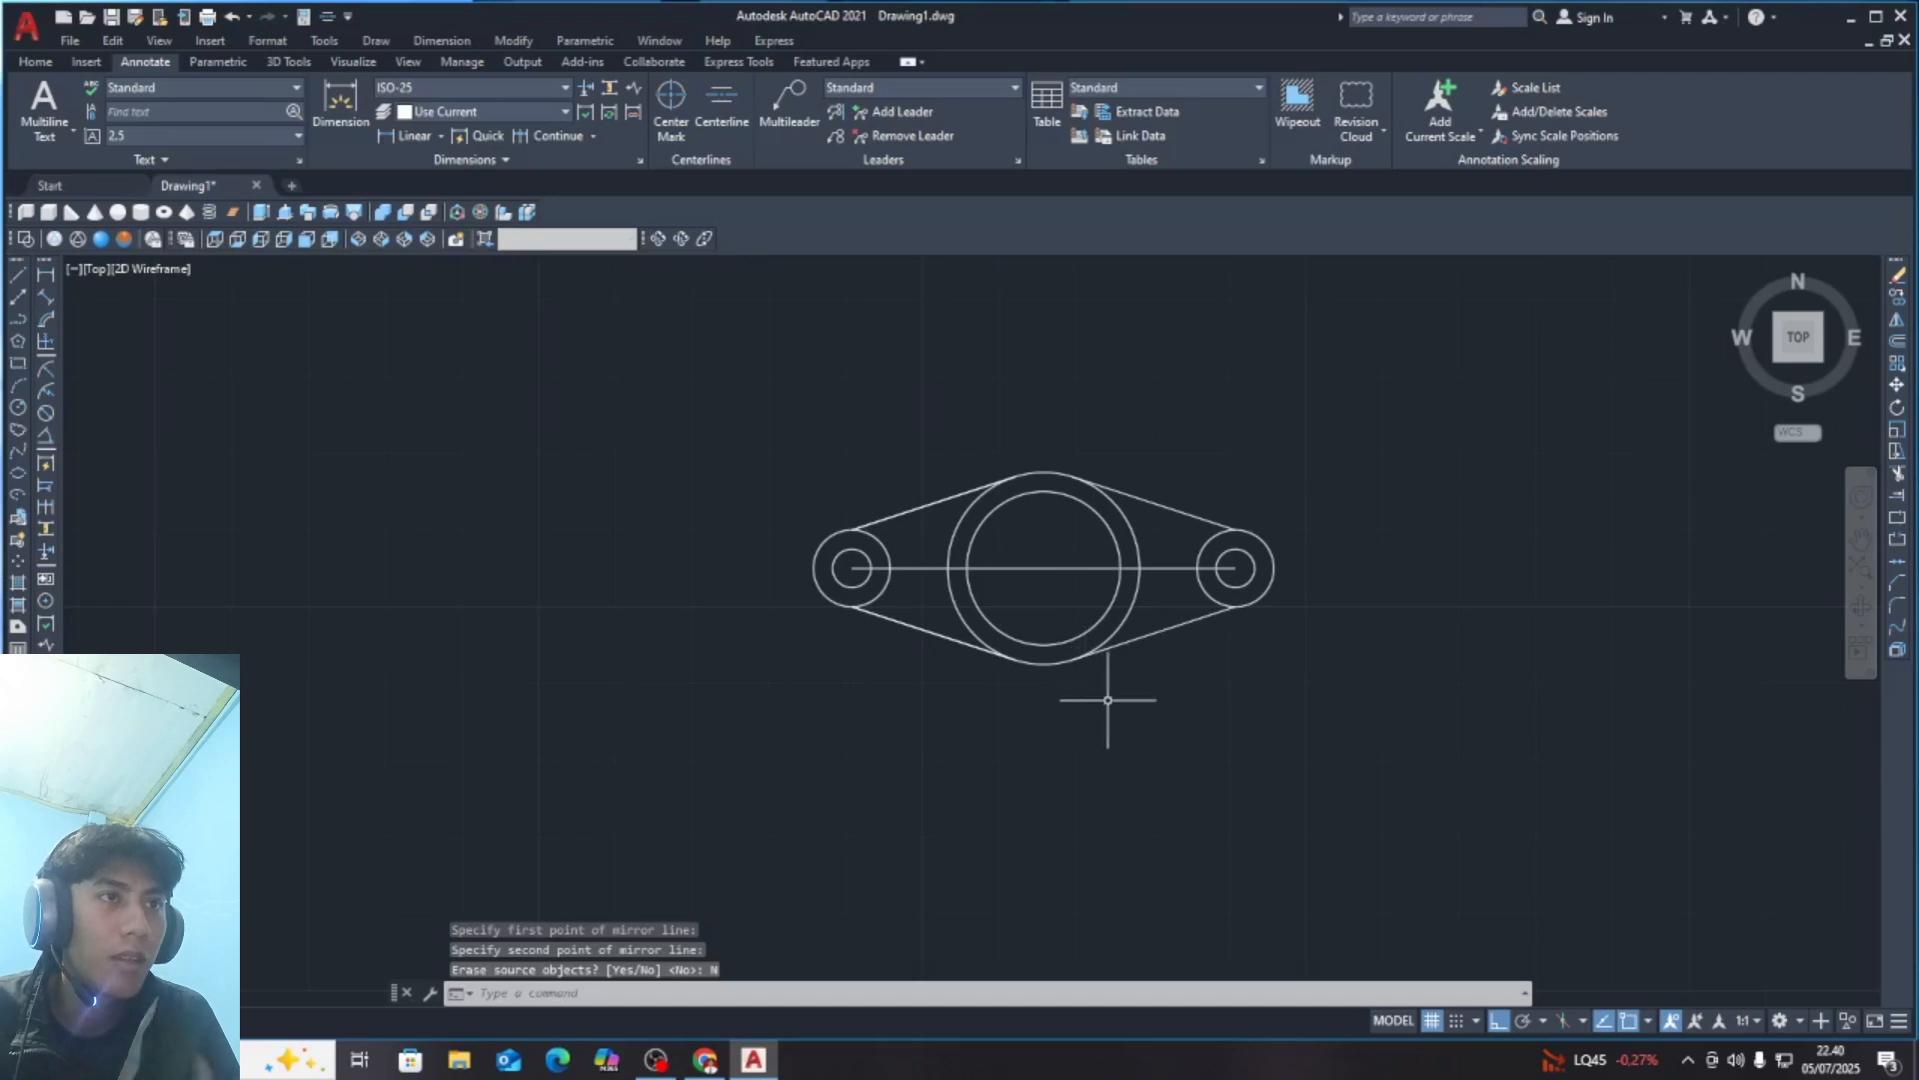
# Draw a vertical line 10 long straight down from the bottom quadrant of the largest circle.
pyautogui.scroll(-2, 1108, 700)
pyautogui.moveTo(1108, 700)
pyautogui.mouseDown(button='middle')
pyautogui.moveTo(1100, 621)
pyautogui.moveTo(930, 548)
pyautogui.moveTo(1093, 523)
pyautogui.moveTo(997, 573)
pyautogui.mouseUp(button='middle')
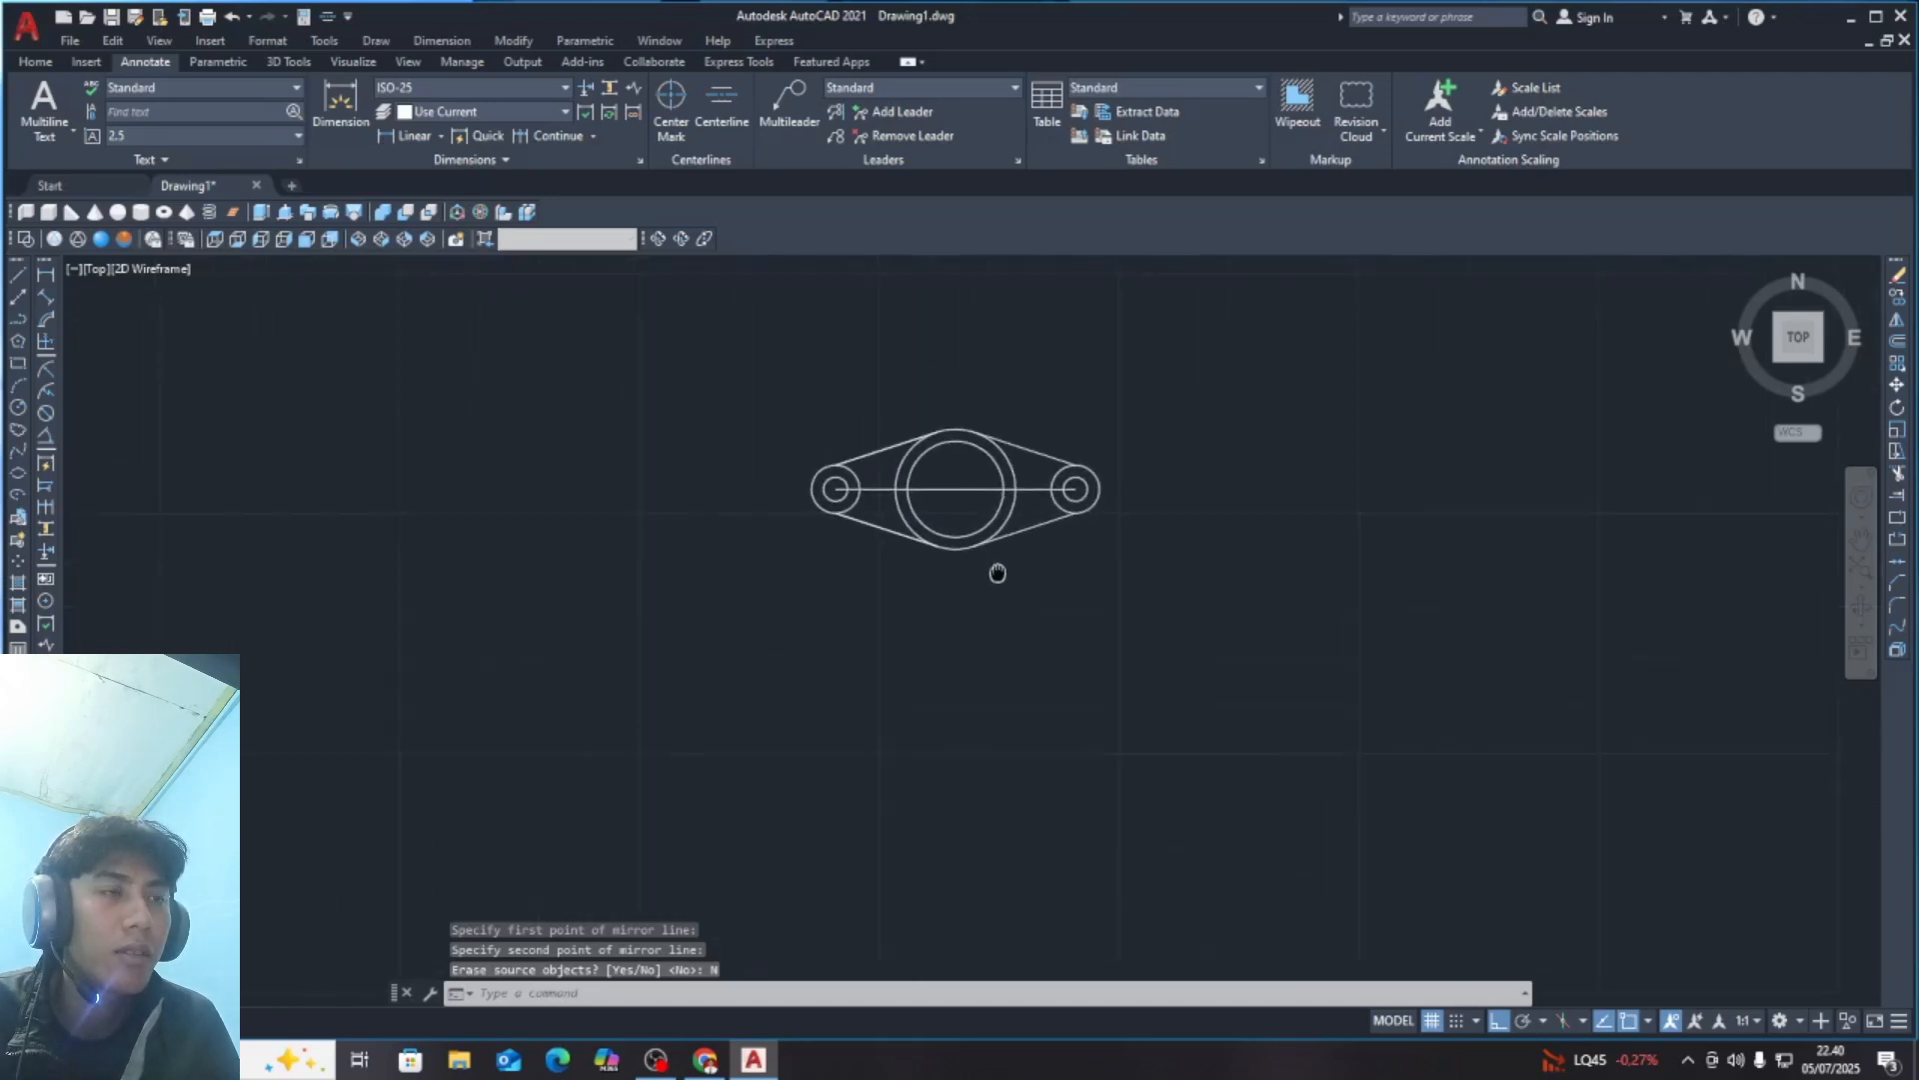
pyautogui.scroll(2, 991, 576)
pyautogui.scroll(-1, 1016, 630)
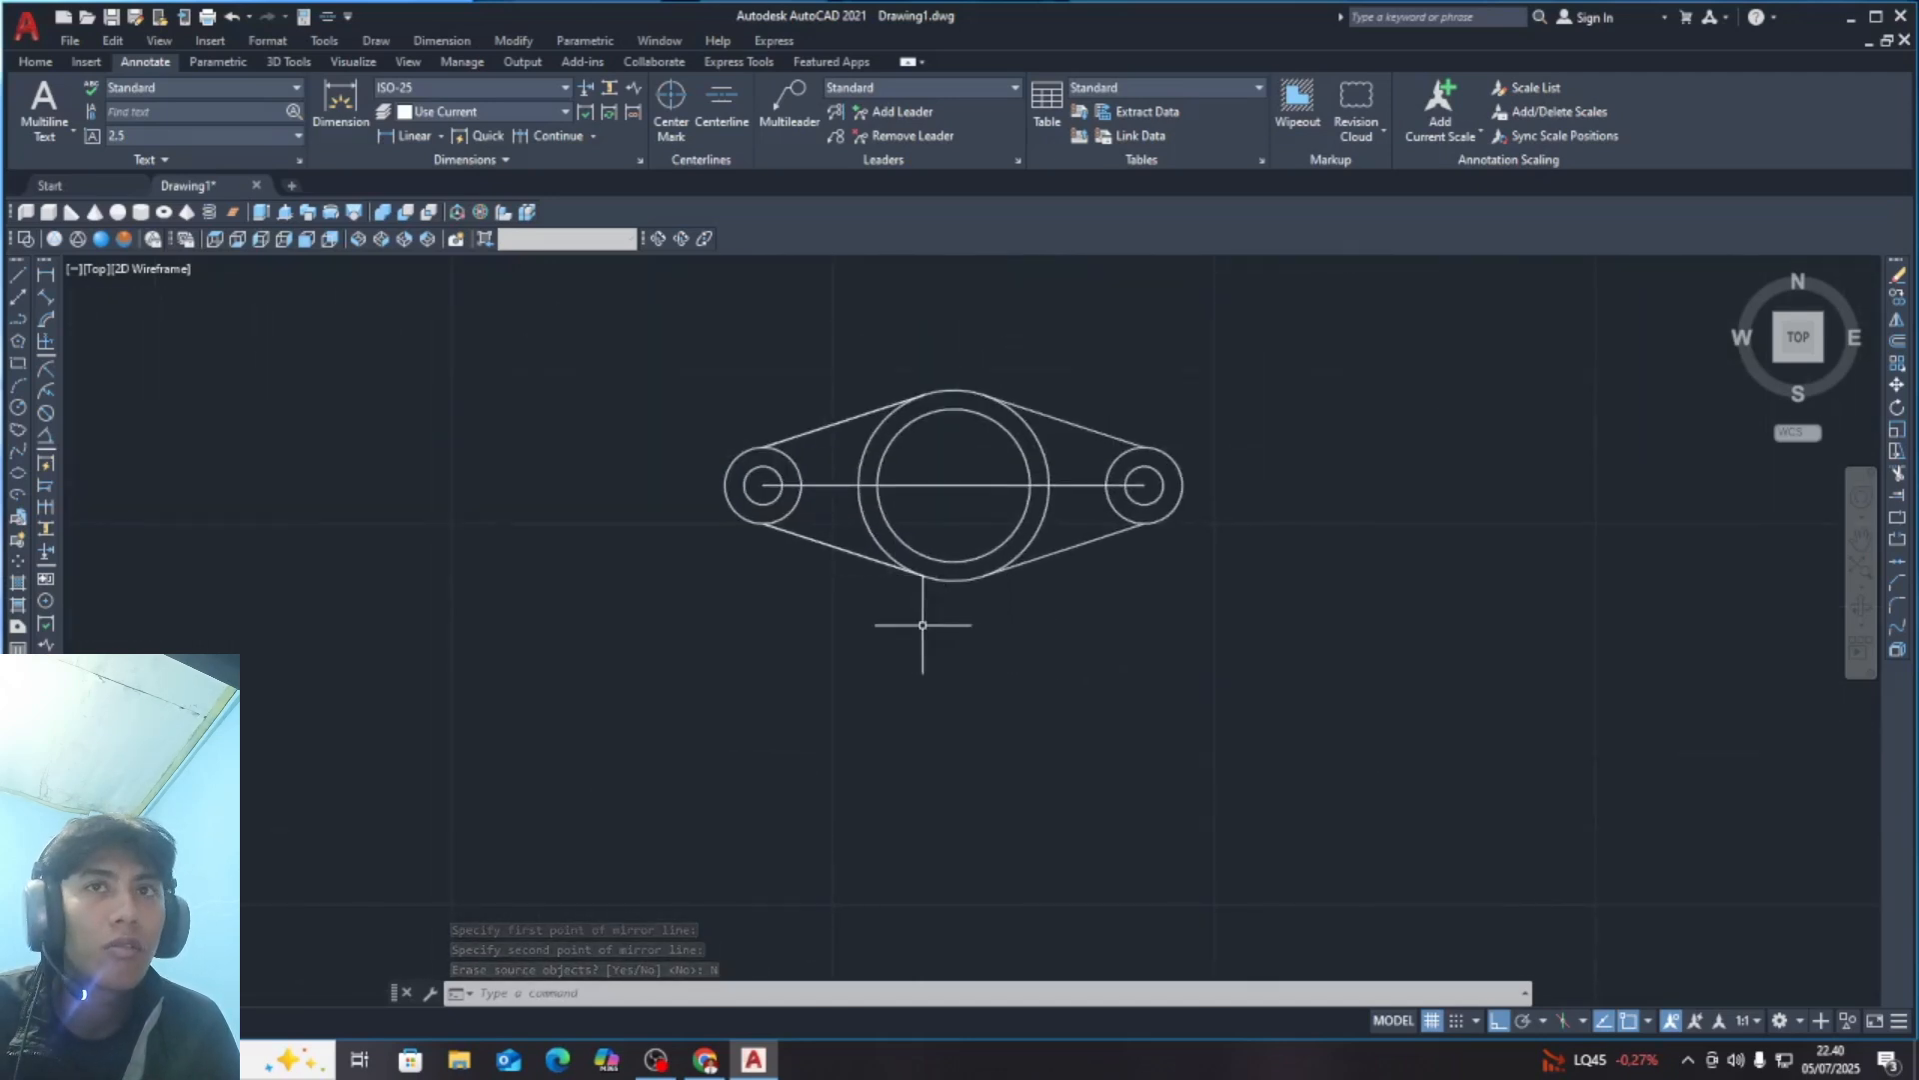
pyautogui.click(17, 278)
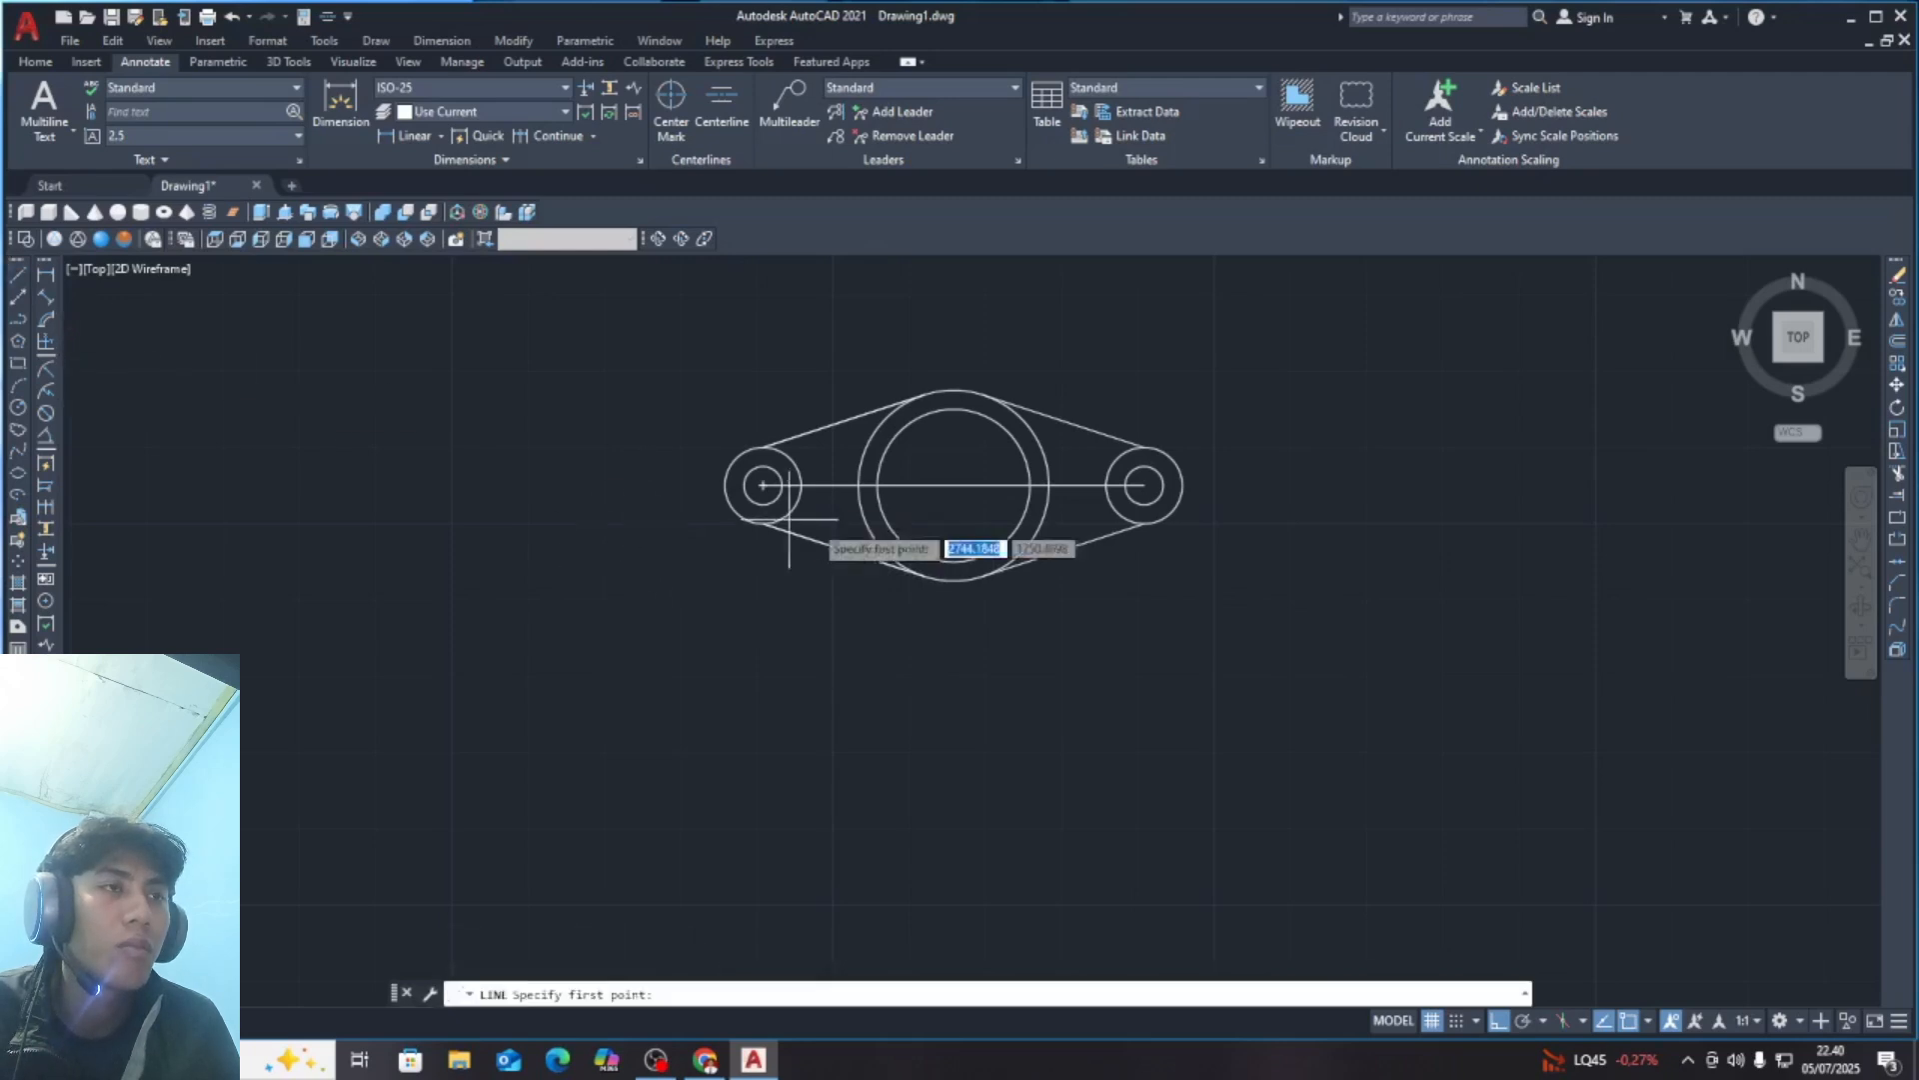
pyautogui.click(955, 580)
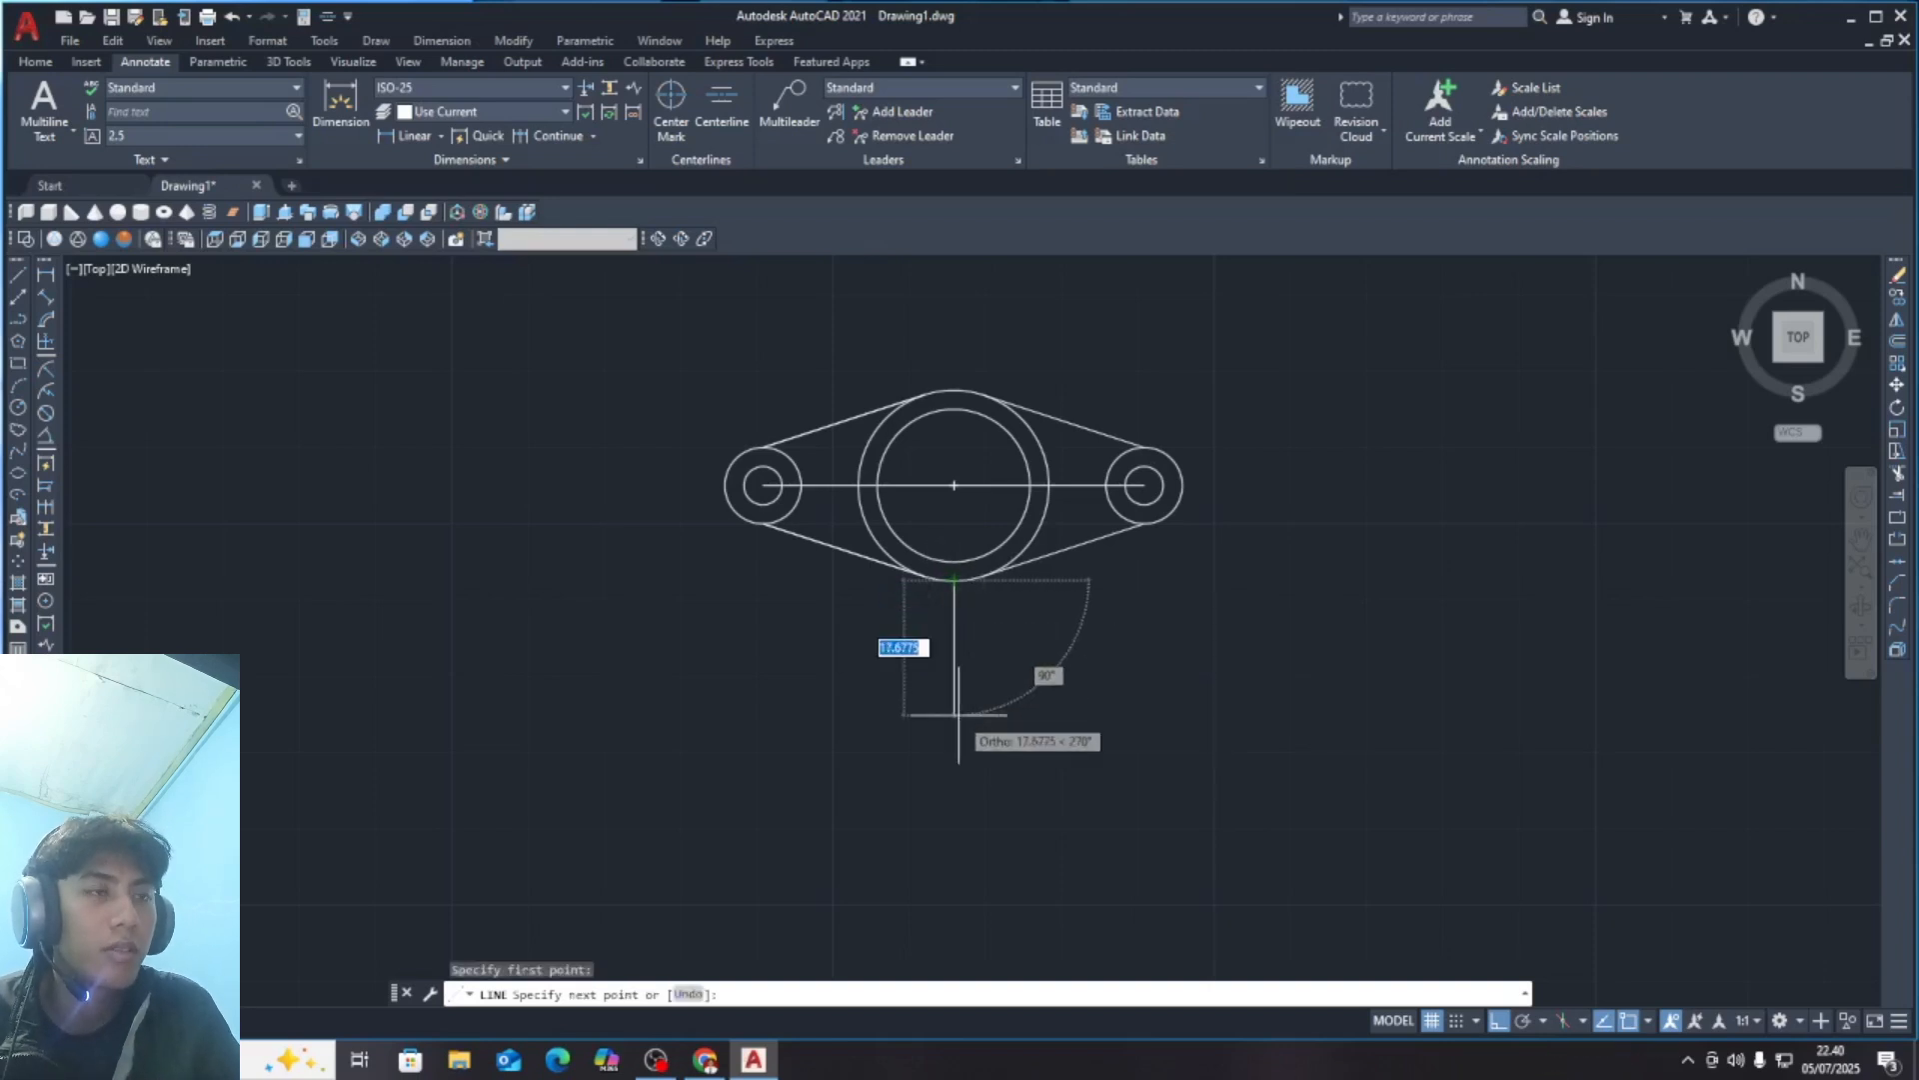
pyautogui.write('10')
pyautogui.press('Return')
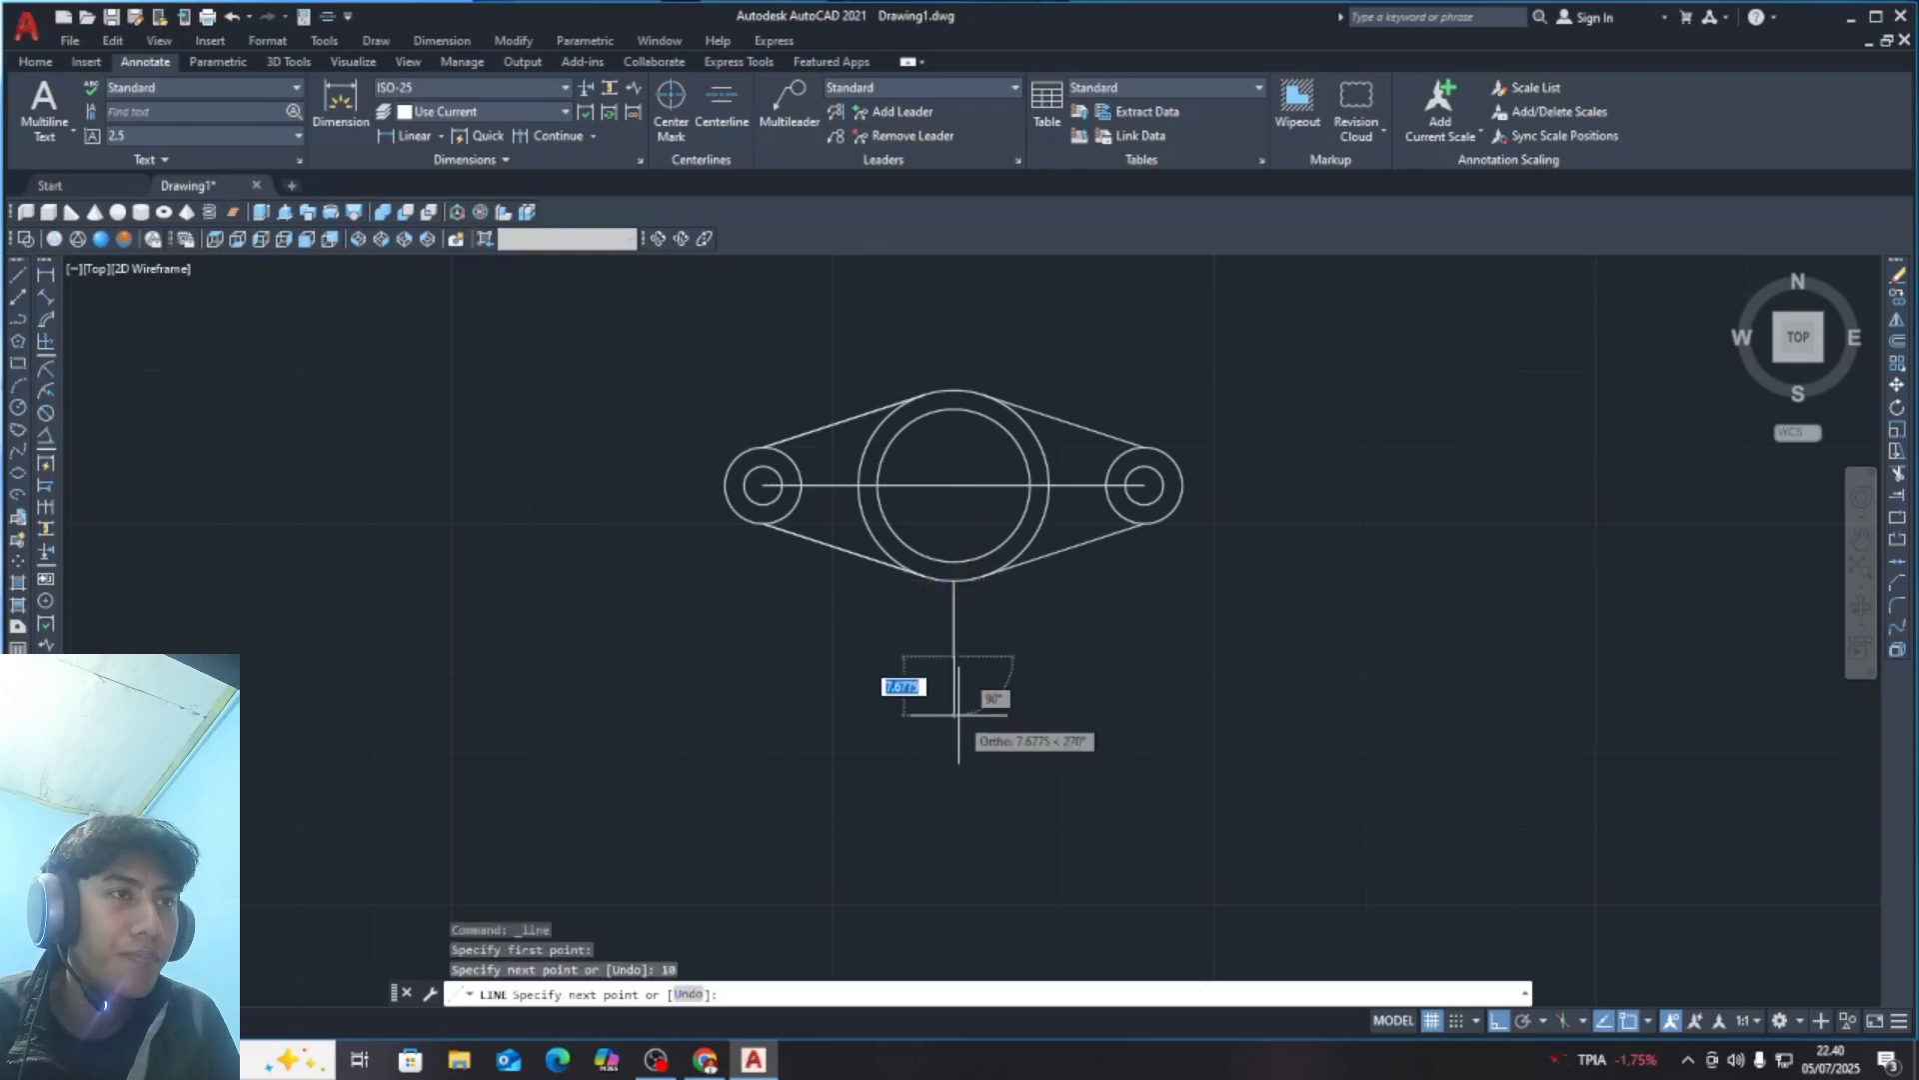
pyautogui.press('Return')
# Offset the vertical line below the largest circle by 1 to both its right and left sides.
pyautogui.scroll(2, 971, 710)
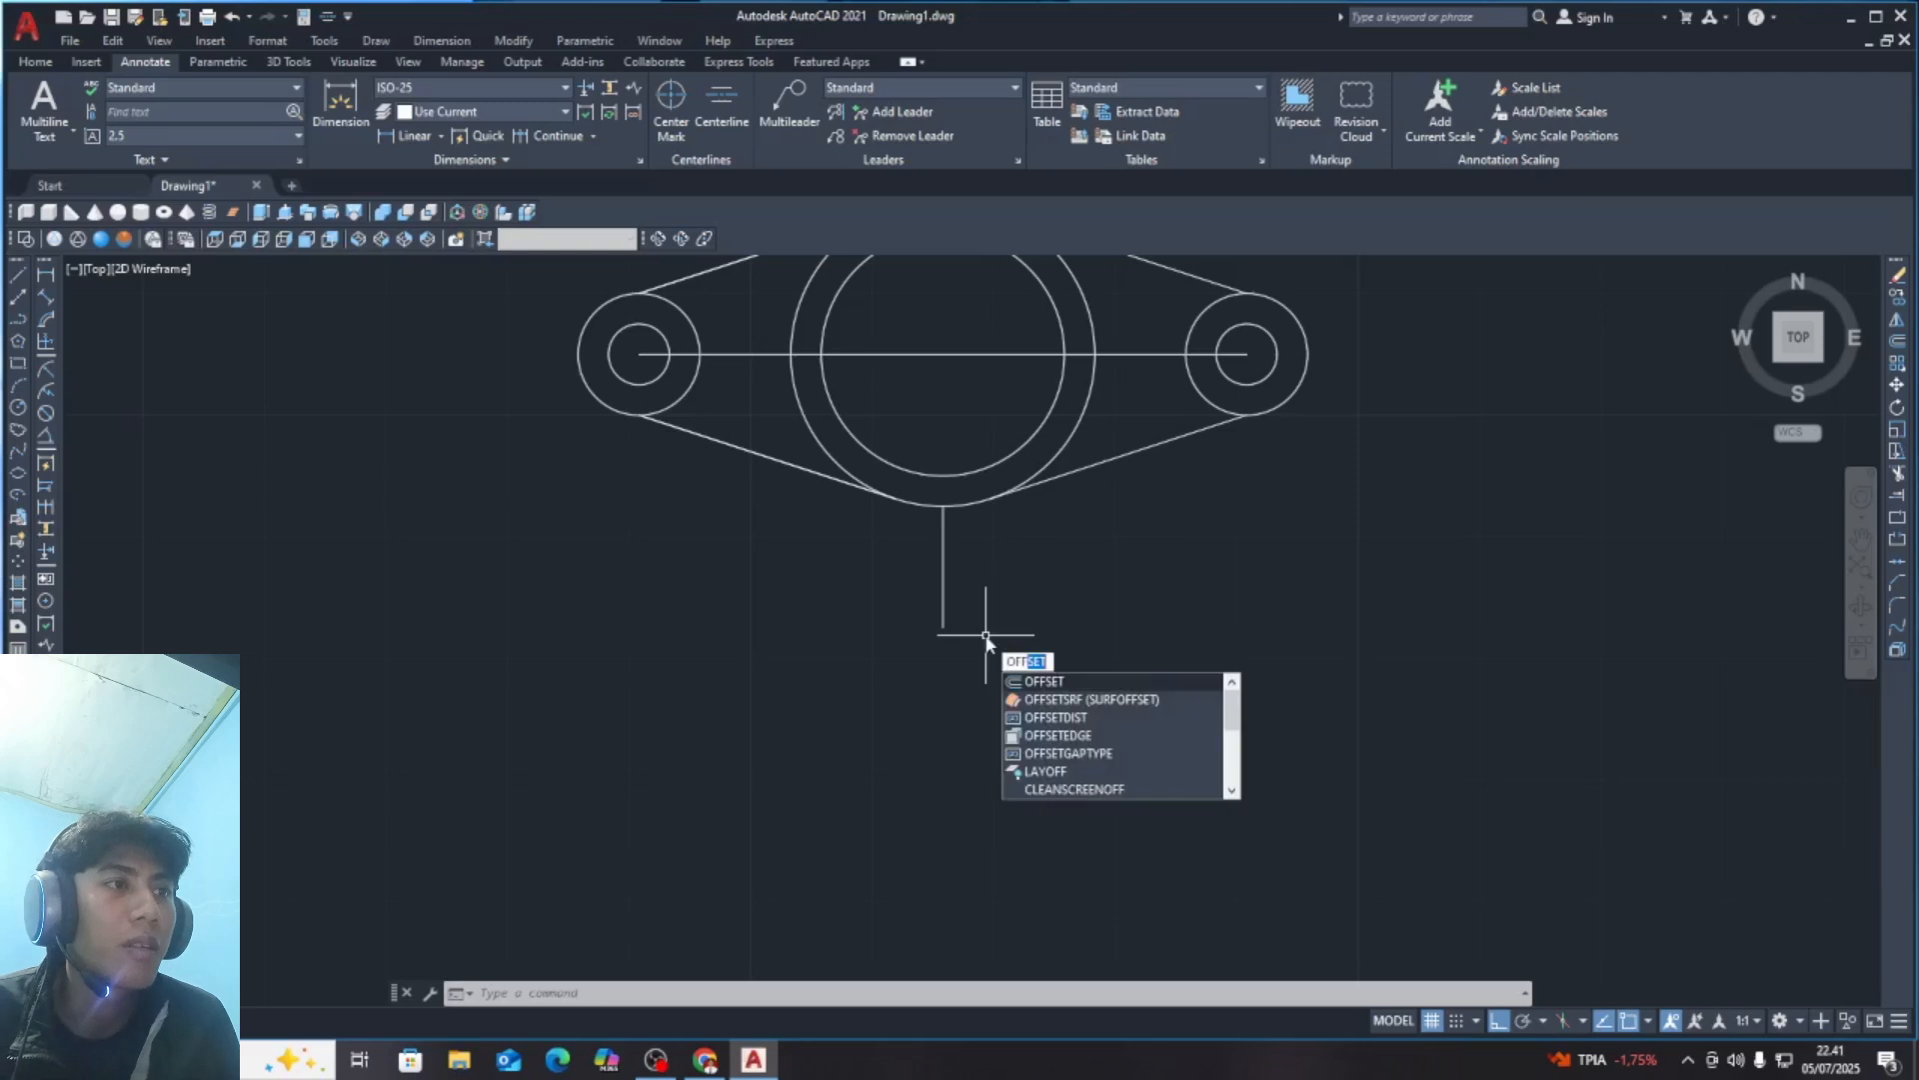
pyautogui.press('Return')
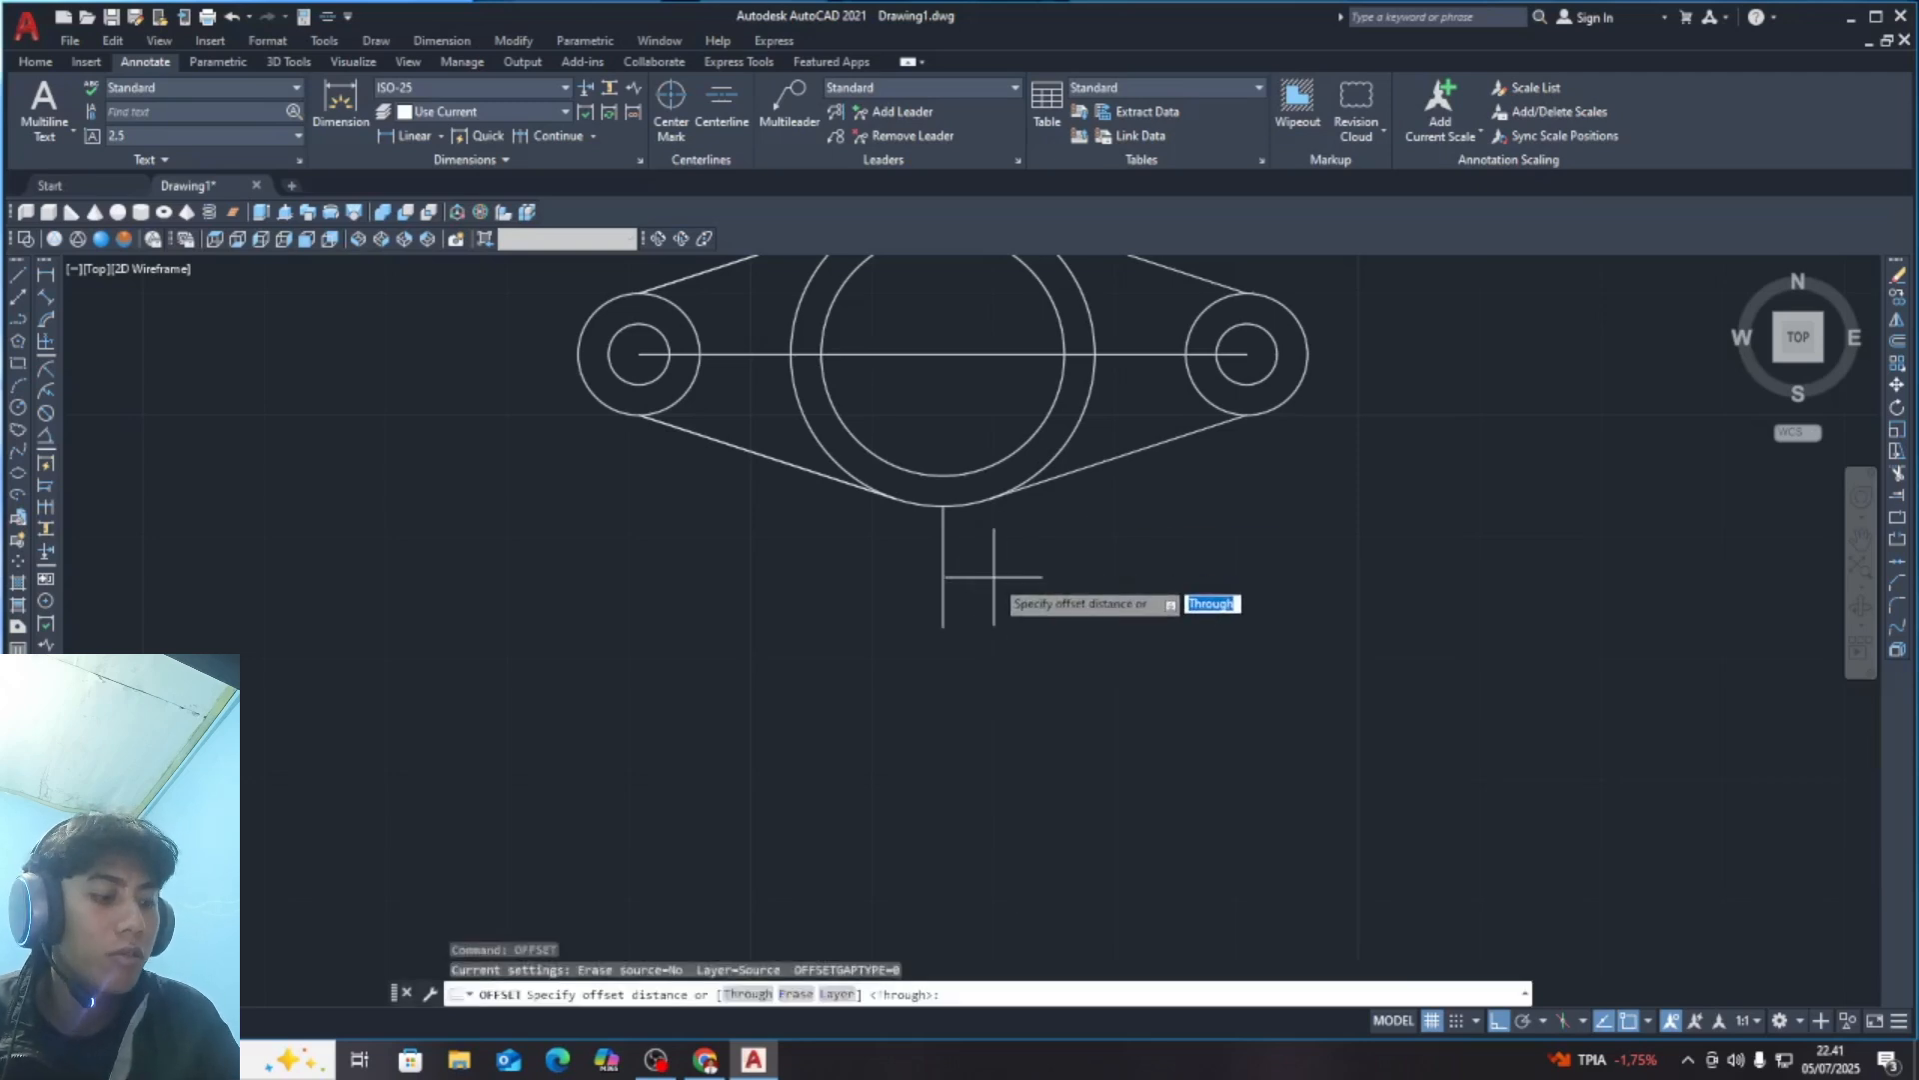
pyautogui.press('Return')
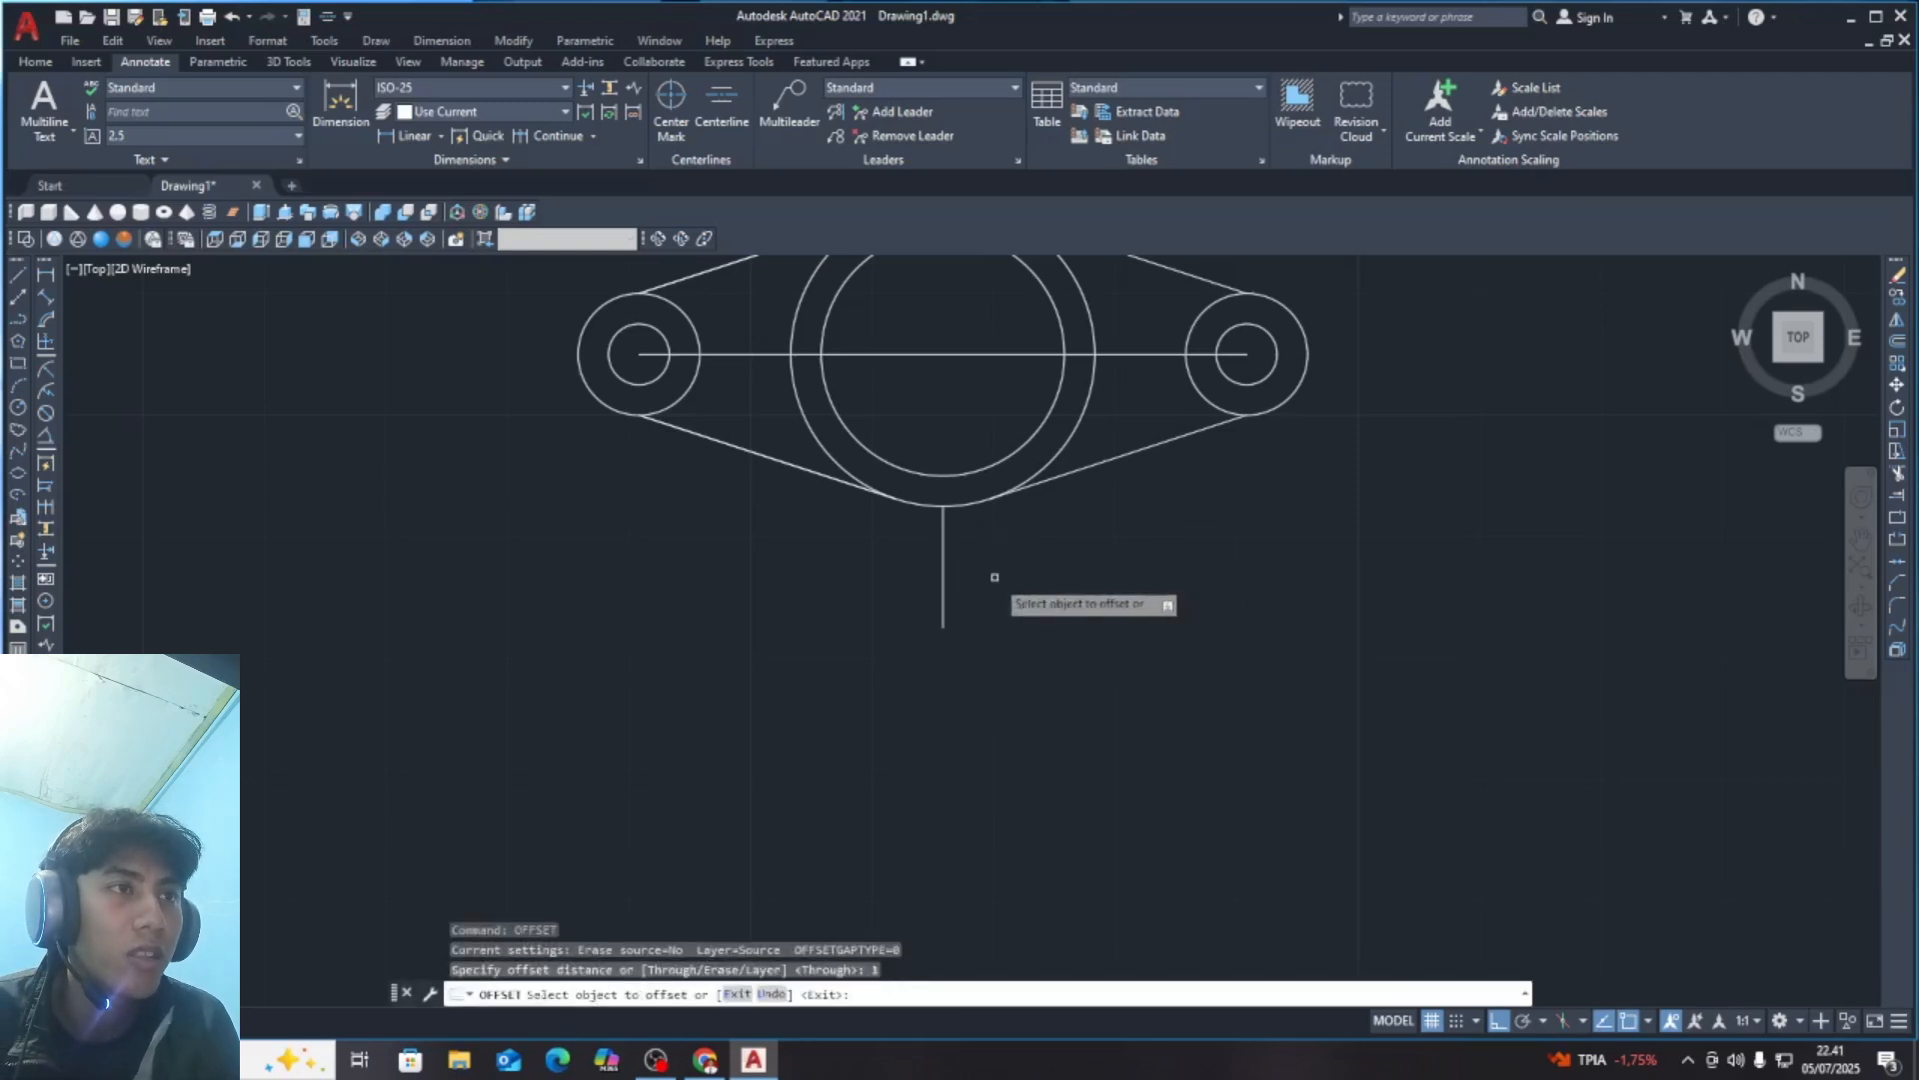
pyautogui.click(944, 583)
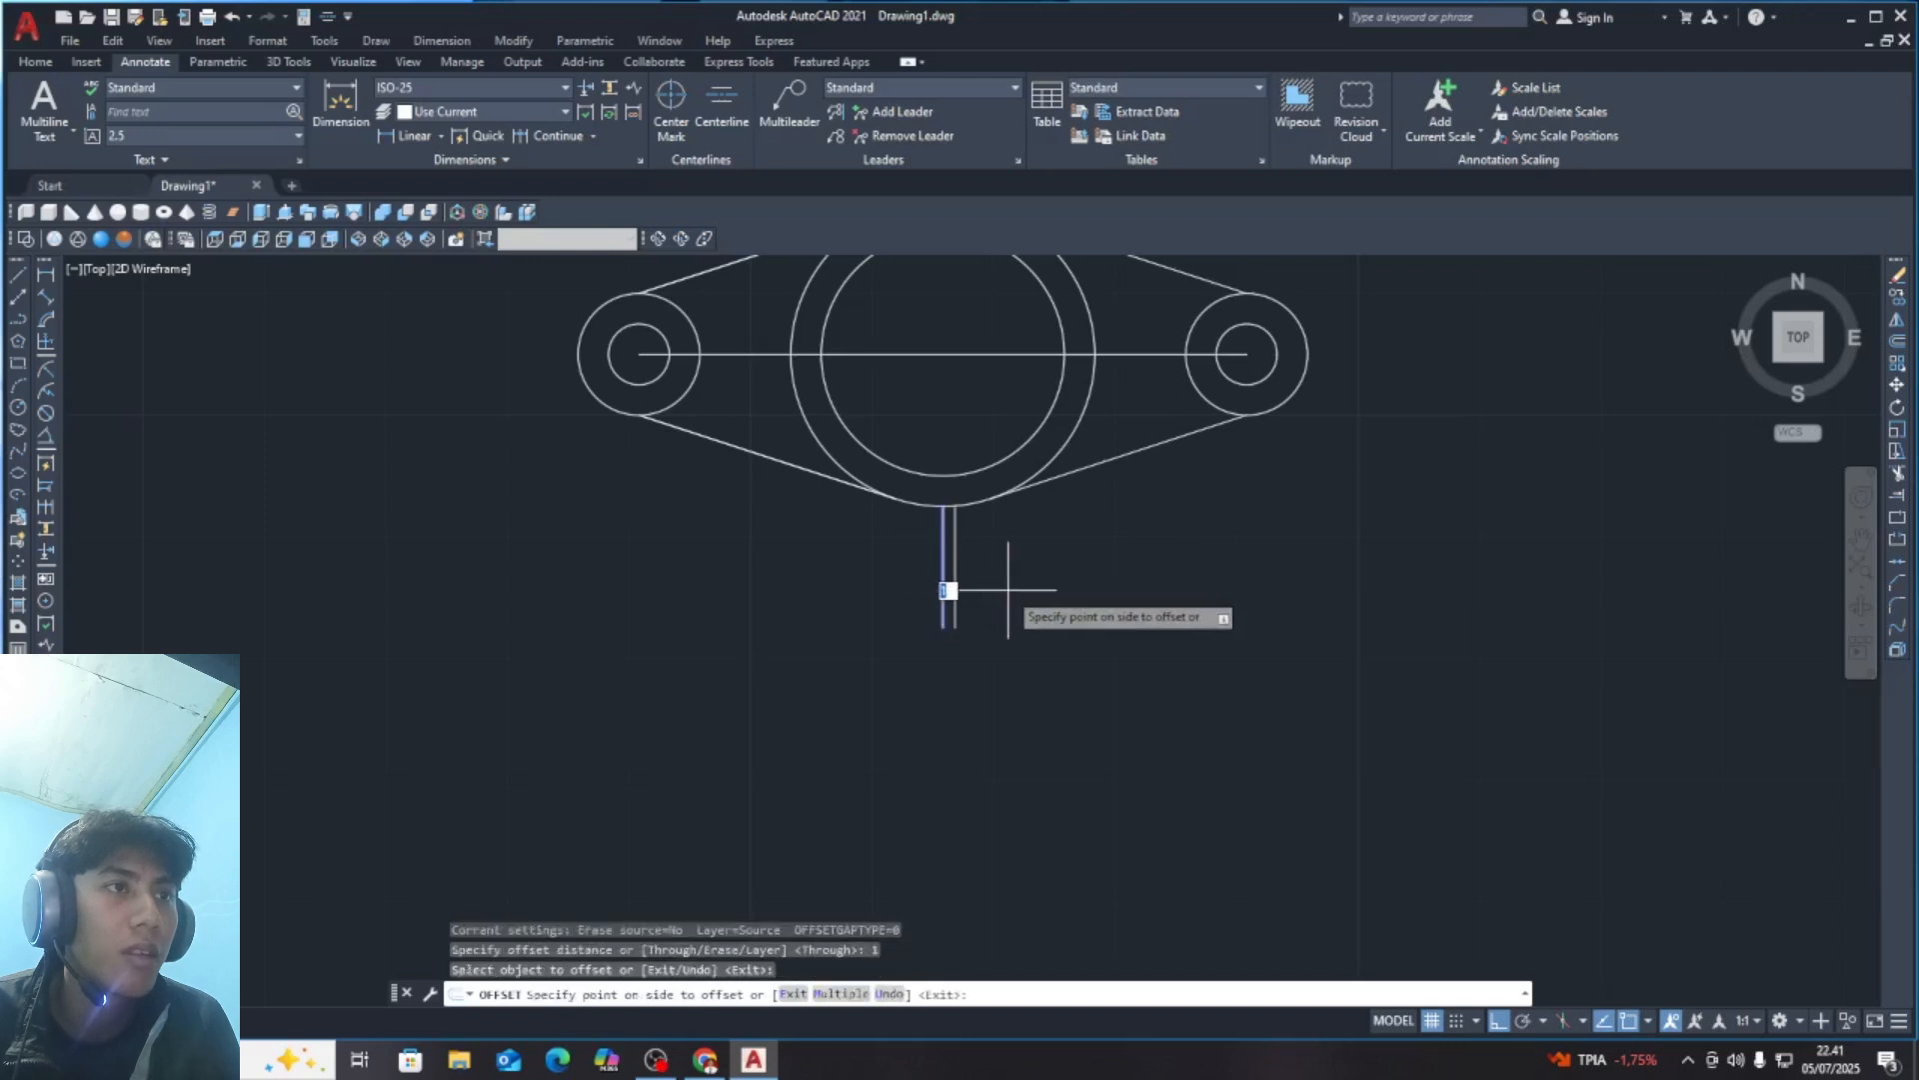
pyautogui.click(1004, 580)
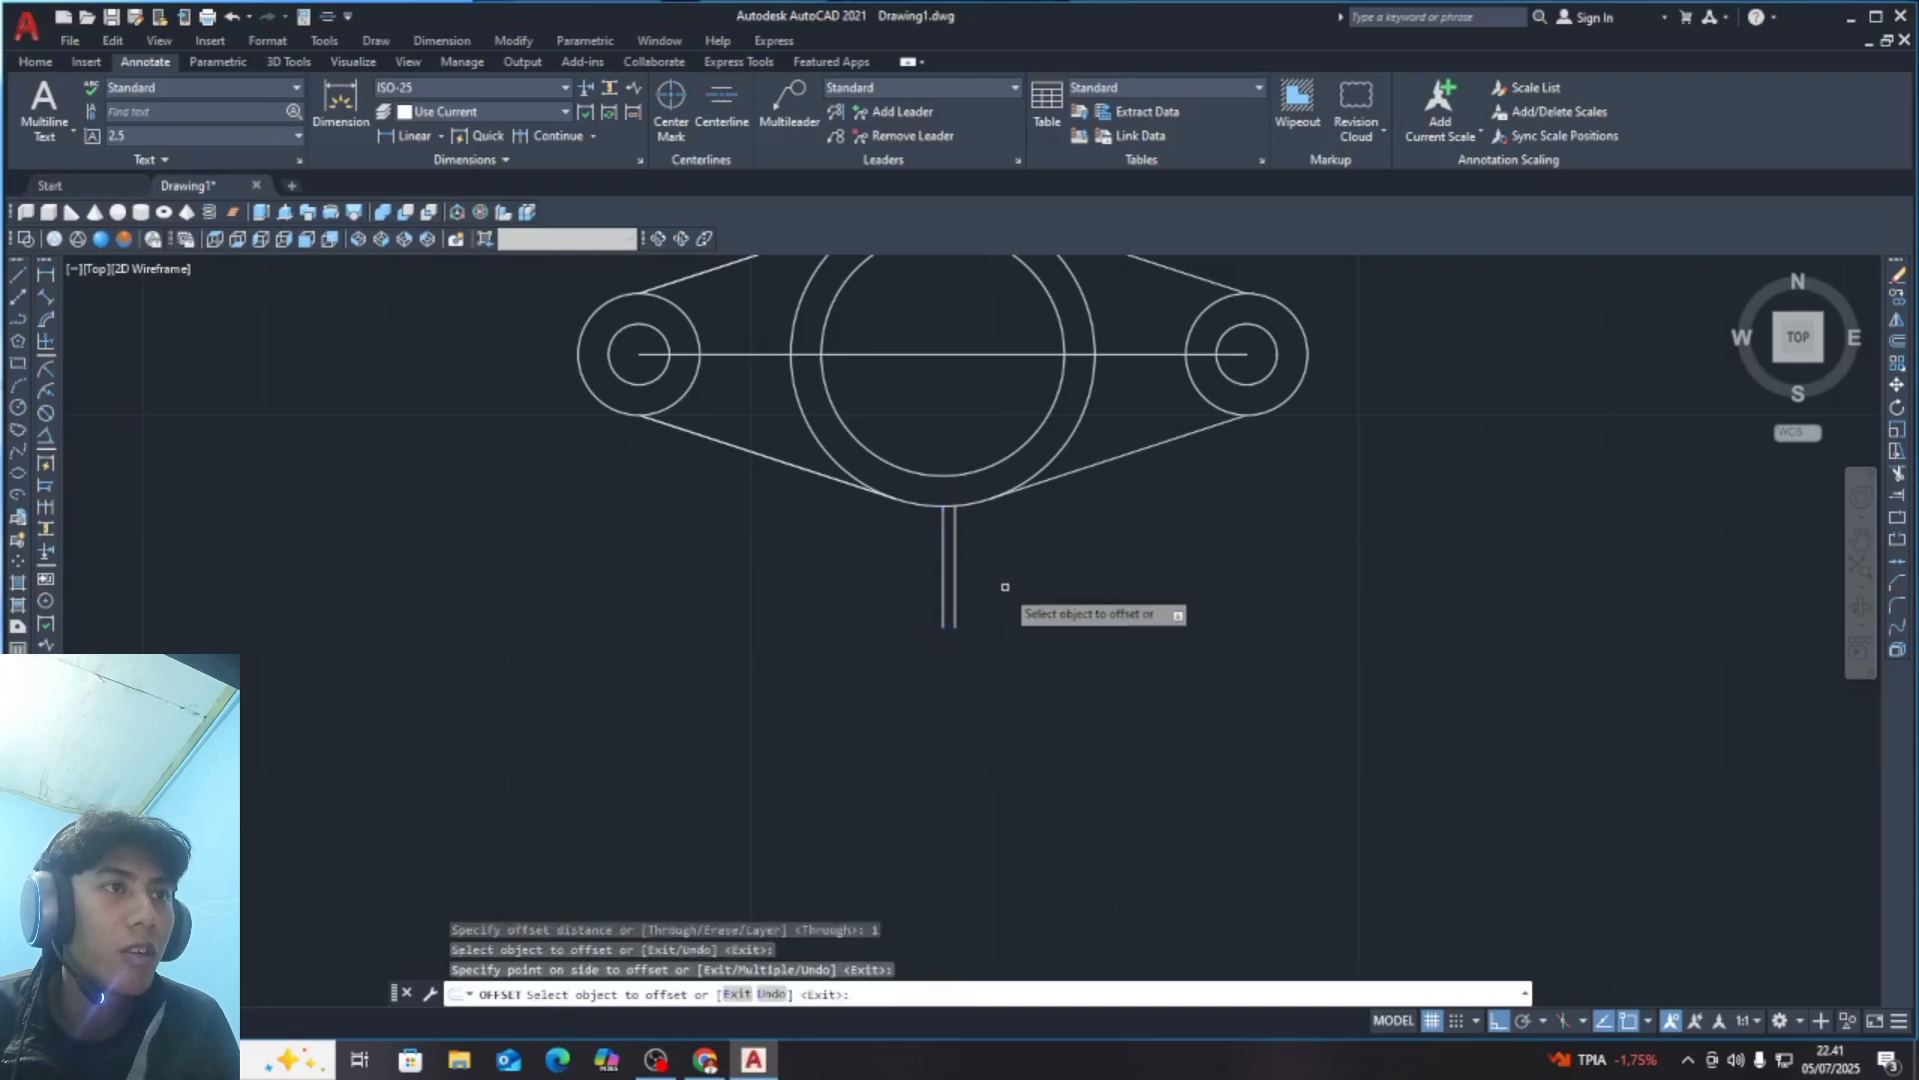
pyautogui.click(941, 566)
pyautogui.click(897, 568)
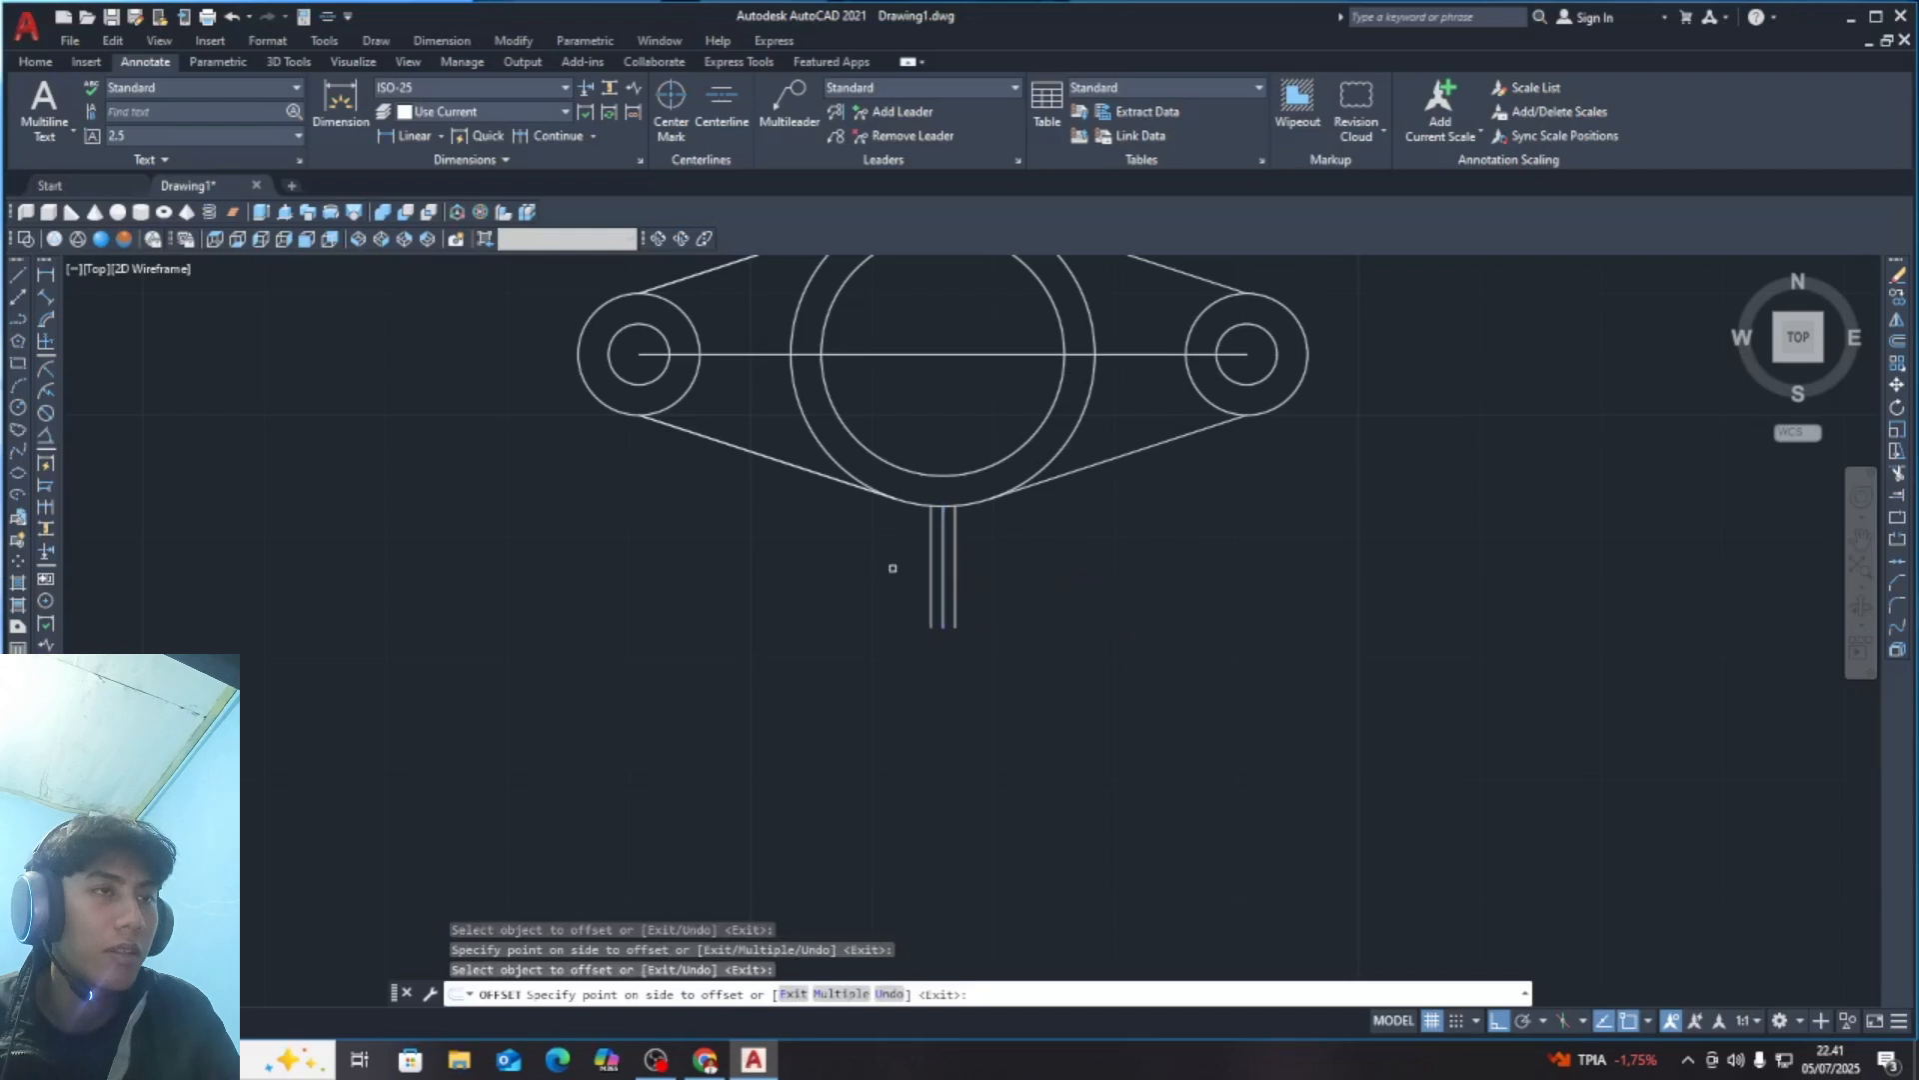
pyautogui.press('Return')
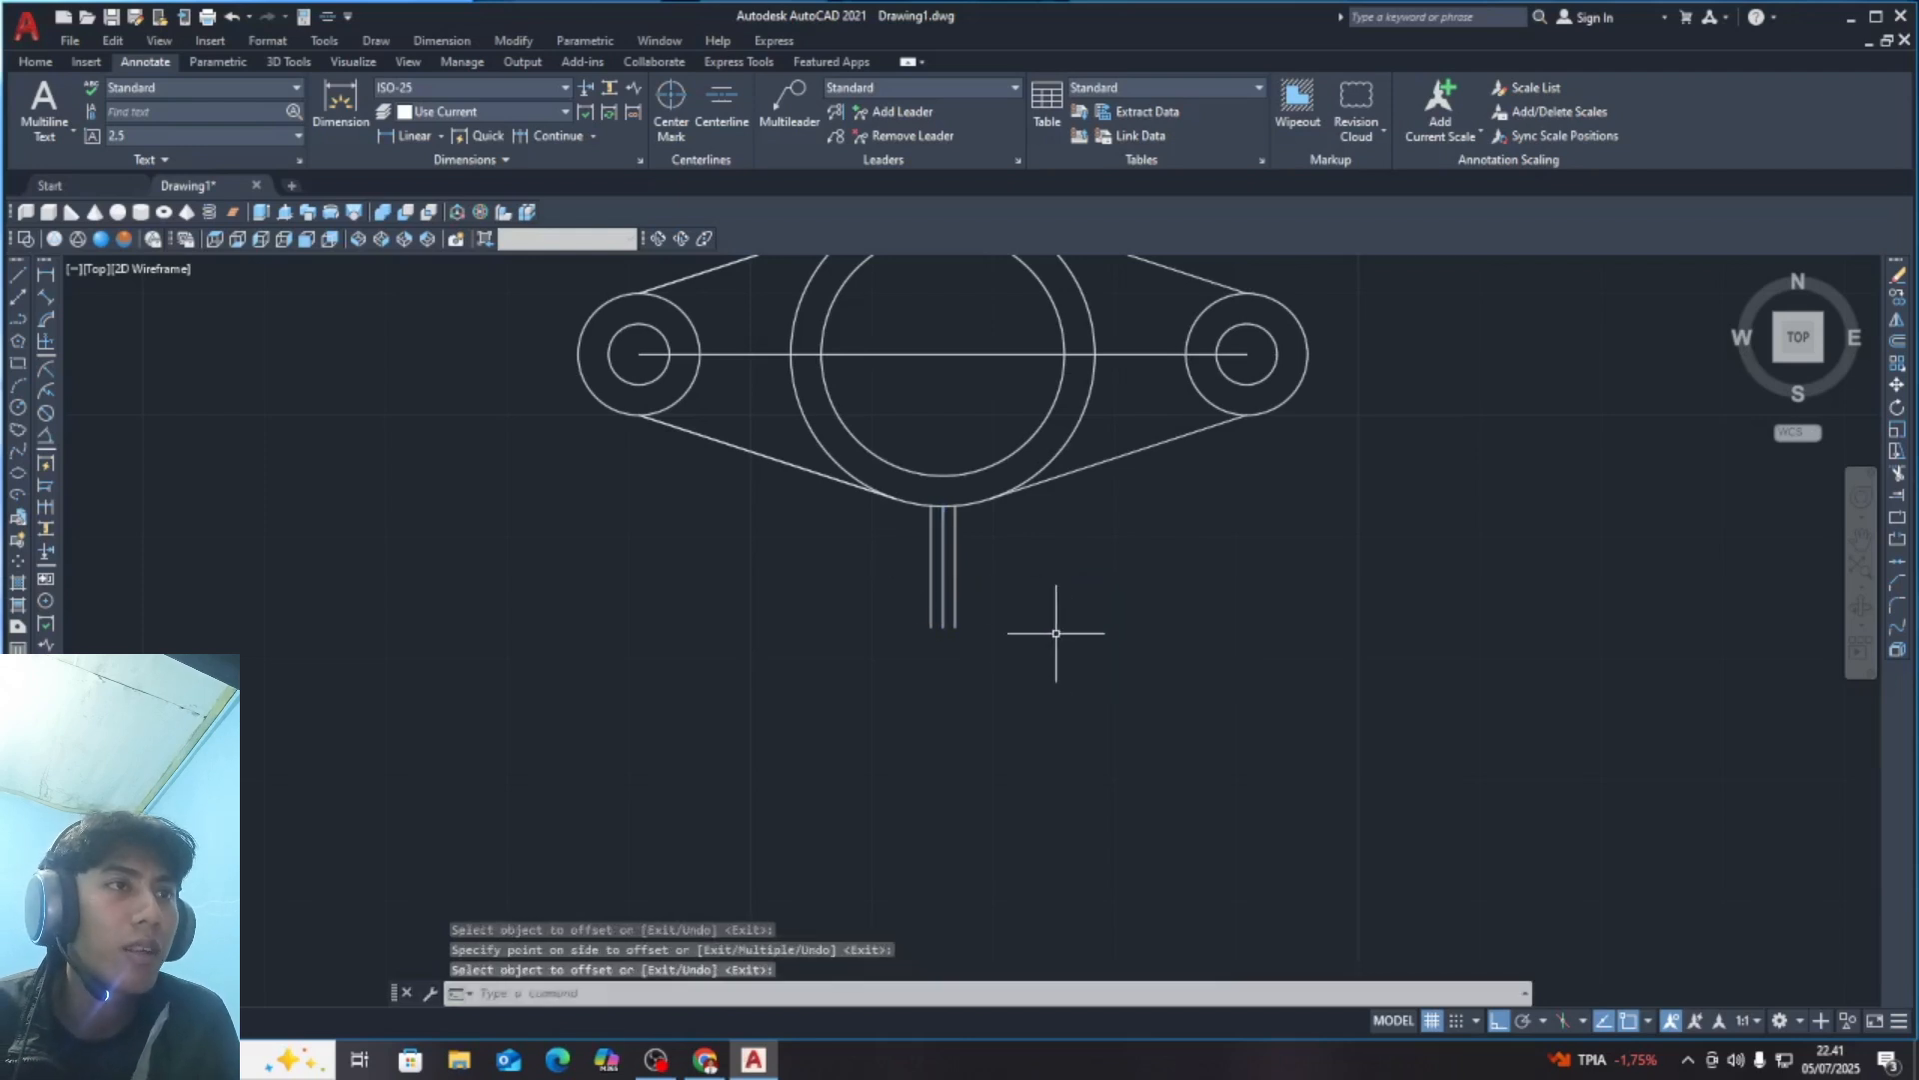
# Offset the two outer vertical lines below the circle outward by 9, one to the right and one to the left.
pyautogui.scroll(2, 1033, 616)
pyautogui.scroll(-3, 951, 590)
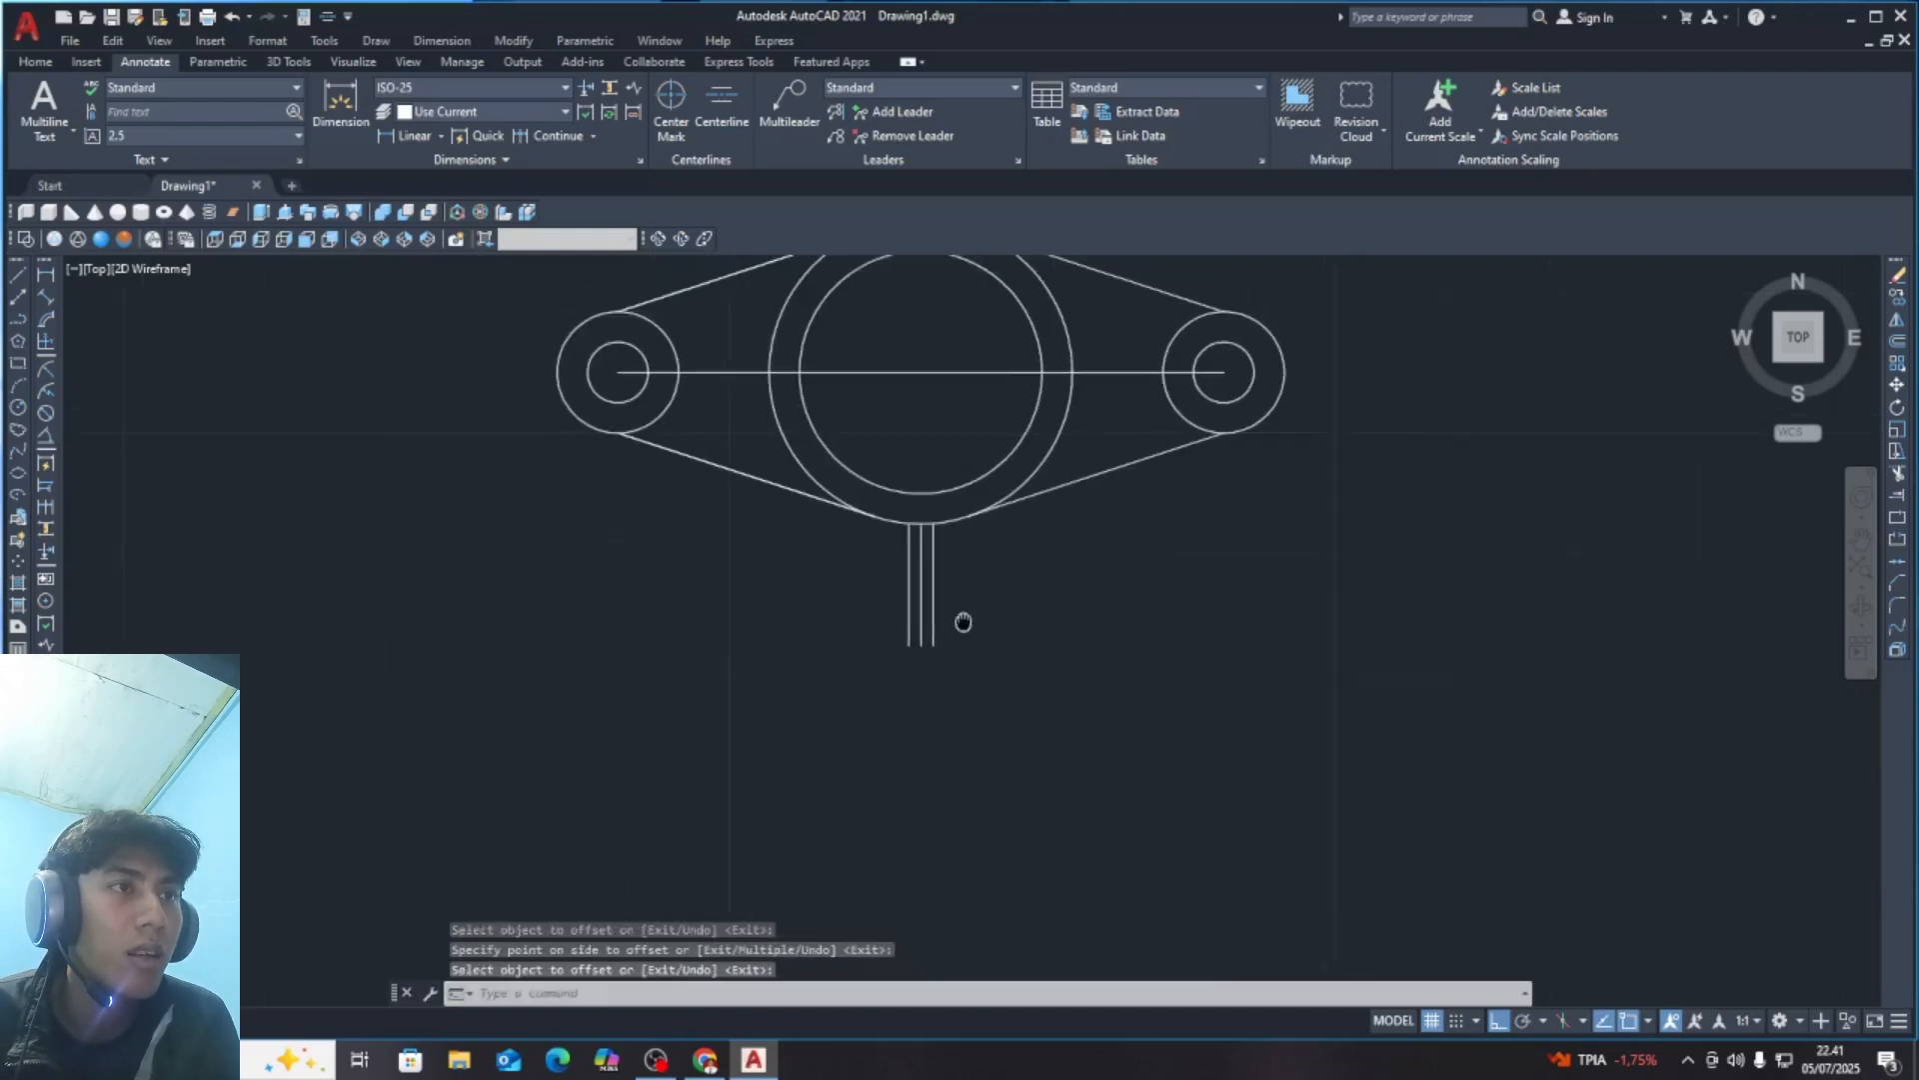
pyautogui.scroll(-1, 975, 635)
pyautogui.scroll(1, 960, 636)
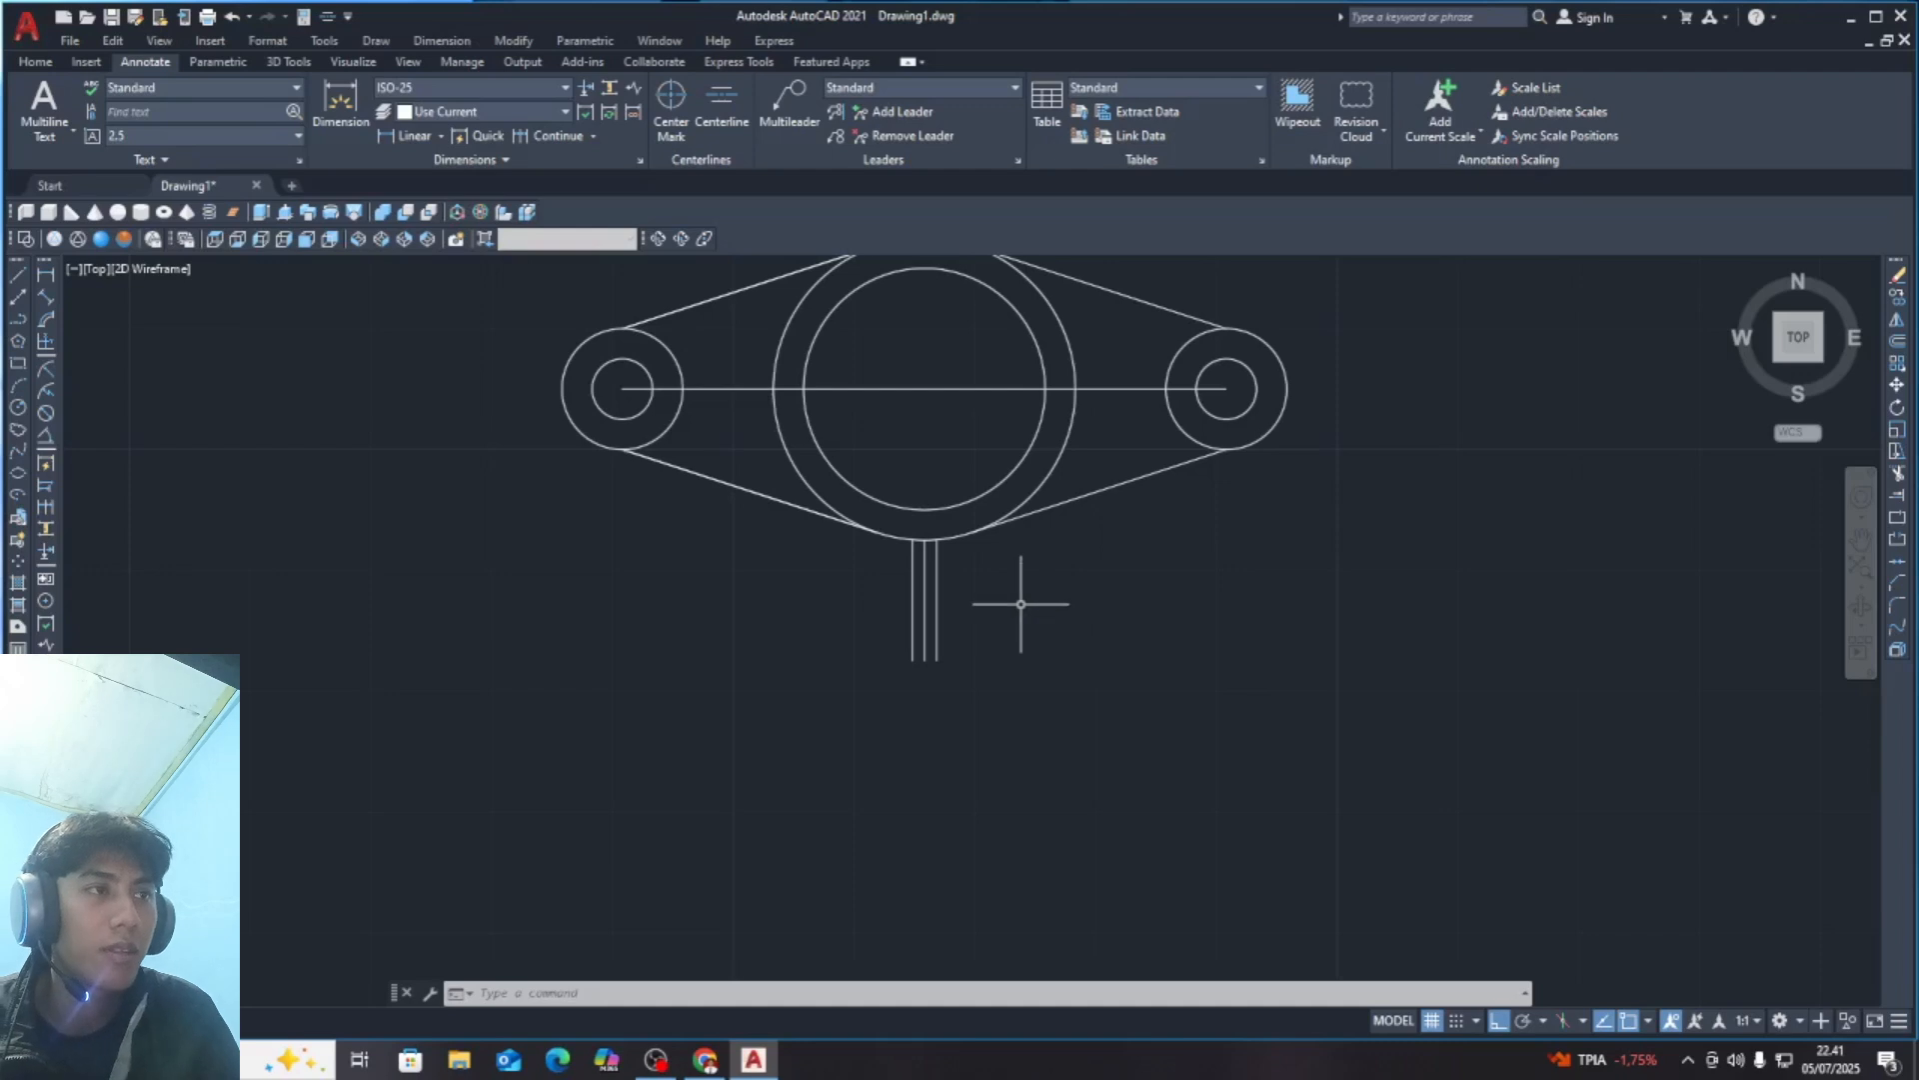
pyautogui.press('Return')
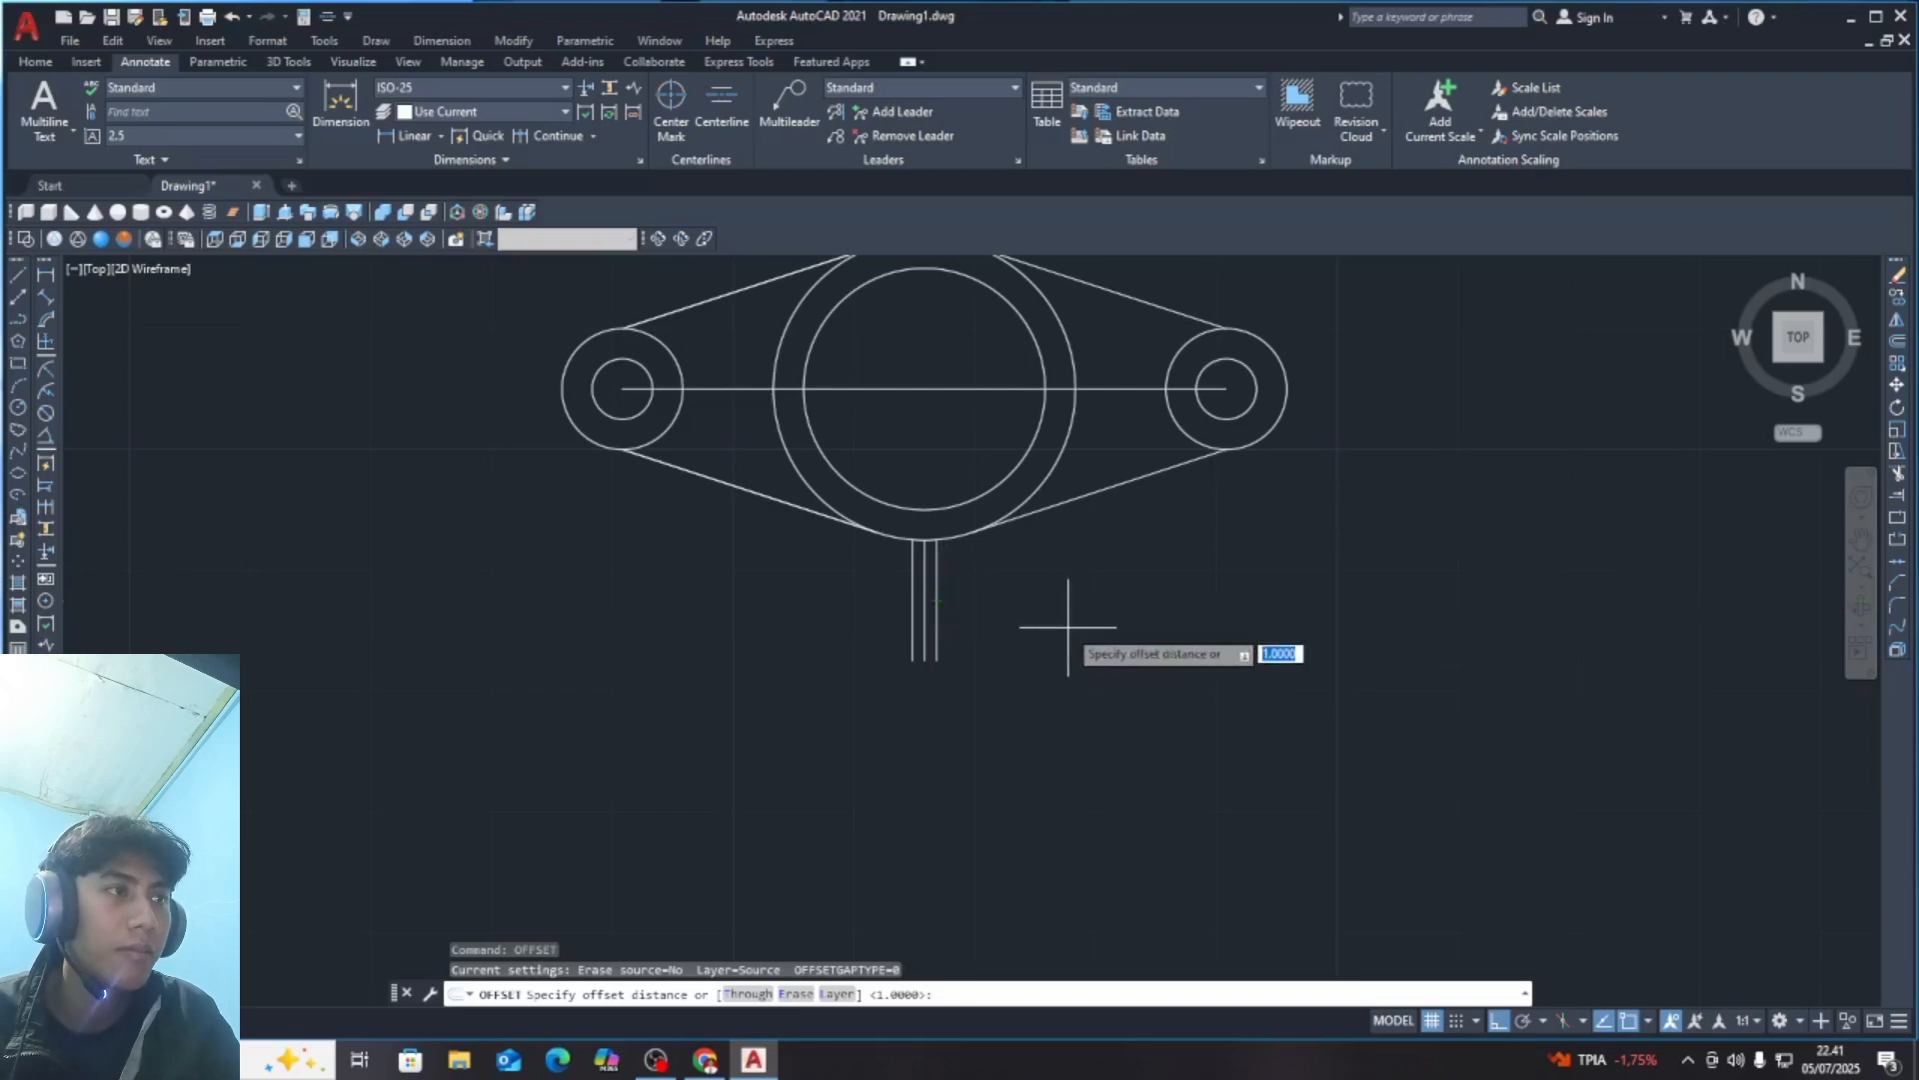
pyautogui.write('0')
pyautogui.press('Return')
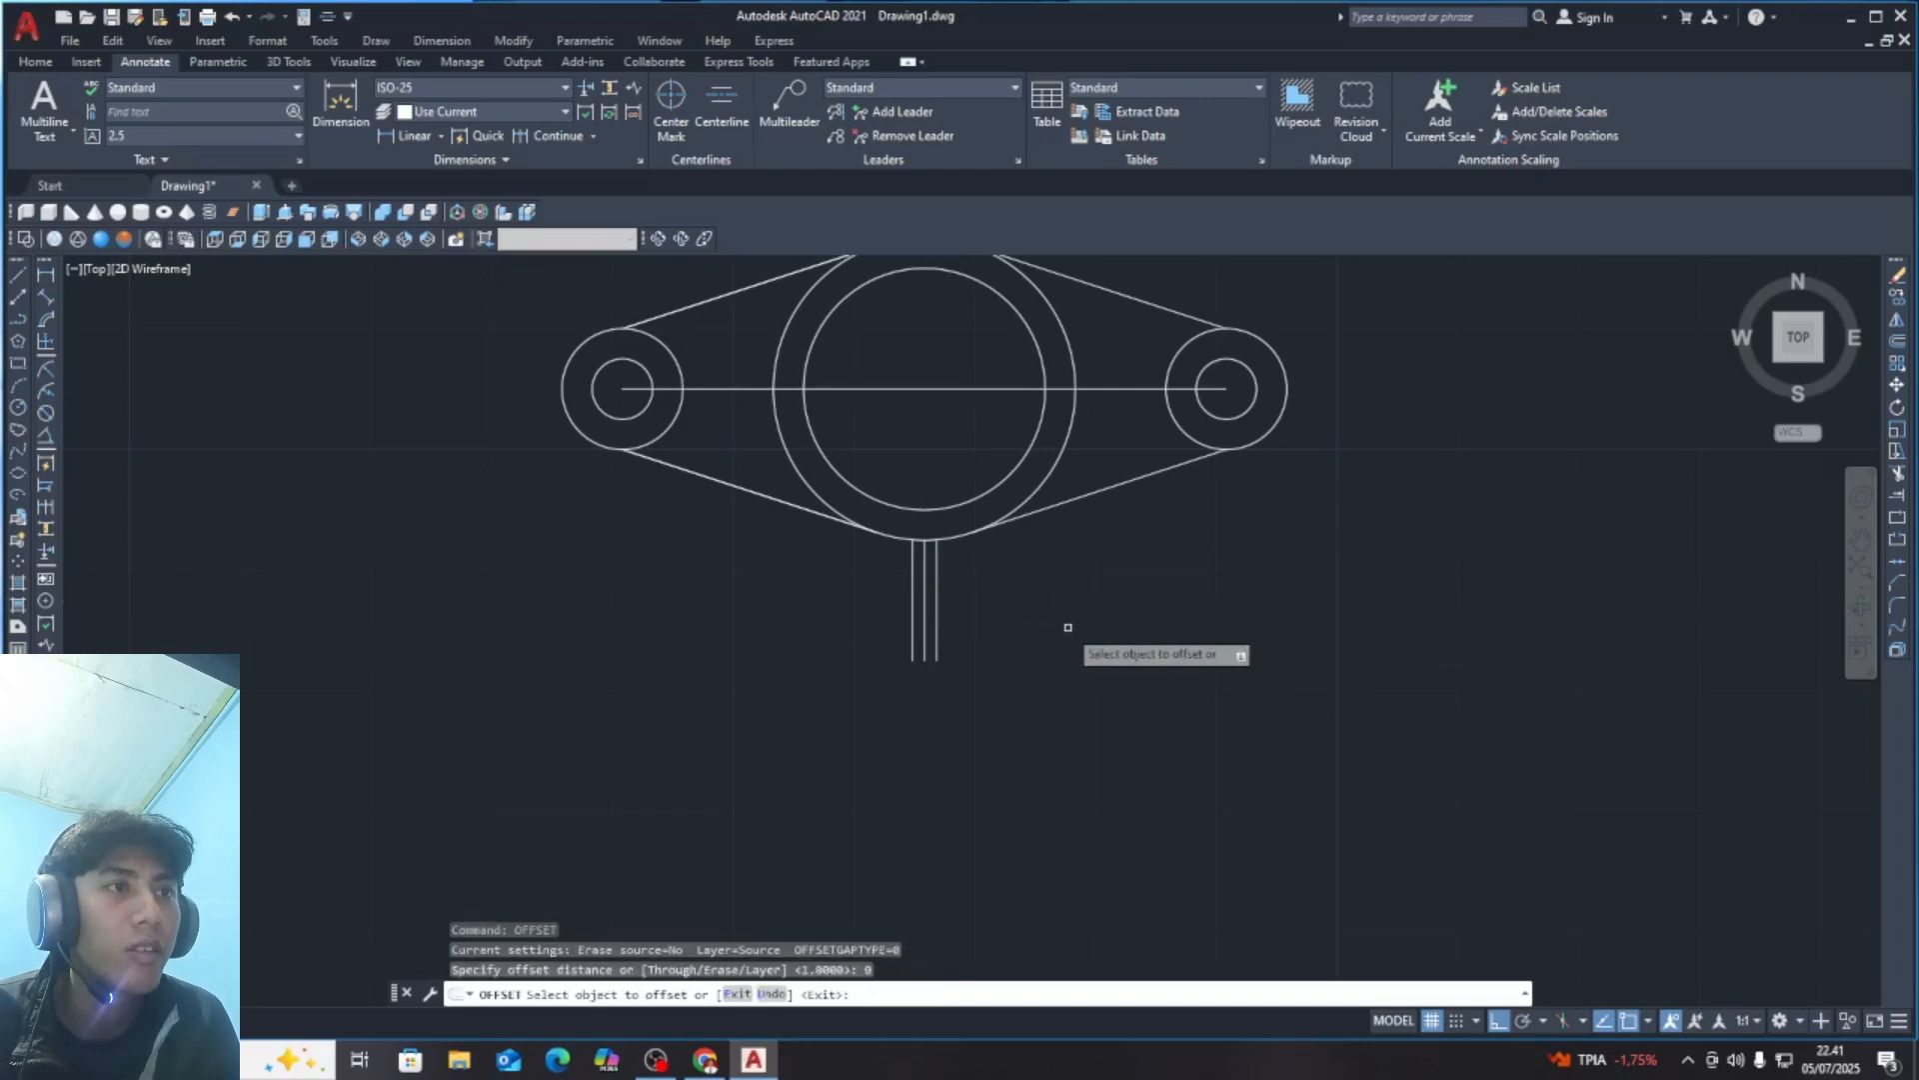
pyautogui.click(937, 613)
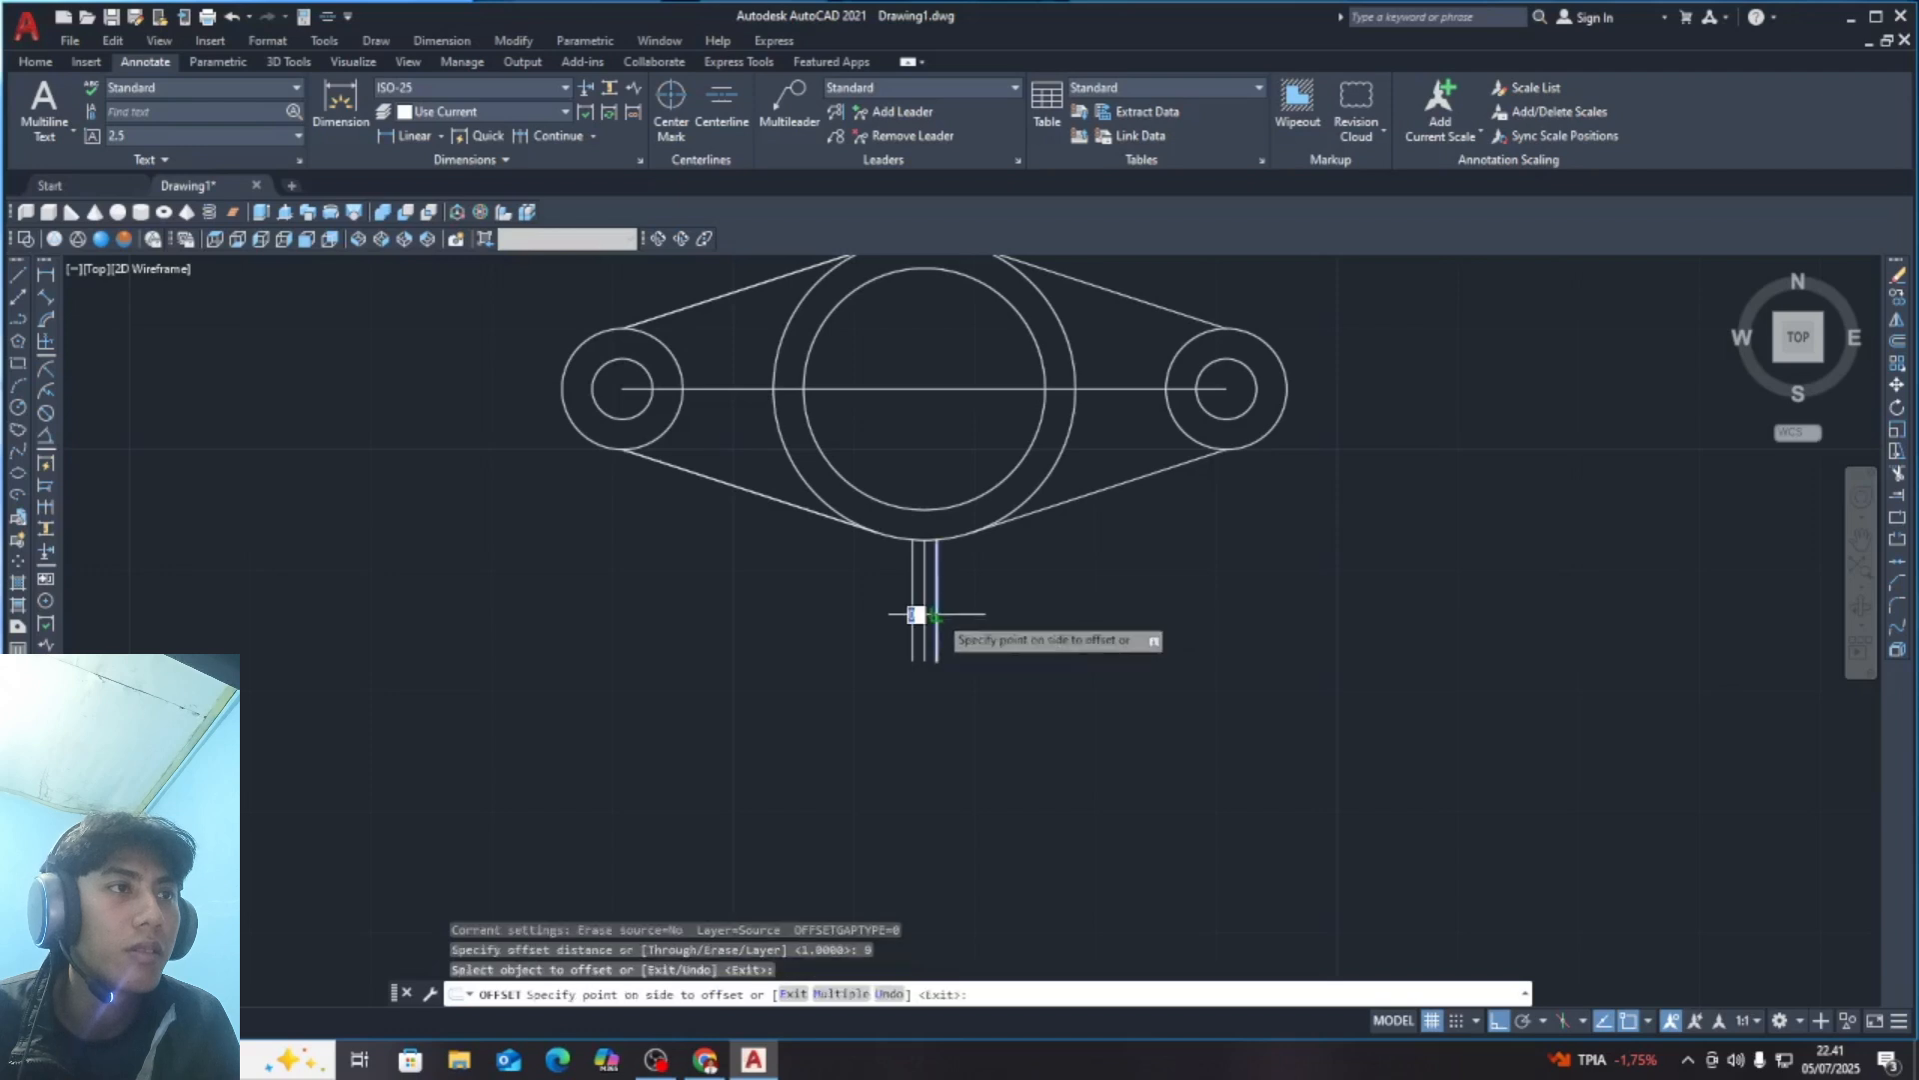
pyautogui.click(1055, 600)
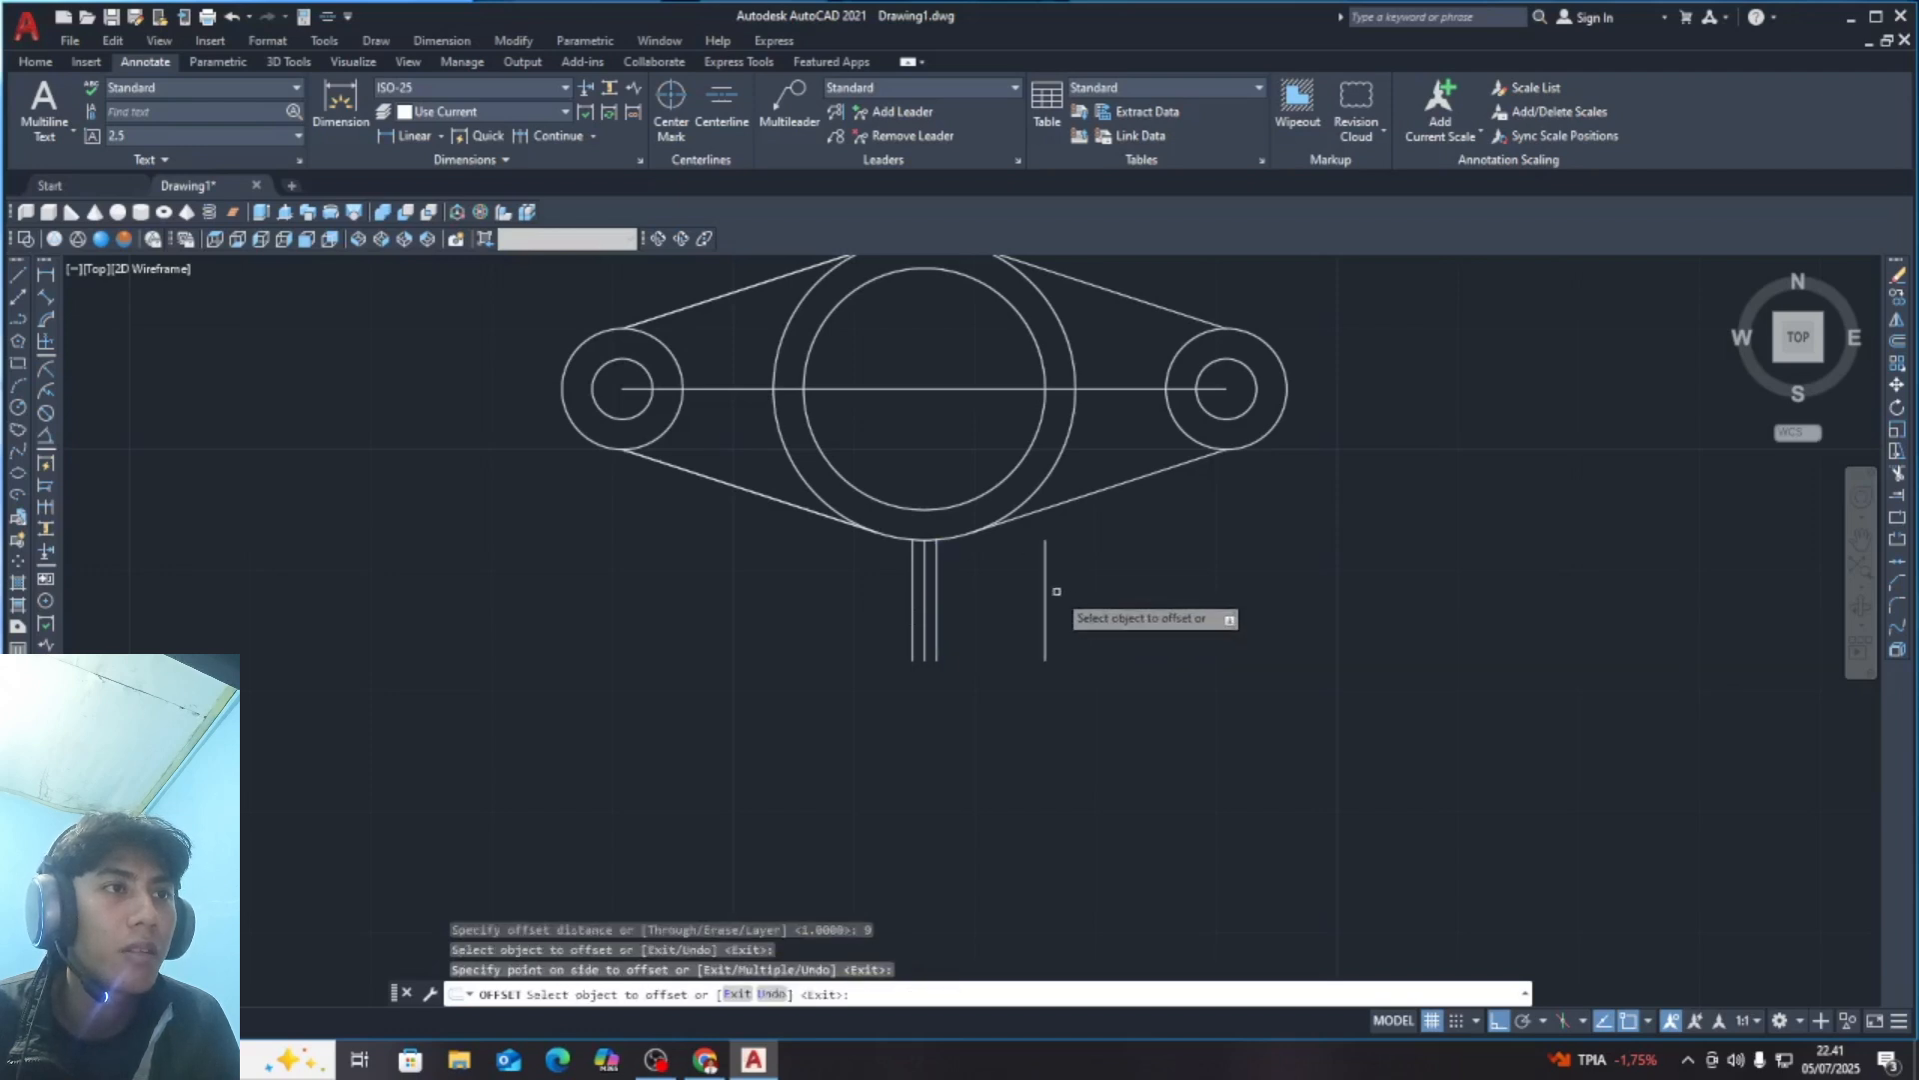
pyautogui.click(911, 599)
pyautogui.click(860, 602)
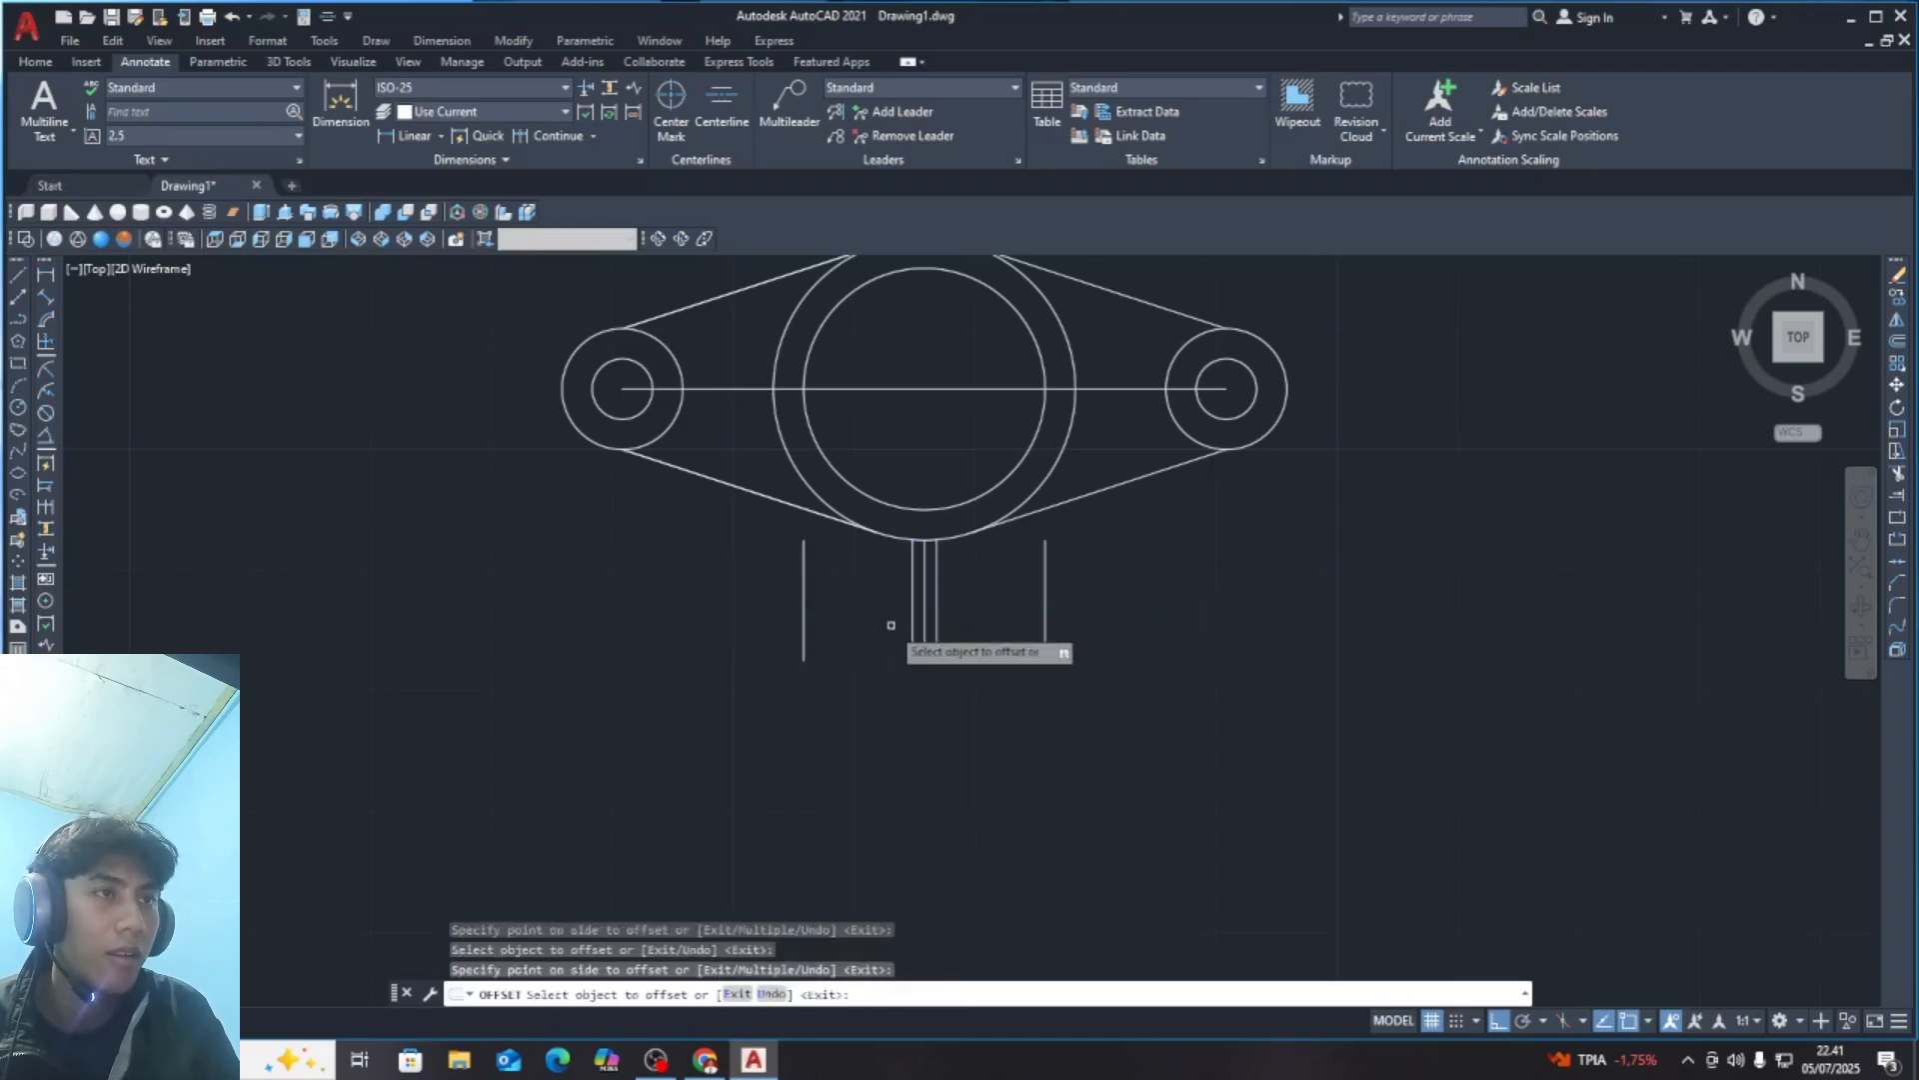
# Extend the two outermost vertical lines below the circles up to the lower tangent lines.
pyautogui.press('Return')
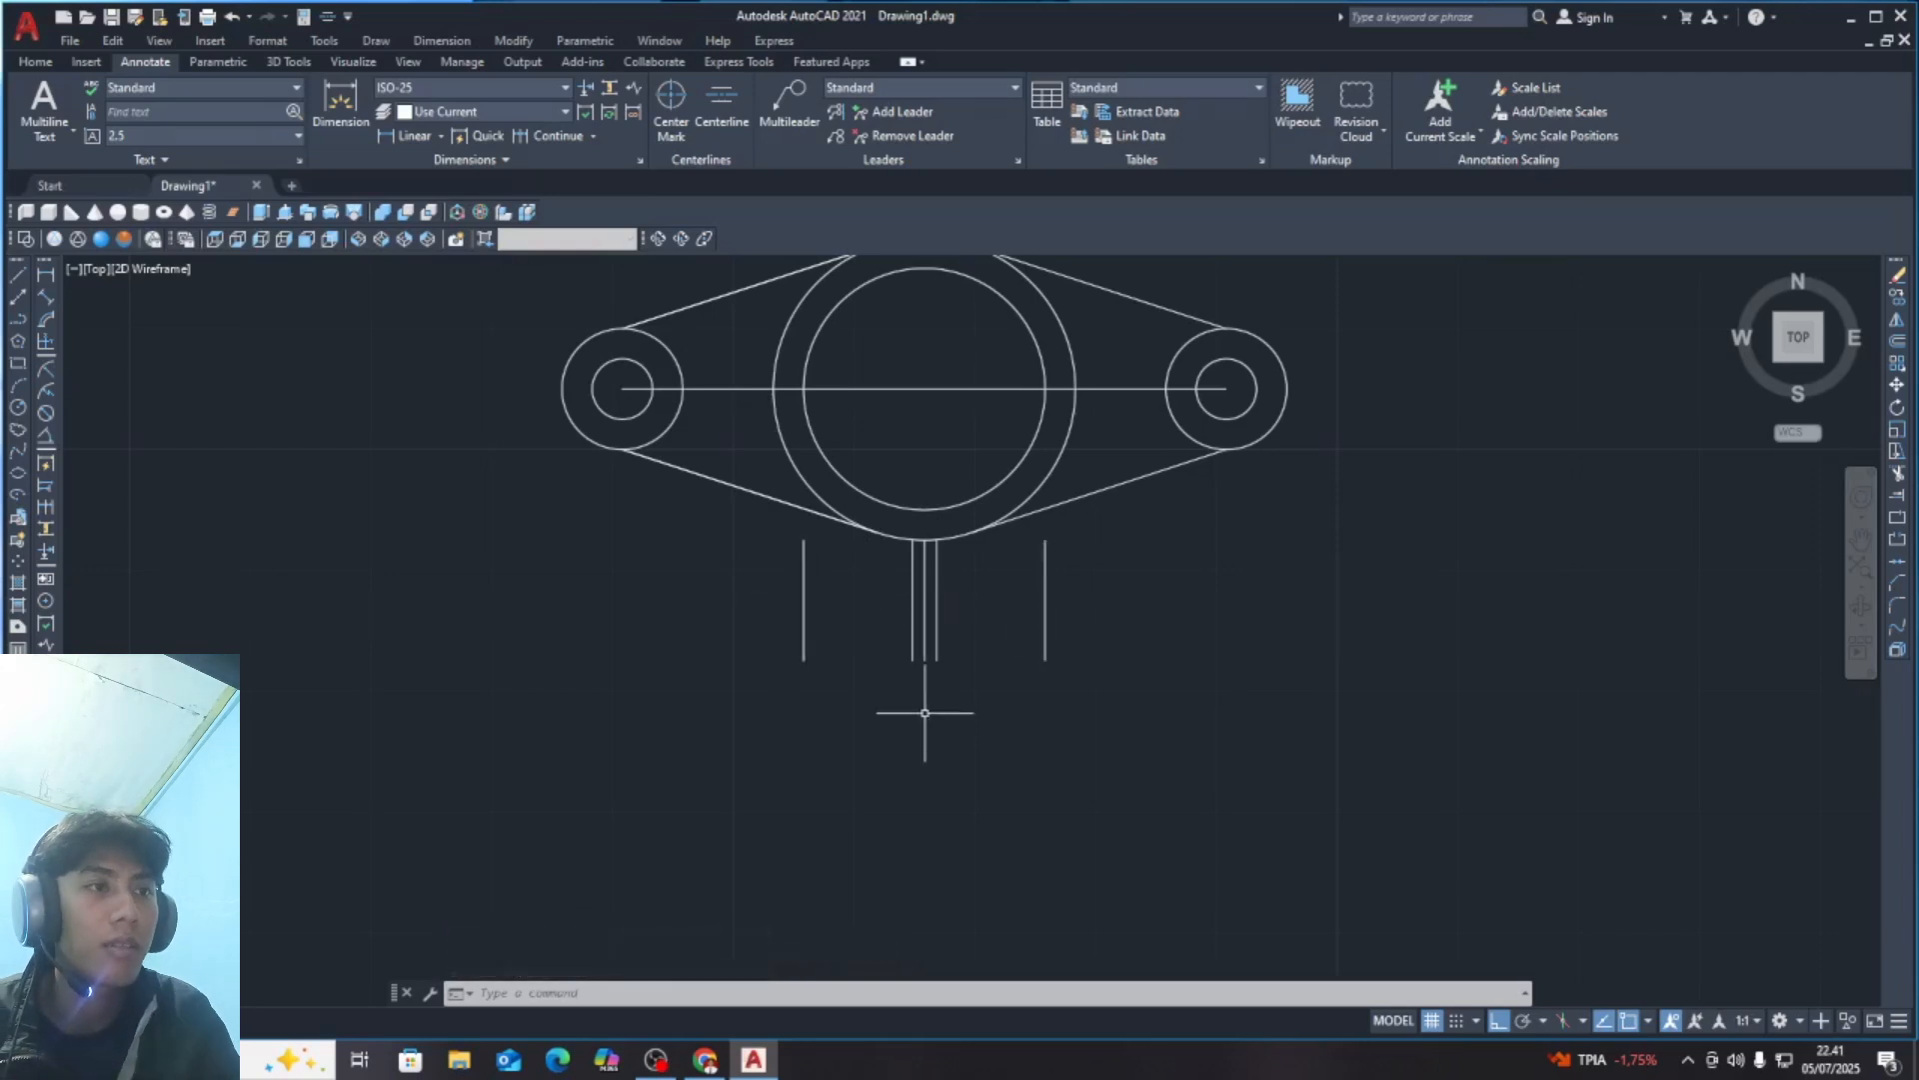
pyautogui.write('x')
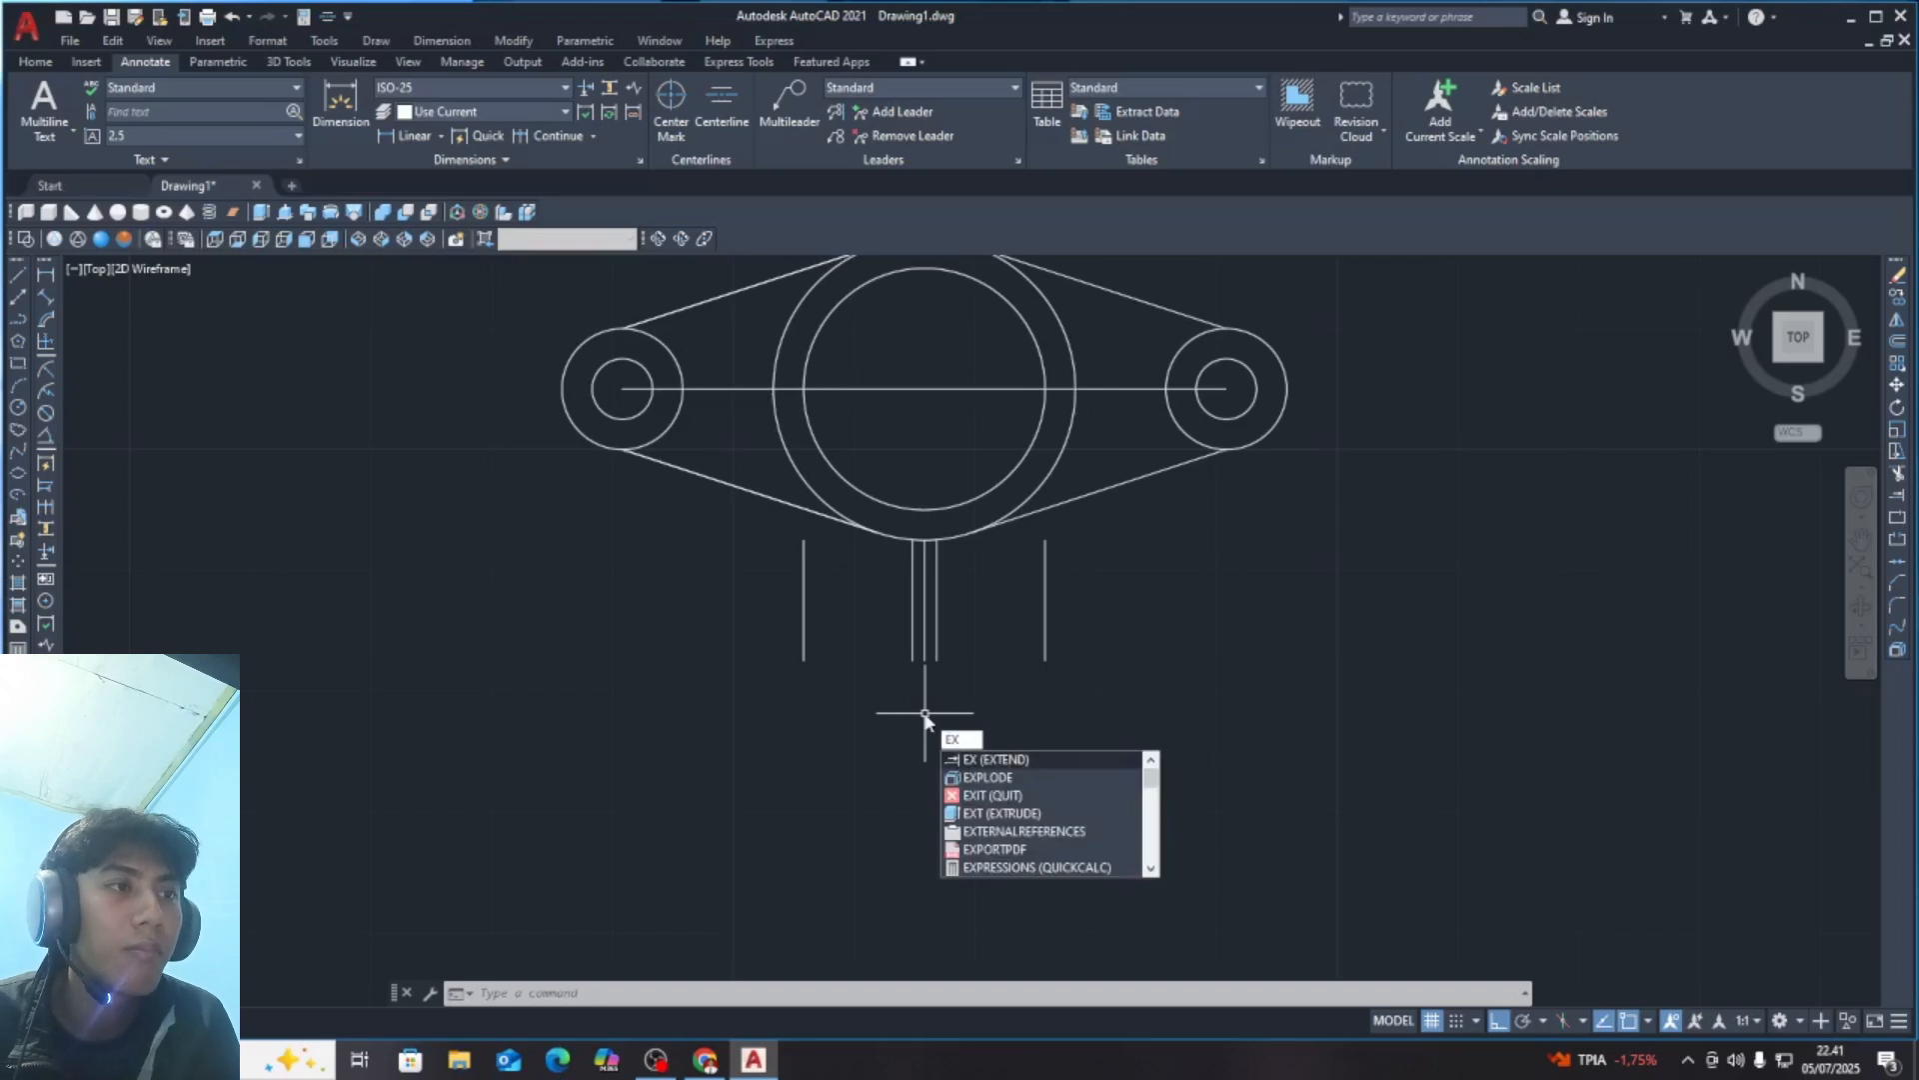
pyautogui.press('Return')
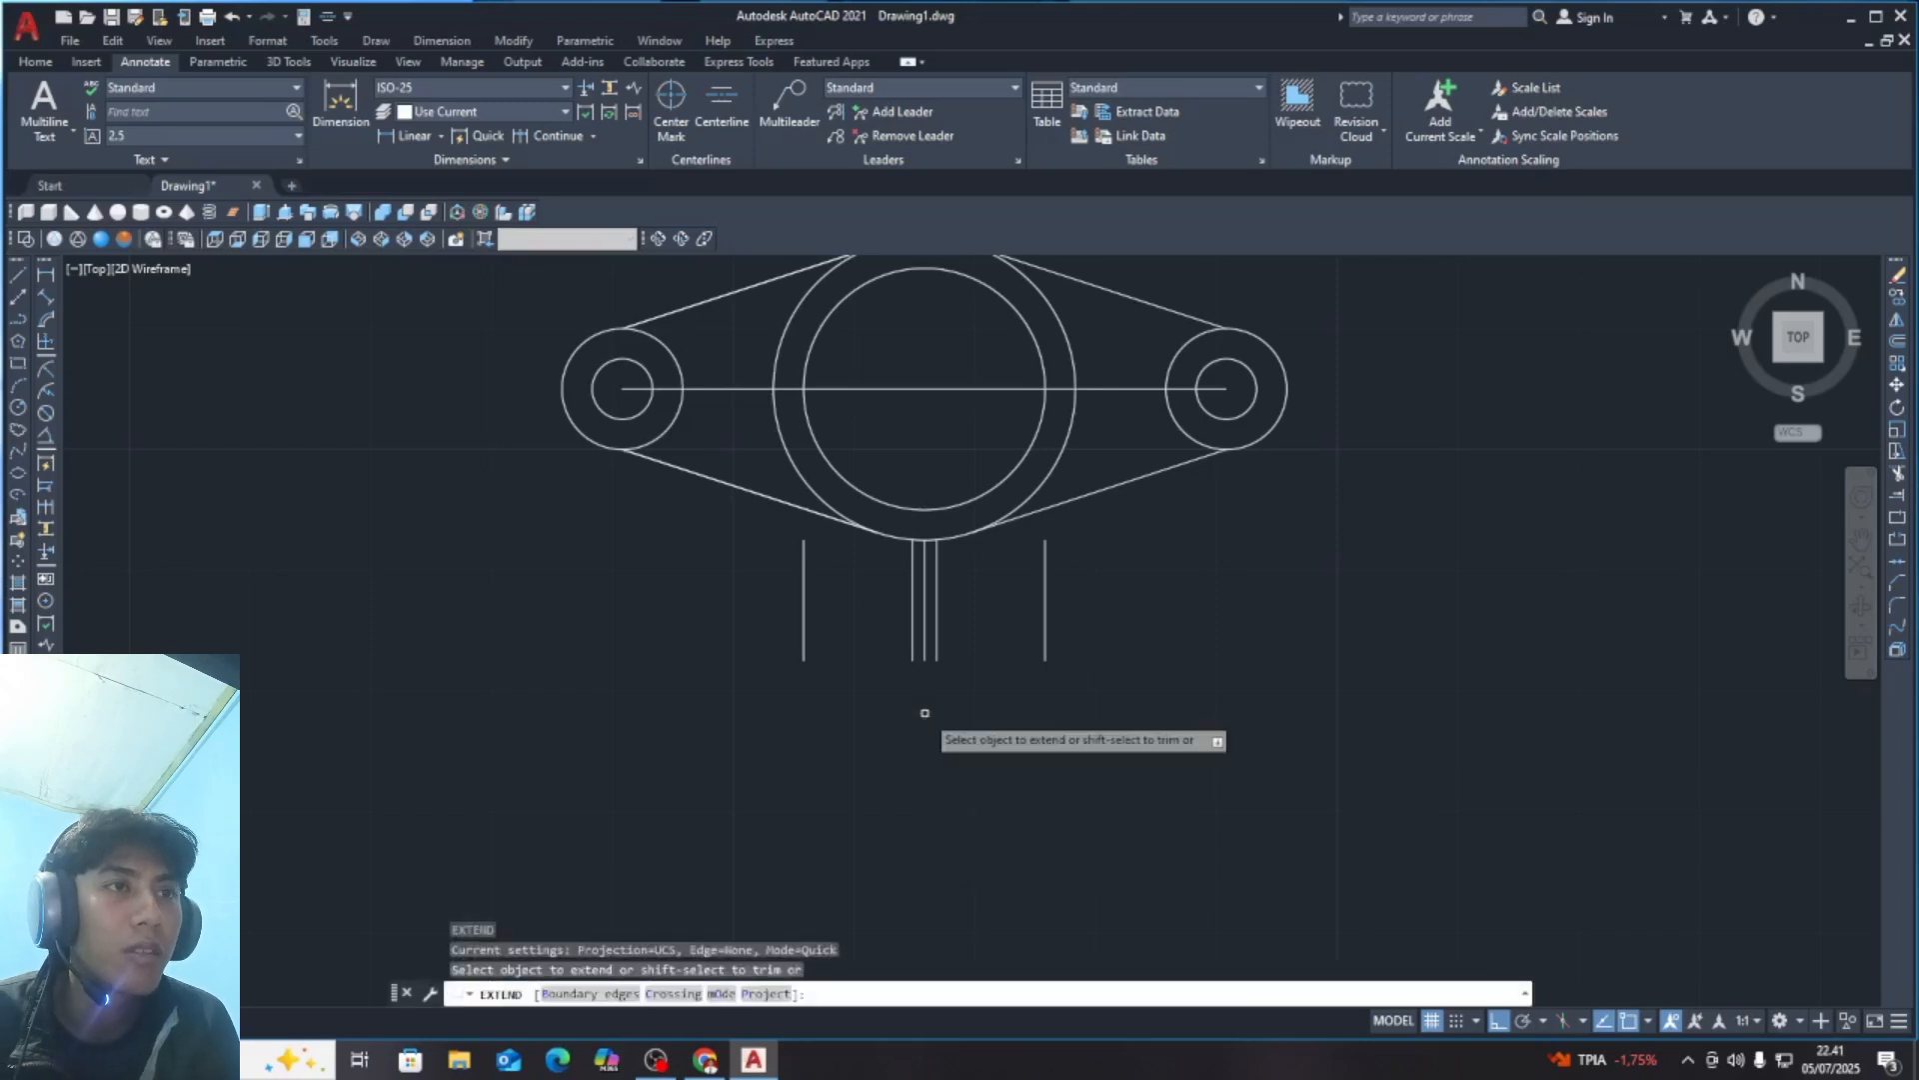
pyautogui.click(809, 567)
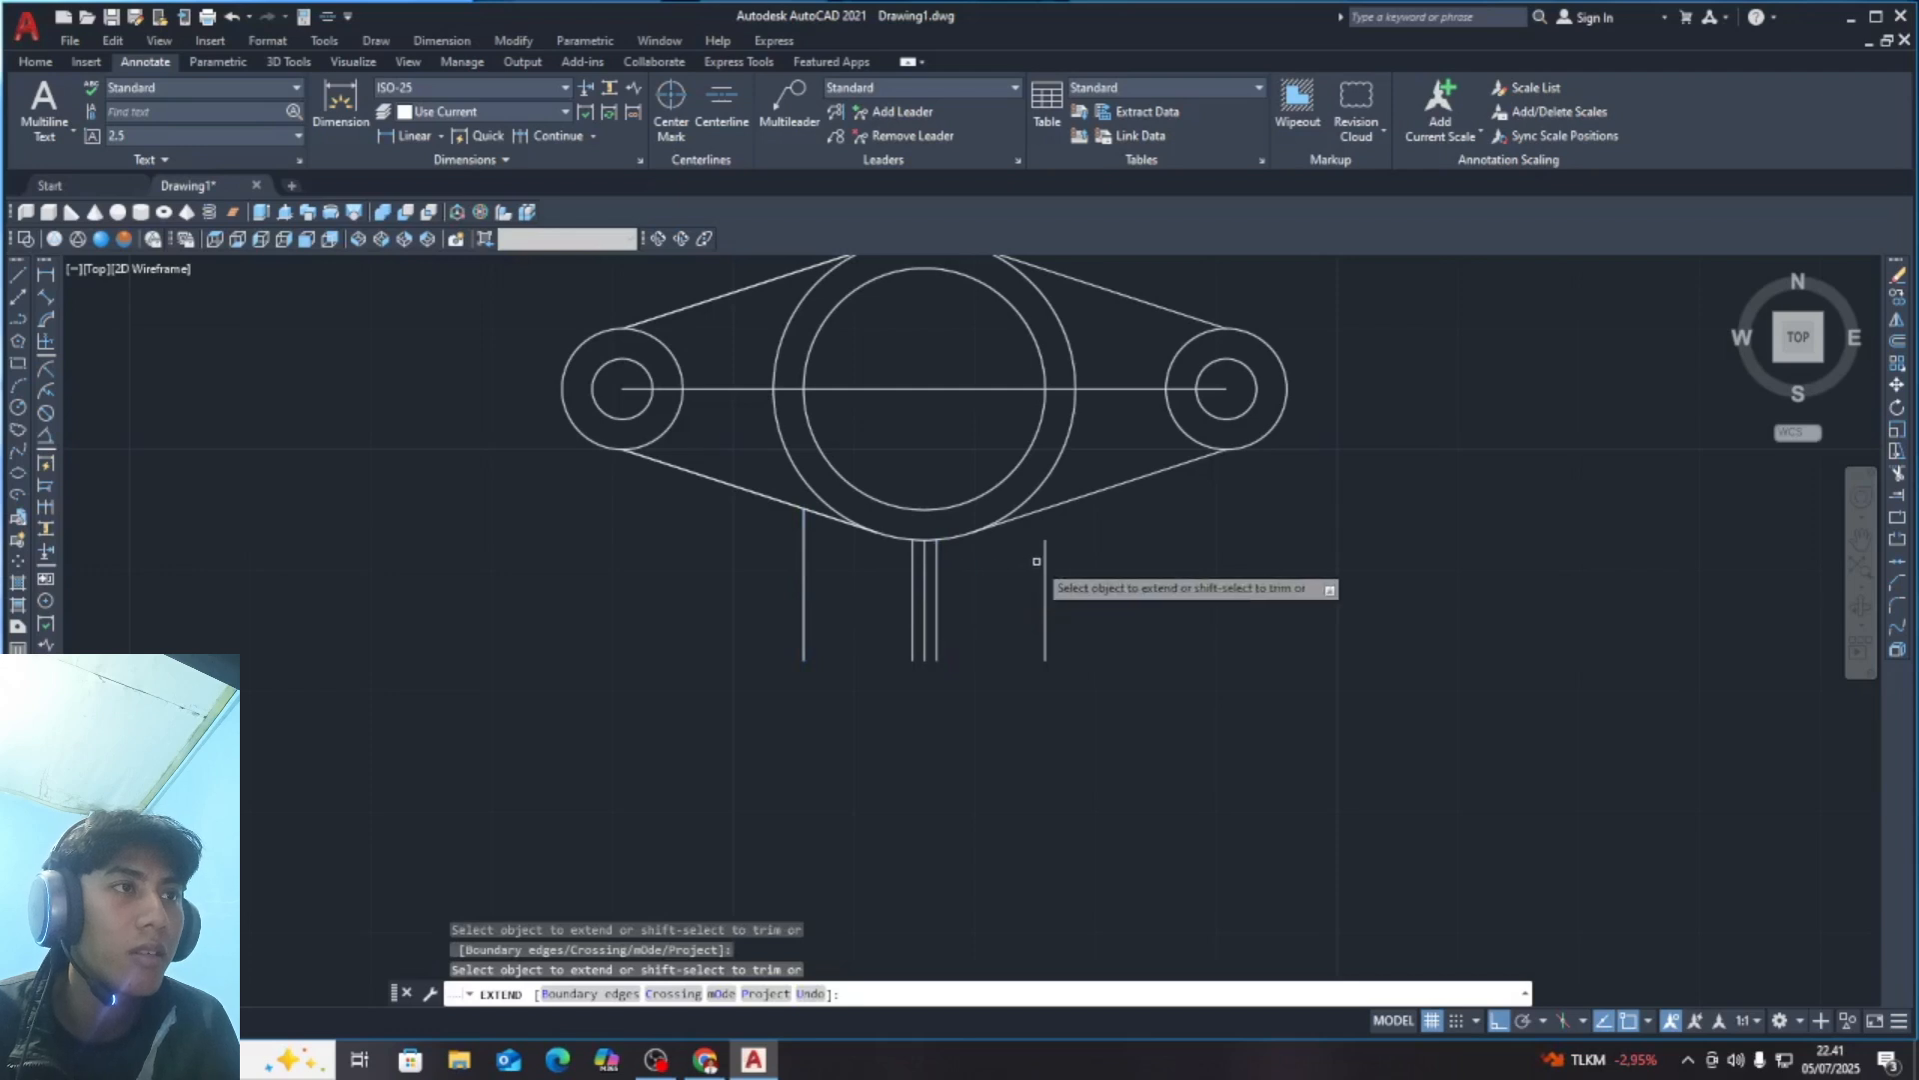
pyautogui.click(1045, 555)
pyautogui.press('Return')
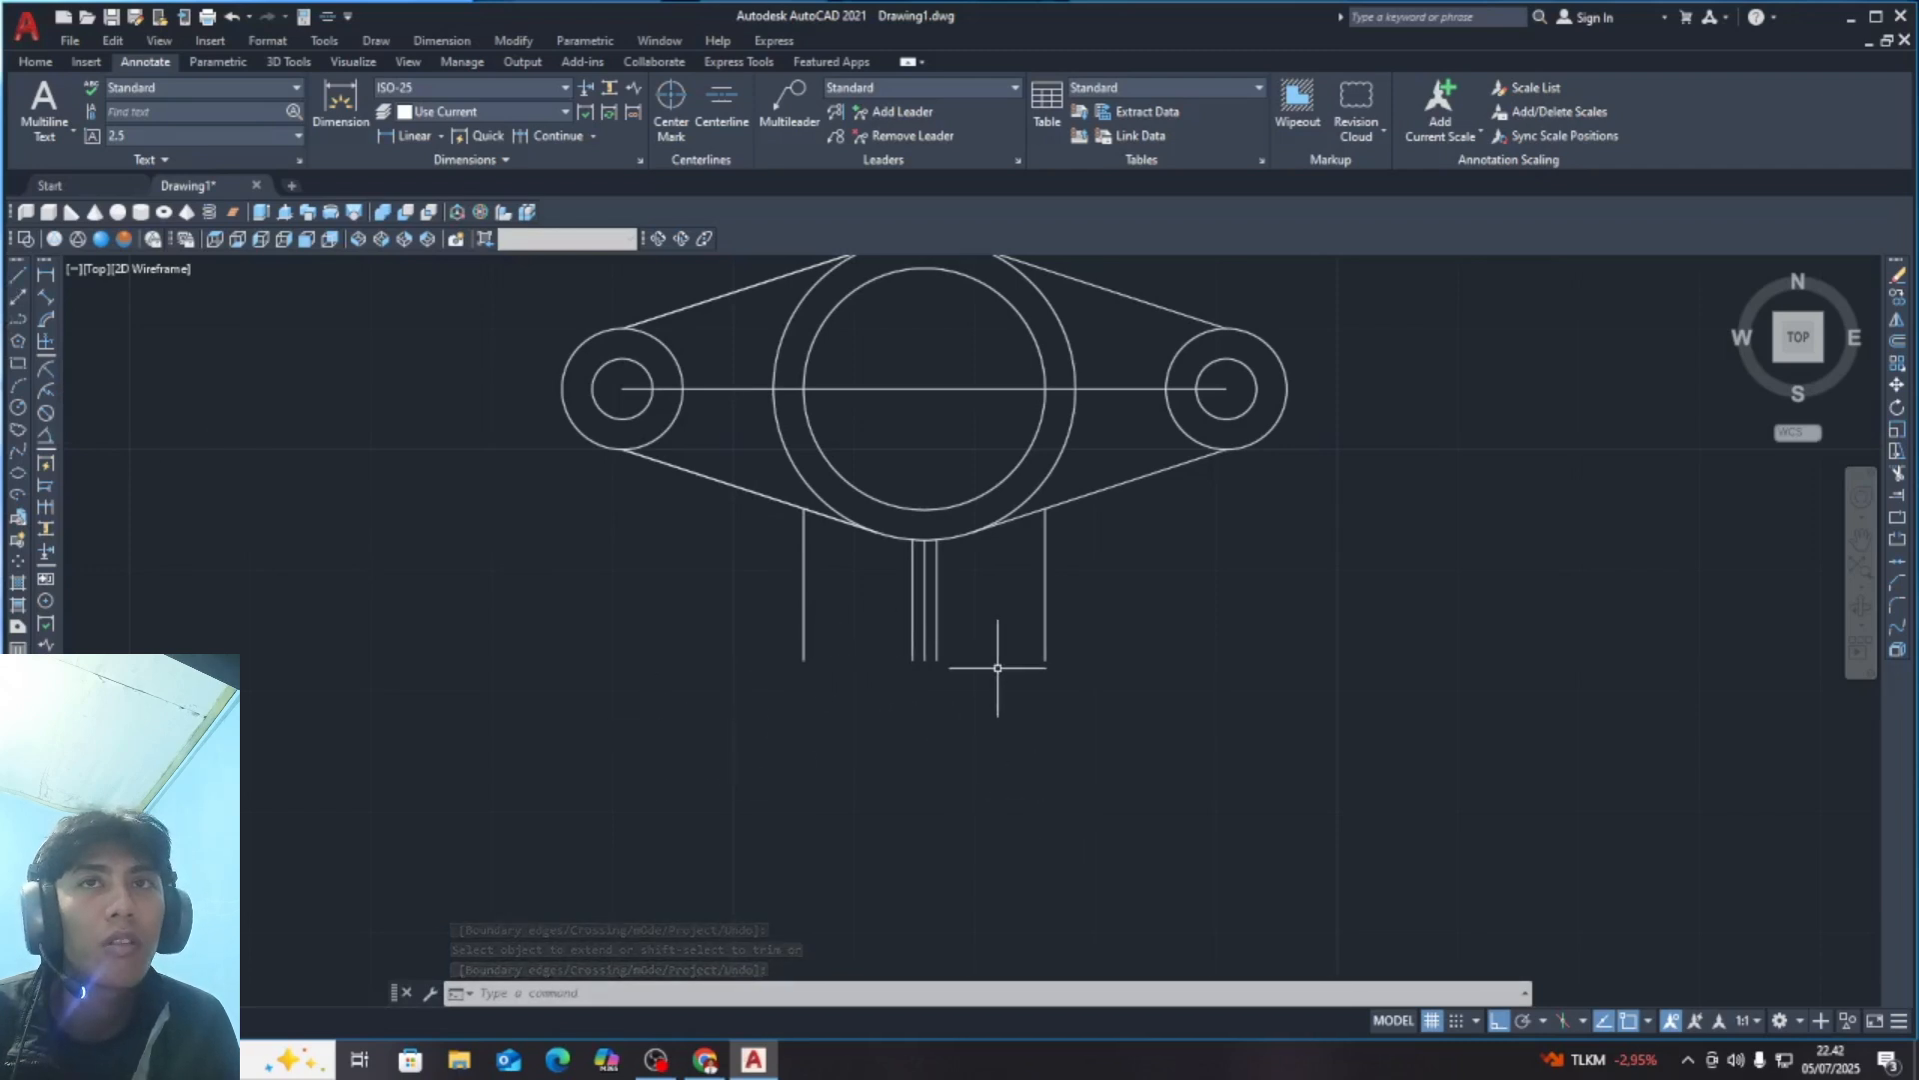
# Draw two horizontal lines closing the lower ends of the vertical line pairs, leaving the narrow central gap open.
pyautogui.click(18, 276)
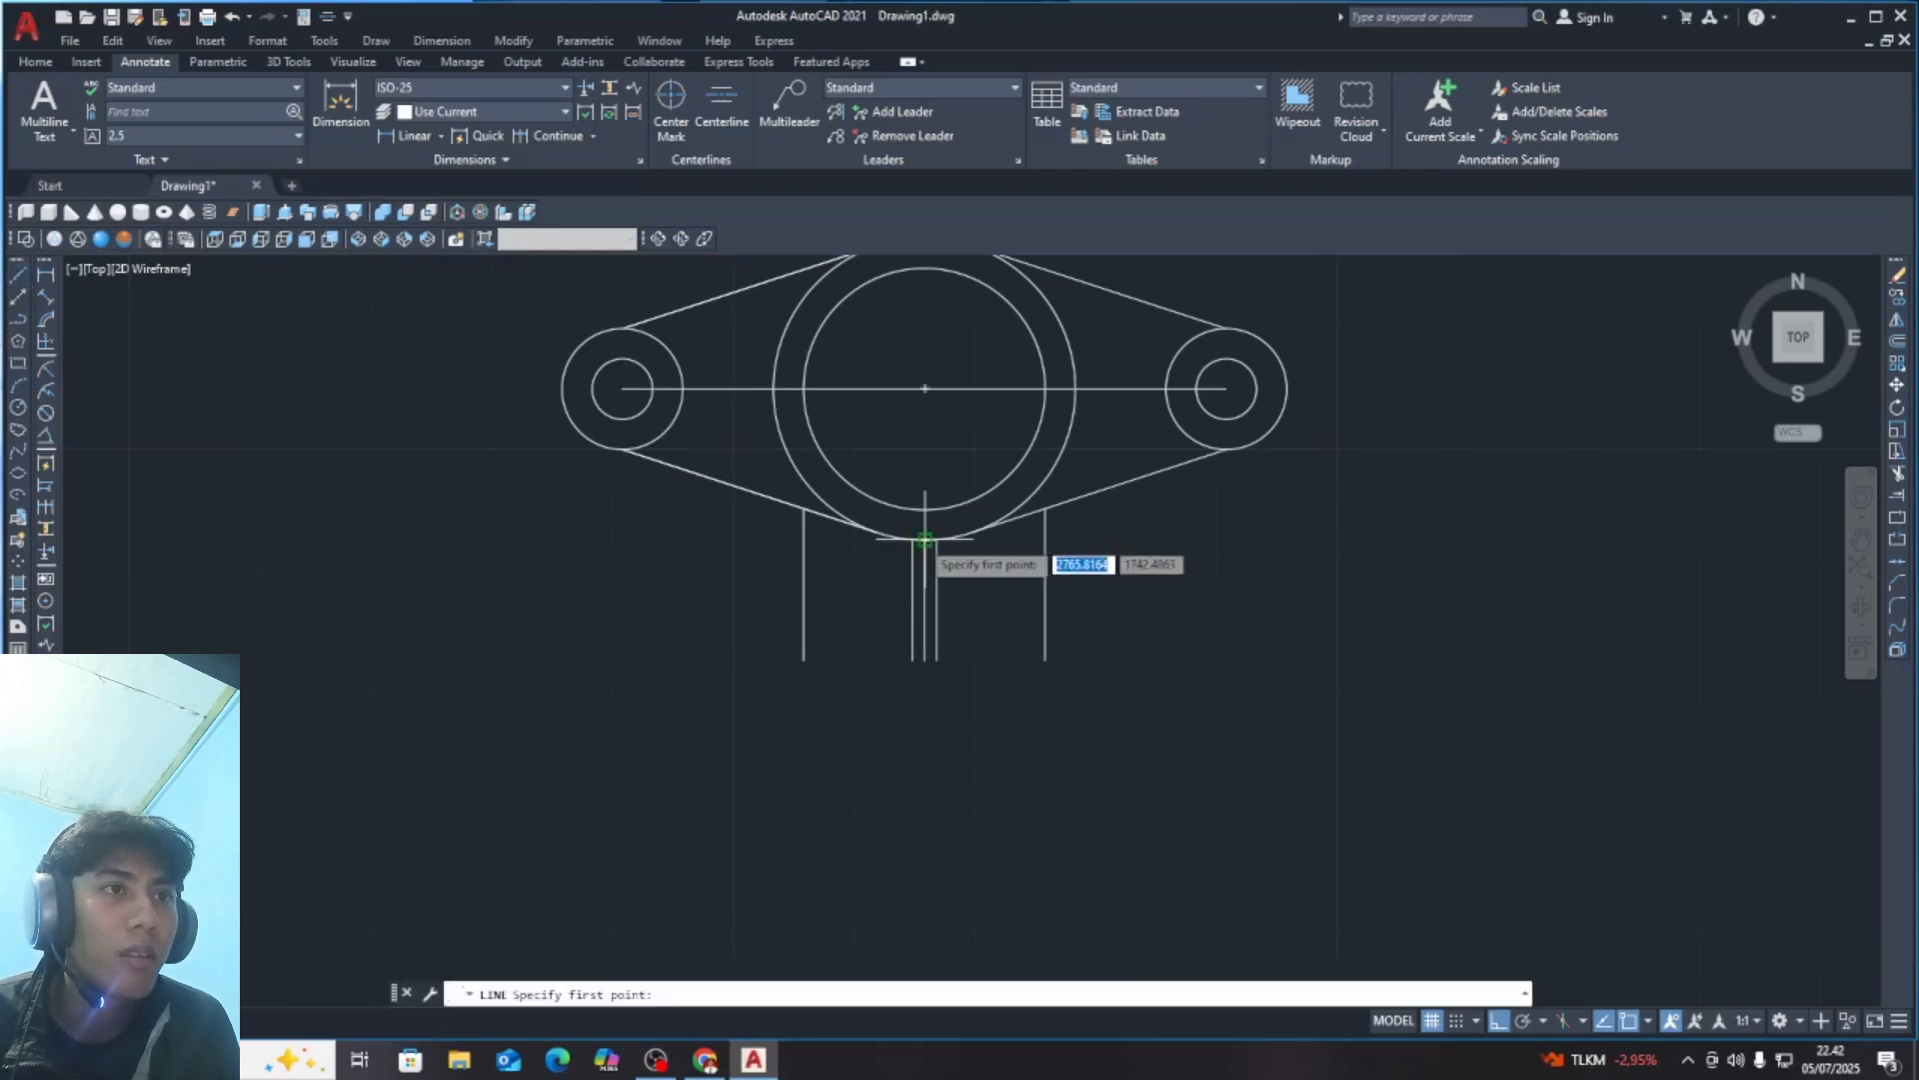
pyautogui.click(805, 660)
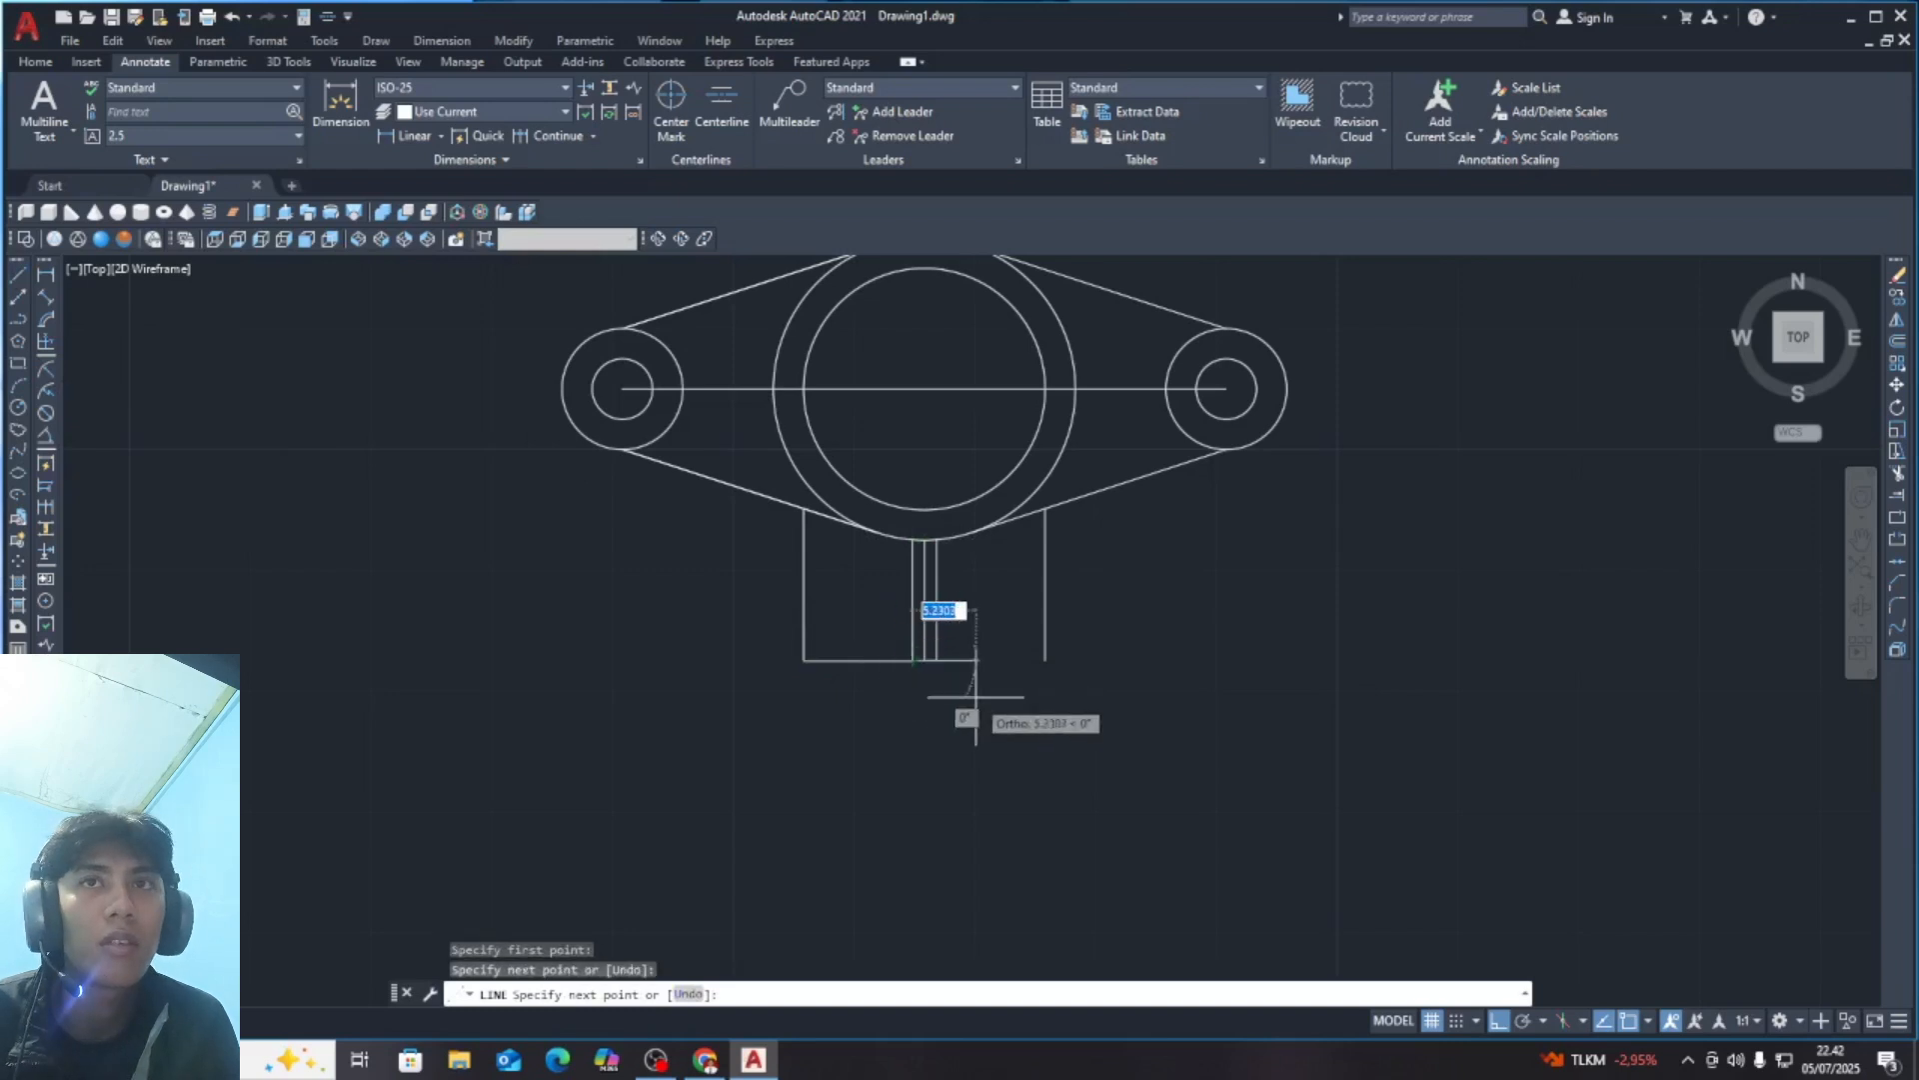
pyautogui.press('Escape')
pyautogui.click(17, 277)
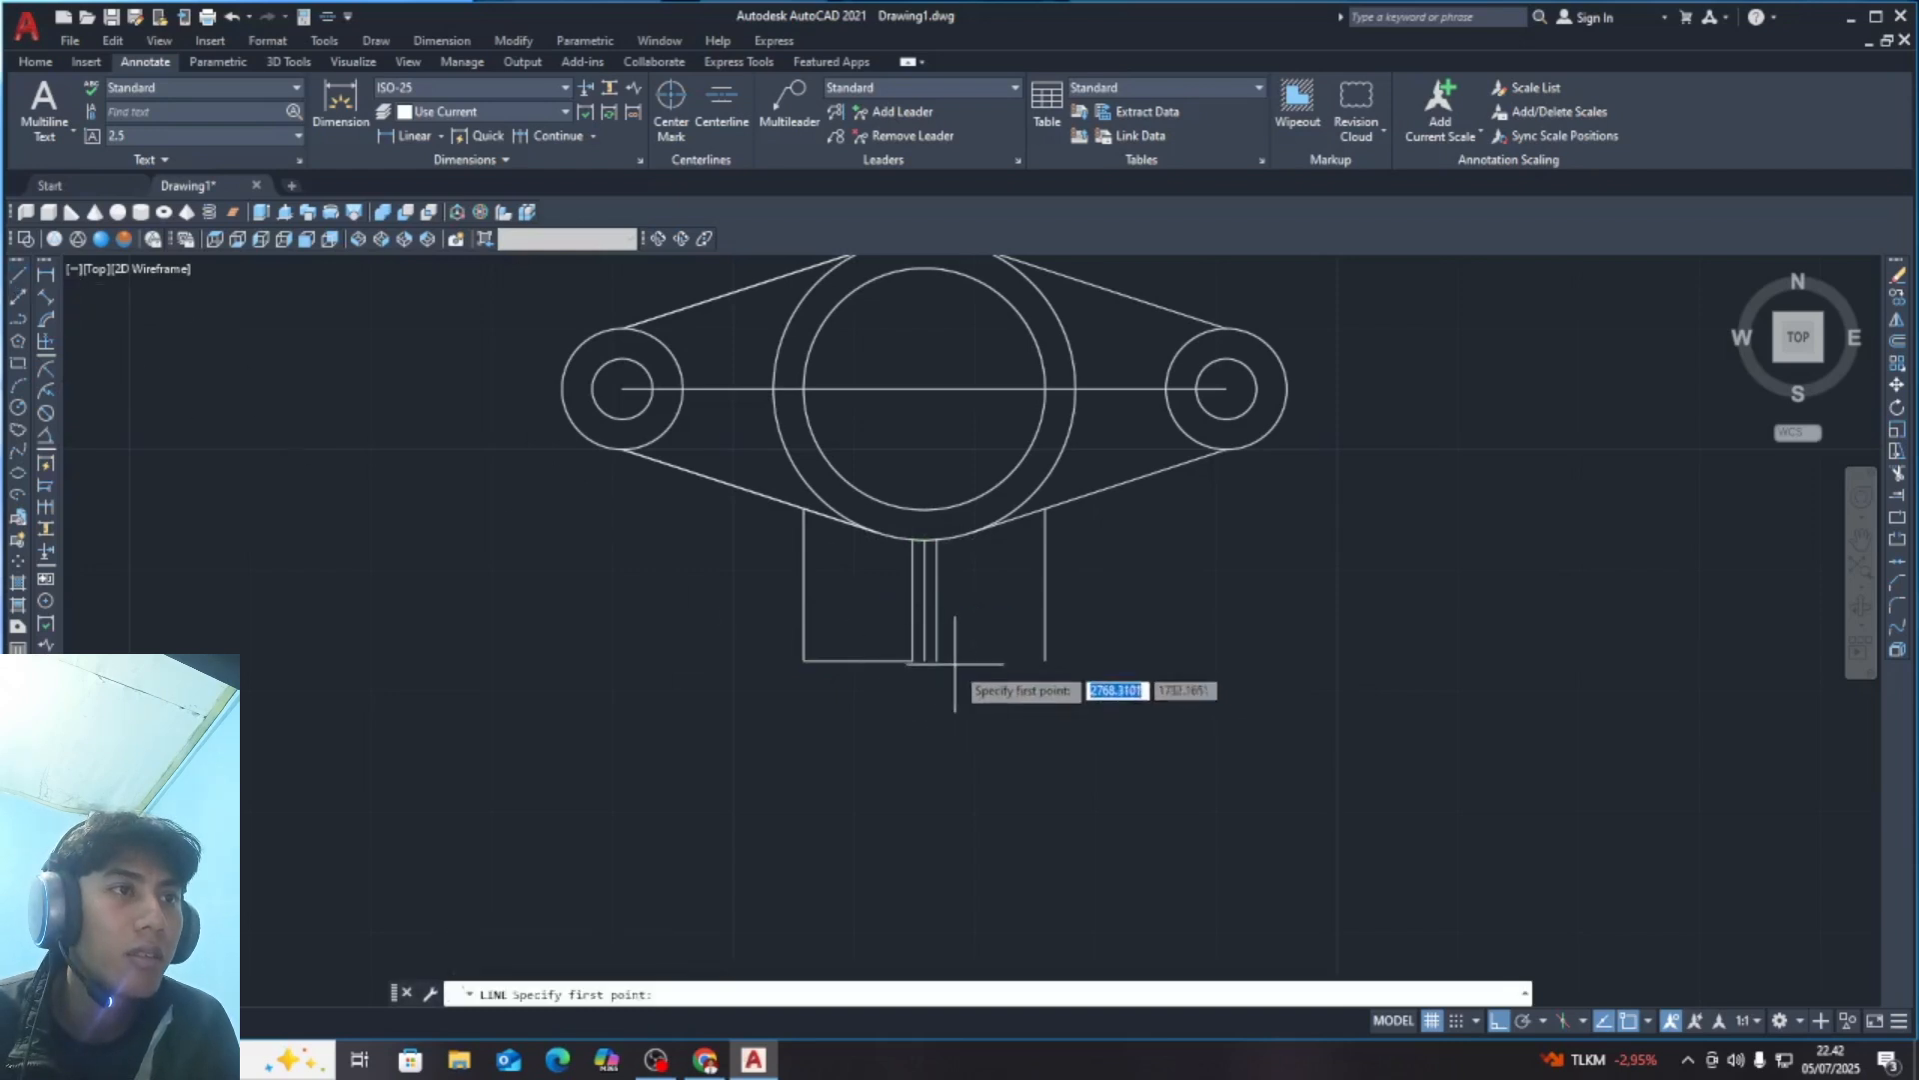
pyautogui.click(937, 659)
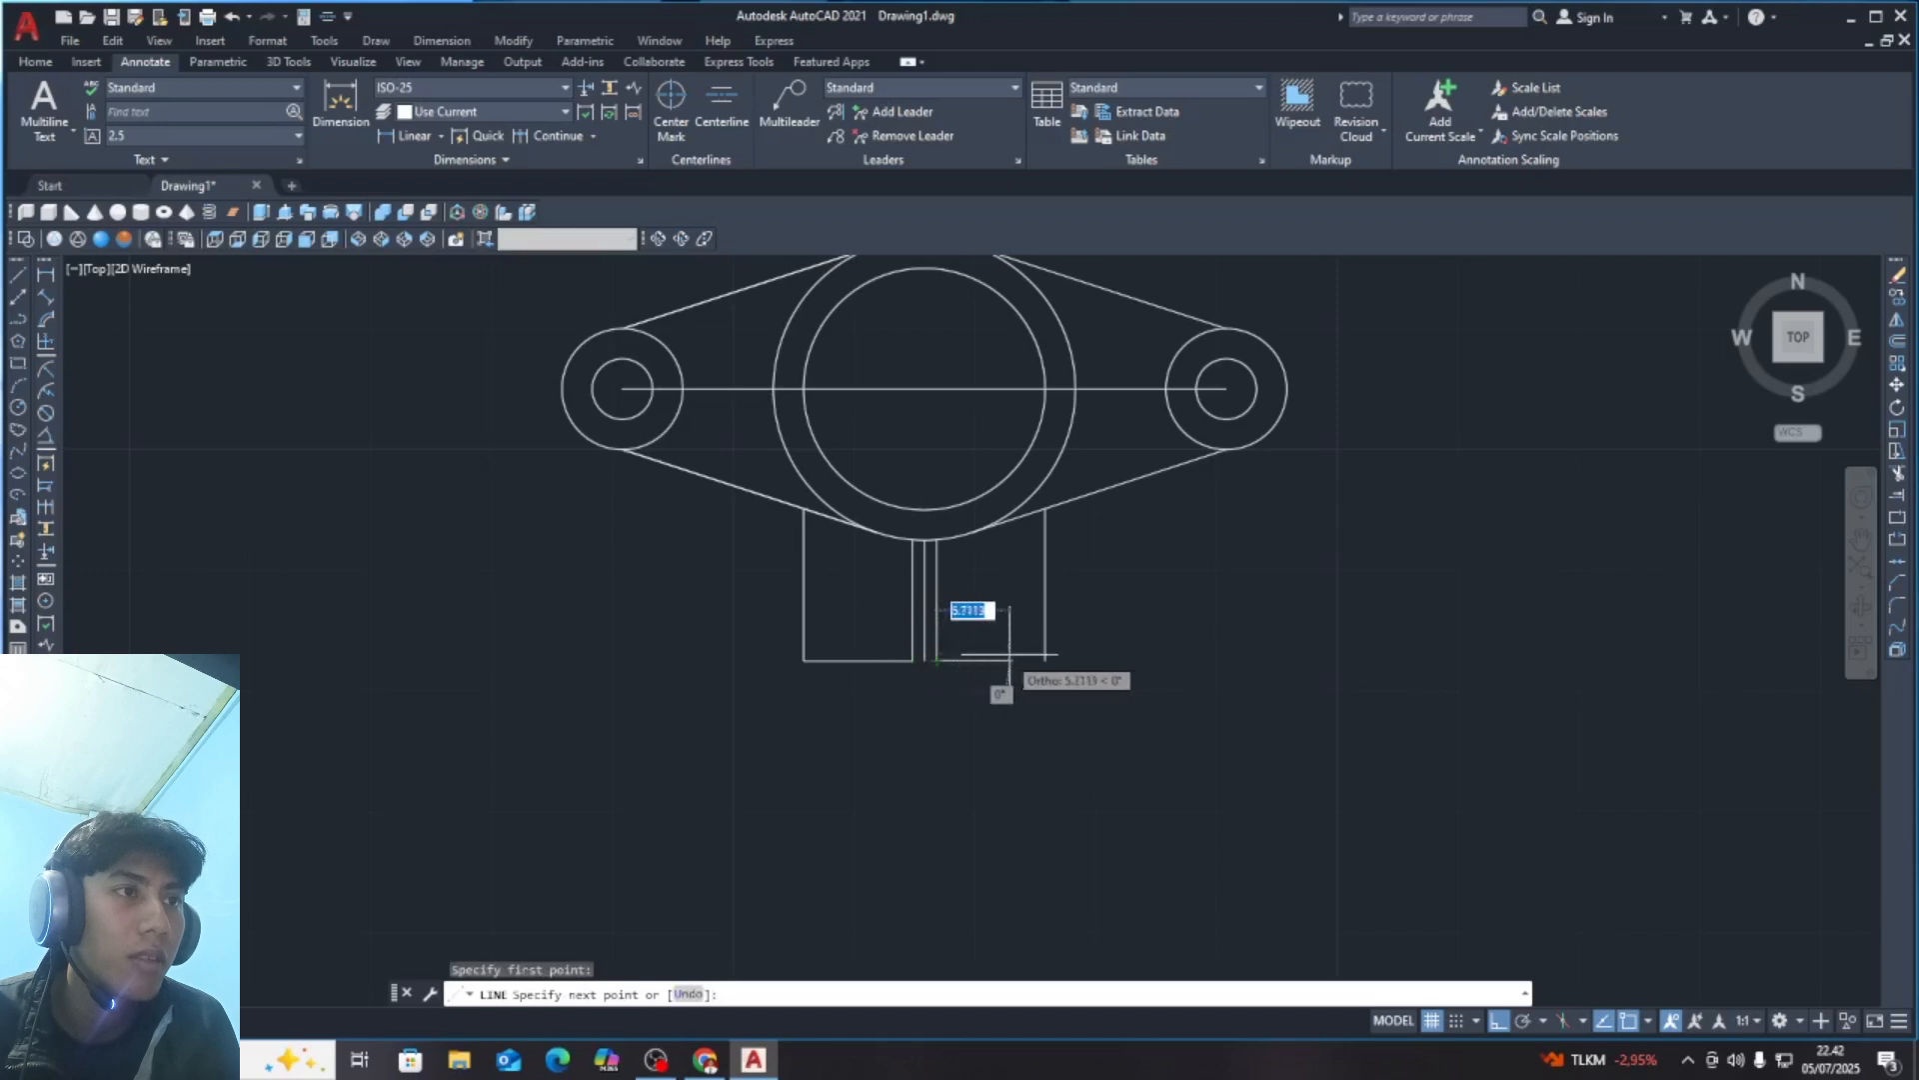
pyautogui.click(1045, 660)
pyautogui.press('Return')
# Delete the horizontal line joining the centres of the two small end circles.
pyautogui.scroll(-2, 1194, 583)
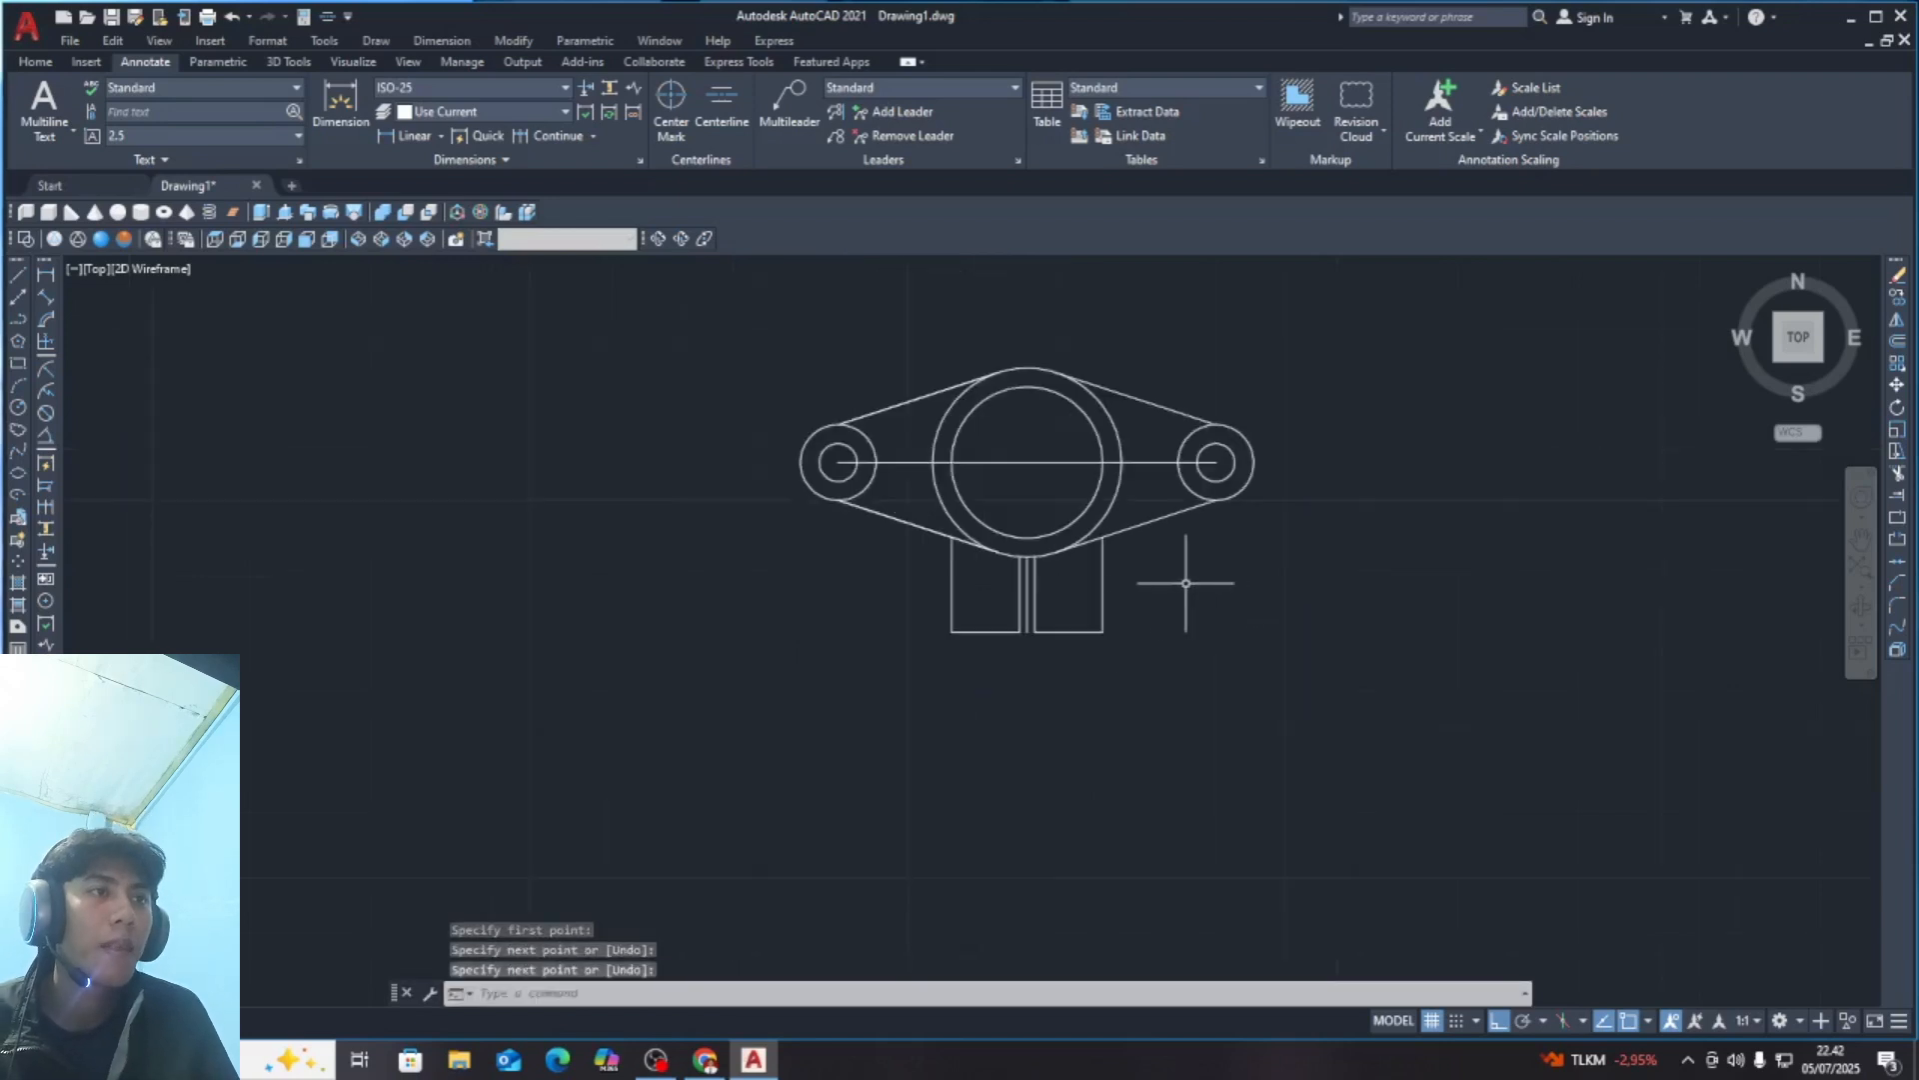
pyautogui.scroll(2, 1148, 586)
pyautogui.moveTo(1144, 590)
pyautogui.mouseDown(button='middle')
pyautogui.moveTo(1166, 647)
pyautogui.moveTo(1196, 652)
pyautogui.mouseUp(button='middle')
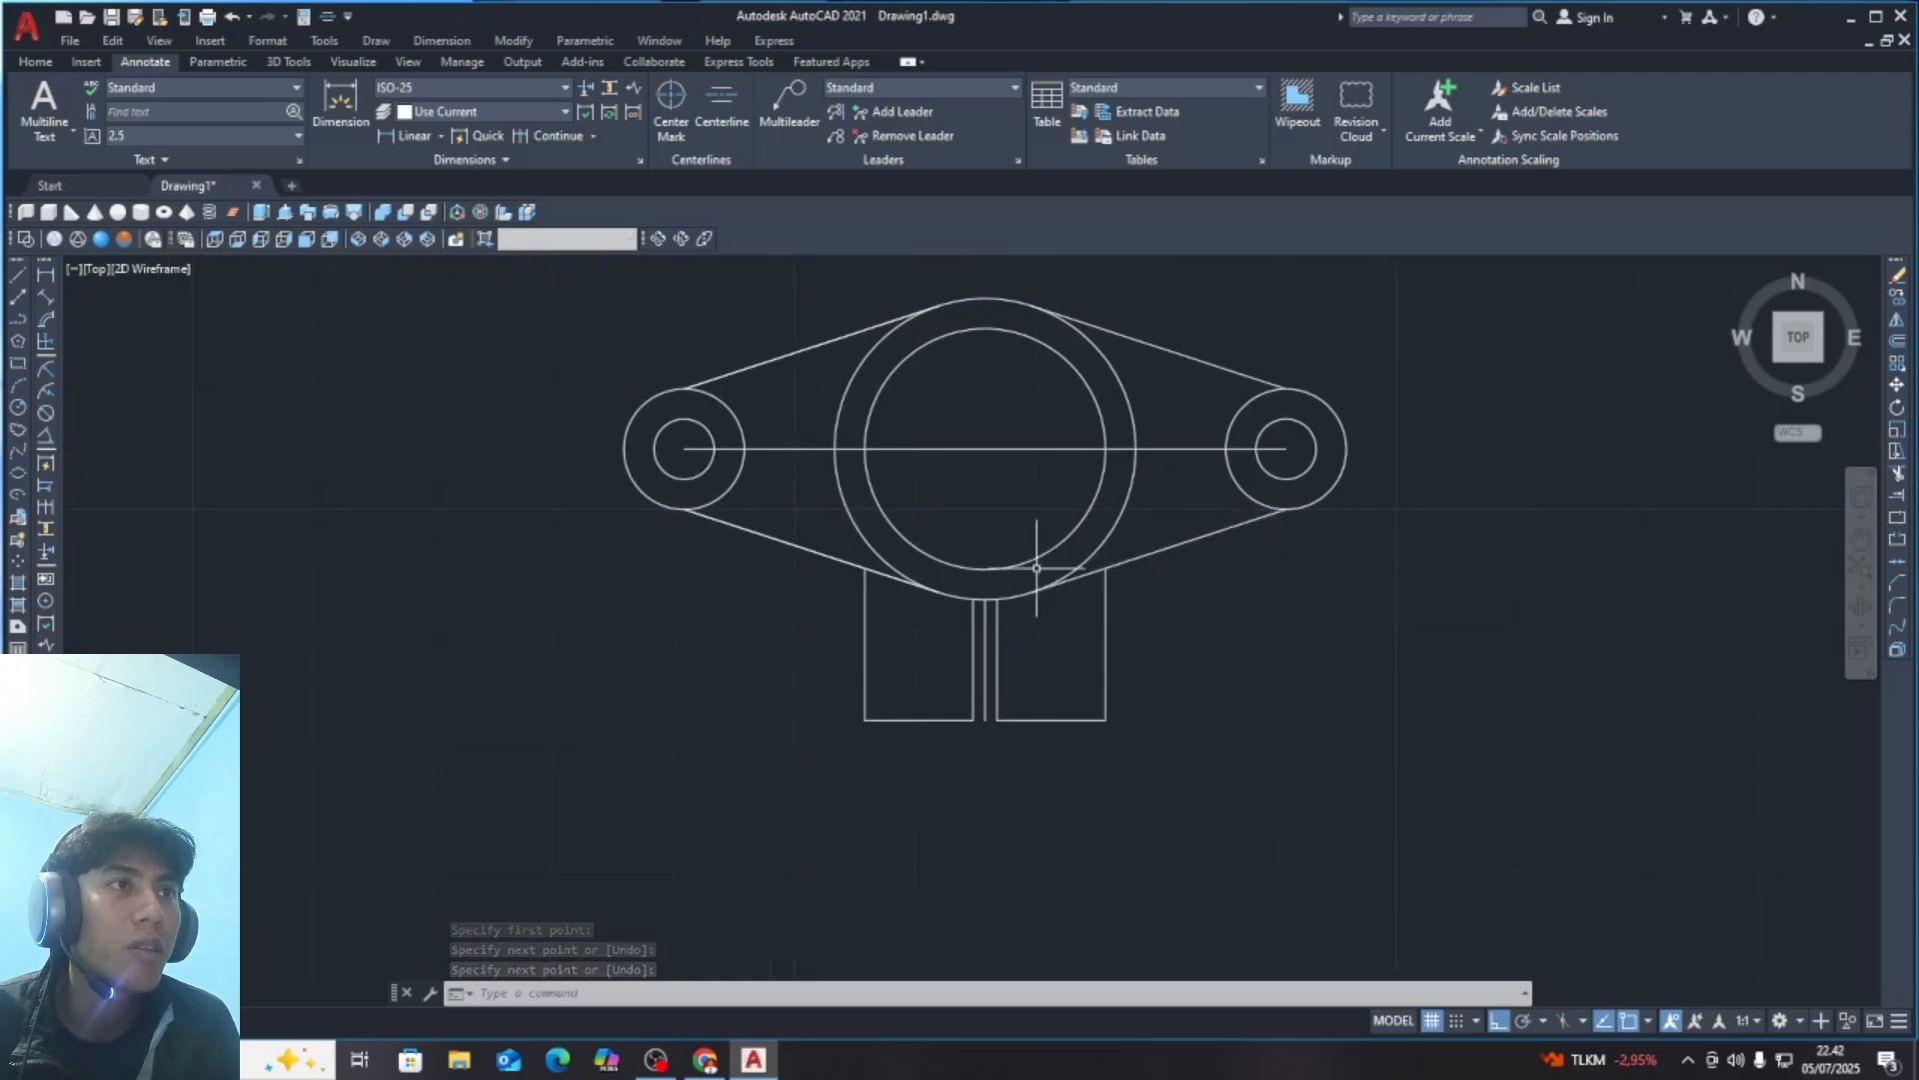
pyautogui.click(980, 450)
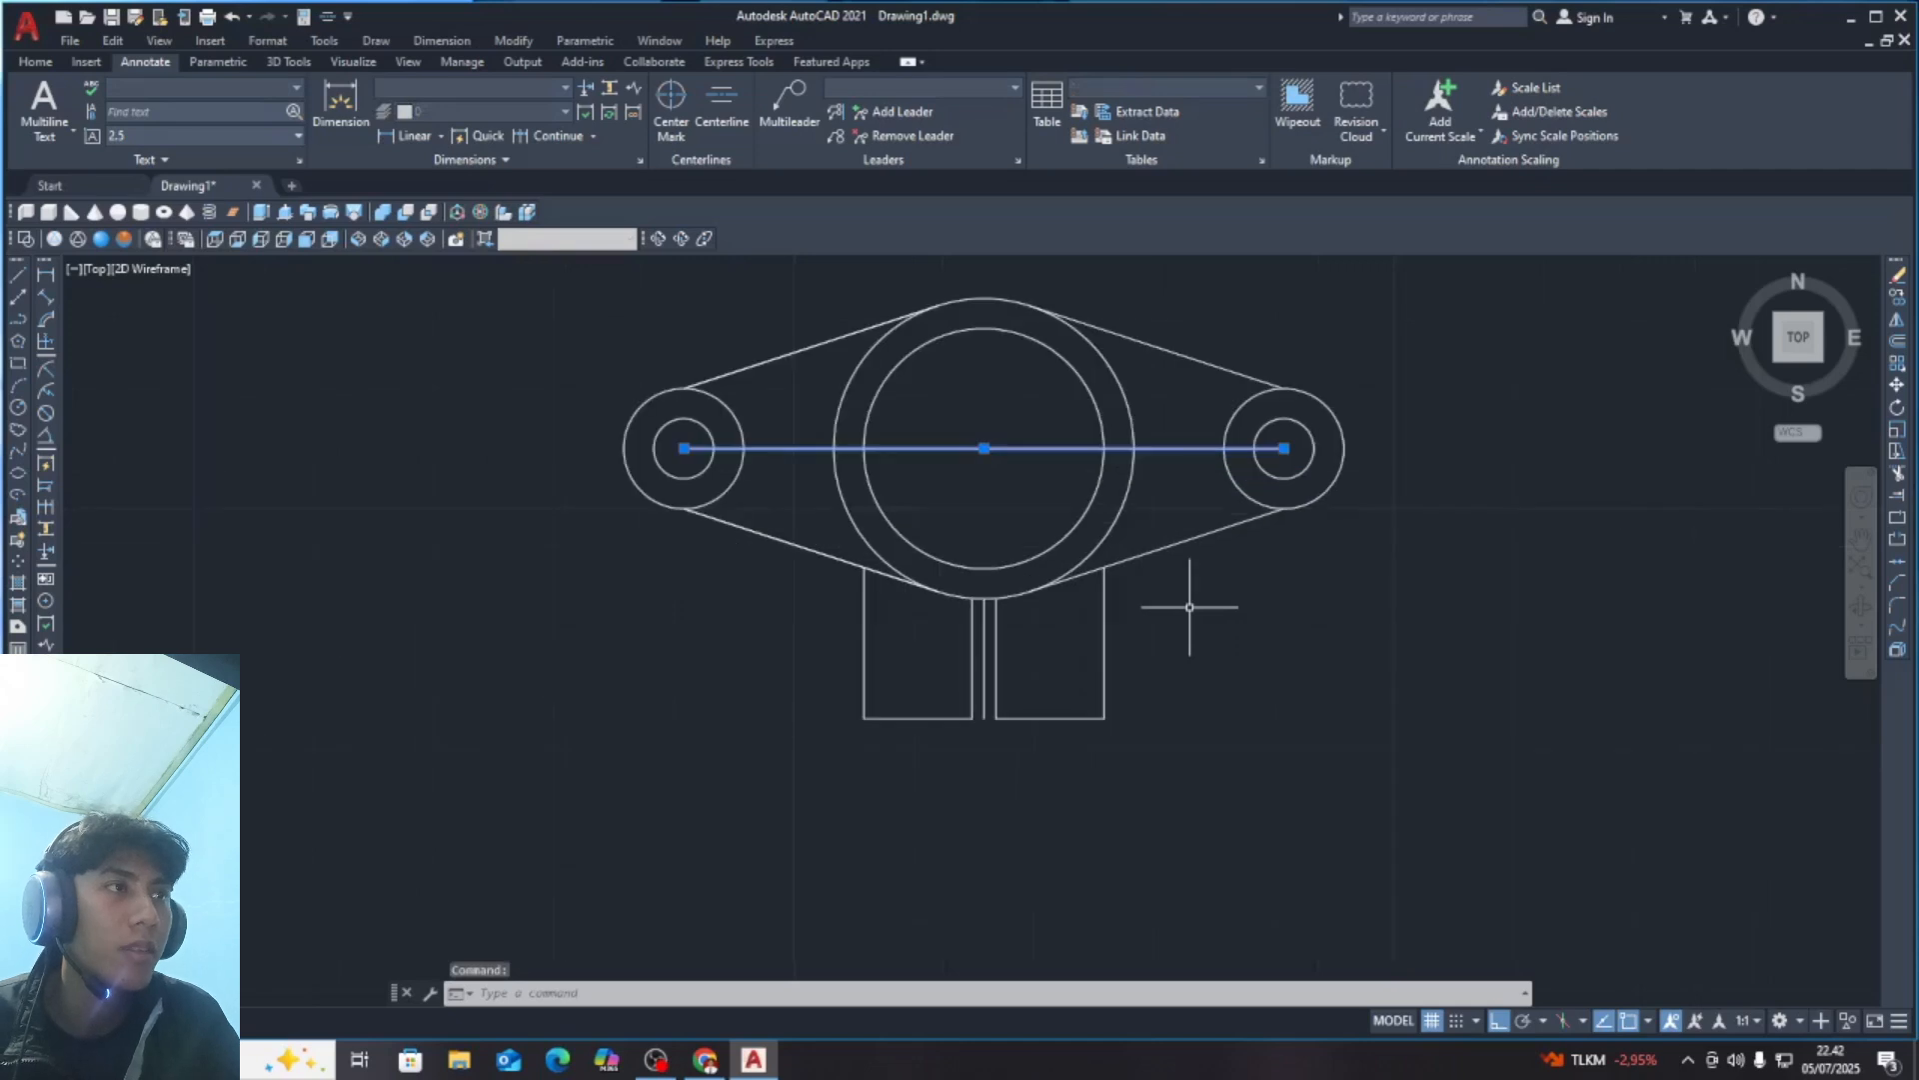
pyautogui.press('Delete')
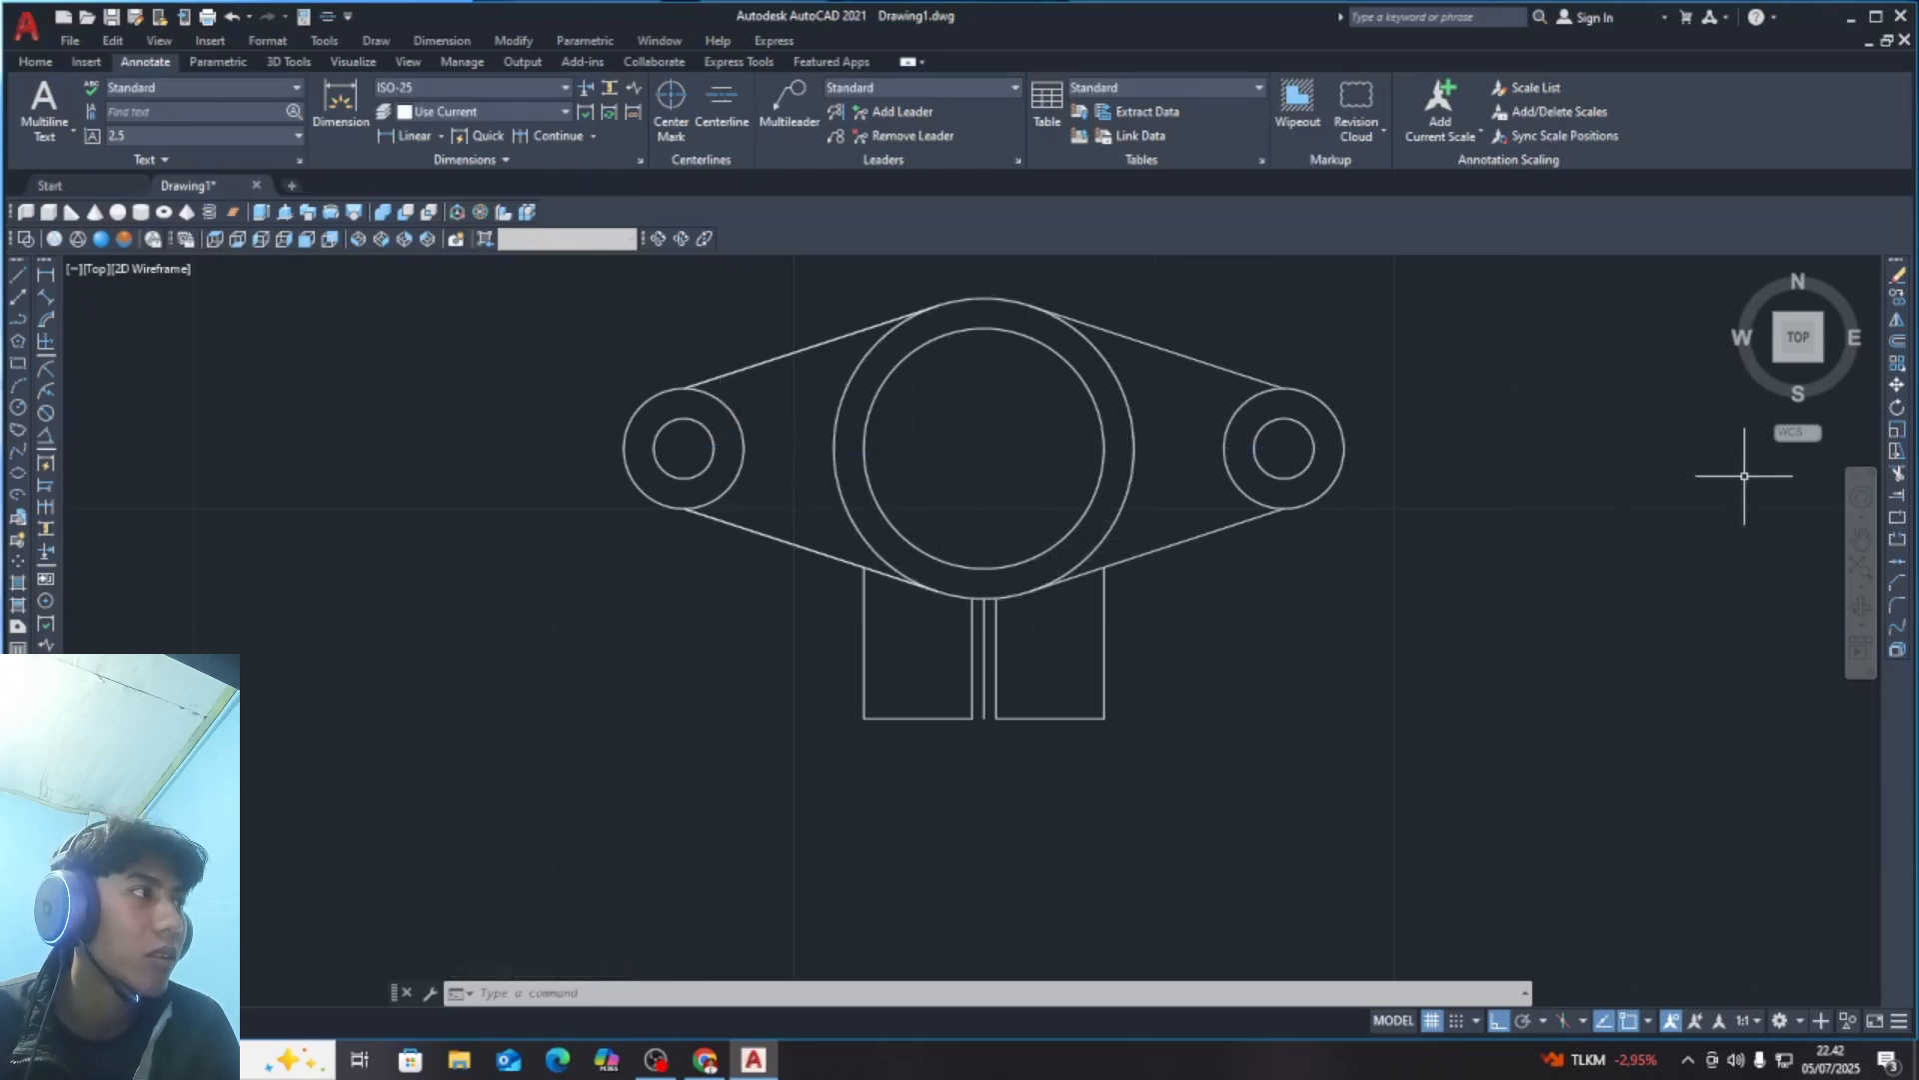
# Trim the lower tangent line ends inside the two rectangular tabs and remove the middle vertical line between the tabs.
pyautogui.click(1902, 478)
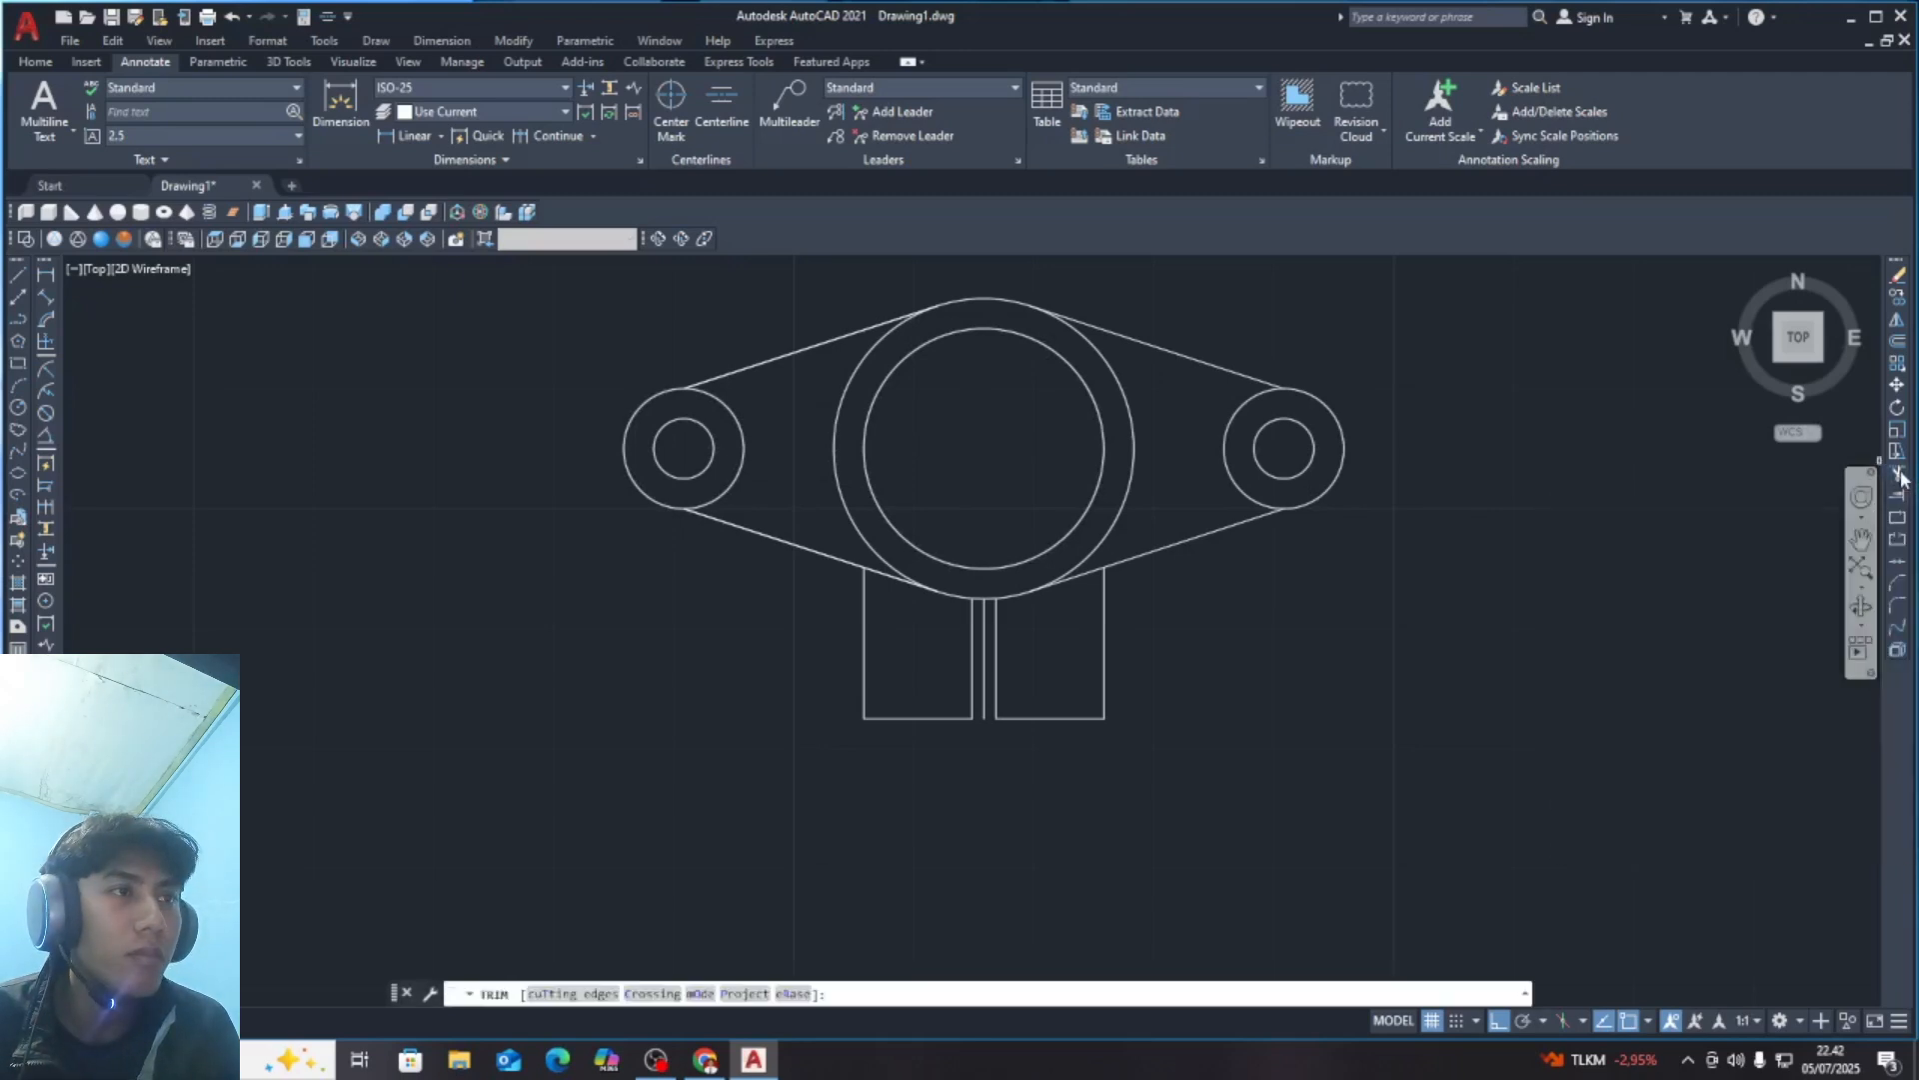
pyautogui.scroll(2, 1074, 608)
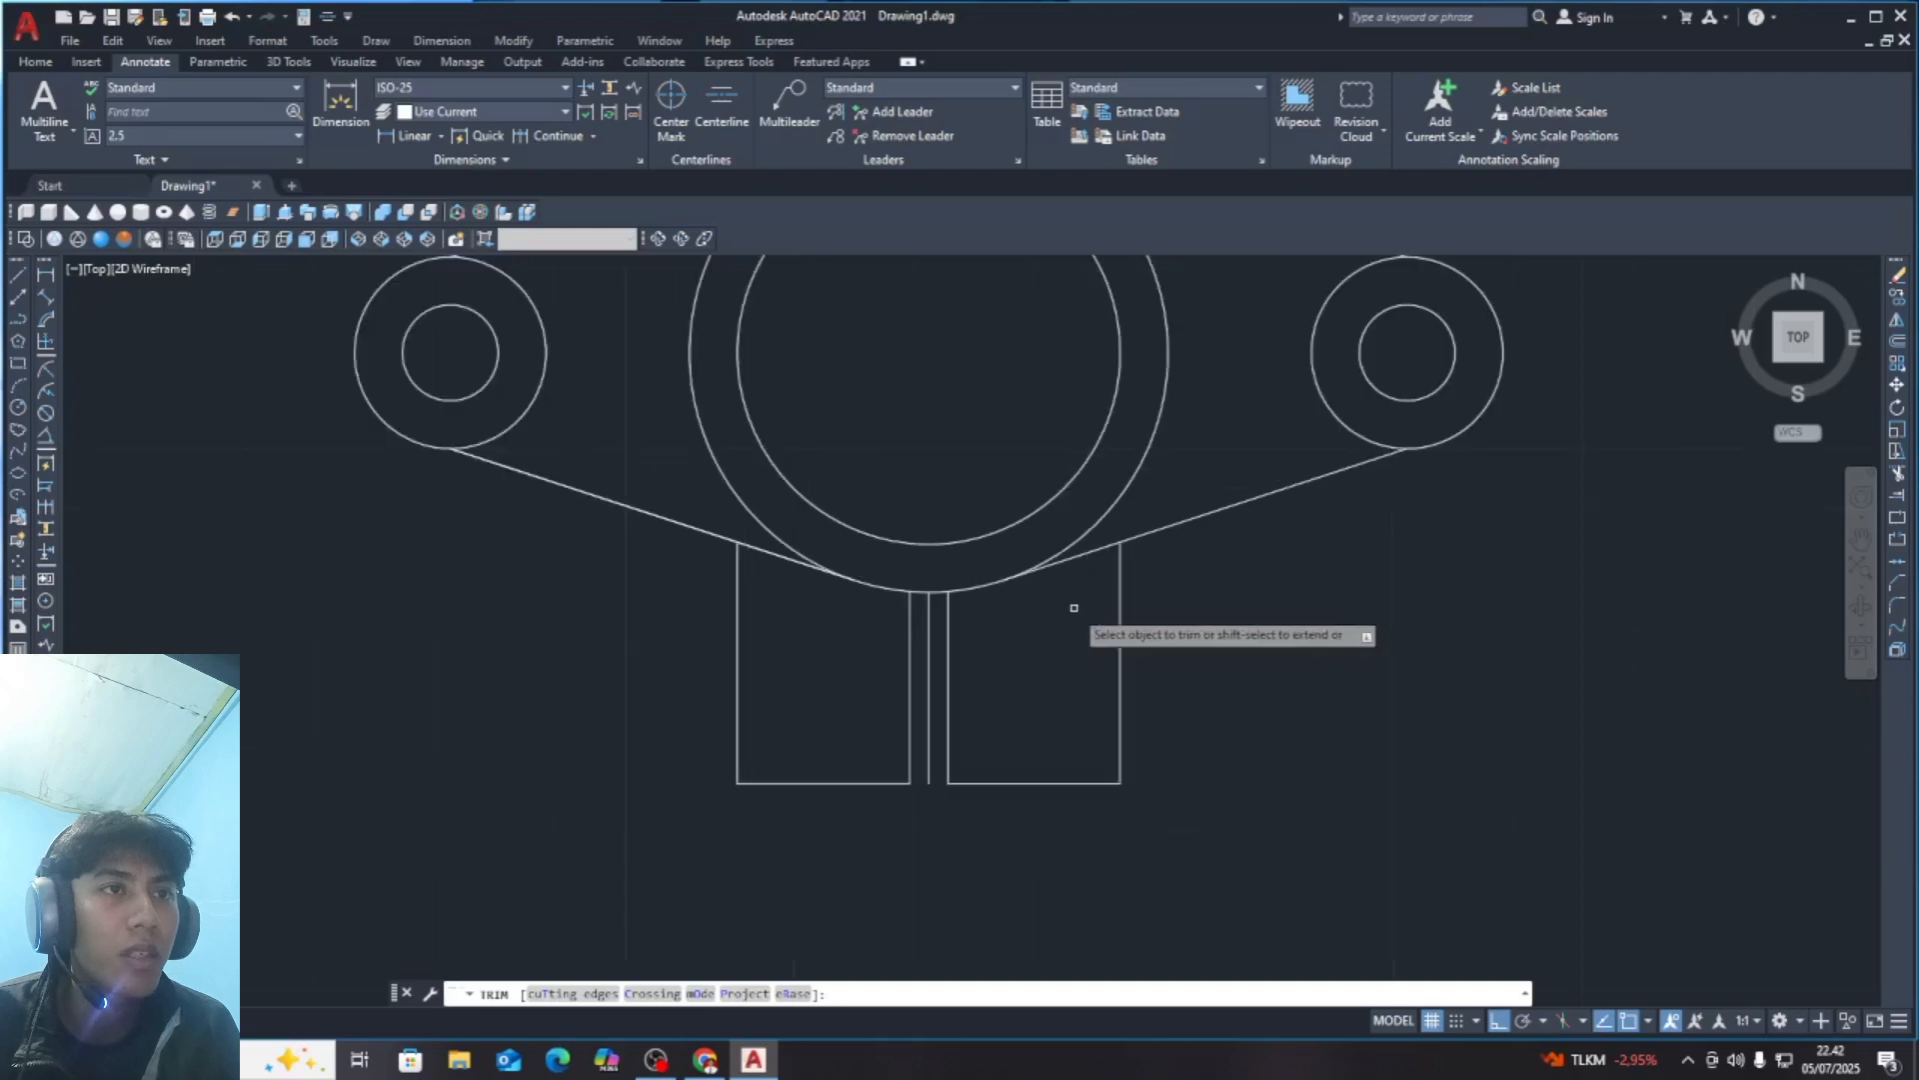
pyautogui.click(774, 555)
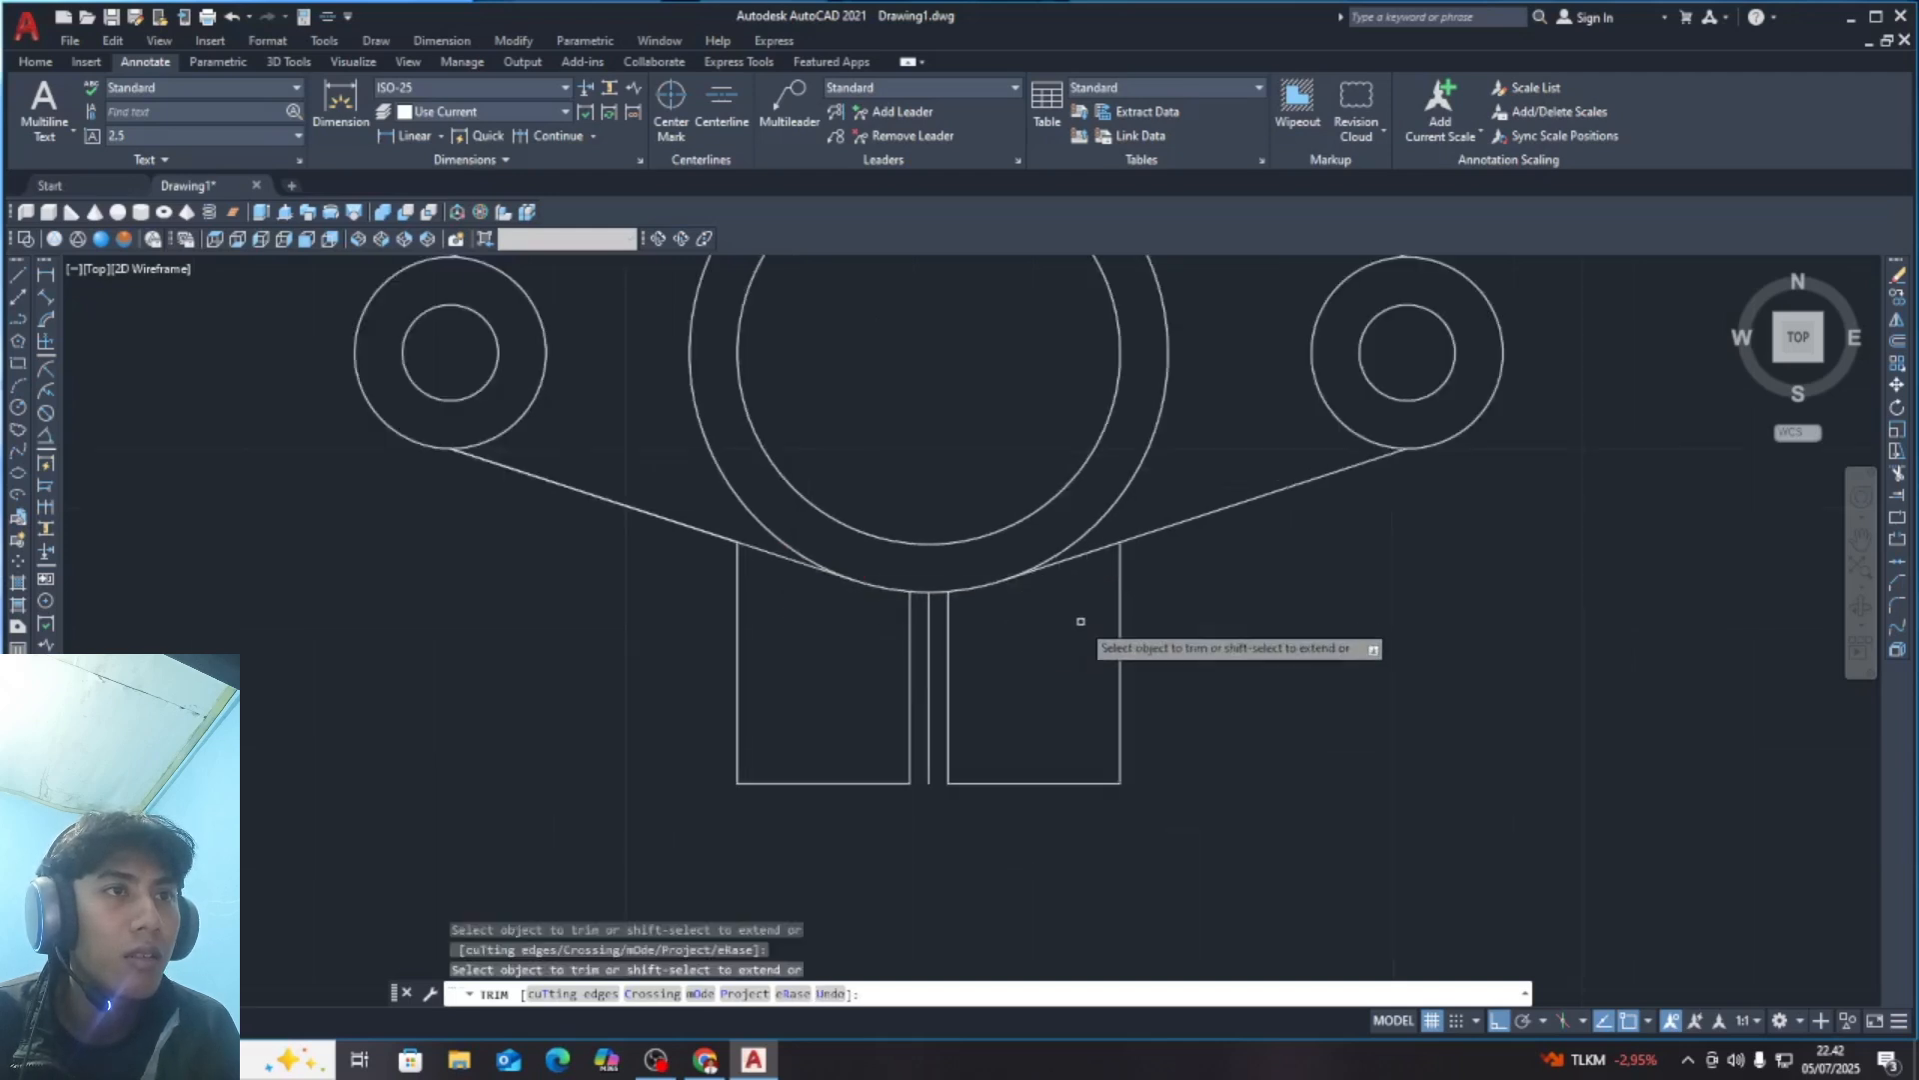
pyautogui.click(792, 549)
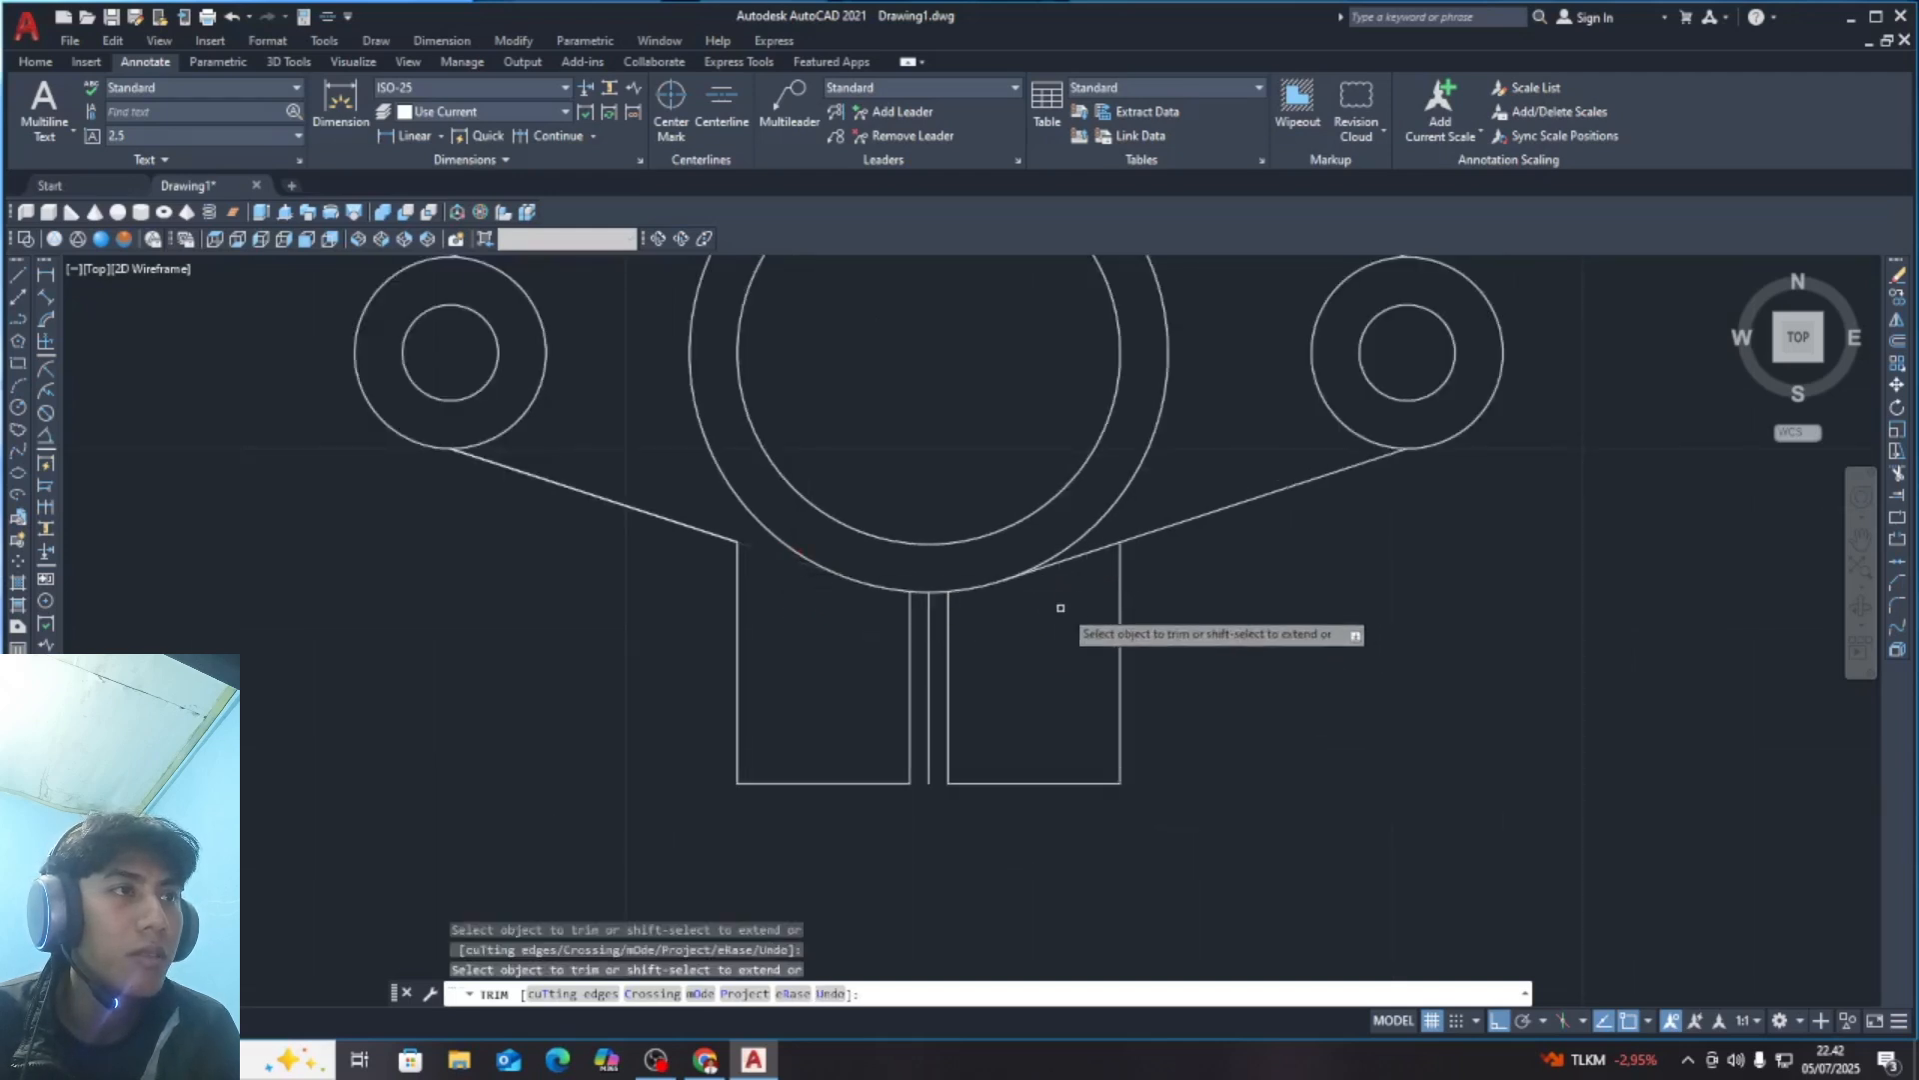
pyautogui.click(1090, 553)
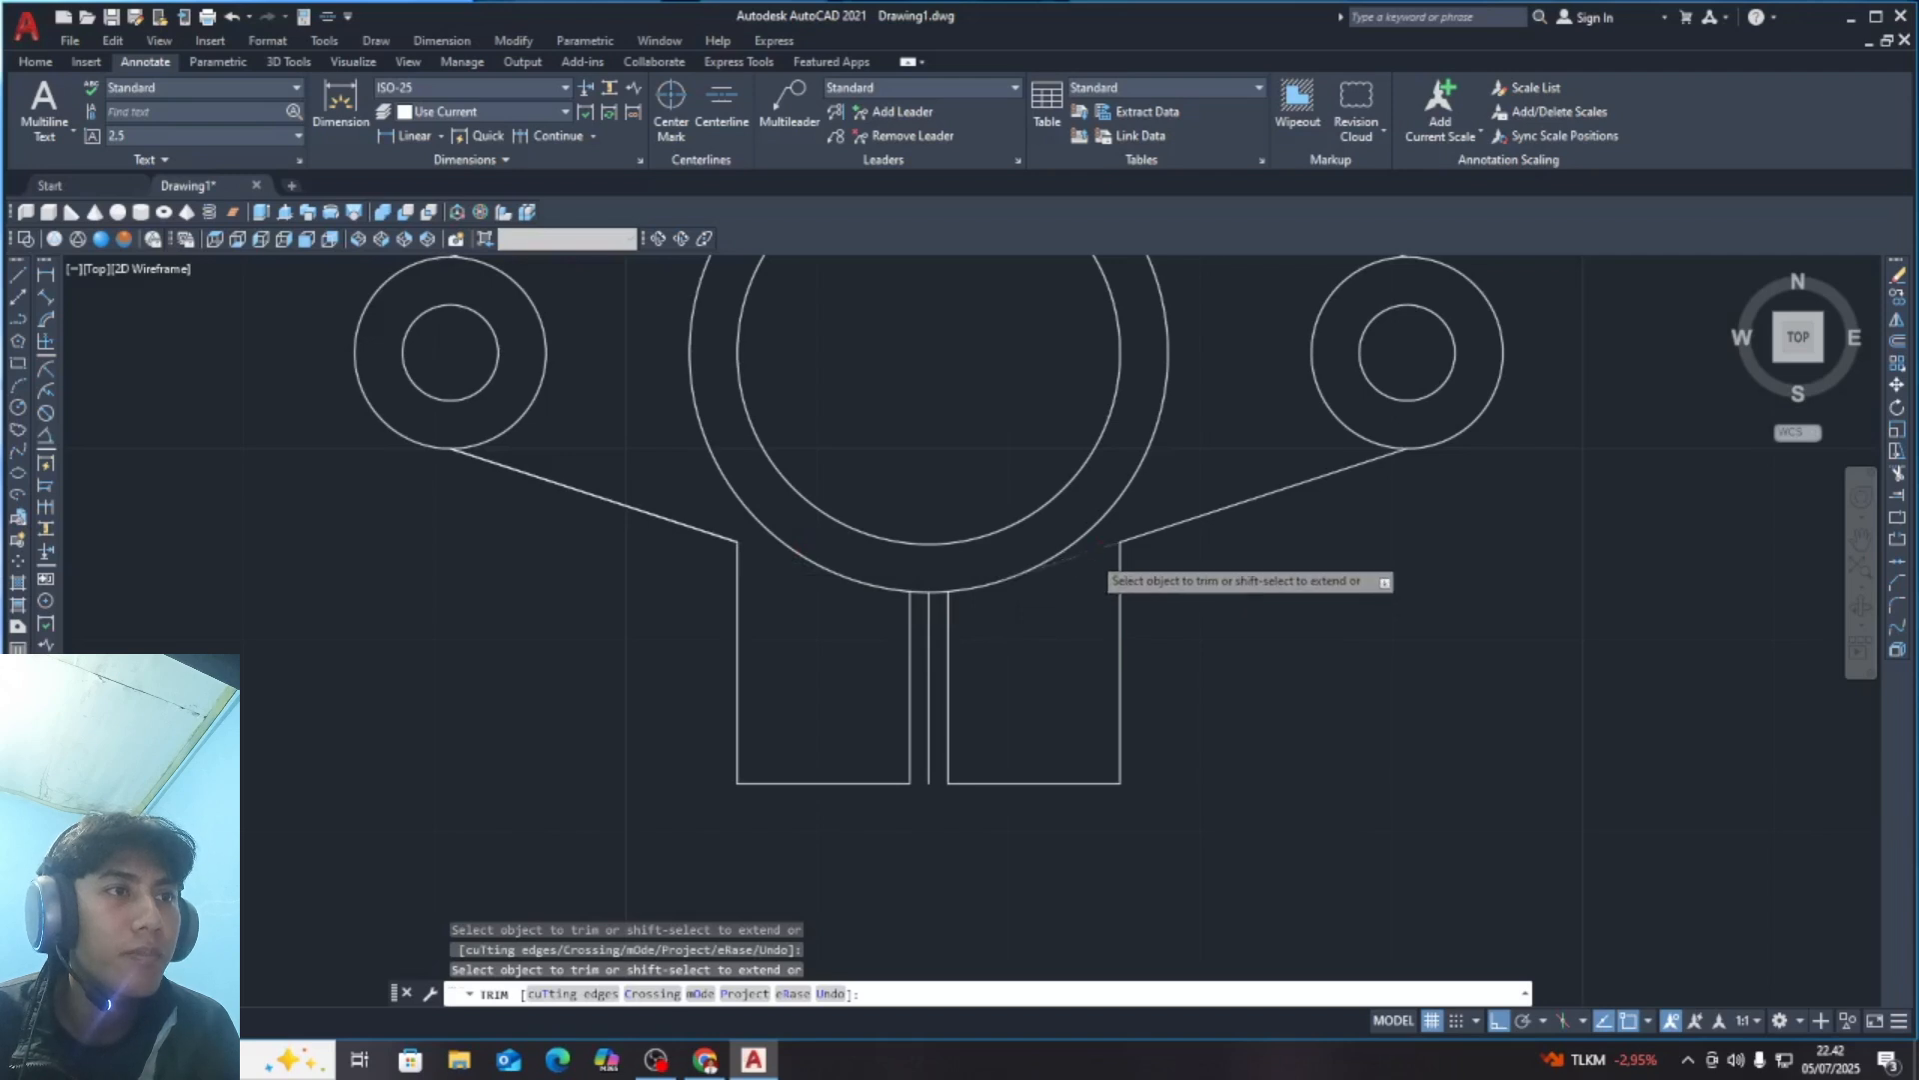
pyautogui.click(927, 655)
pyautogui.scroll(-2, 714, 450)
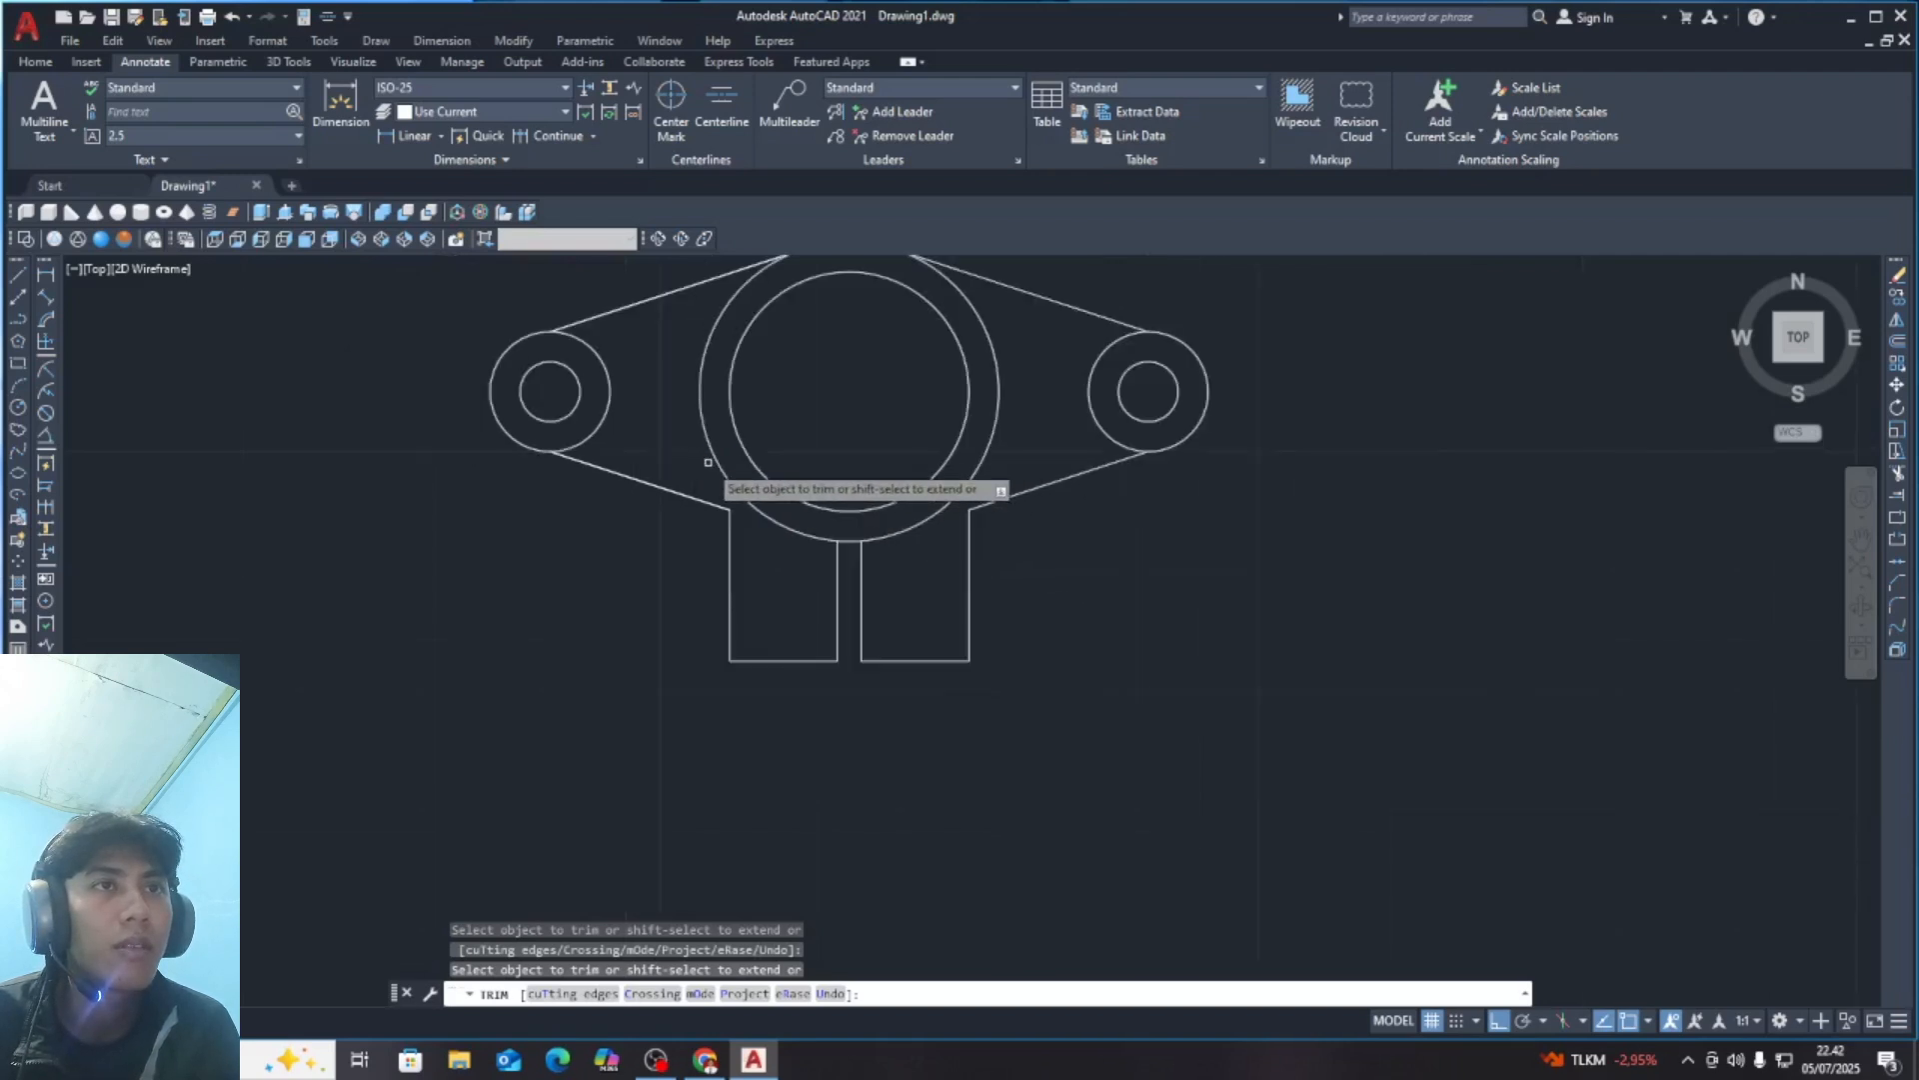
# Trim the inward-facing arcs of both outer end circles between their tangent lines.
pyautogui.click(609, 393)
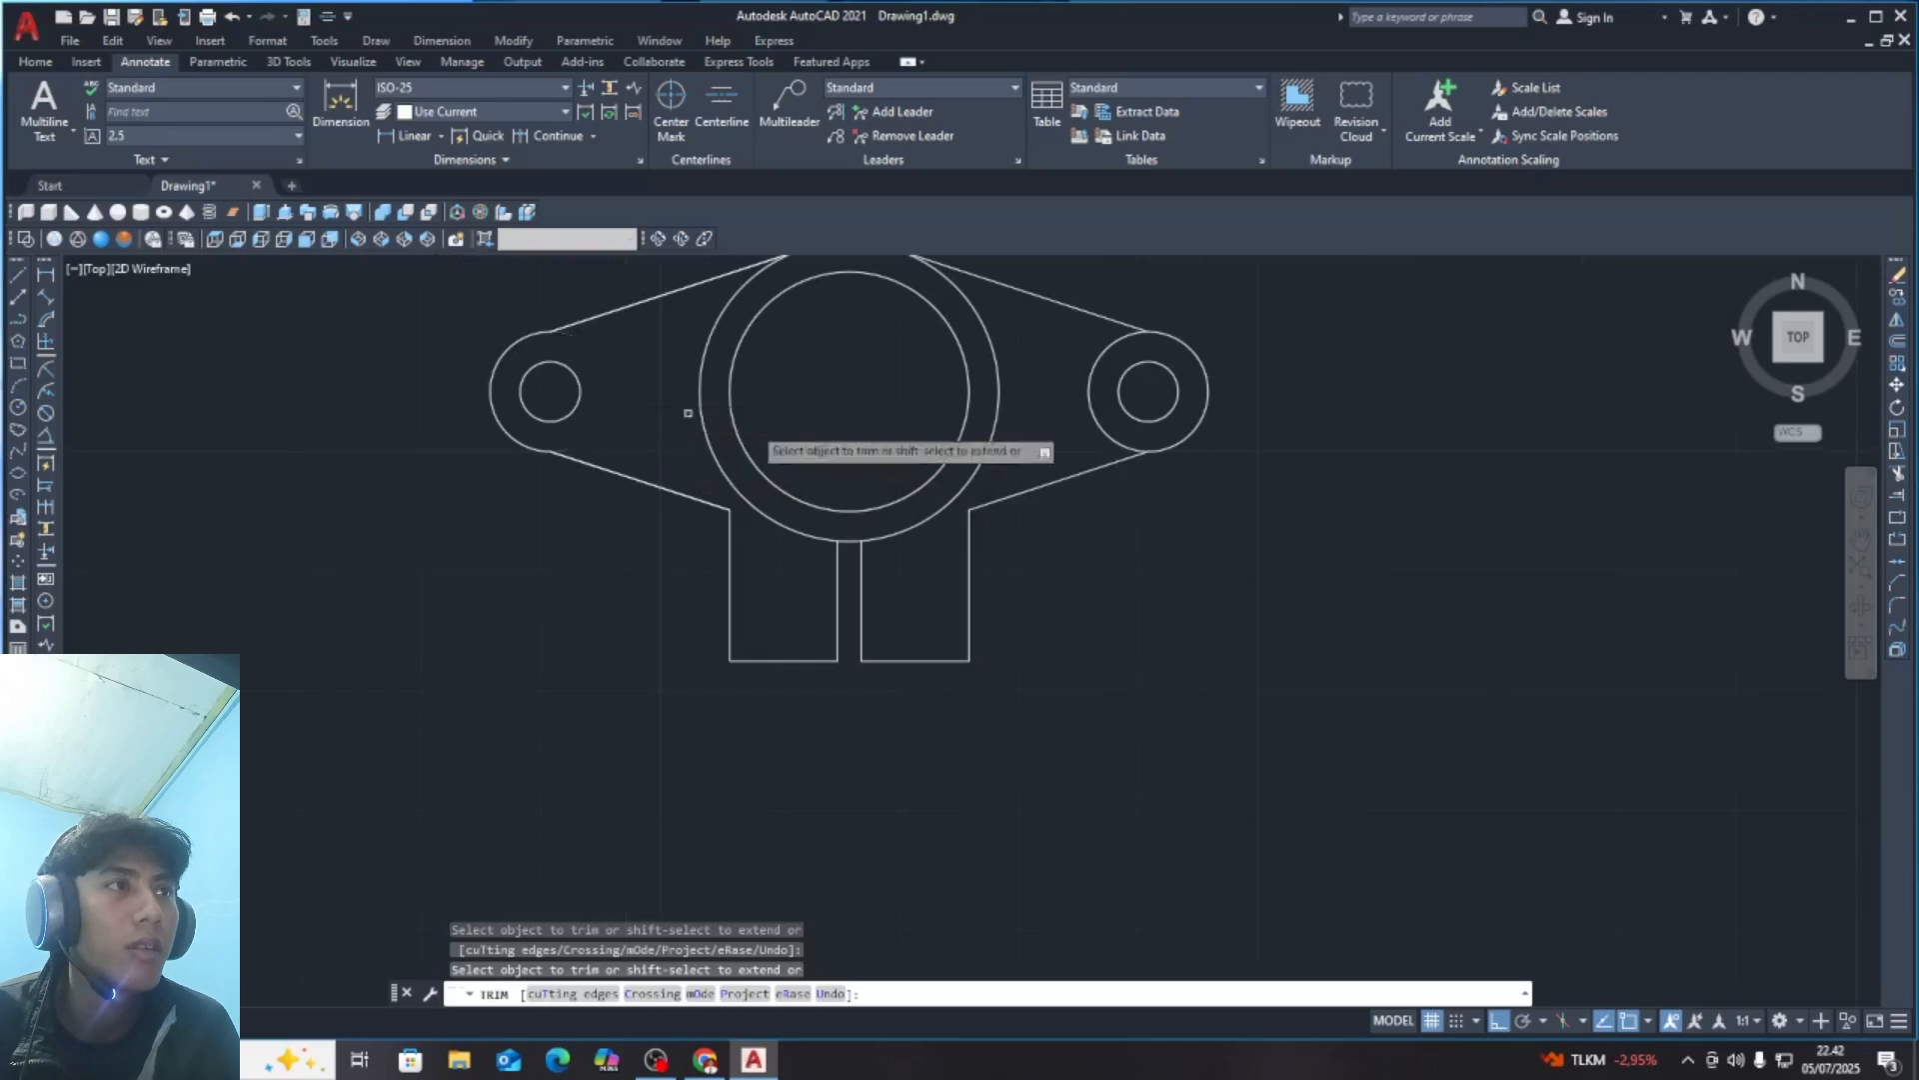
pyautogui.click(1089, 417)
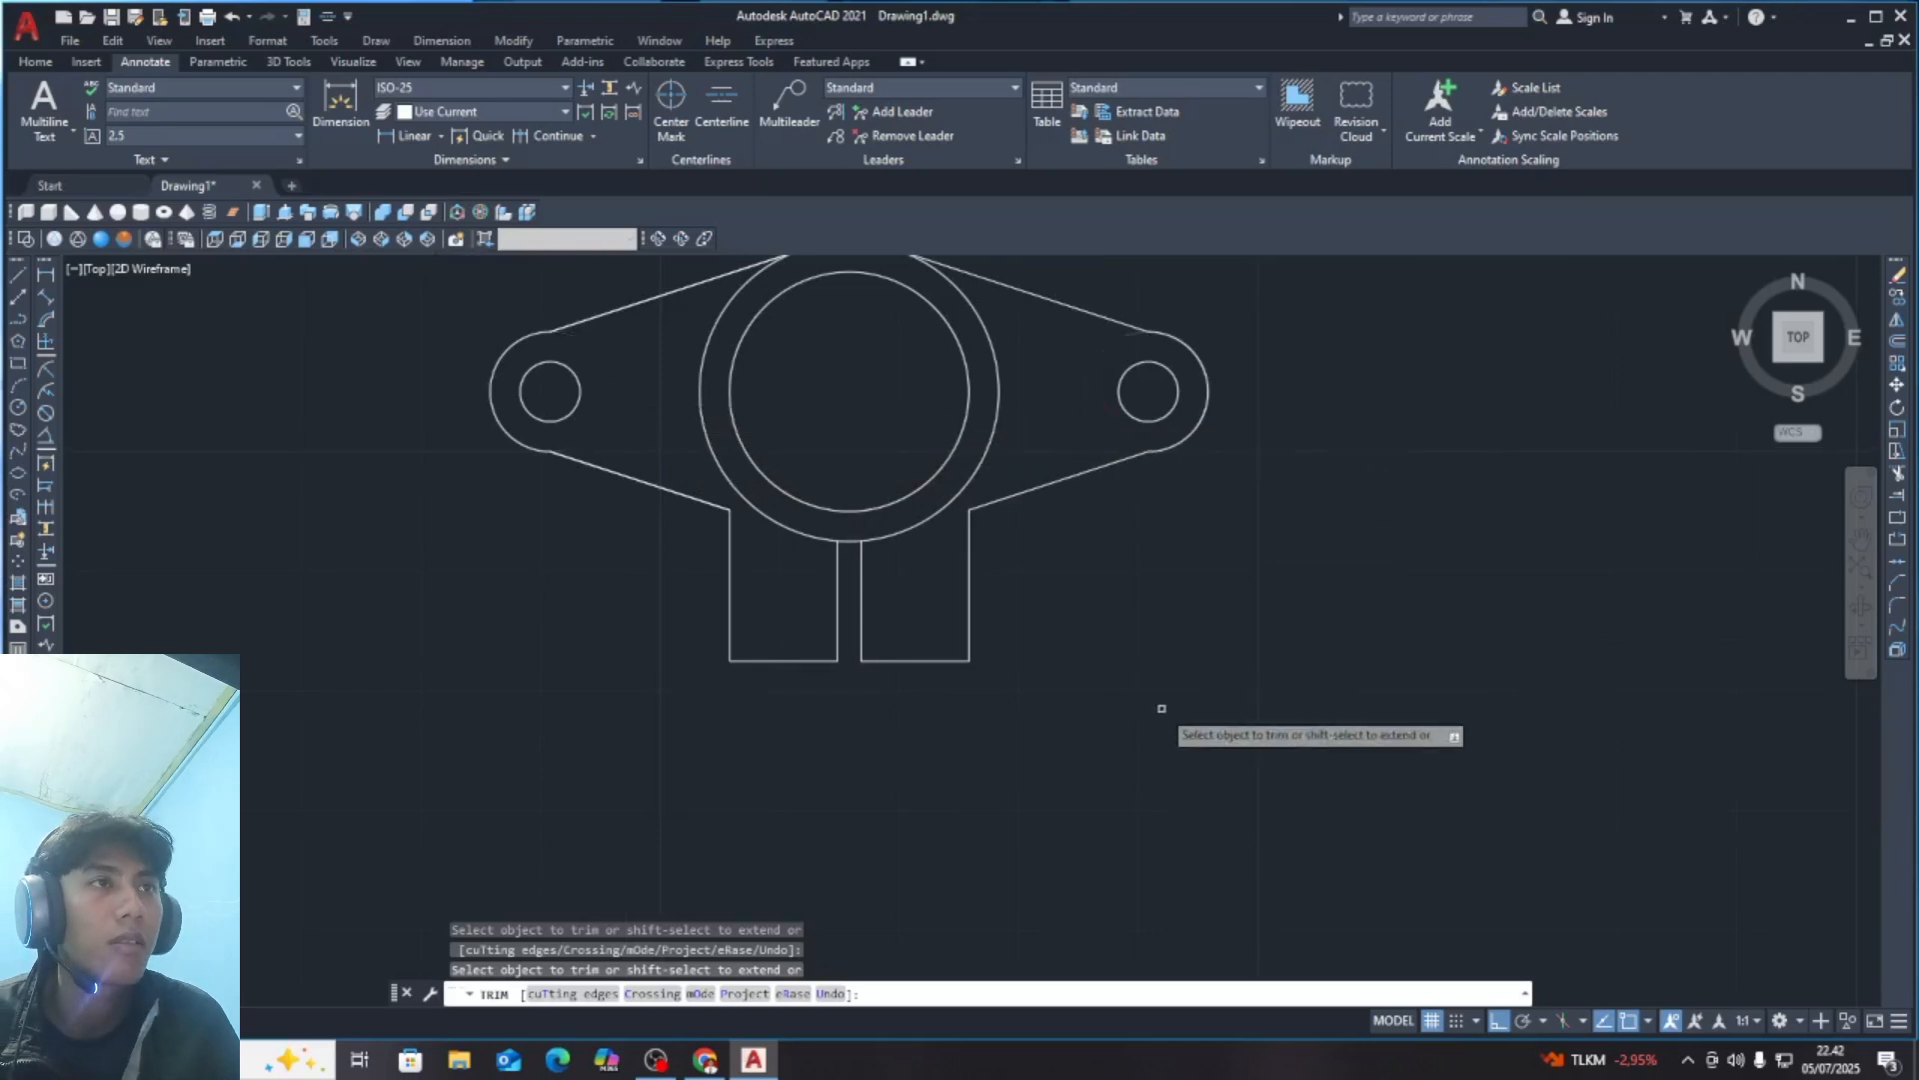
pyautogui.press('Return')
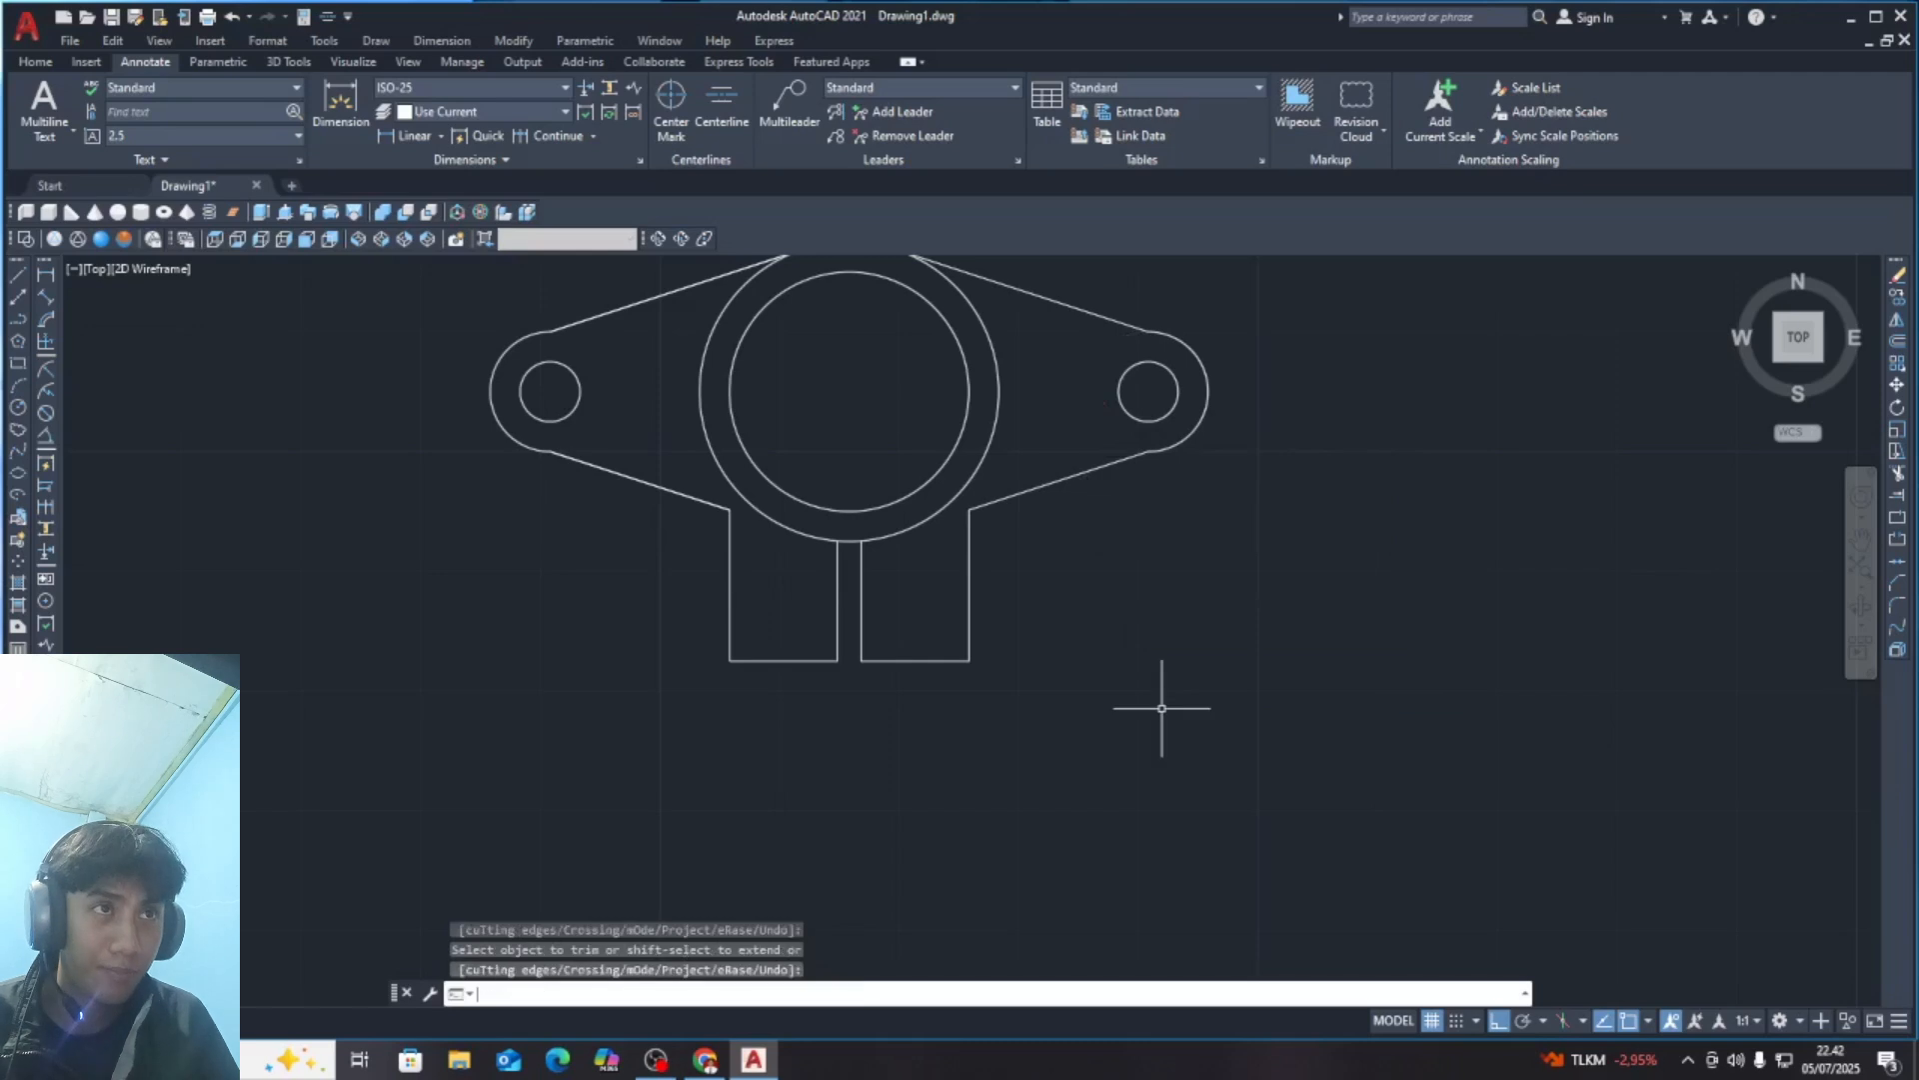
# Switch the drawing to the SE Isometric view.
pyautogui.scroll(-2, 1006, 523)
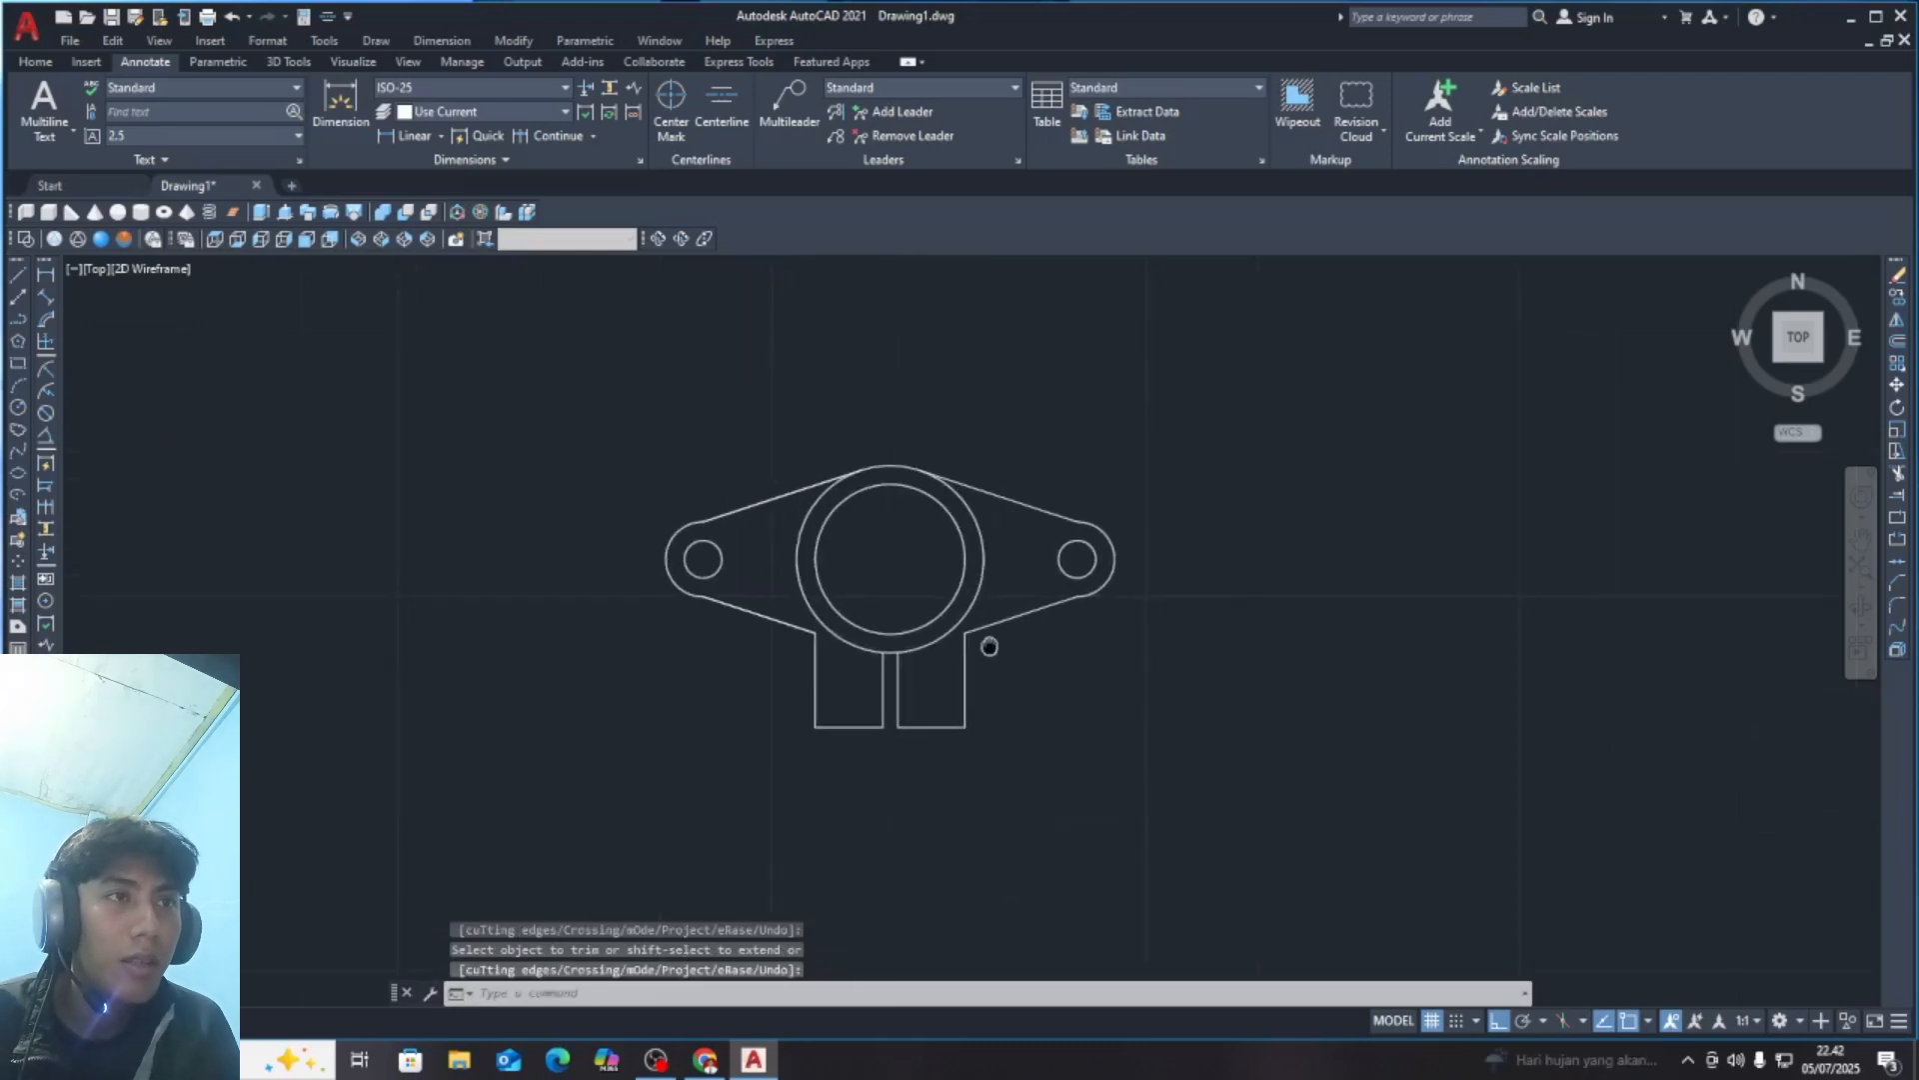
pyautogui.moveTo(1088, 615); pyautogui.dragTo(1082, 582, button='middle')
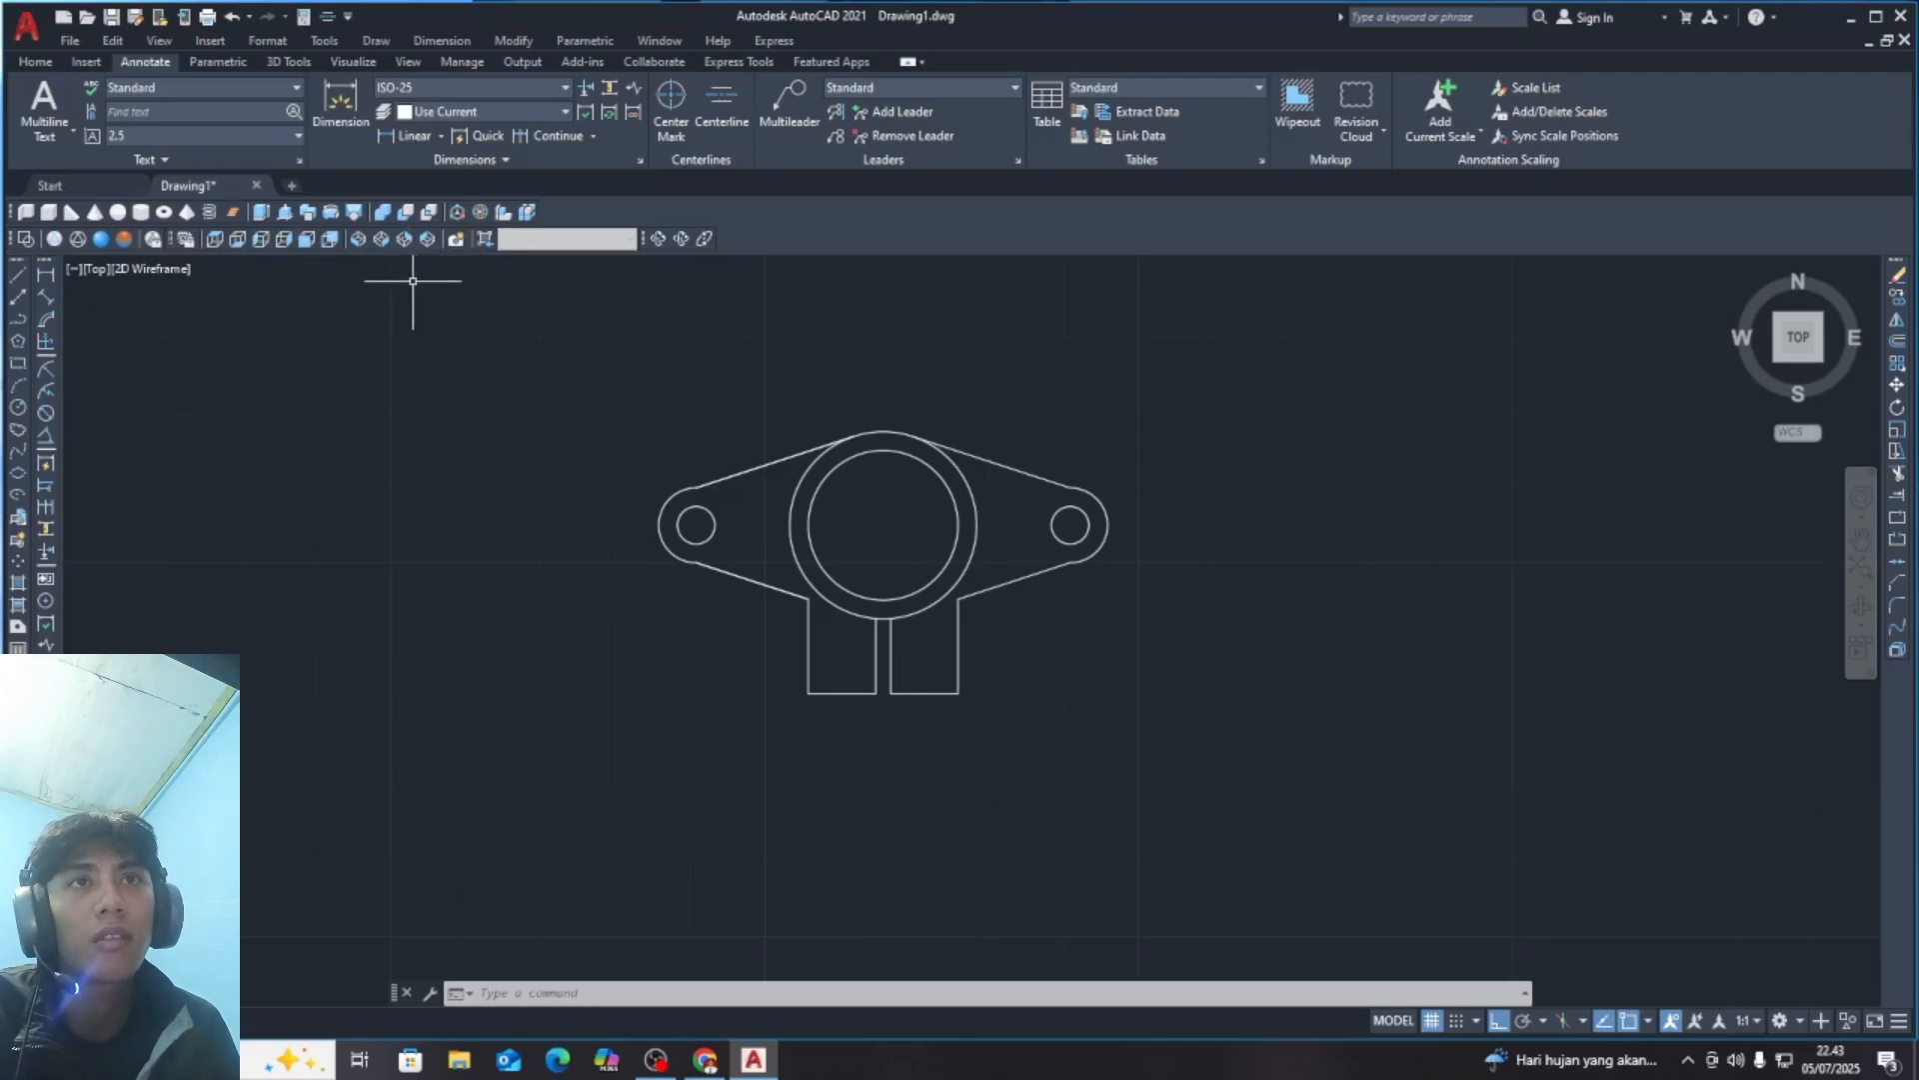
pyautogui.click(381, 241)
pyautogui.scroll(-4, 785, 440)
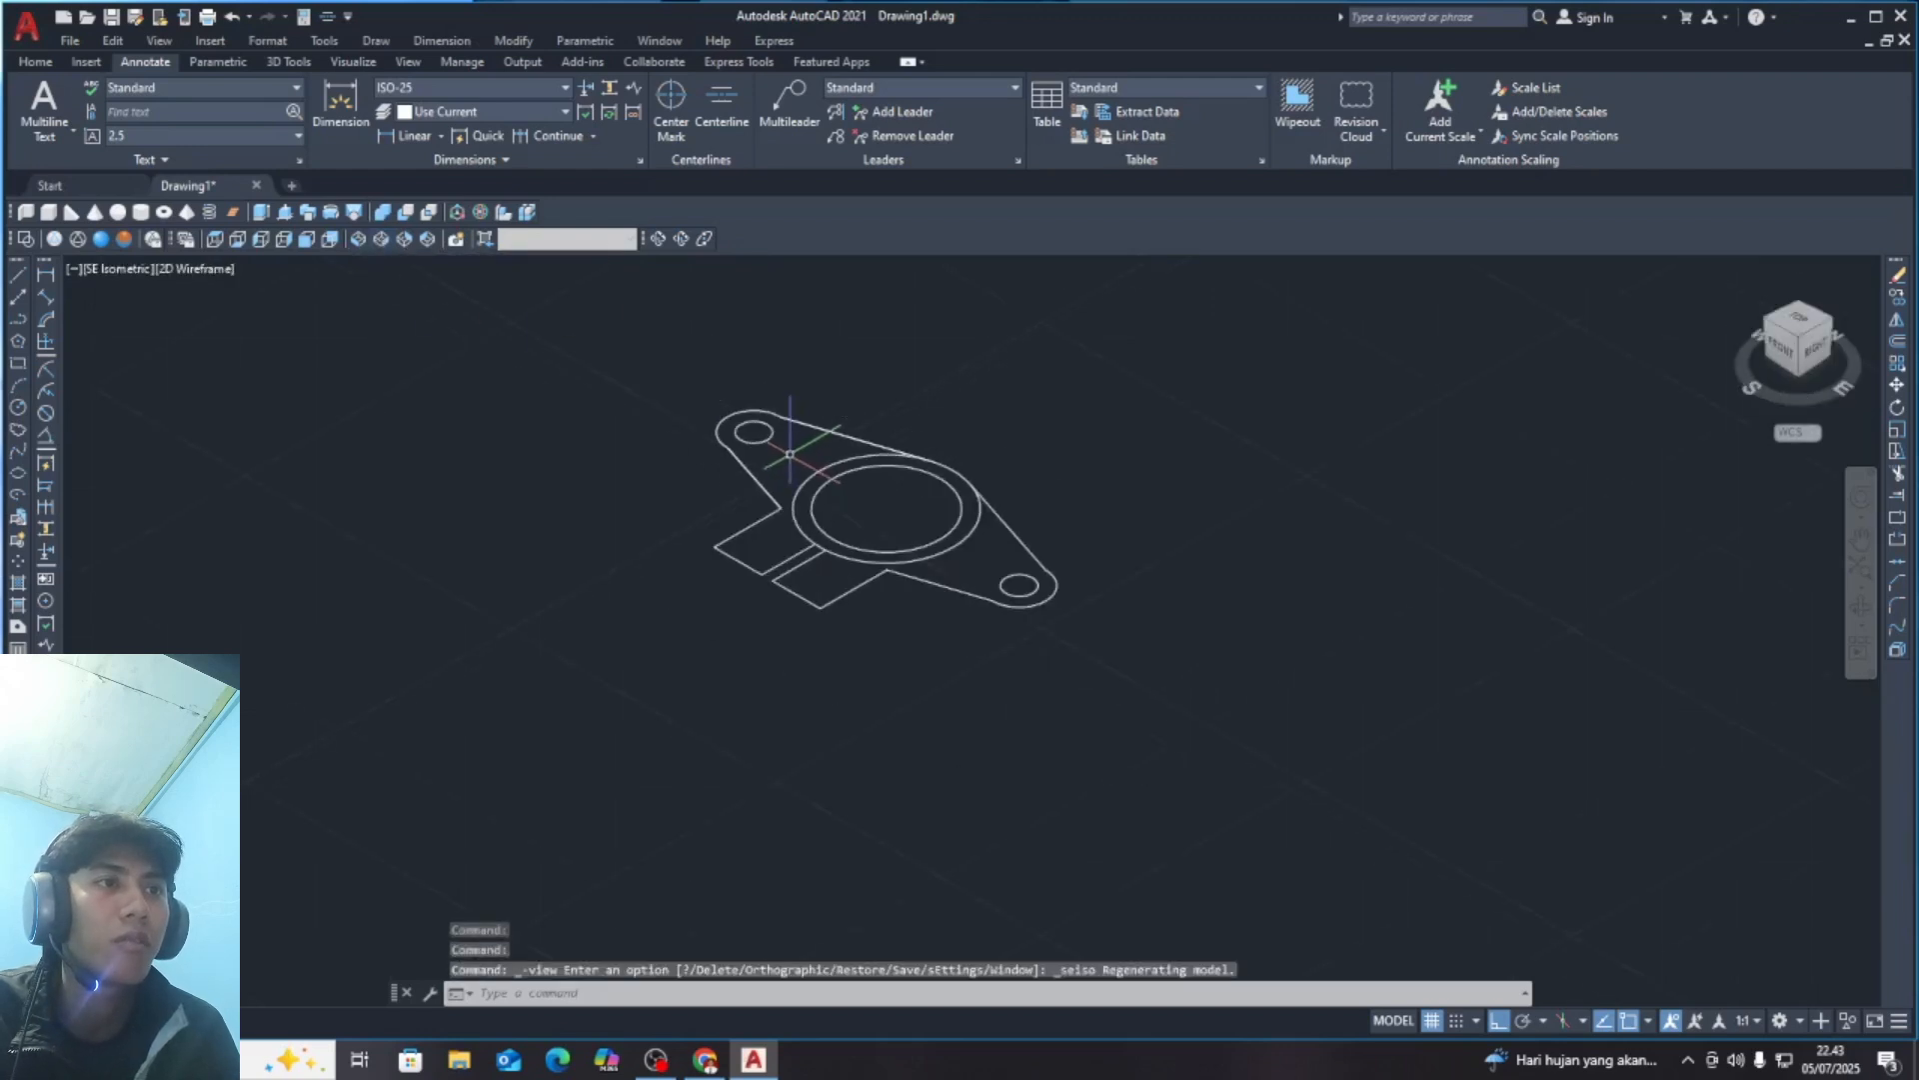
pyautogui.scroll(3, 841, 488)
pyautogui.scroll(-1, 866, 514)
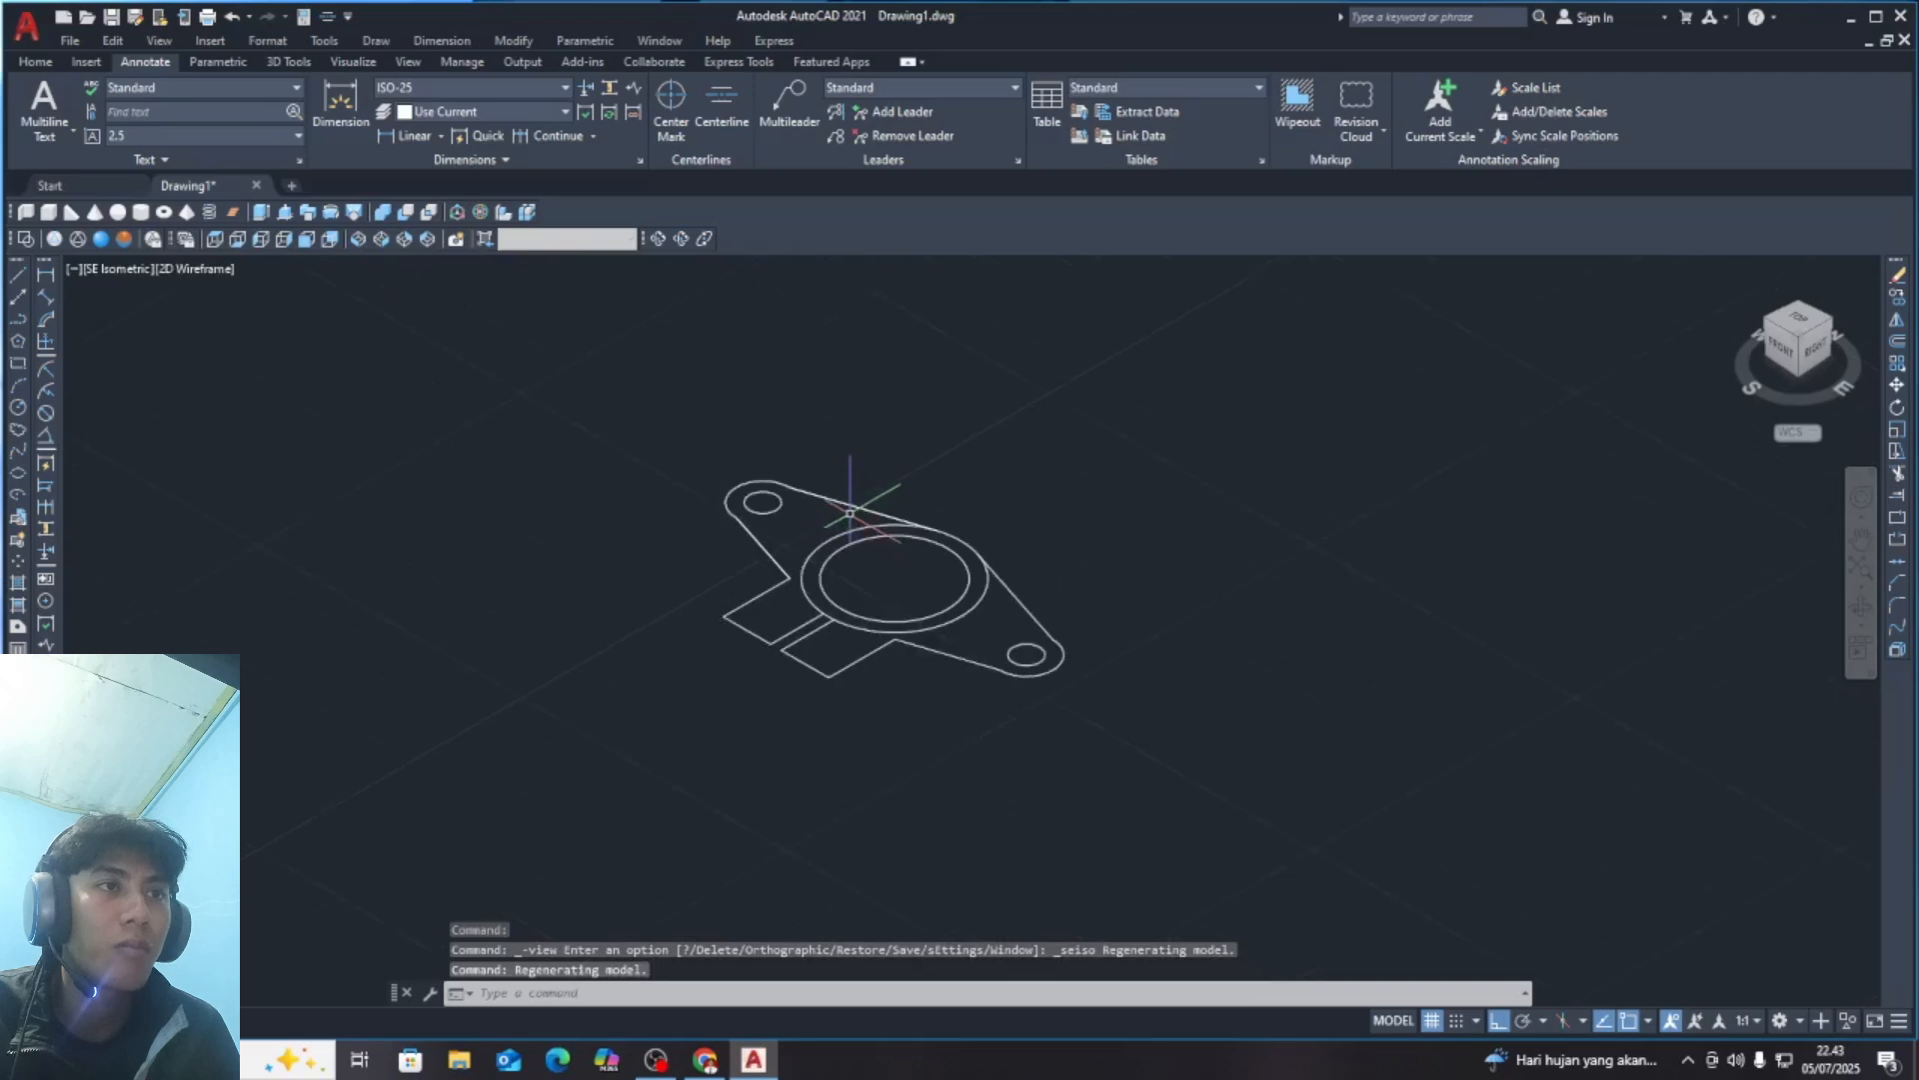
pyautogui.moveTo(1033, 590); pyautogui.dragTo(1034, 574, button='middle')
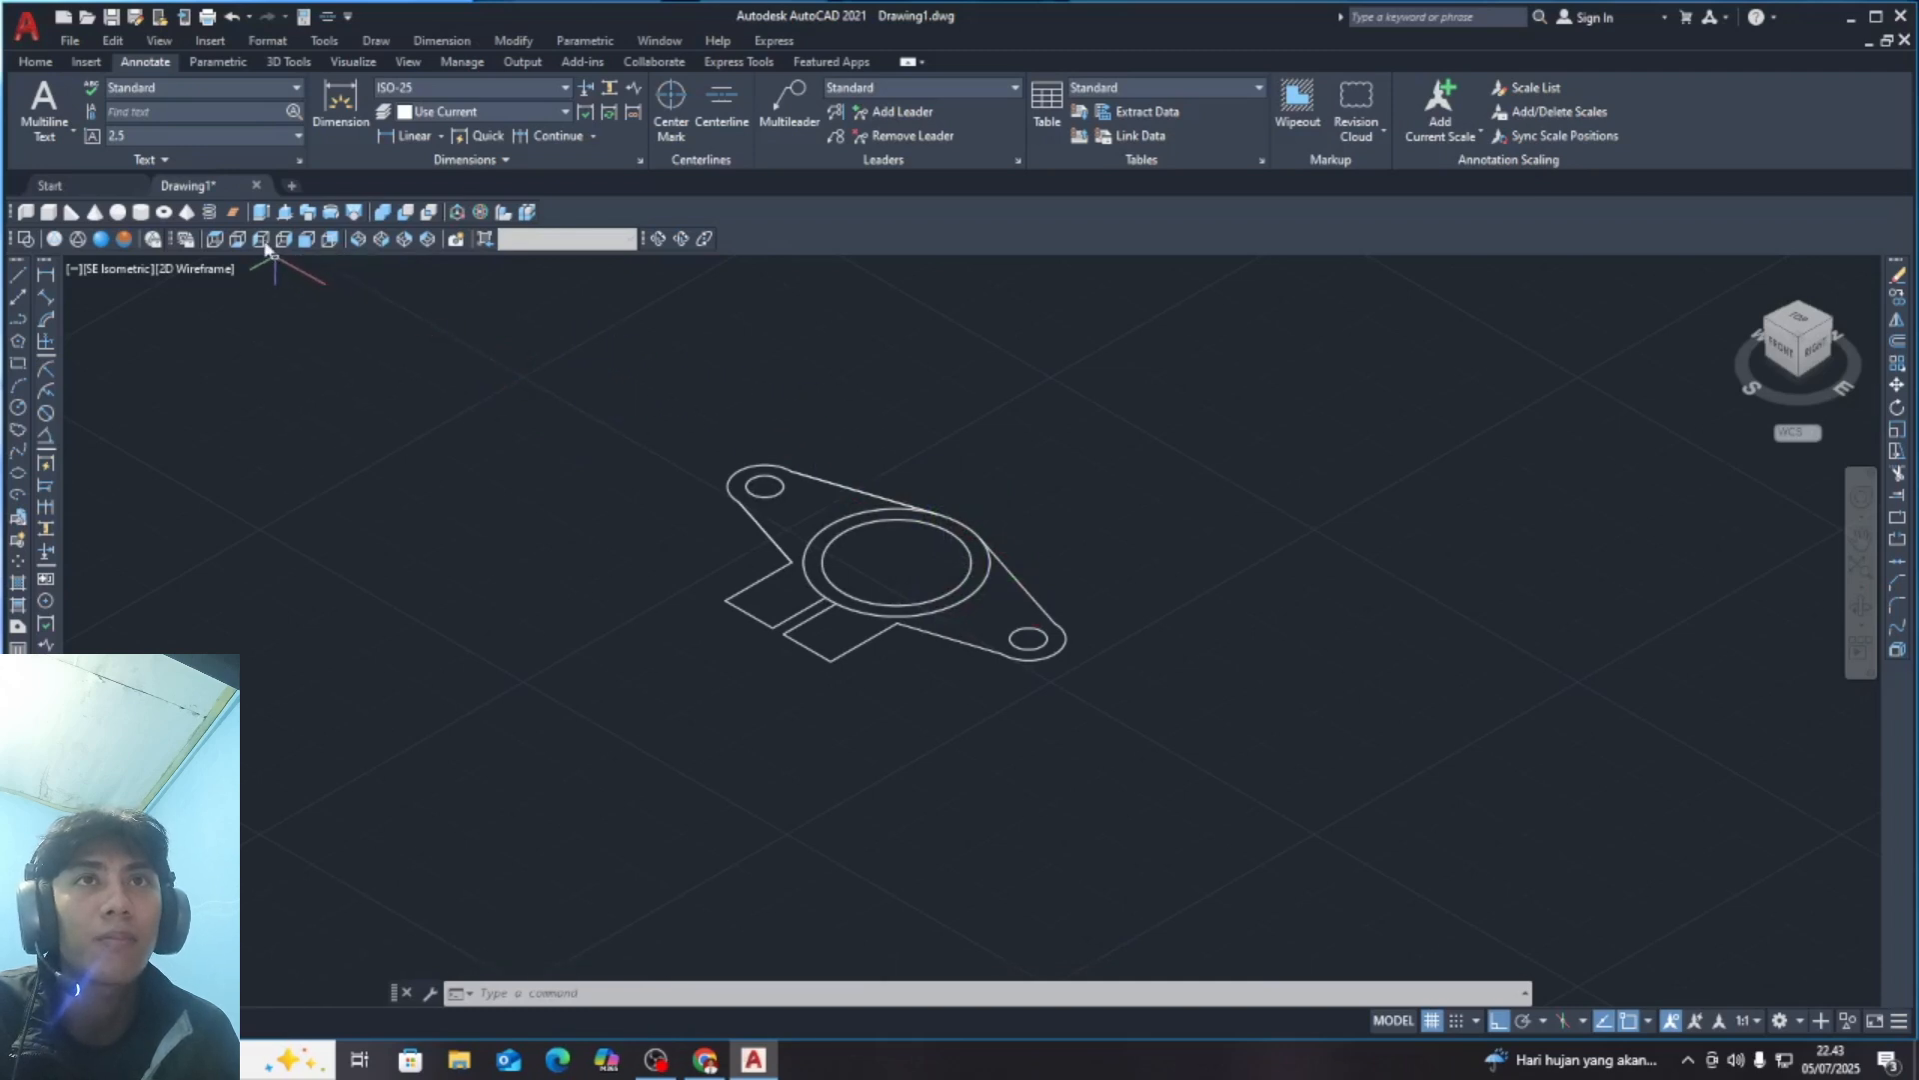
# Presspull the ring between the two large central circles to a height of 20.
pyautogui.click(286, 213)
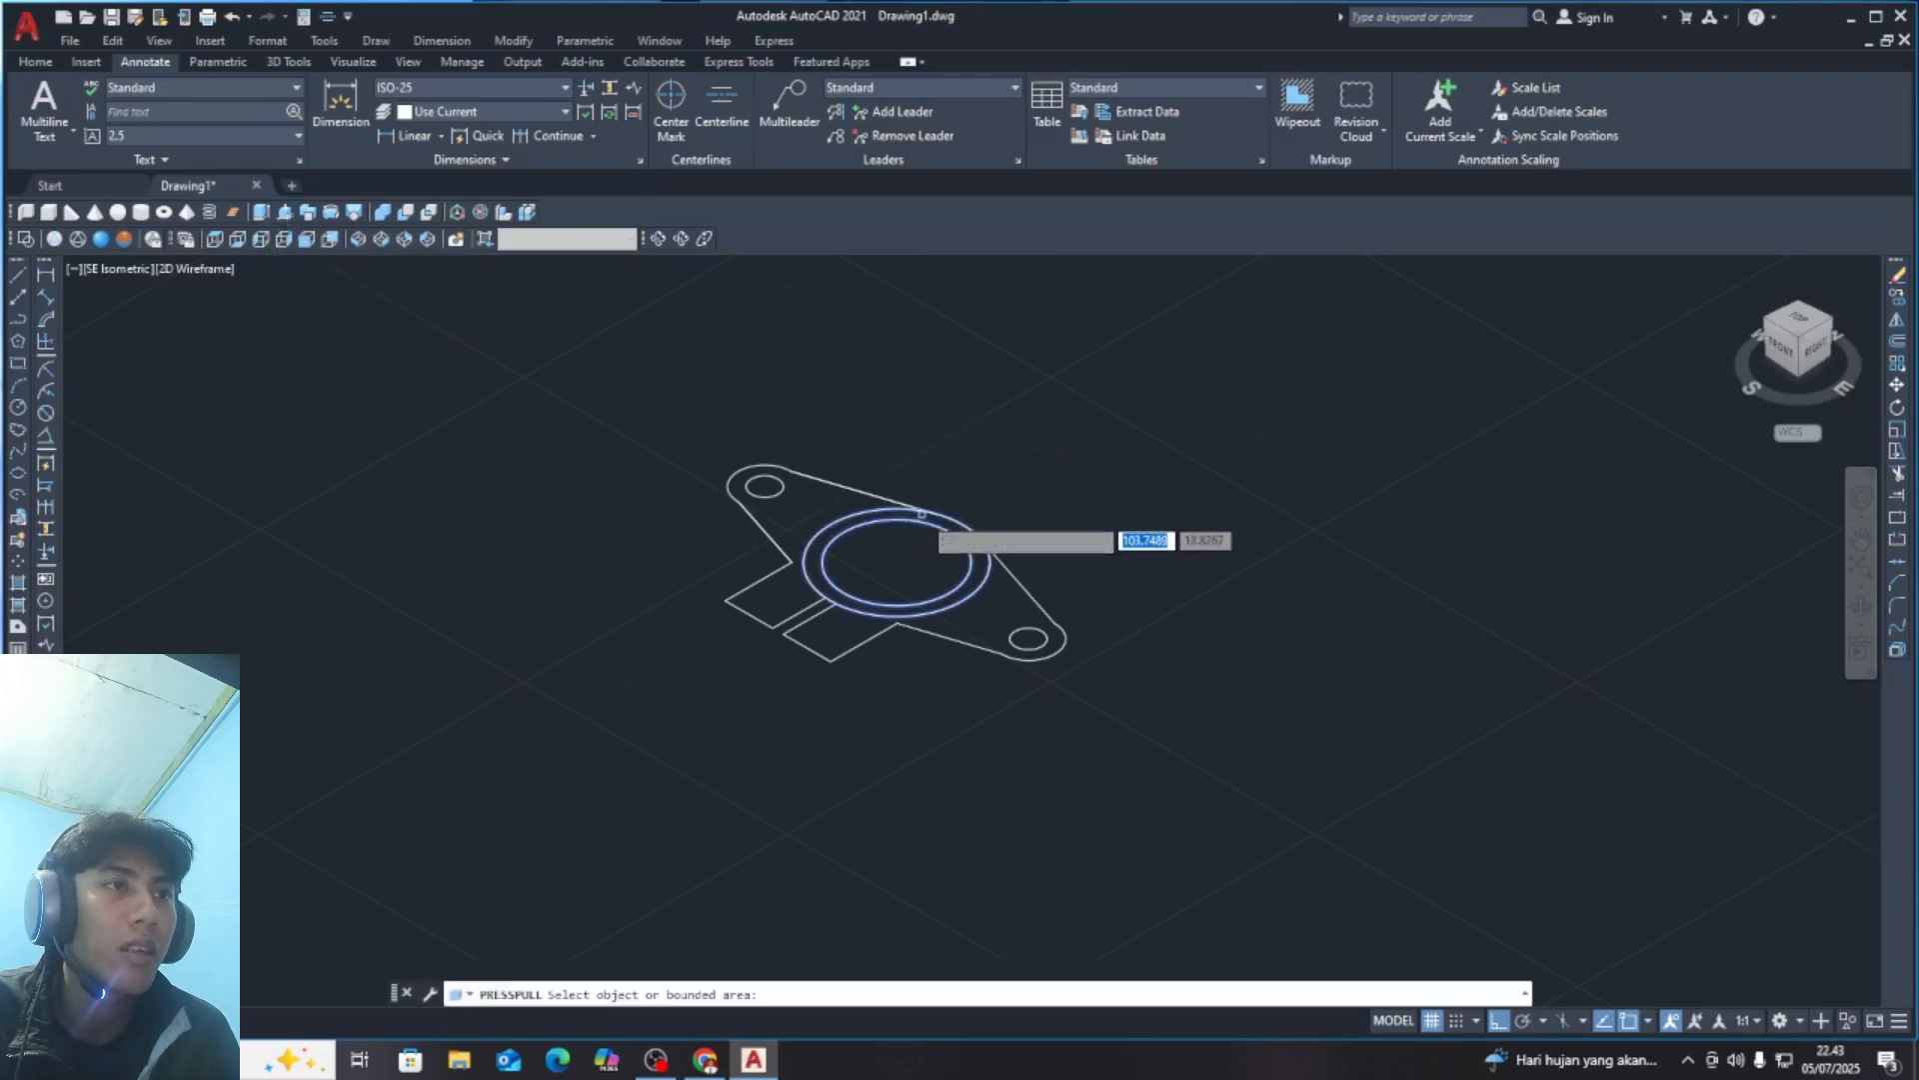
pyautogui.click(921, 515)
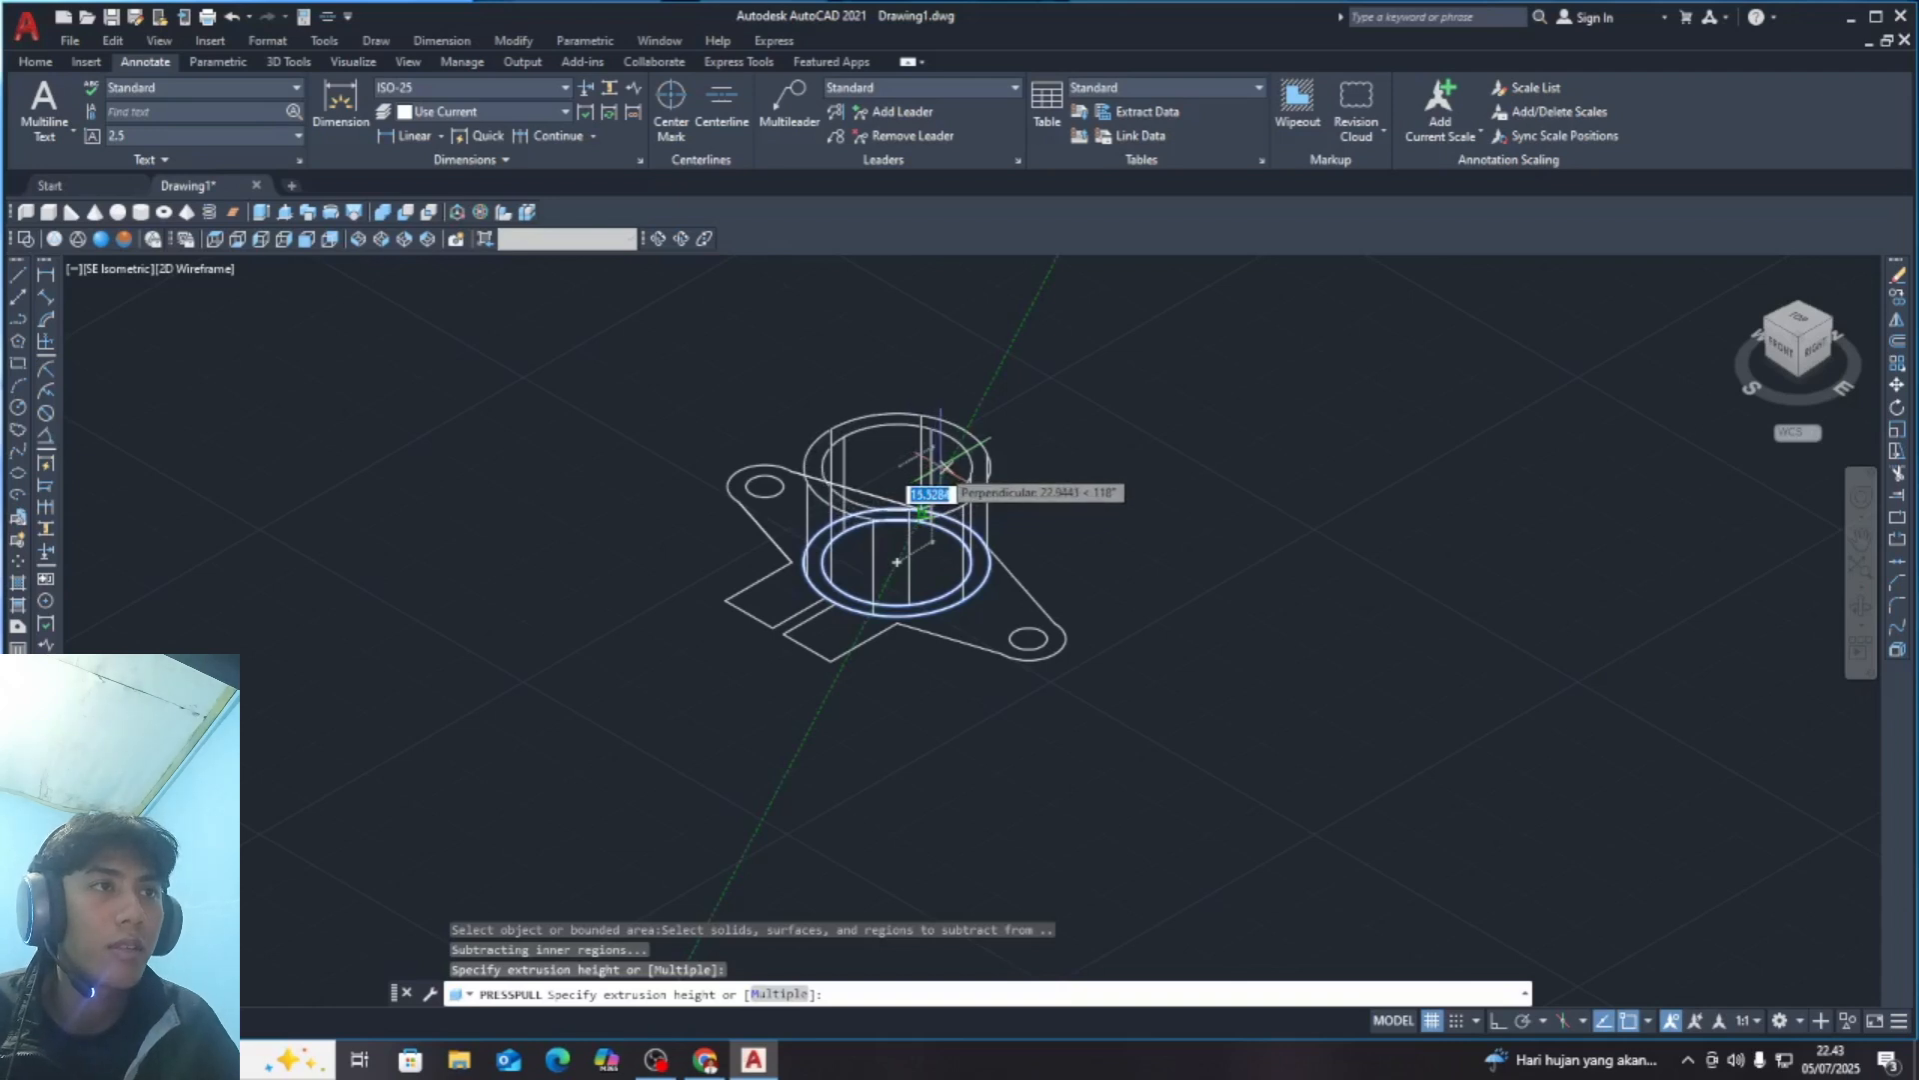
pyautogui.write('20')
pyautogui.press('Return')
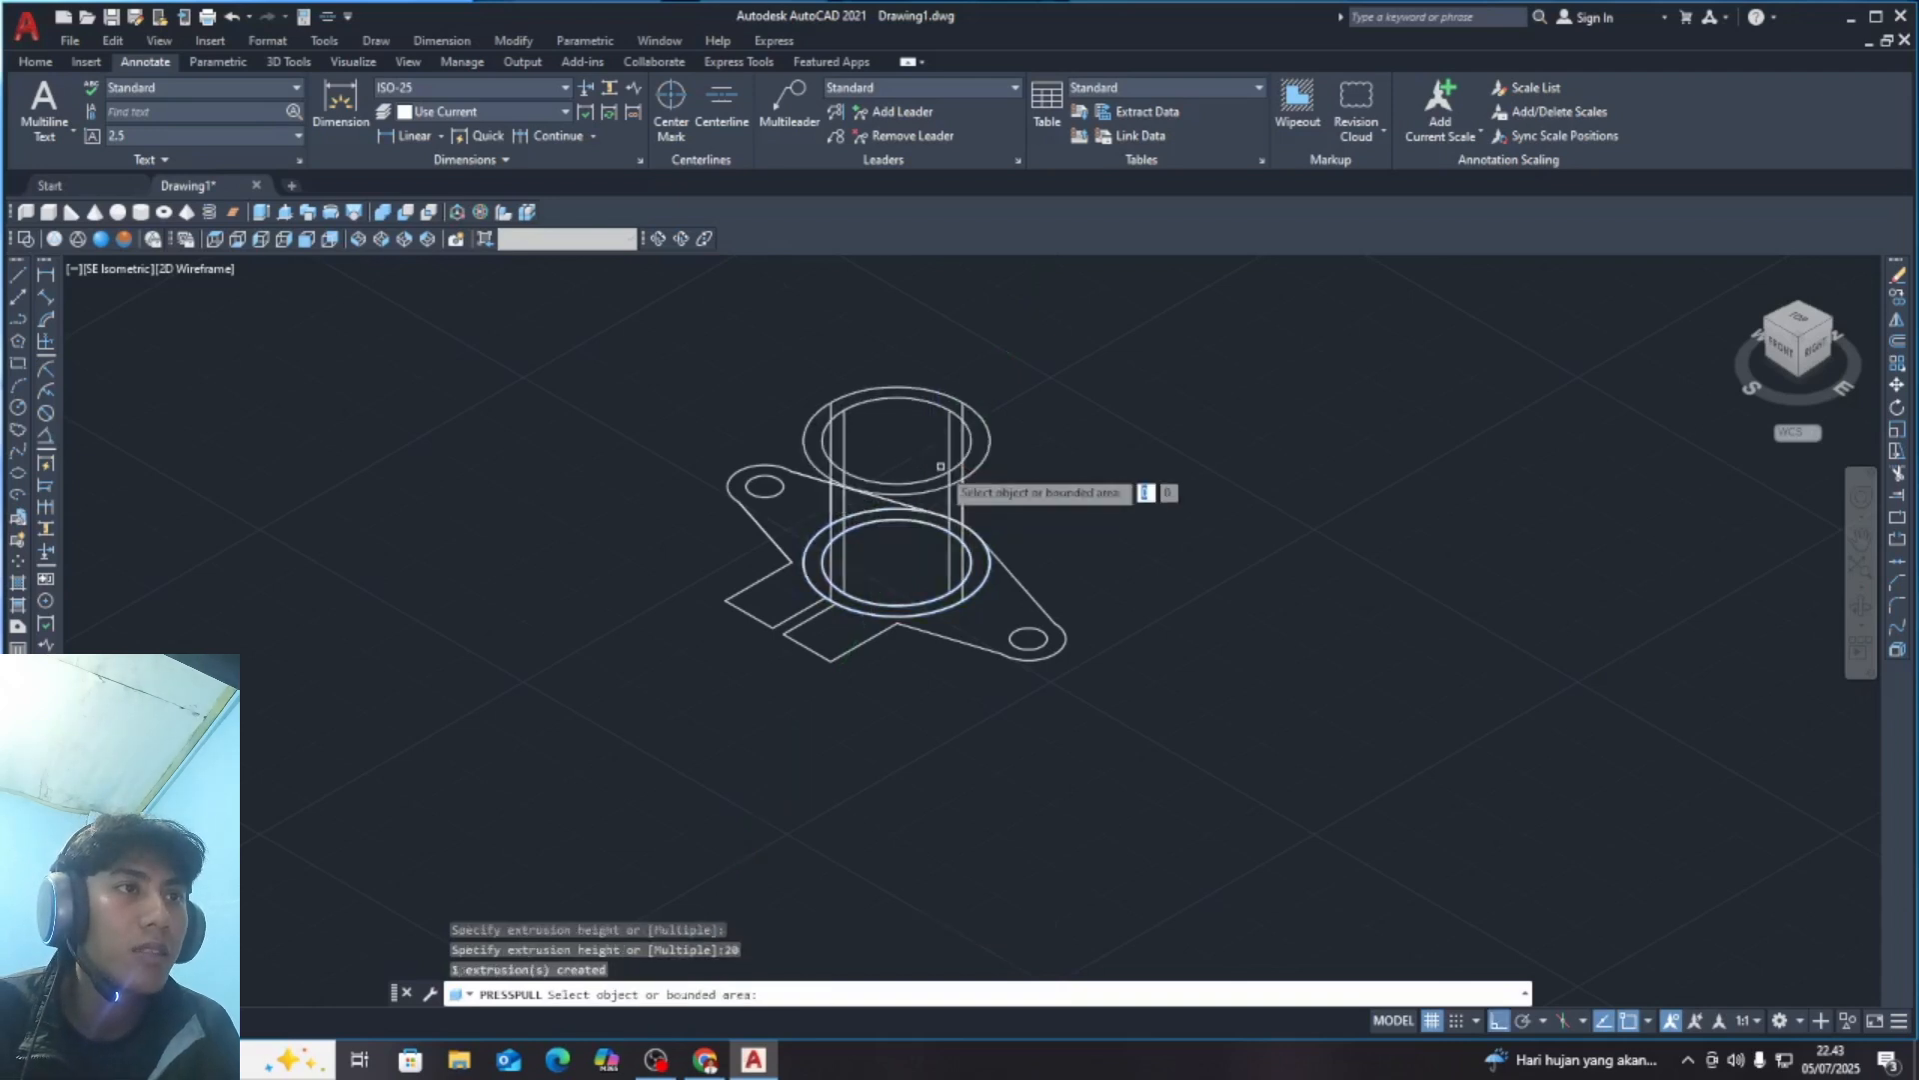
# Presspull the two flange areas on either side of the central ring to a height of 10, excluding the small end holes.
pyautogui.click(1012, 585)
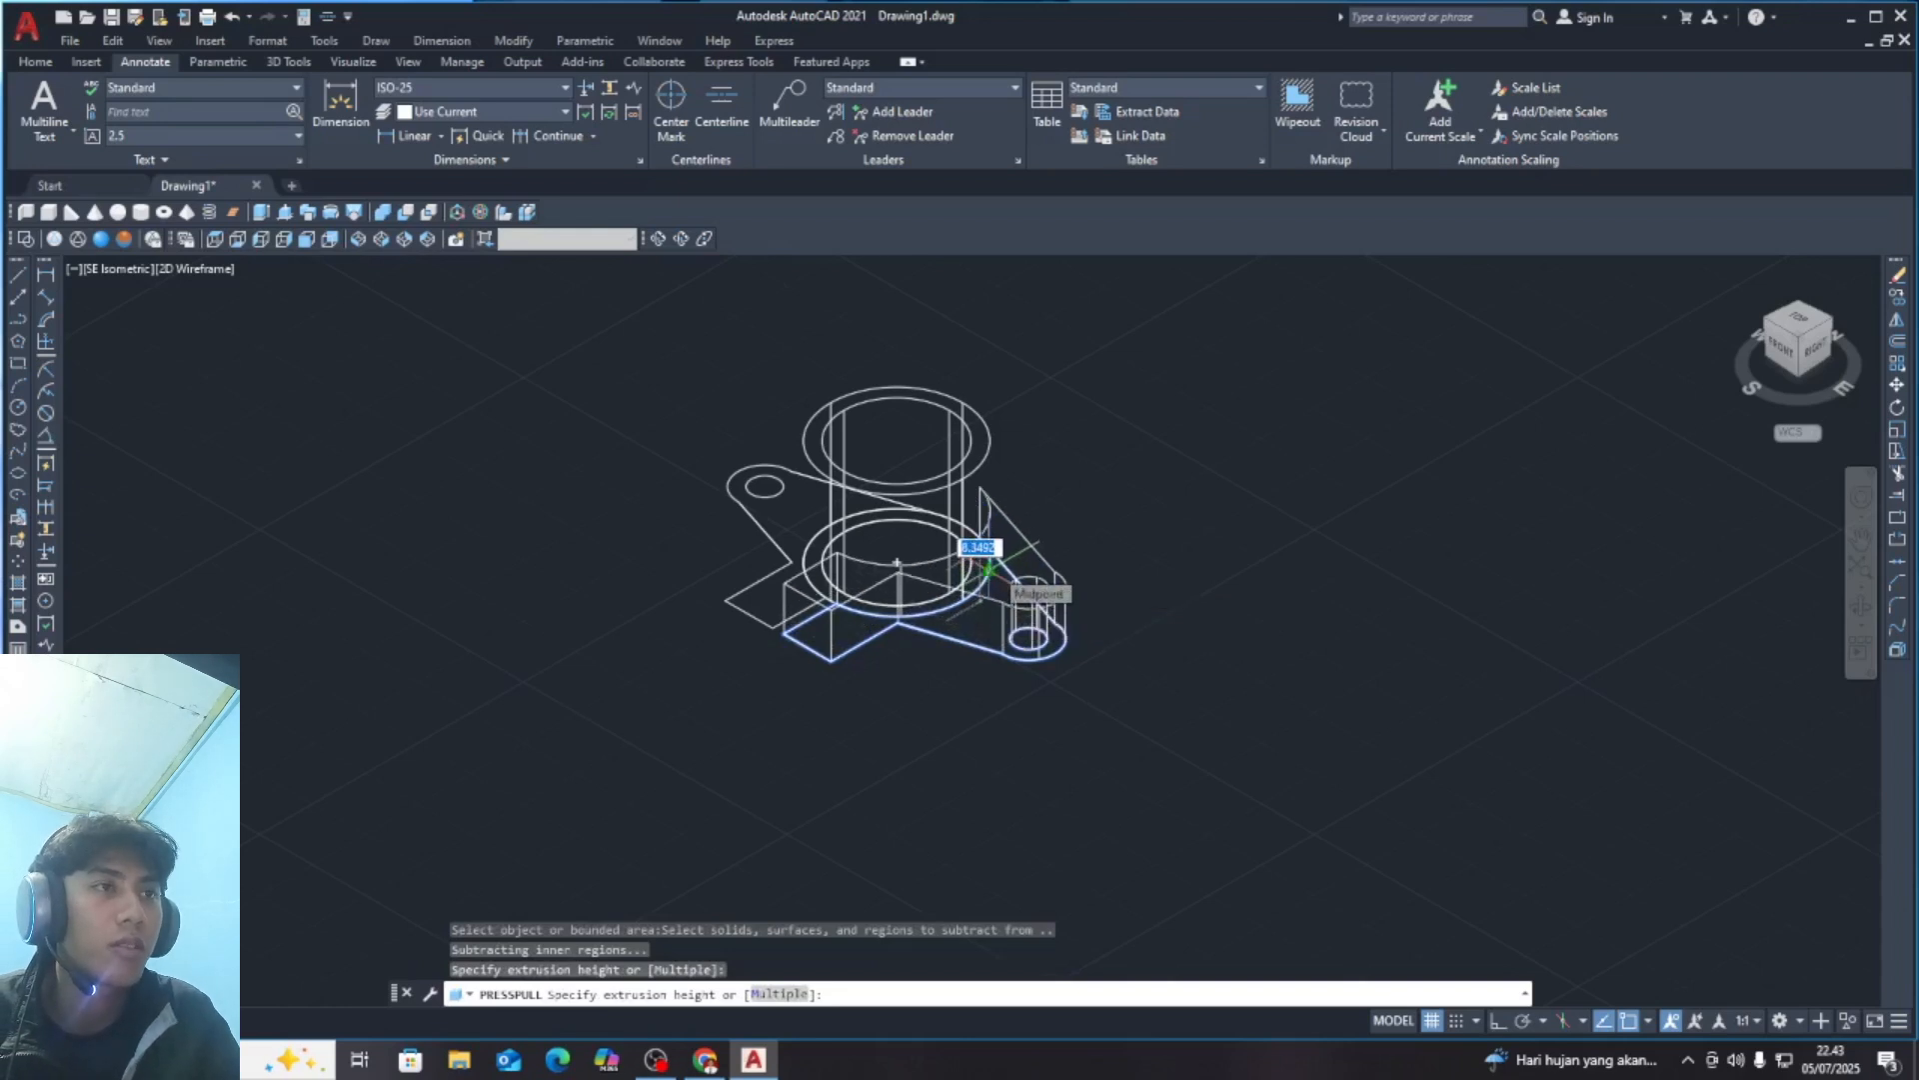
pyautogui.write('10')
pyautogui.press('Return')
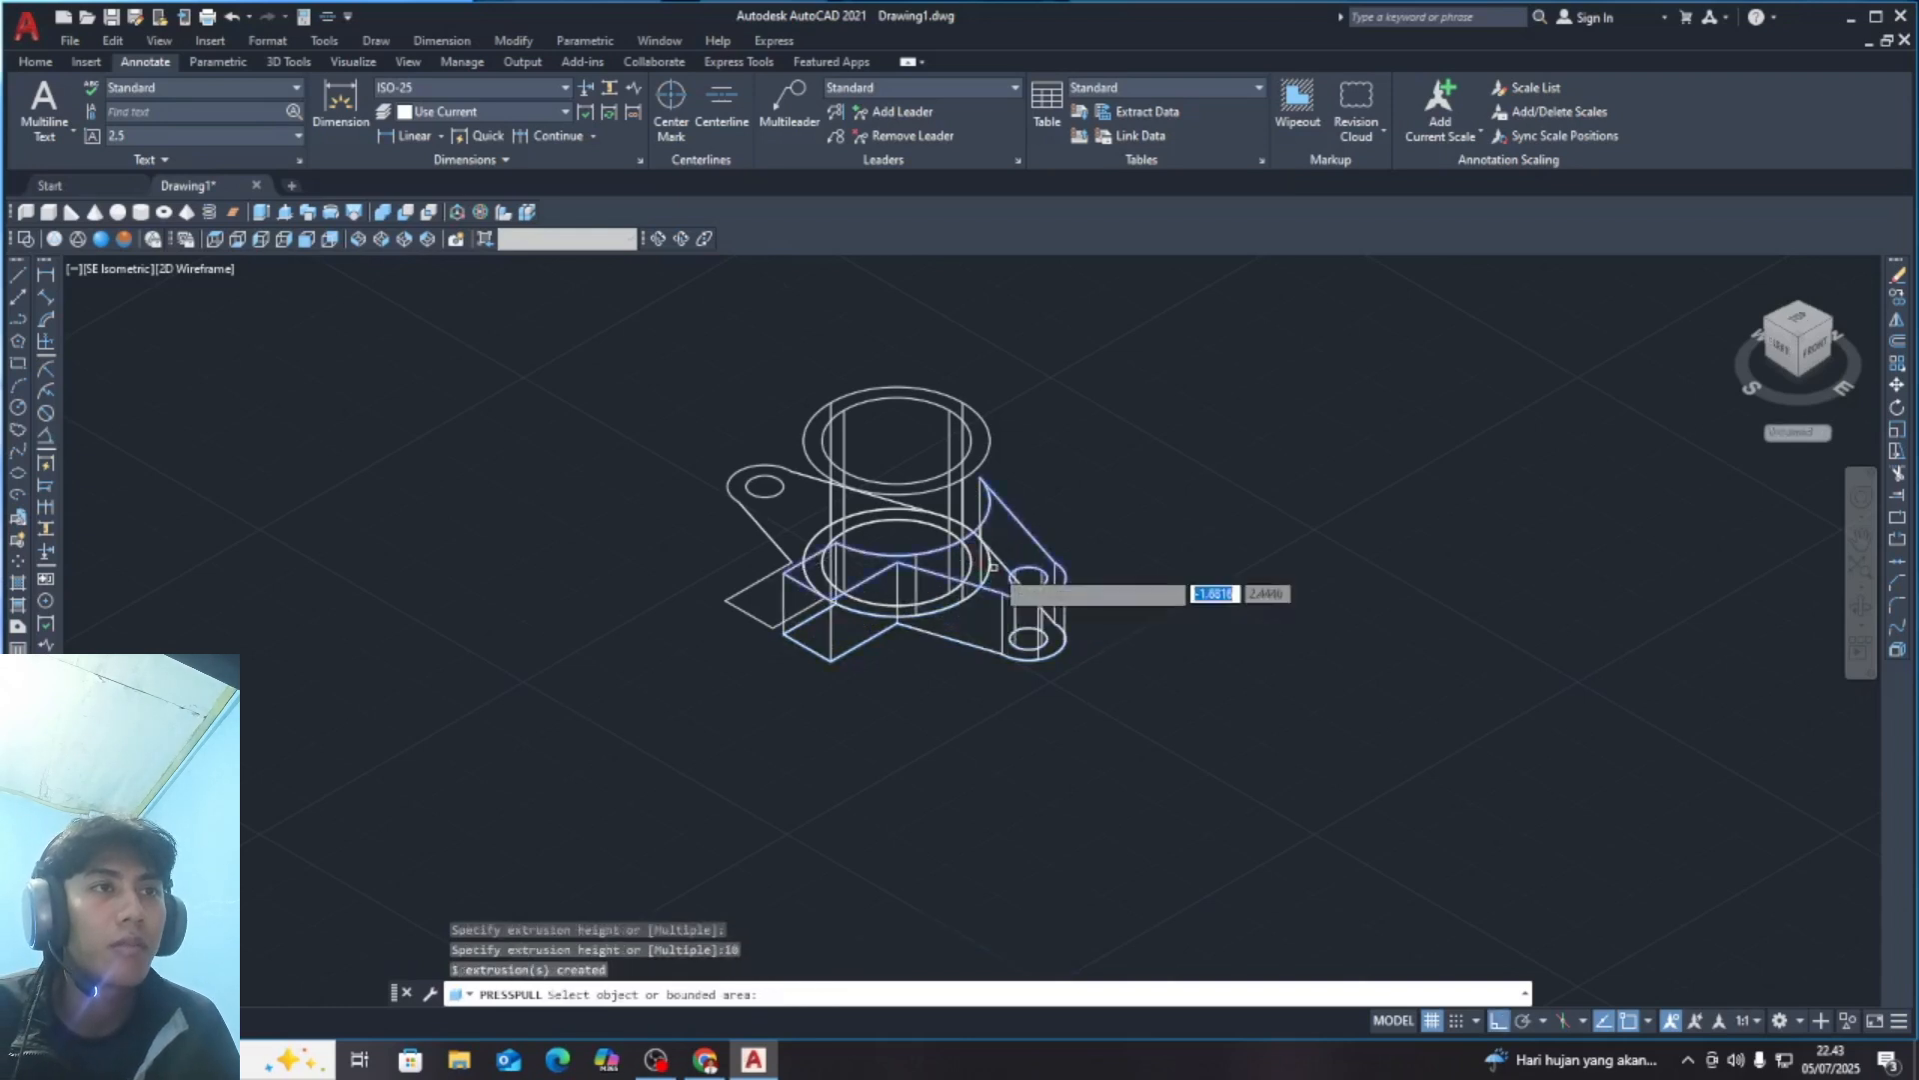
pyautogui.click(830, 520)
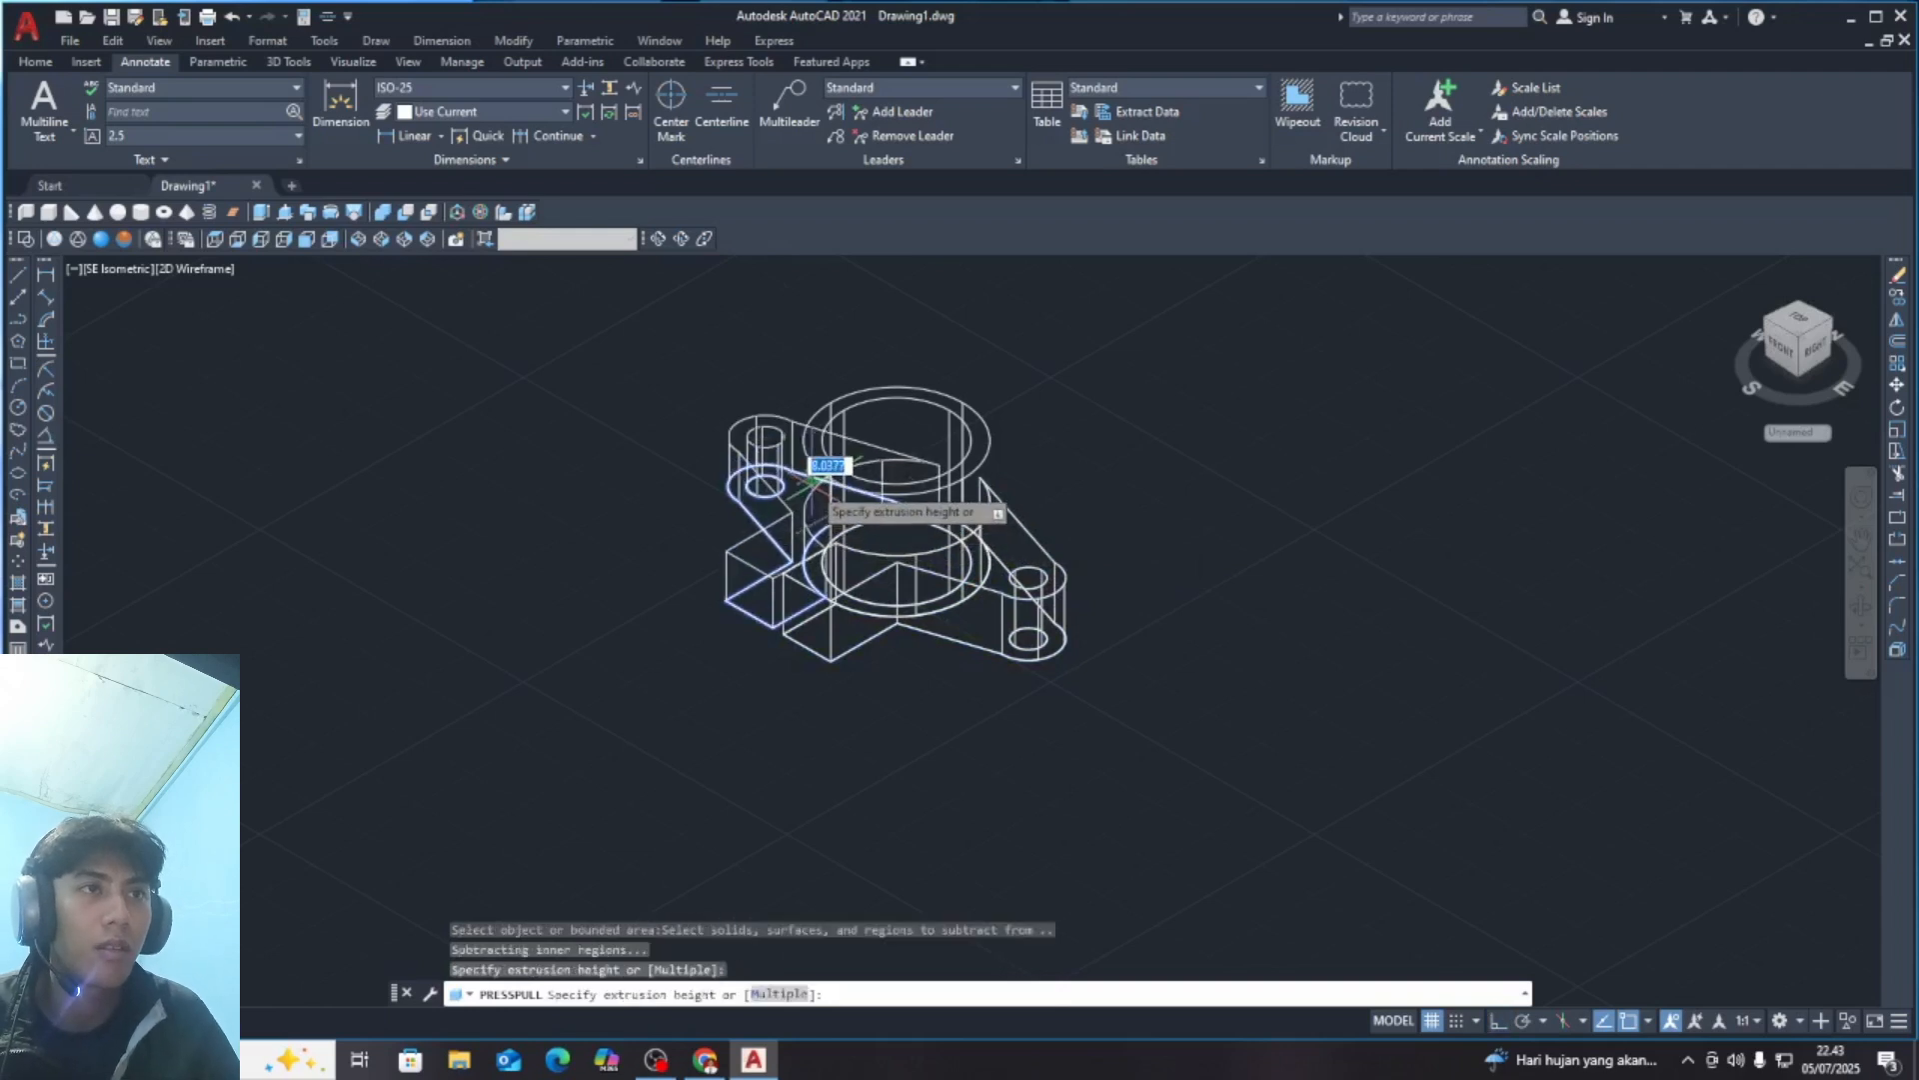
pyautogui.press('Return')
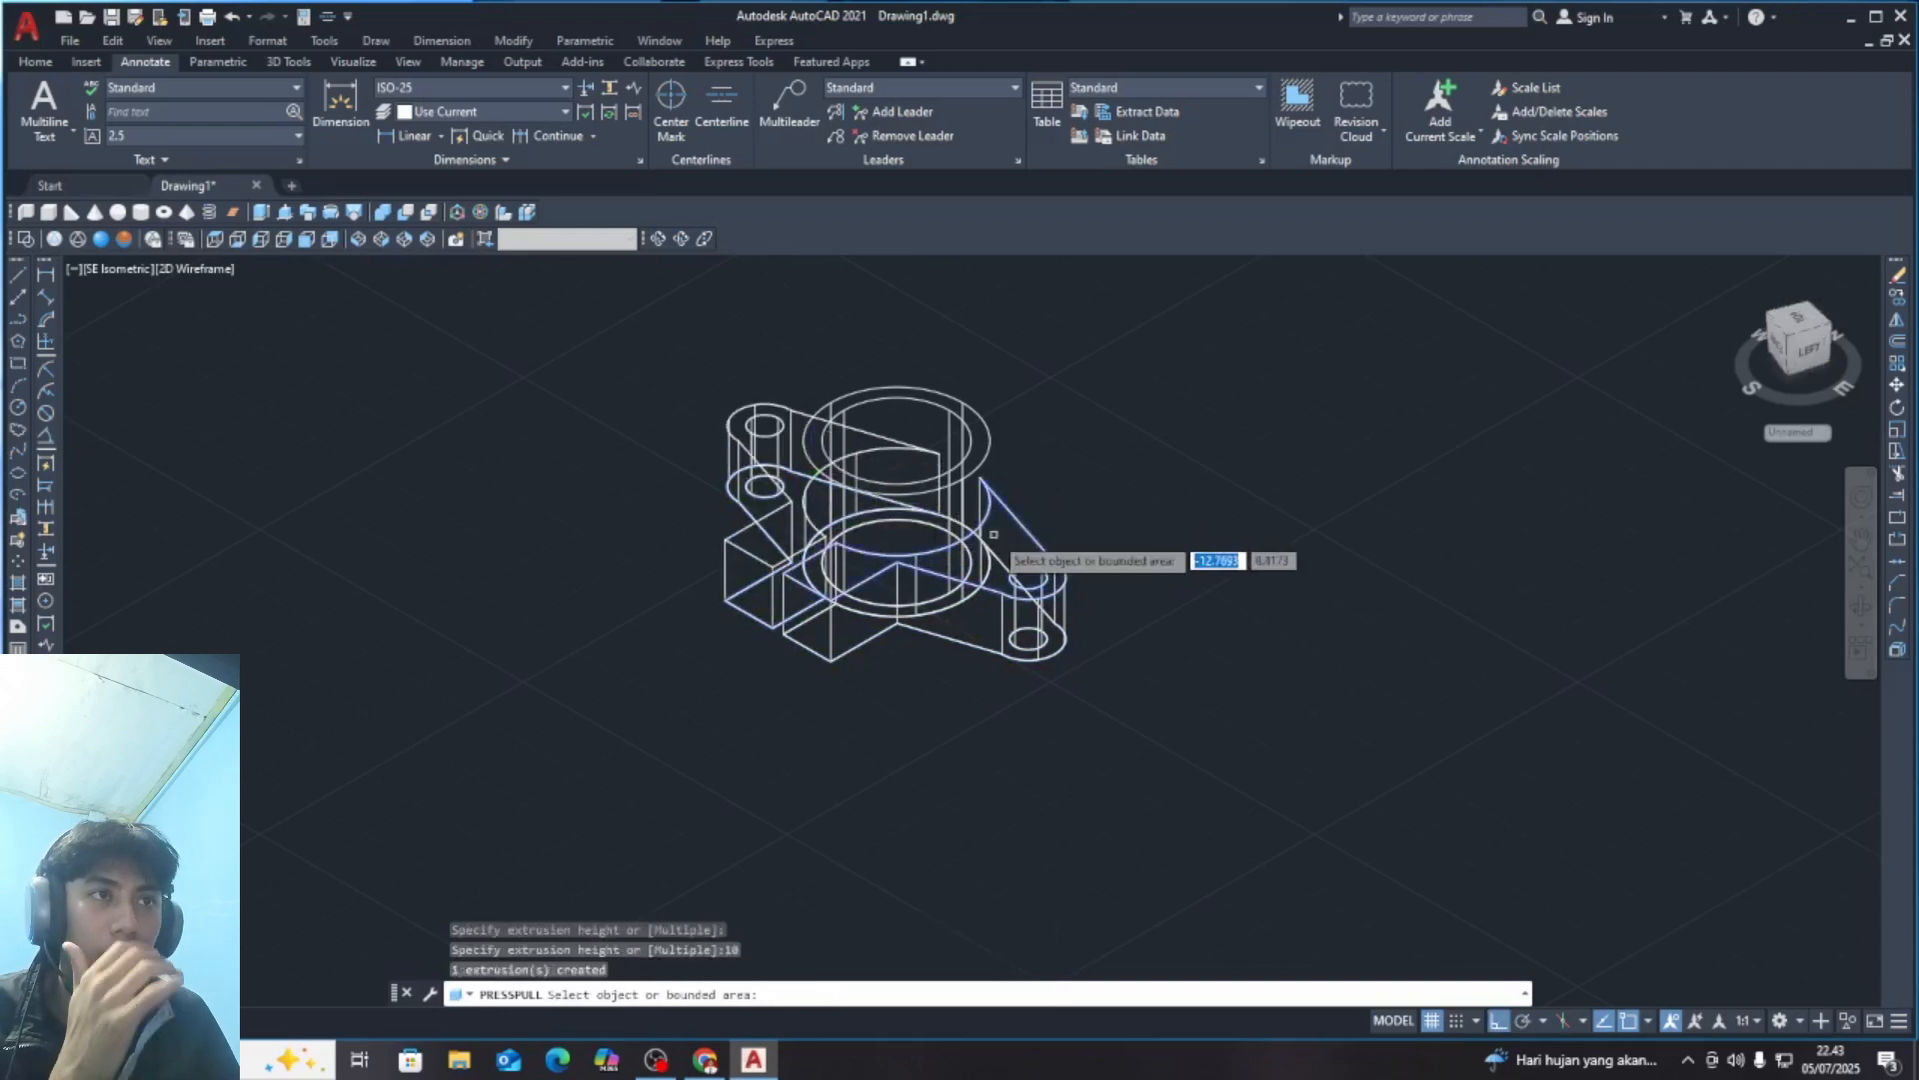
pyautogui.press('Return')
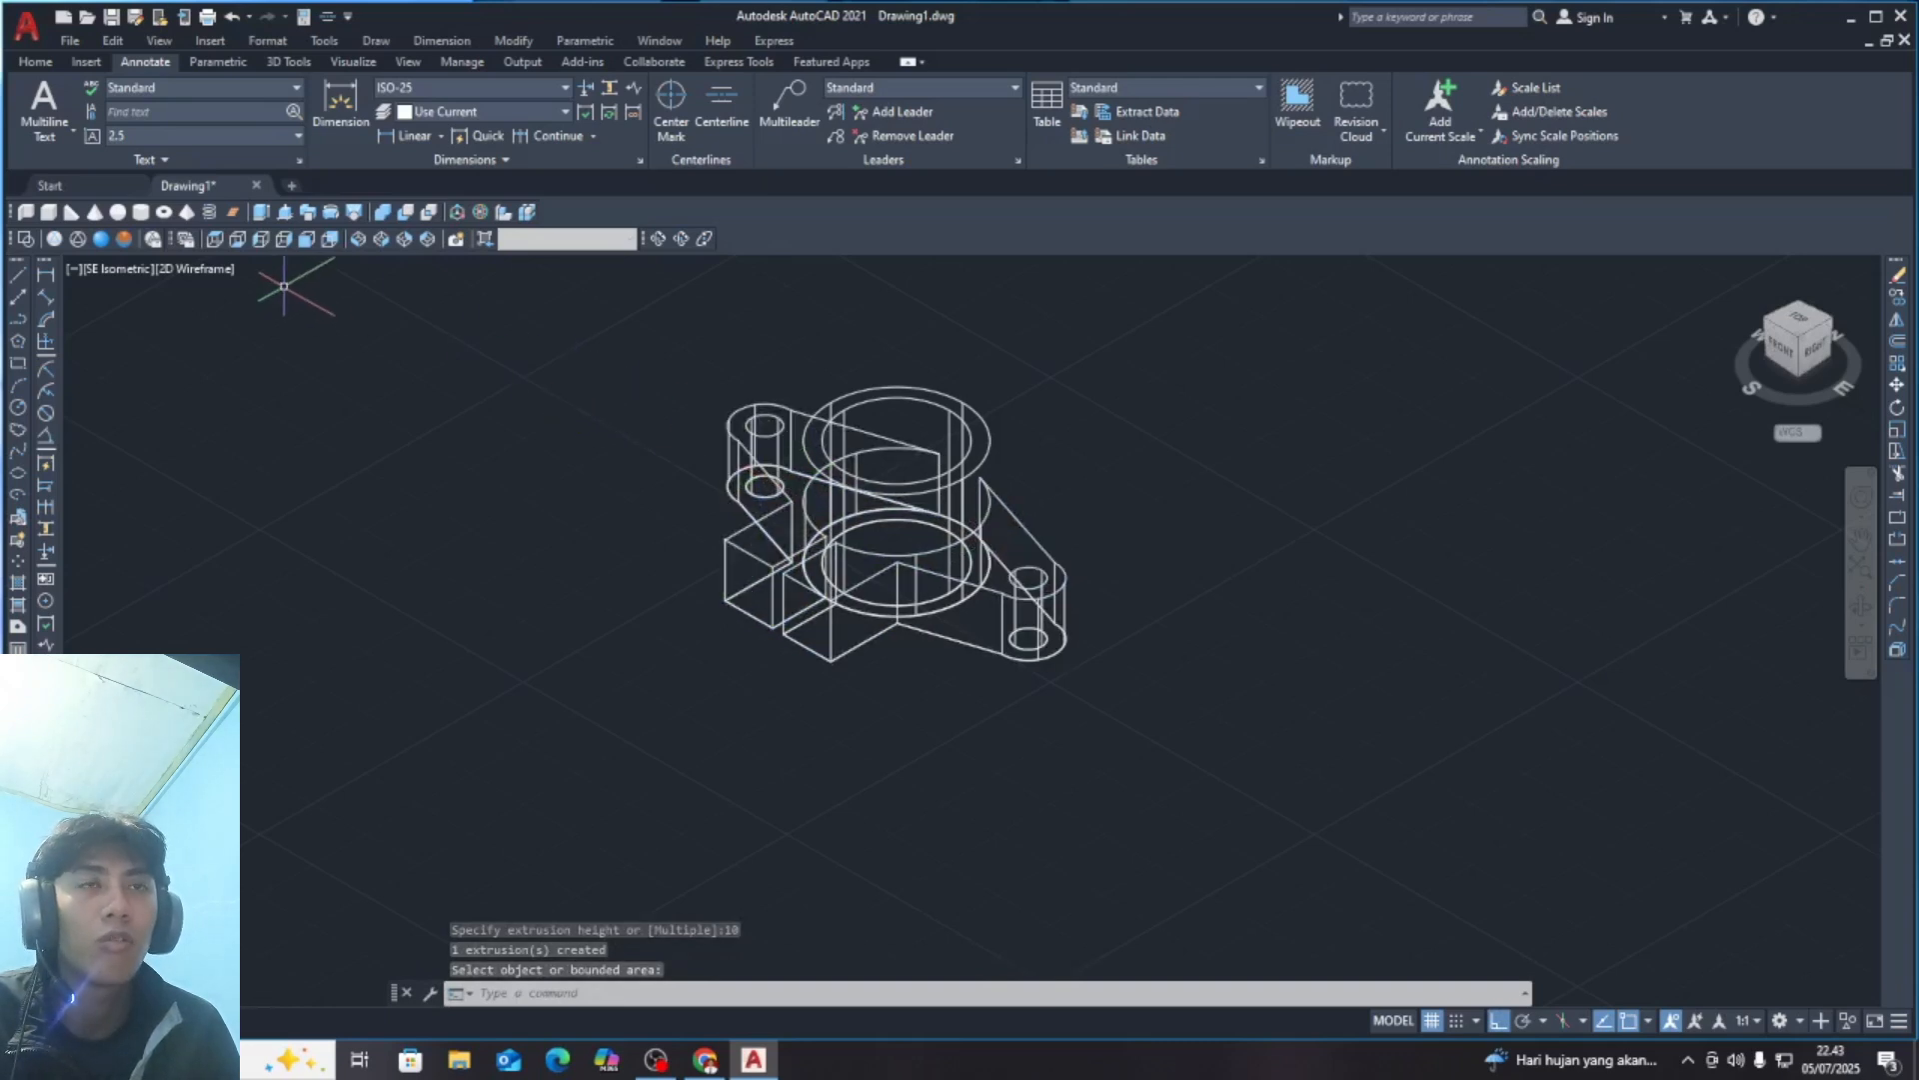
# Set the model's visual style to Realistic and check the two tabs up close.
pyautogui.click(195, 270)
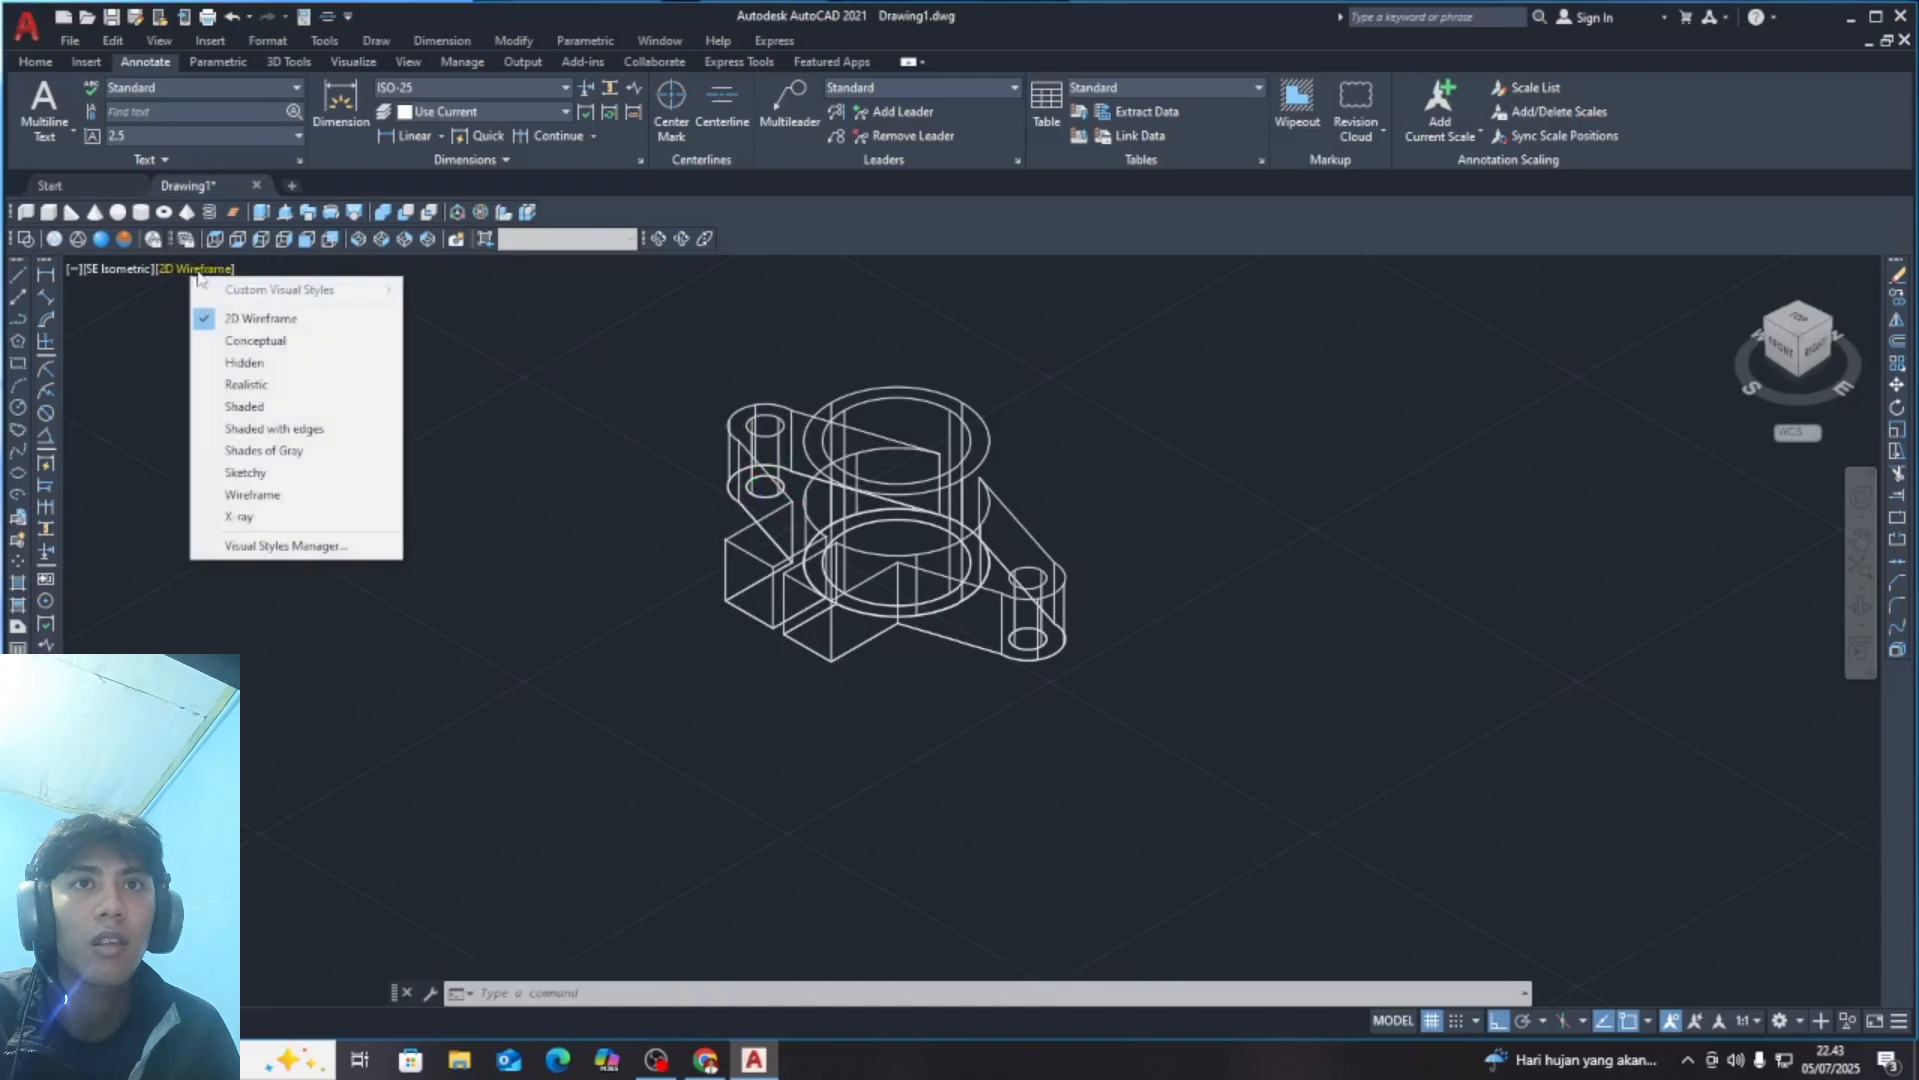
pyautogui.click(302, 386)
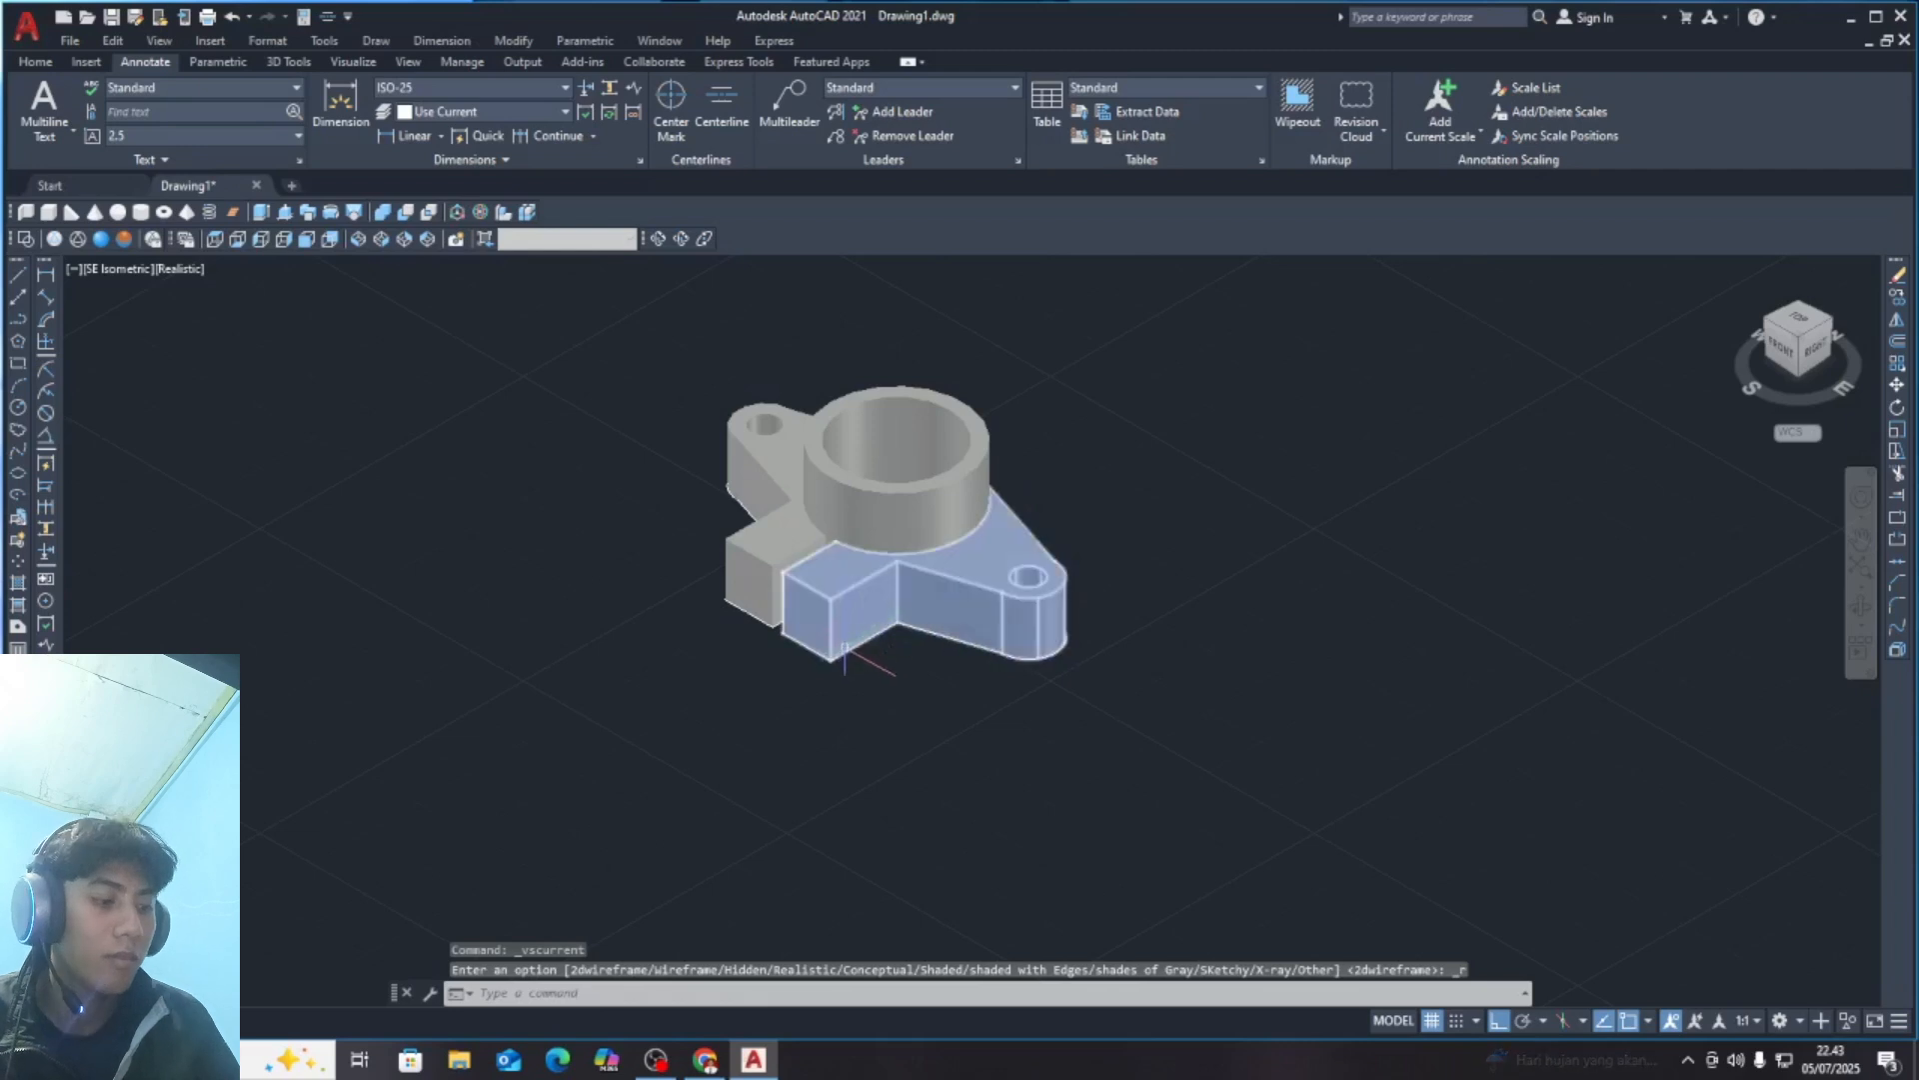
pyautogui.press('Return')
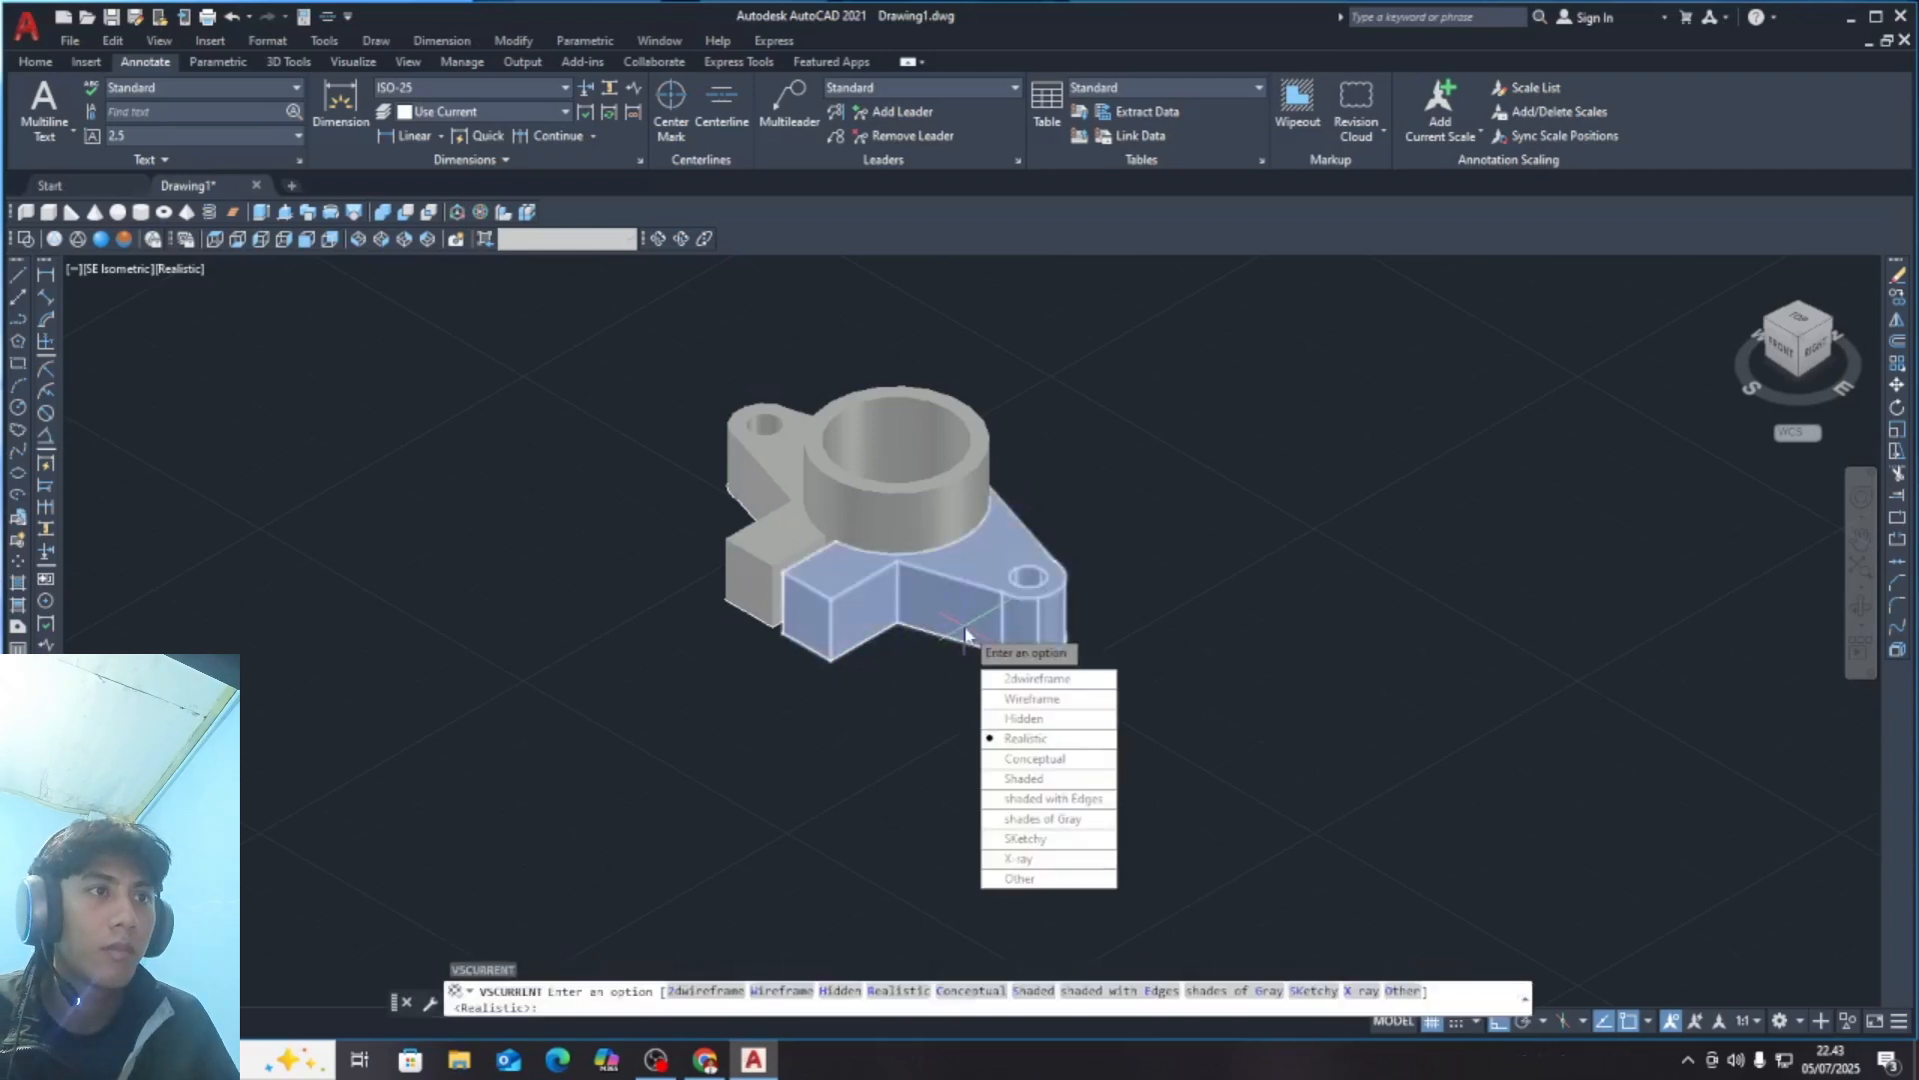
pyautogui.press('Return')
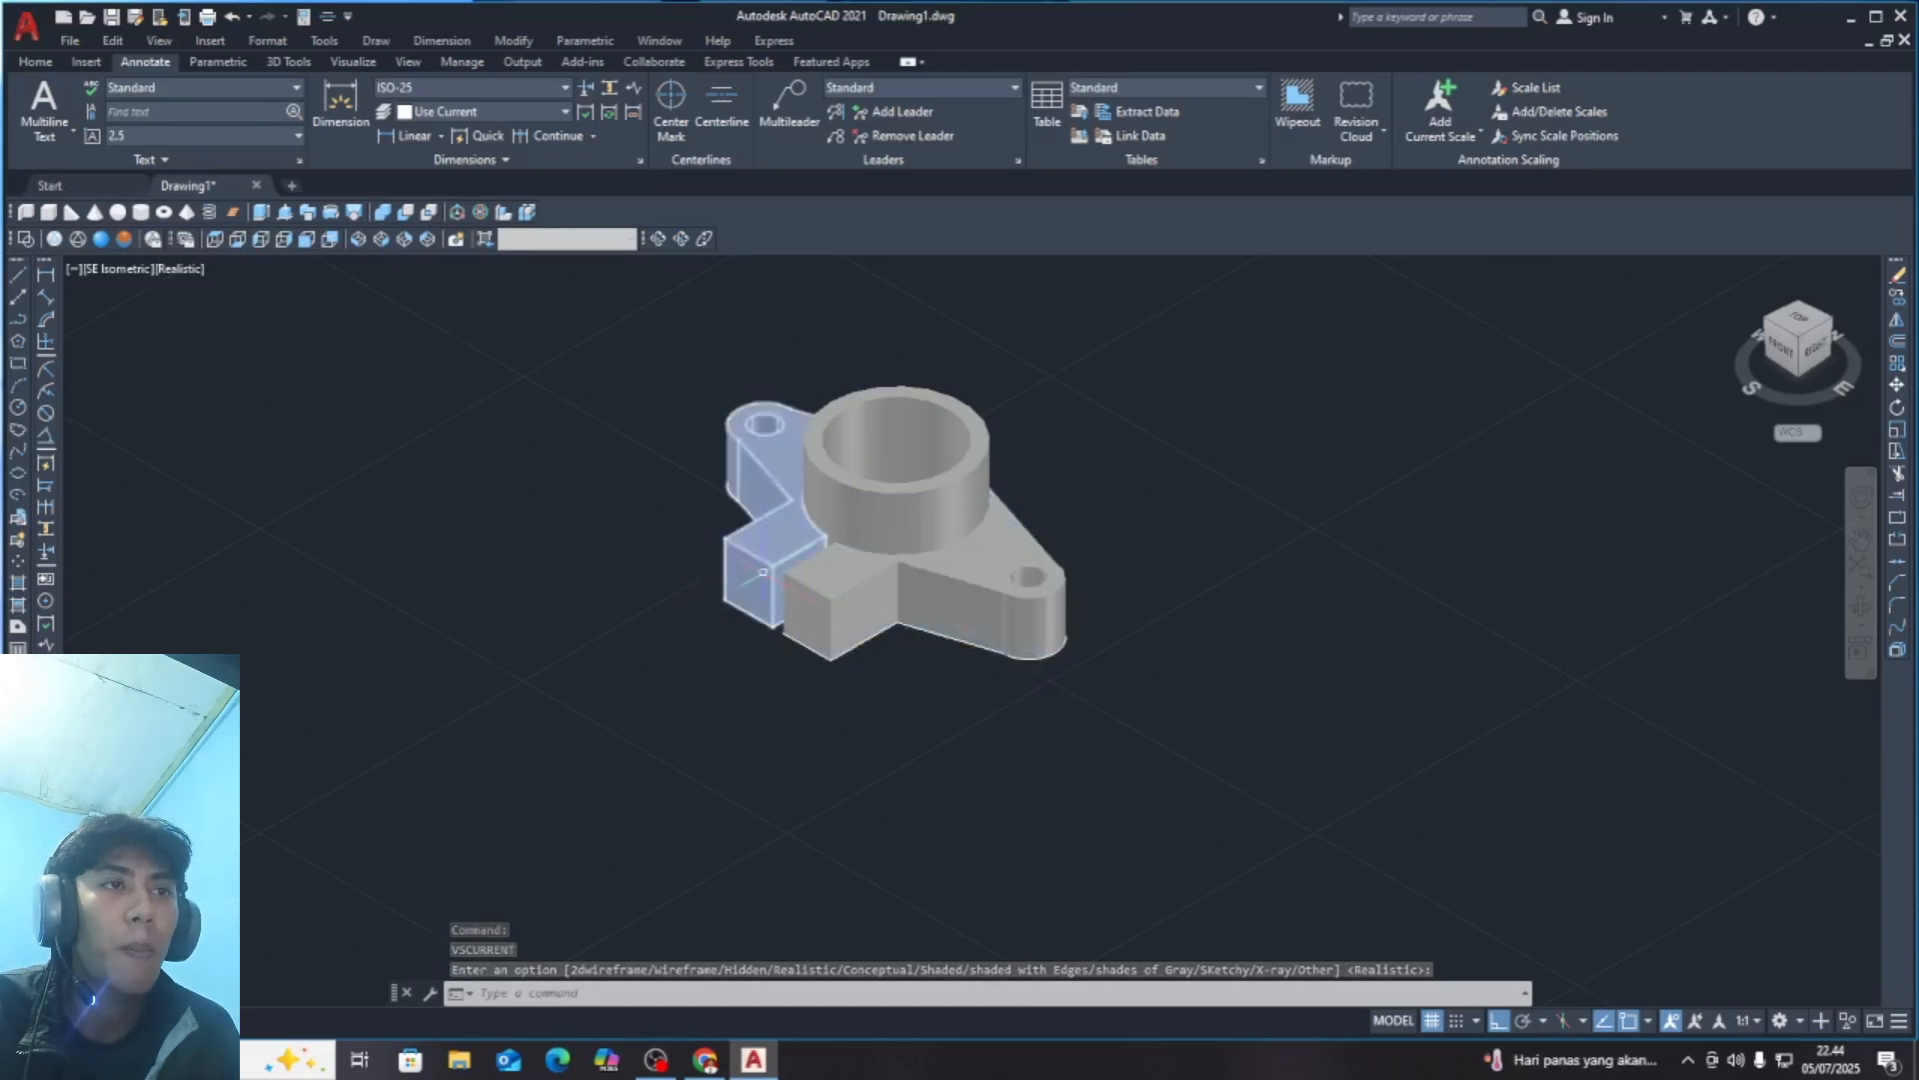
pyautogui.scroll(3, 907, 590)
pyautogui.scroll(2, 907, 589)
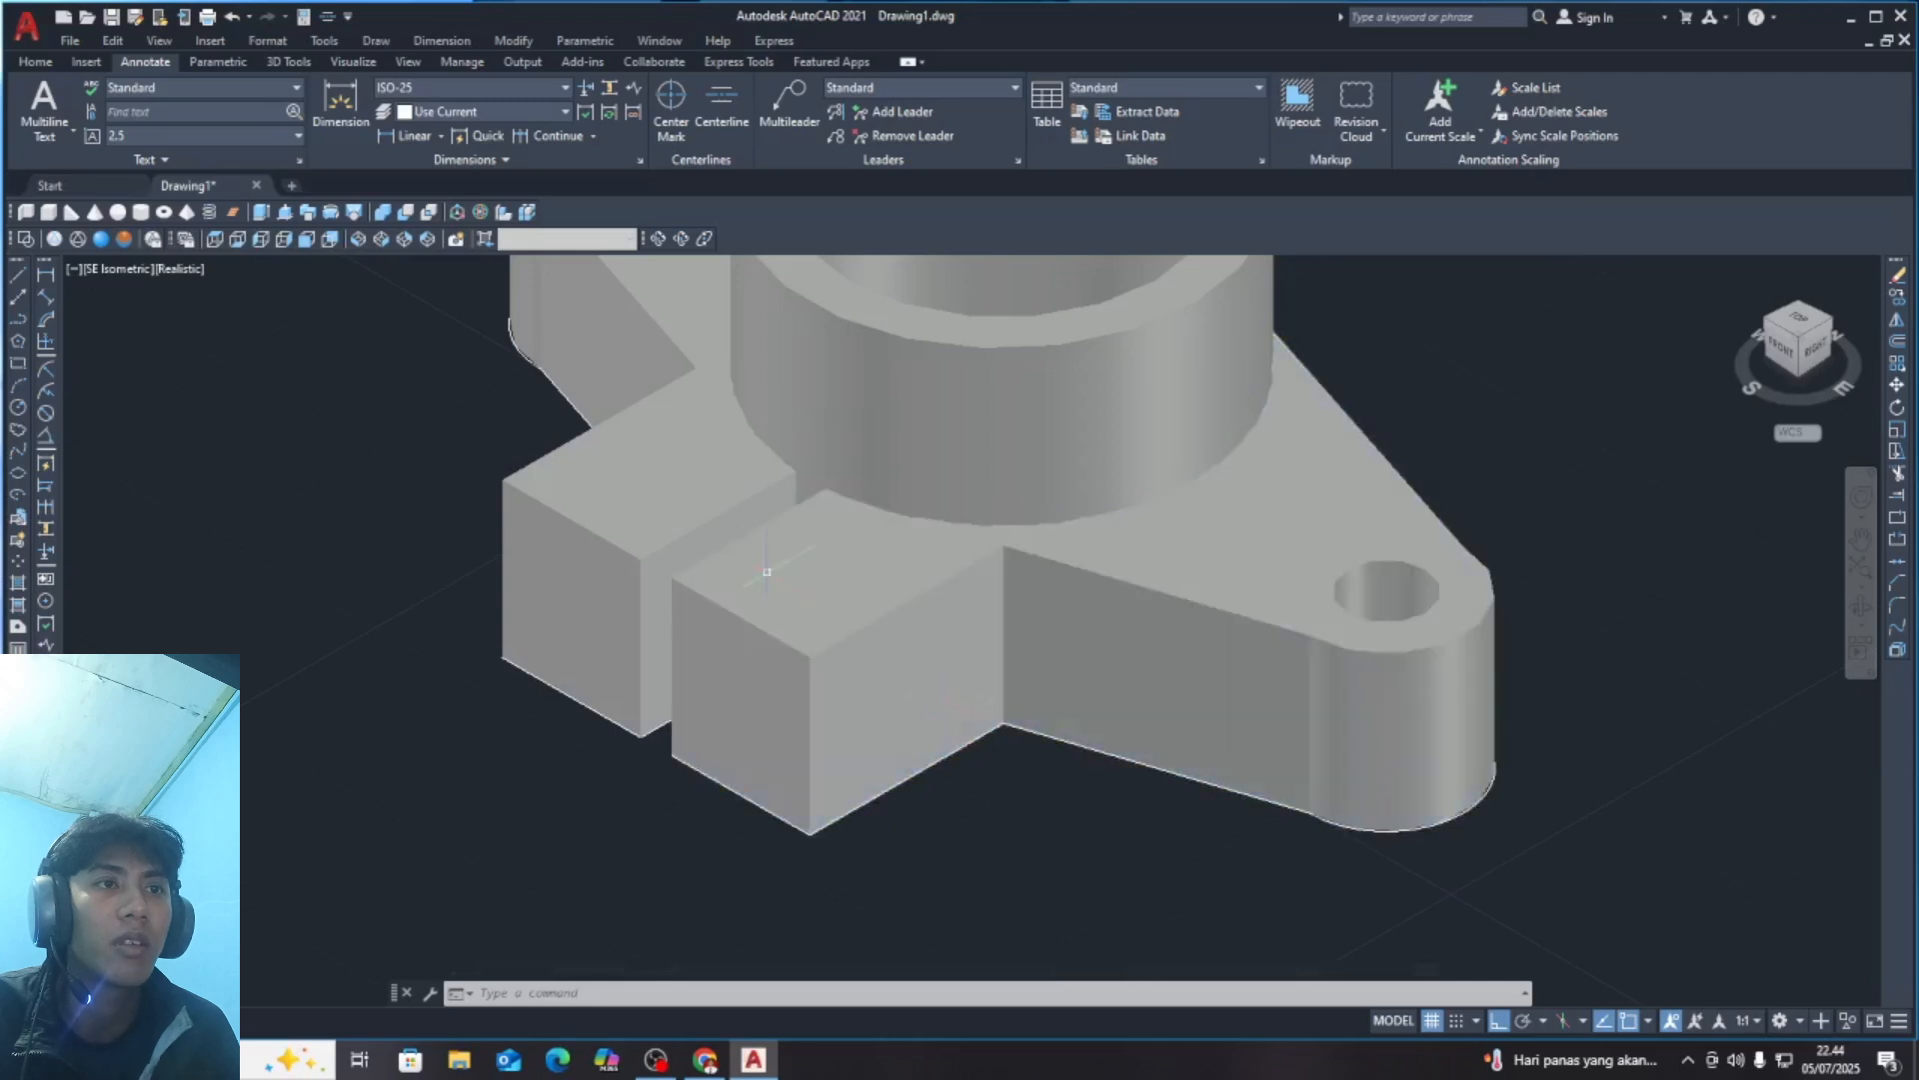
pyautogui.scroll(-4, 760, 572)
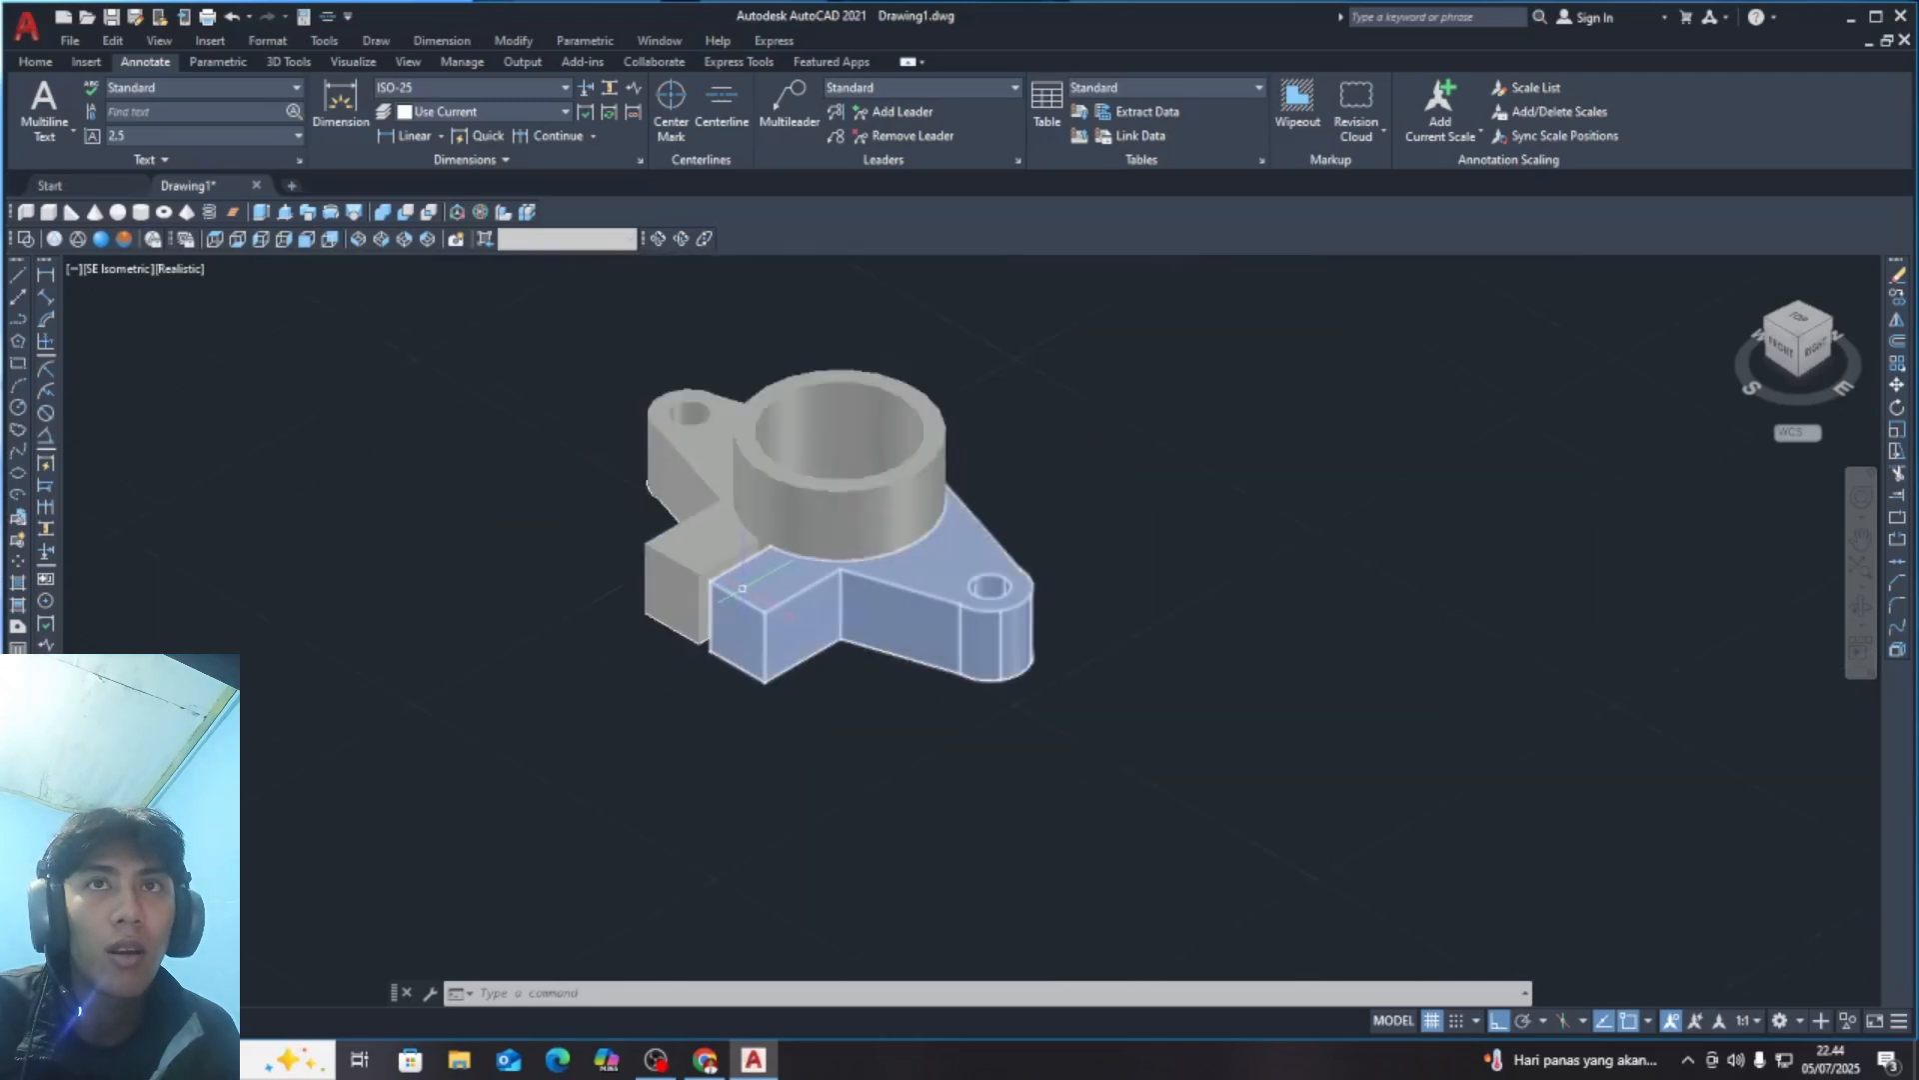
# Switch the model to the Right view and bring the tab's side face into view.
pyautogui.click(128, 274)
pyautogui.click(198, 386)
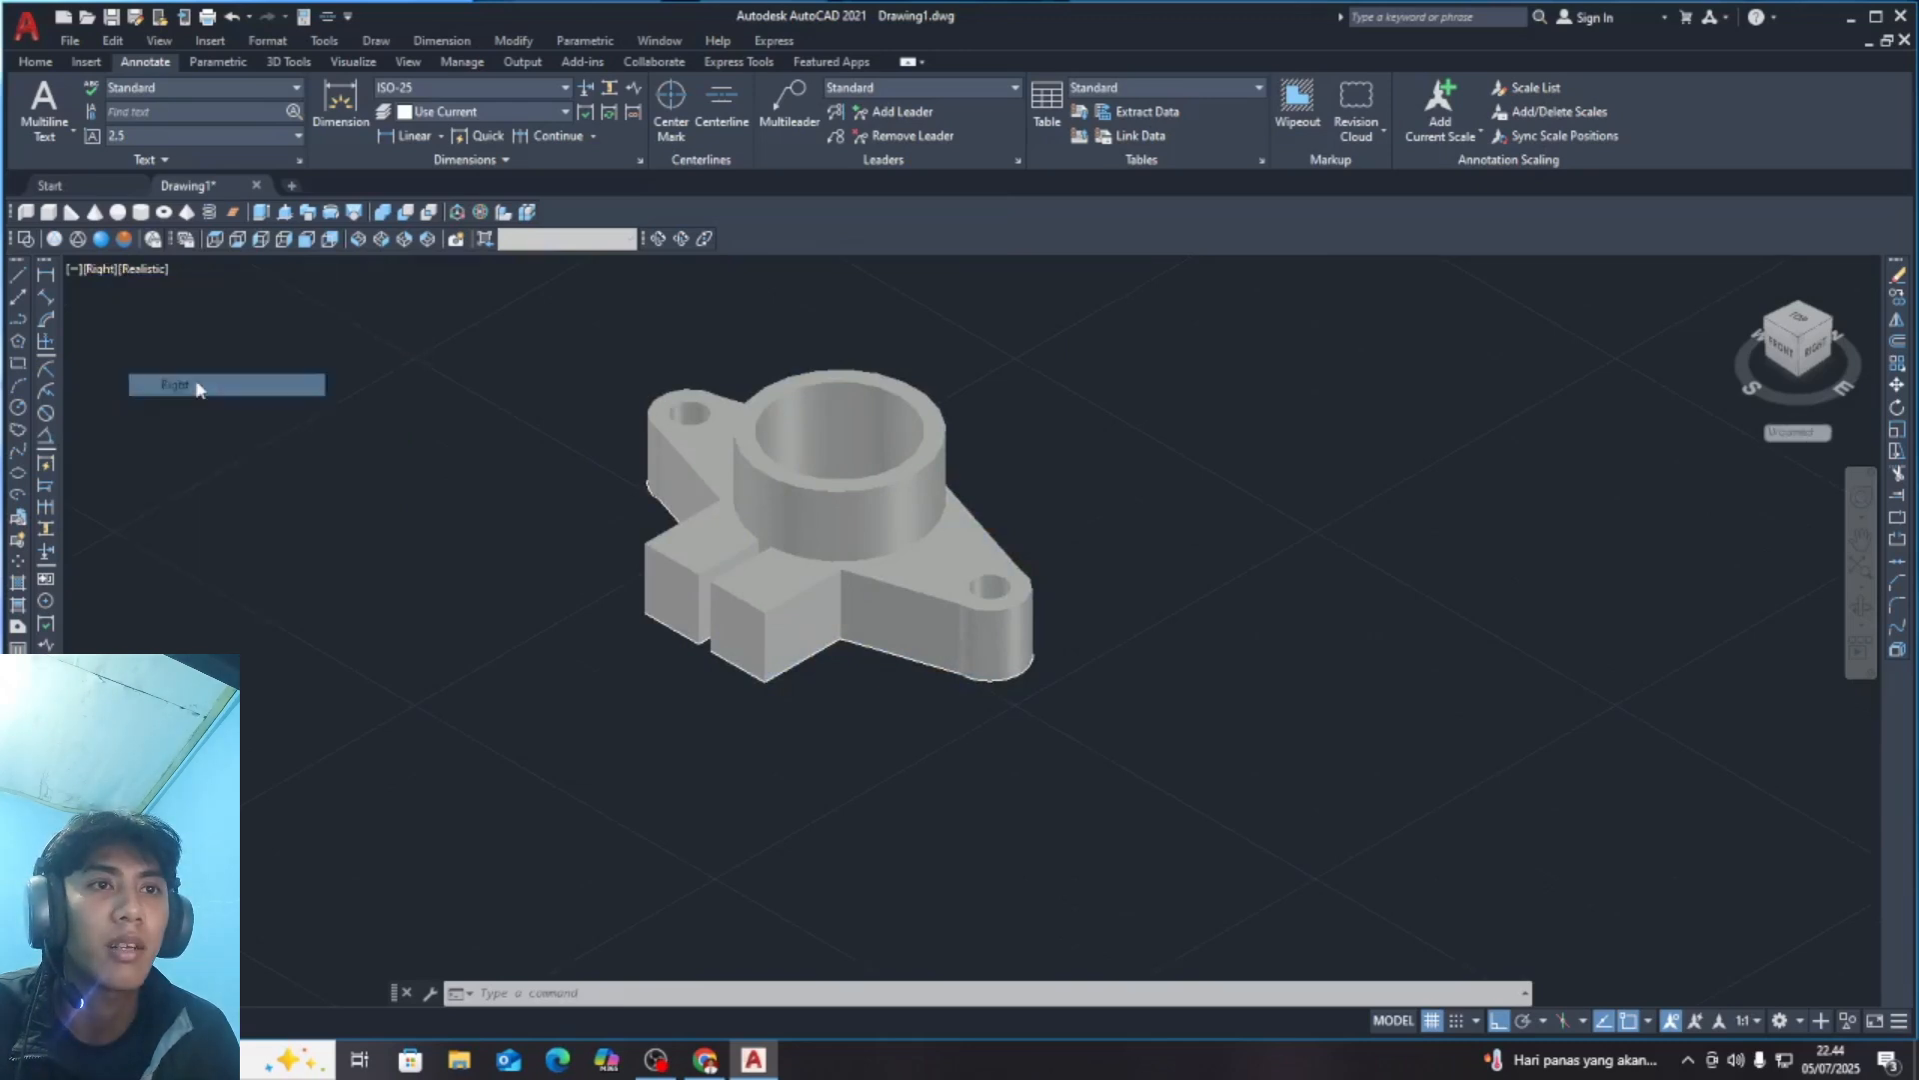
pyautogui.moveTo(600, 502); pyautogui.dragTo(824, 423, button='middle')
pyautogui.scroll(-1, 824, 423)
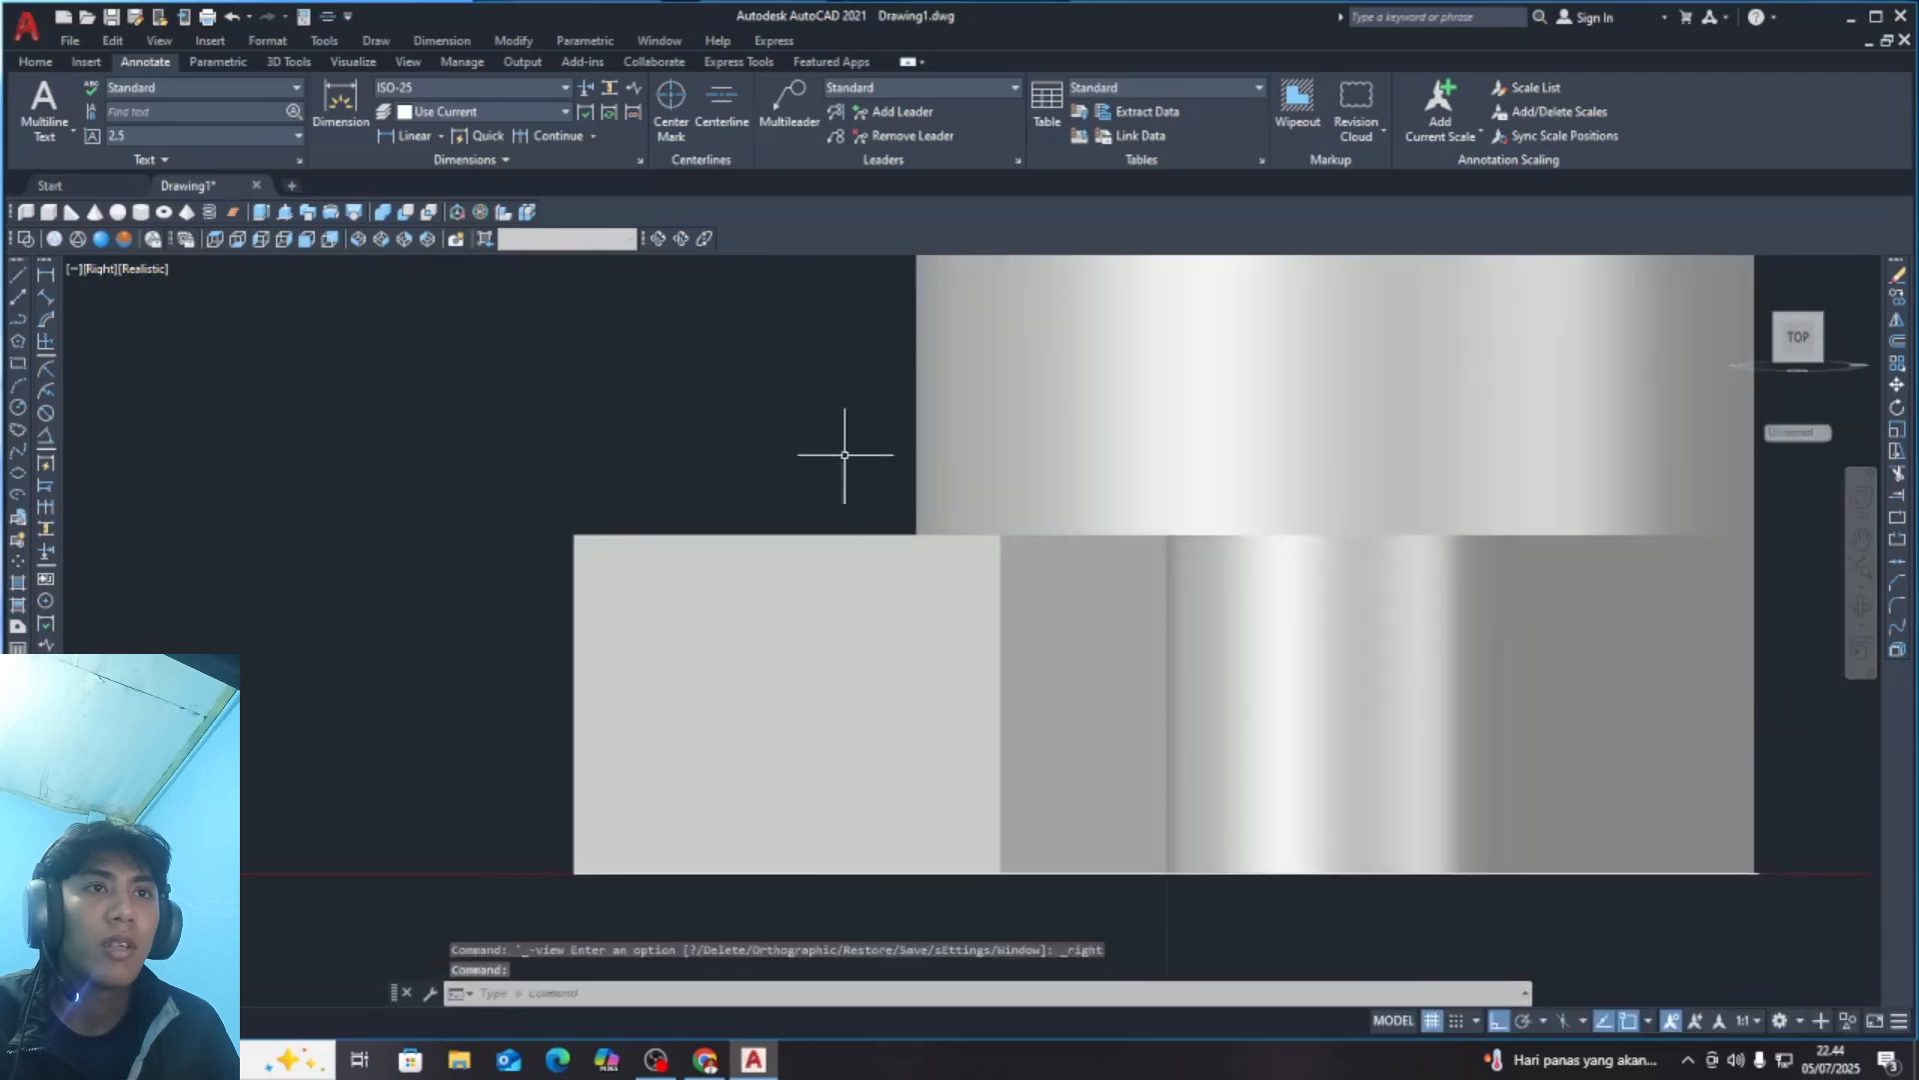
pyautogui.moveTo(840, 502); pyautogui.dragTo(857, 466, button='middle')
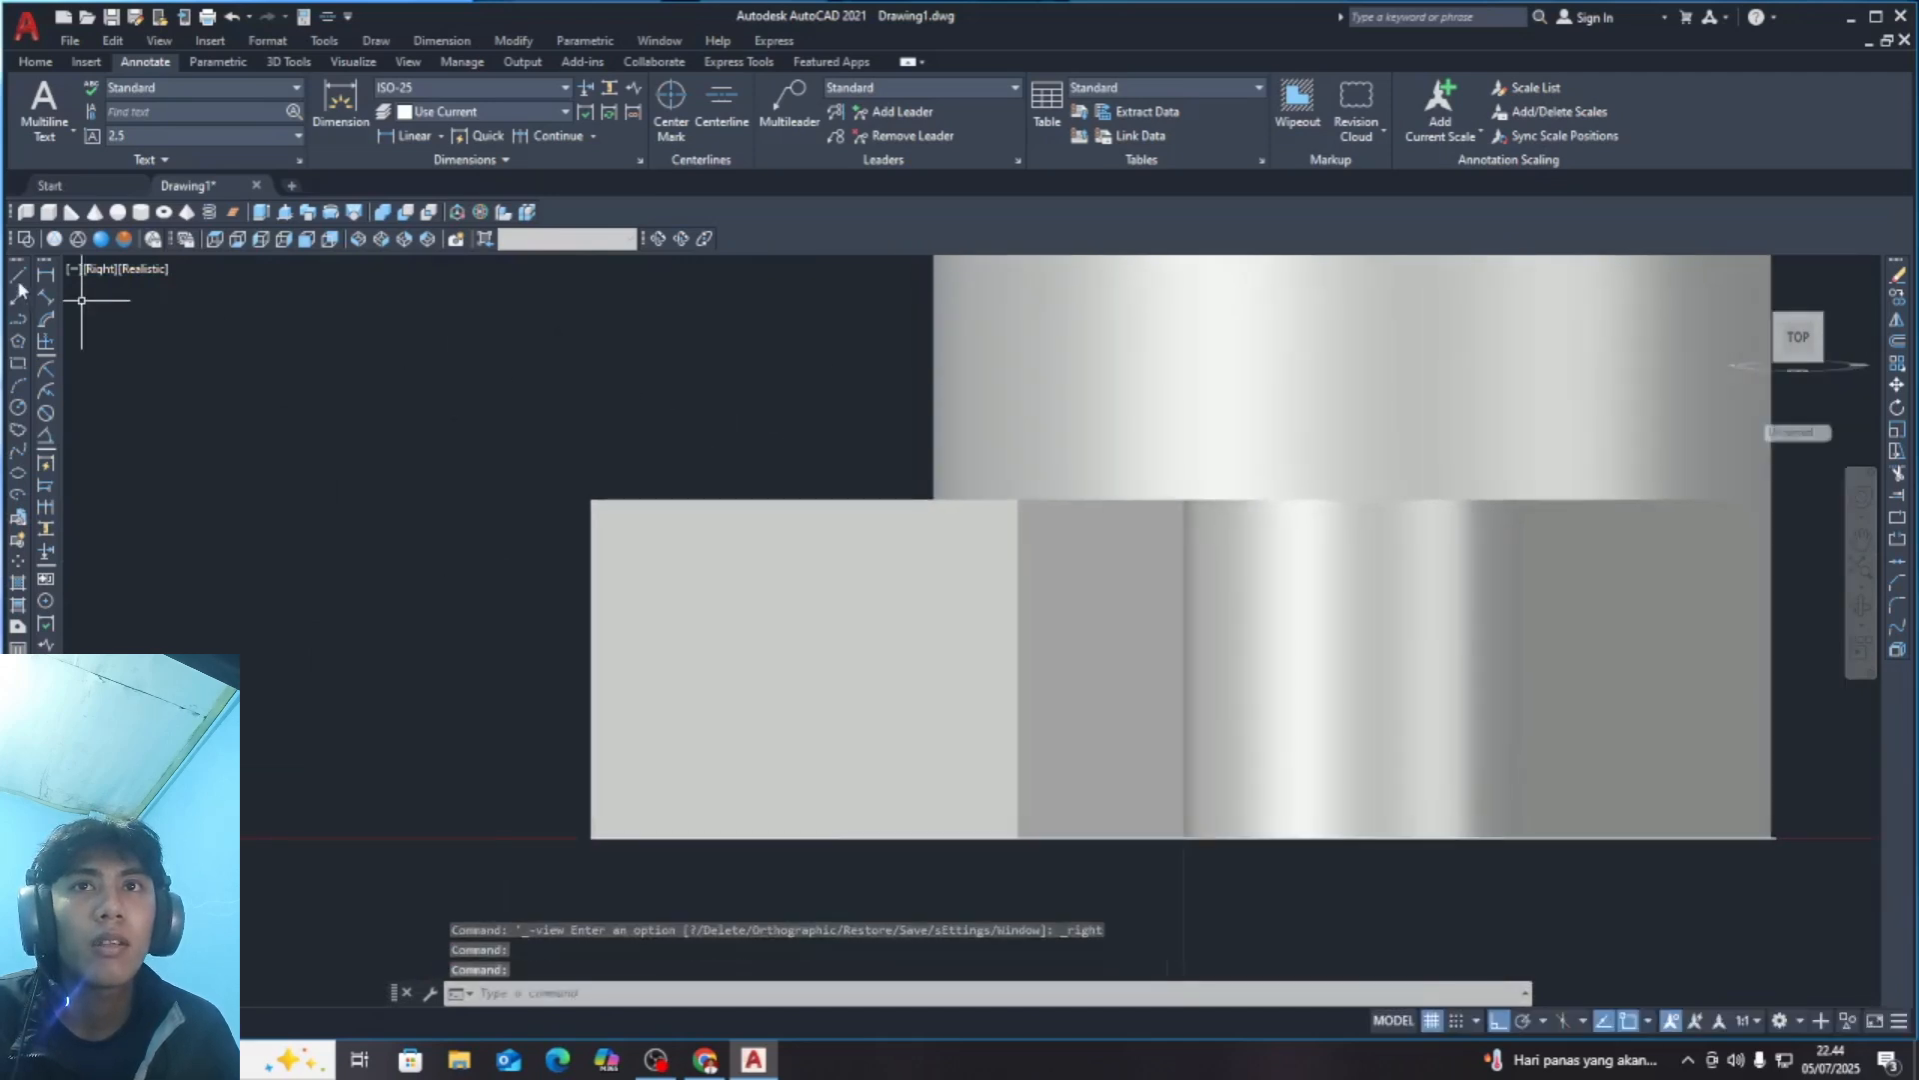
# Draw a circle of diameter 3 centred on the upper outer corner of the tab's side face.
pyautogui.click(17, 409)
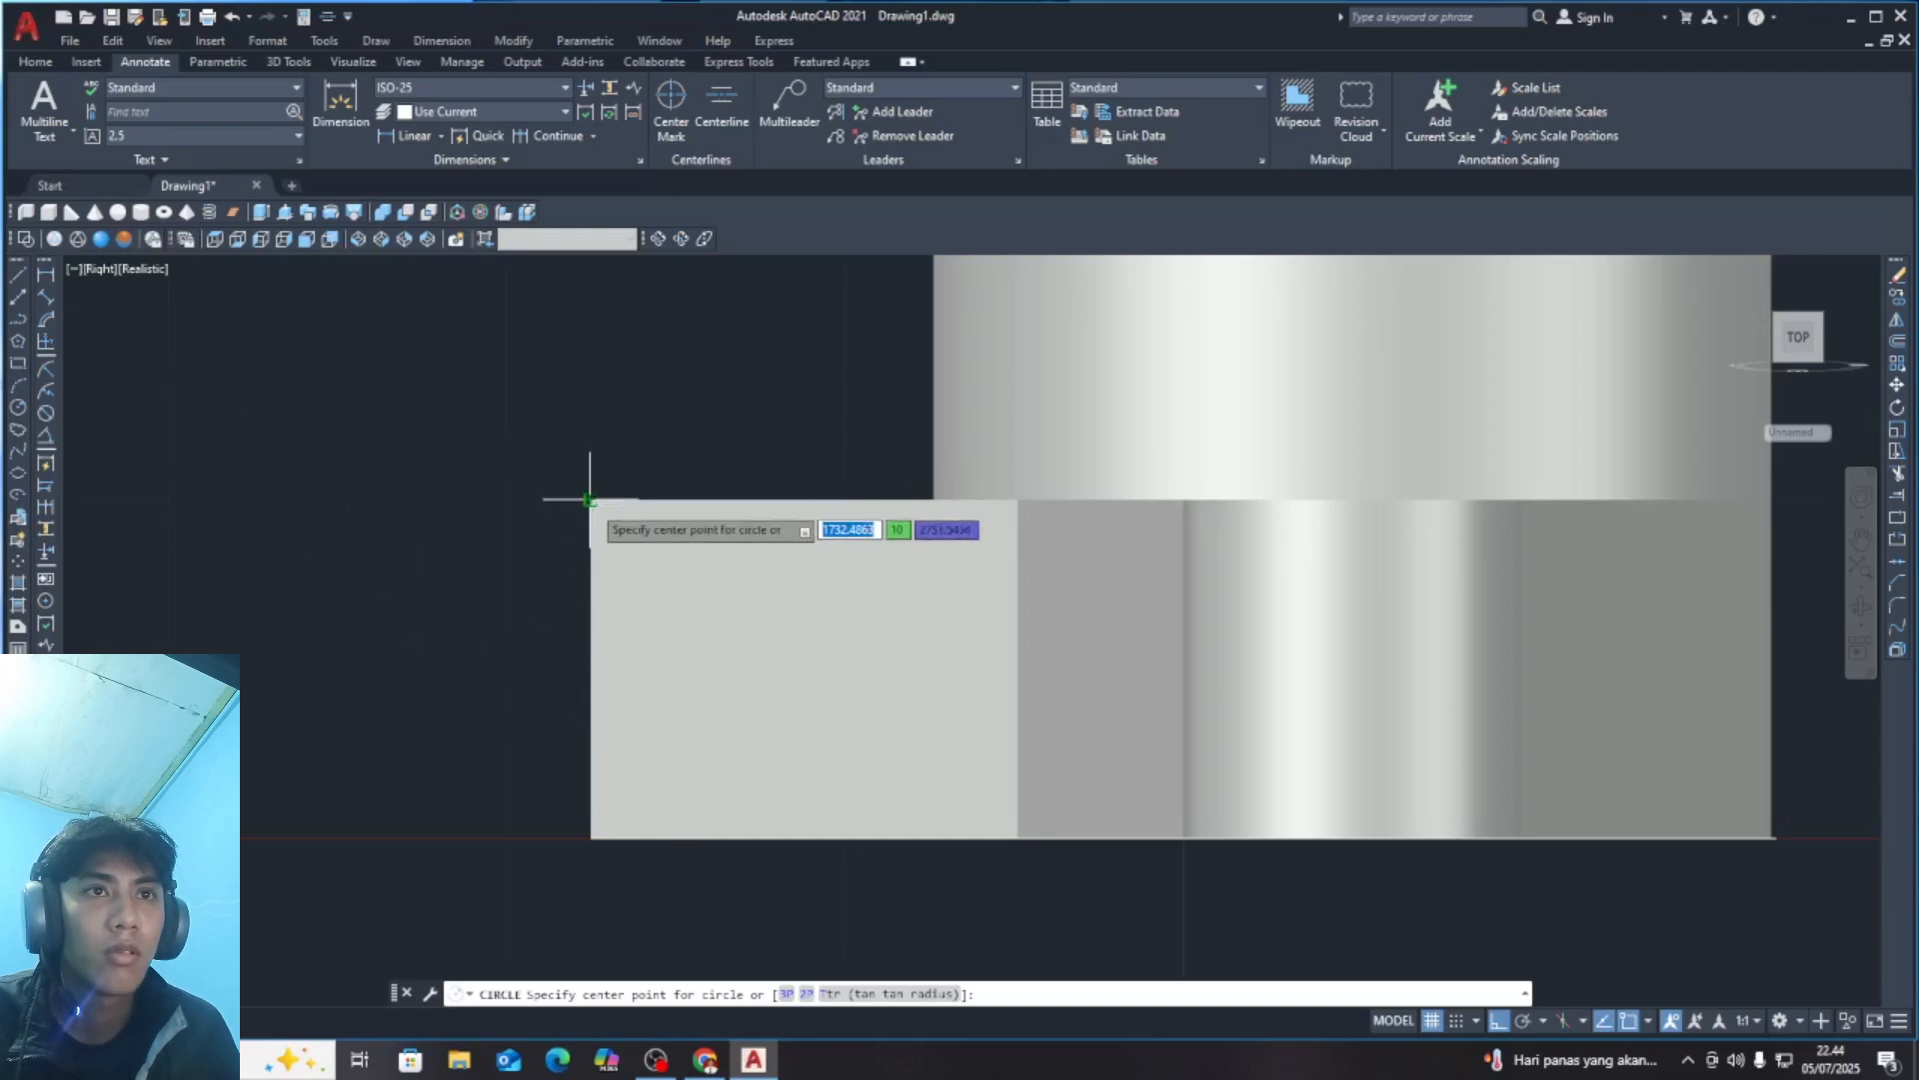
pyautogui.scroll(3, 595, 515)
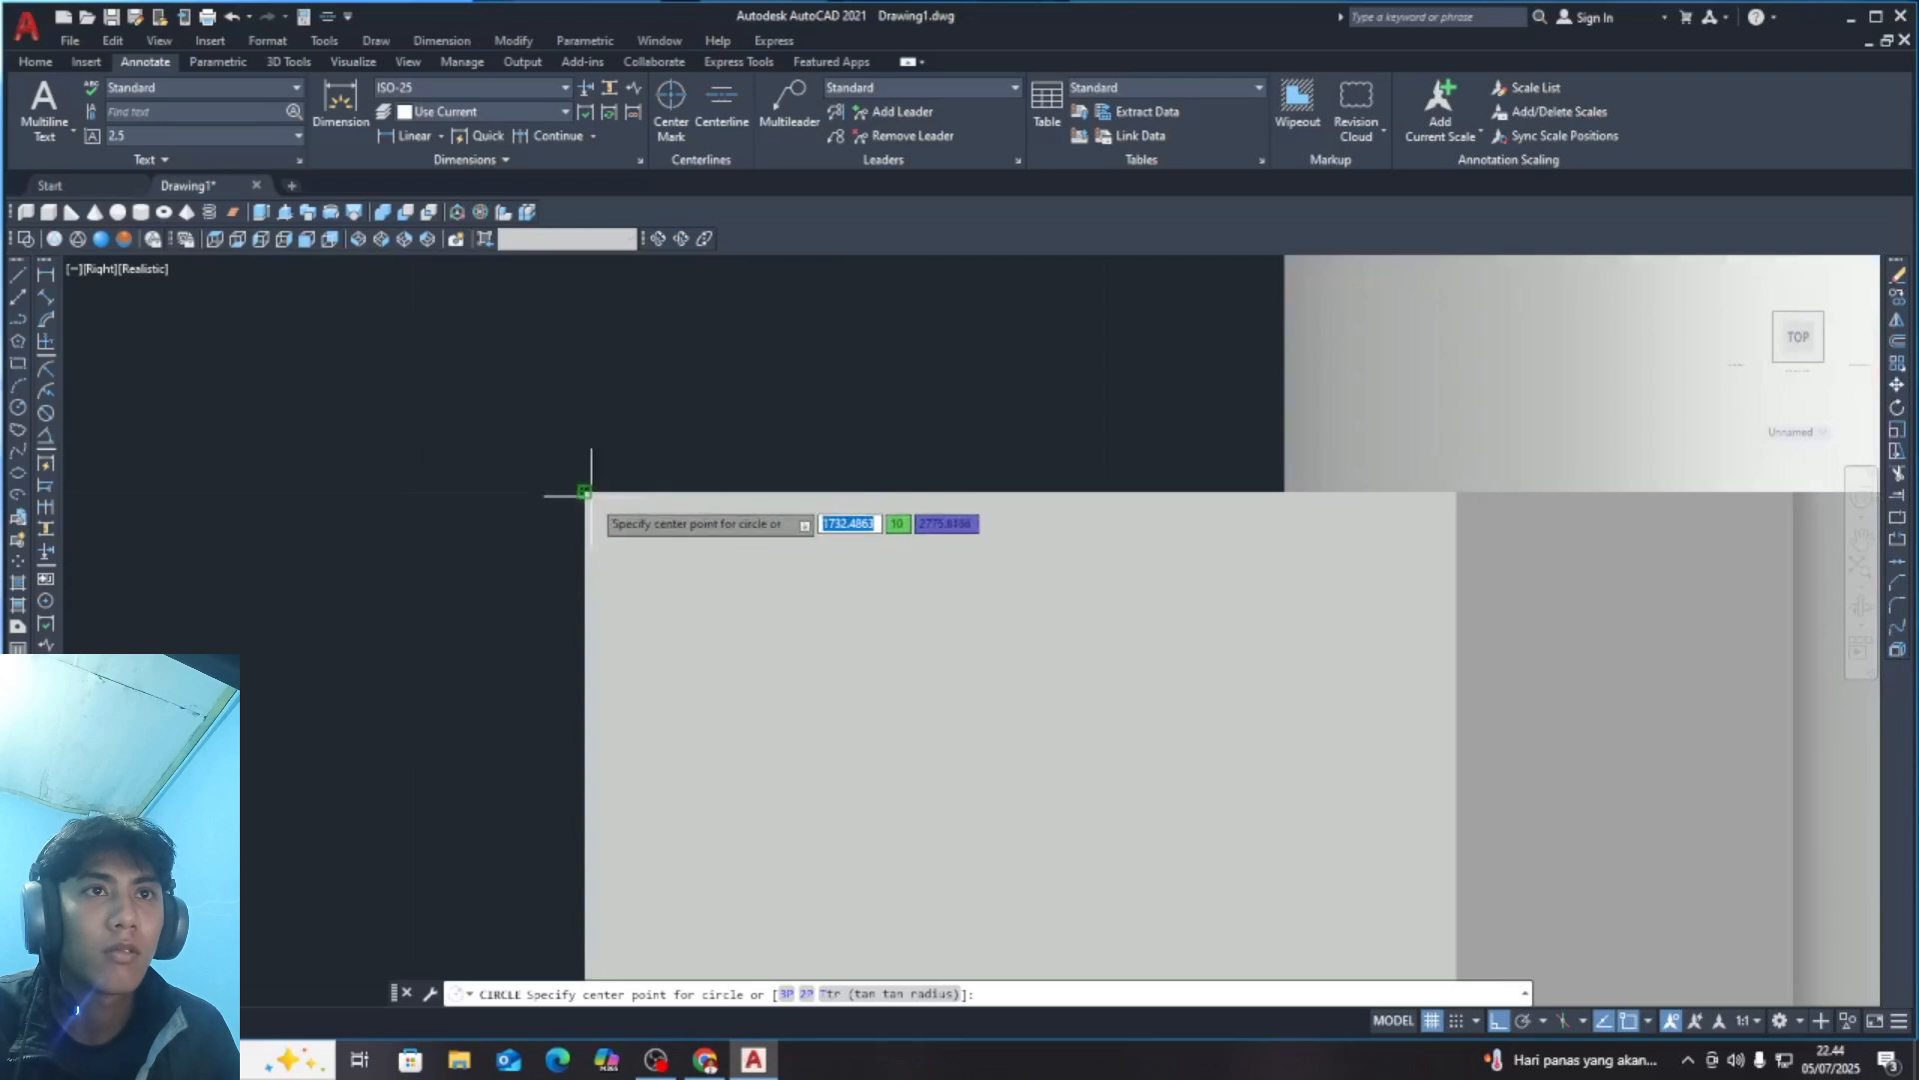
pyautogui.click(584, 492)
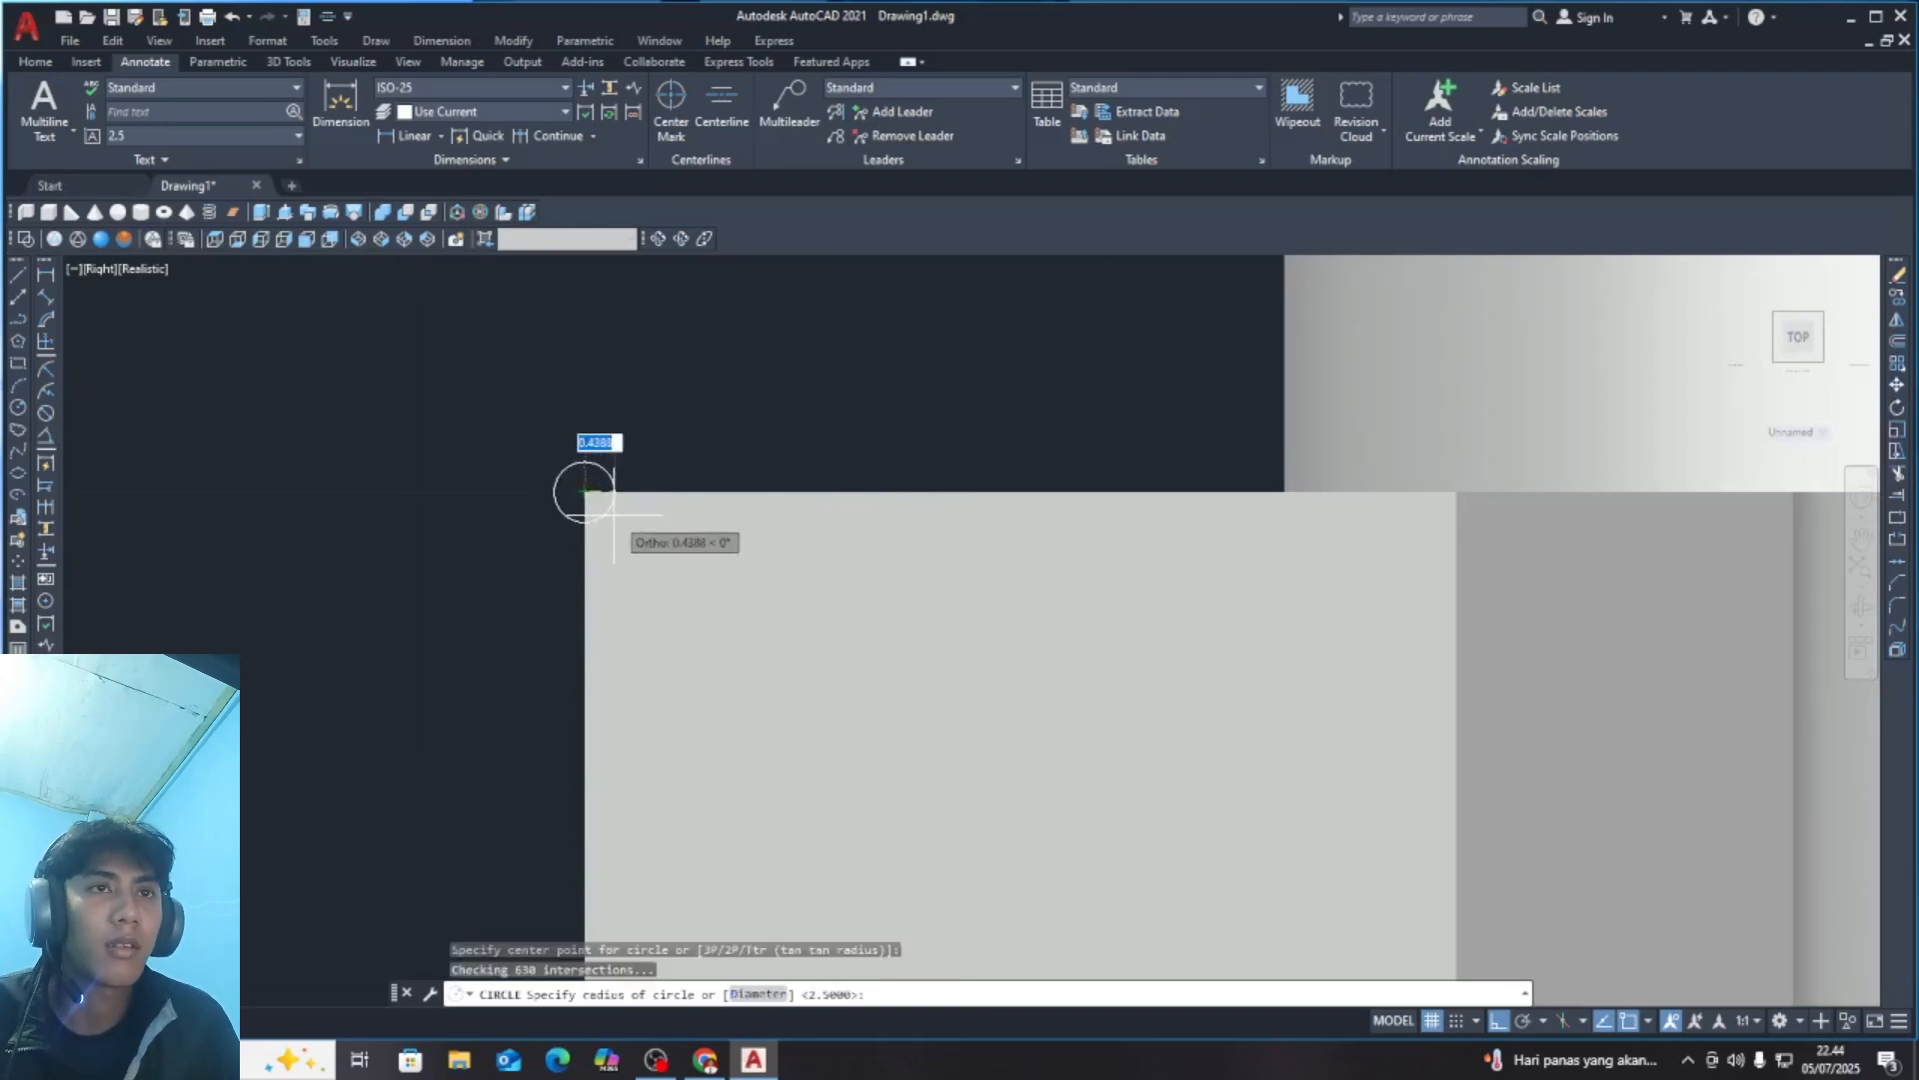
pyautogui.write('d')
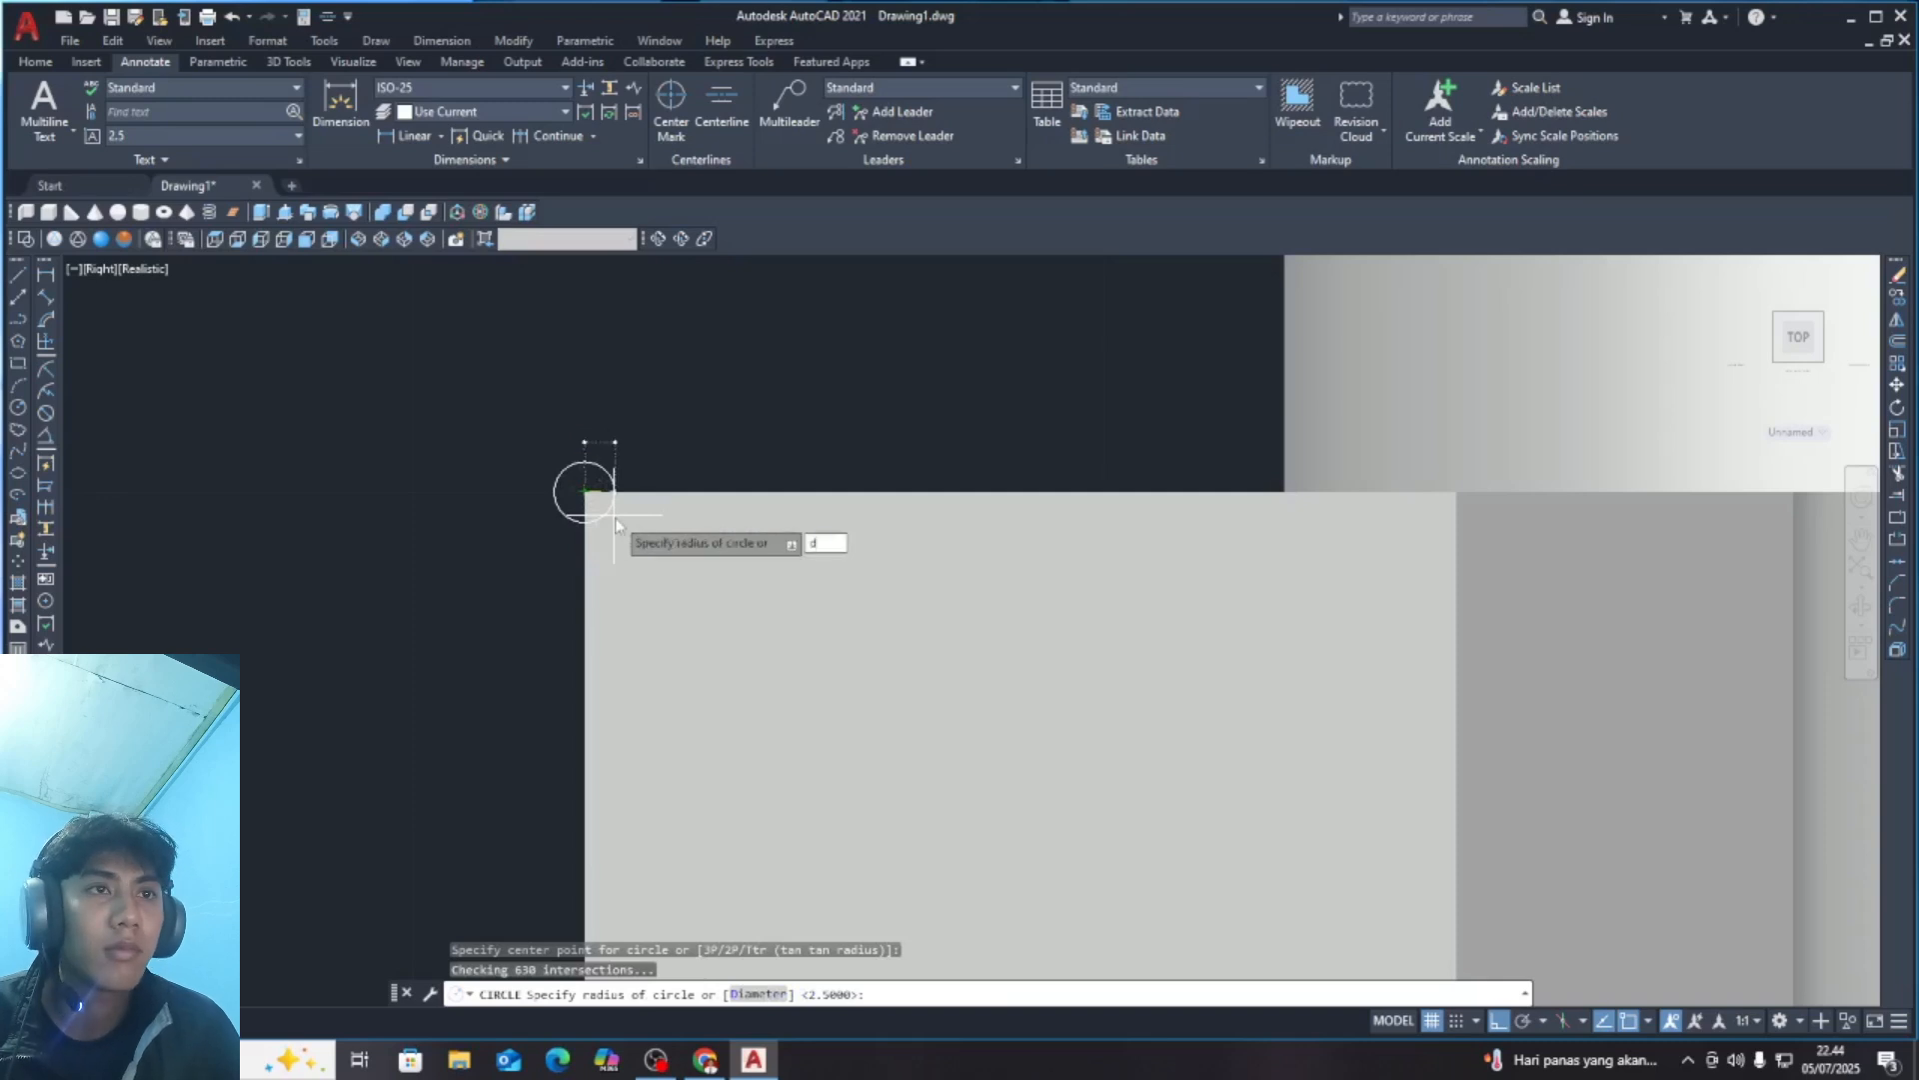
pyautogui.press('Return')
pyautogui.write('3')
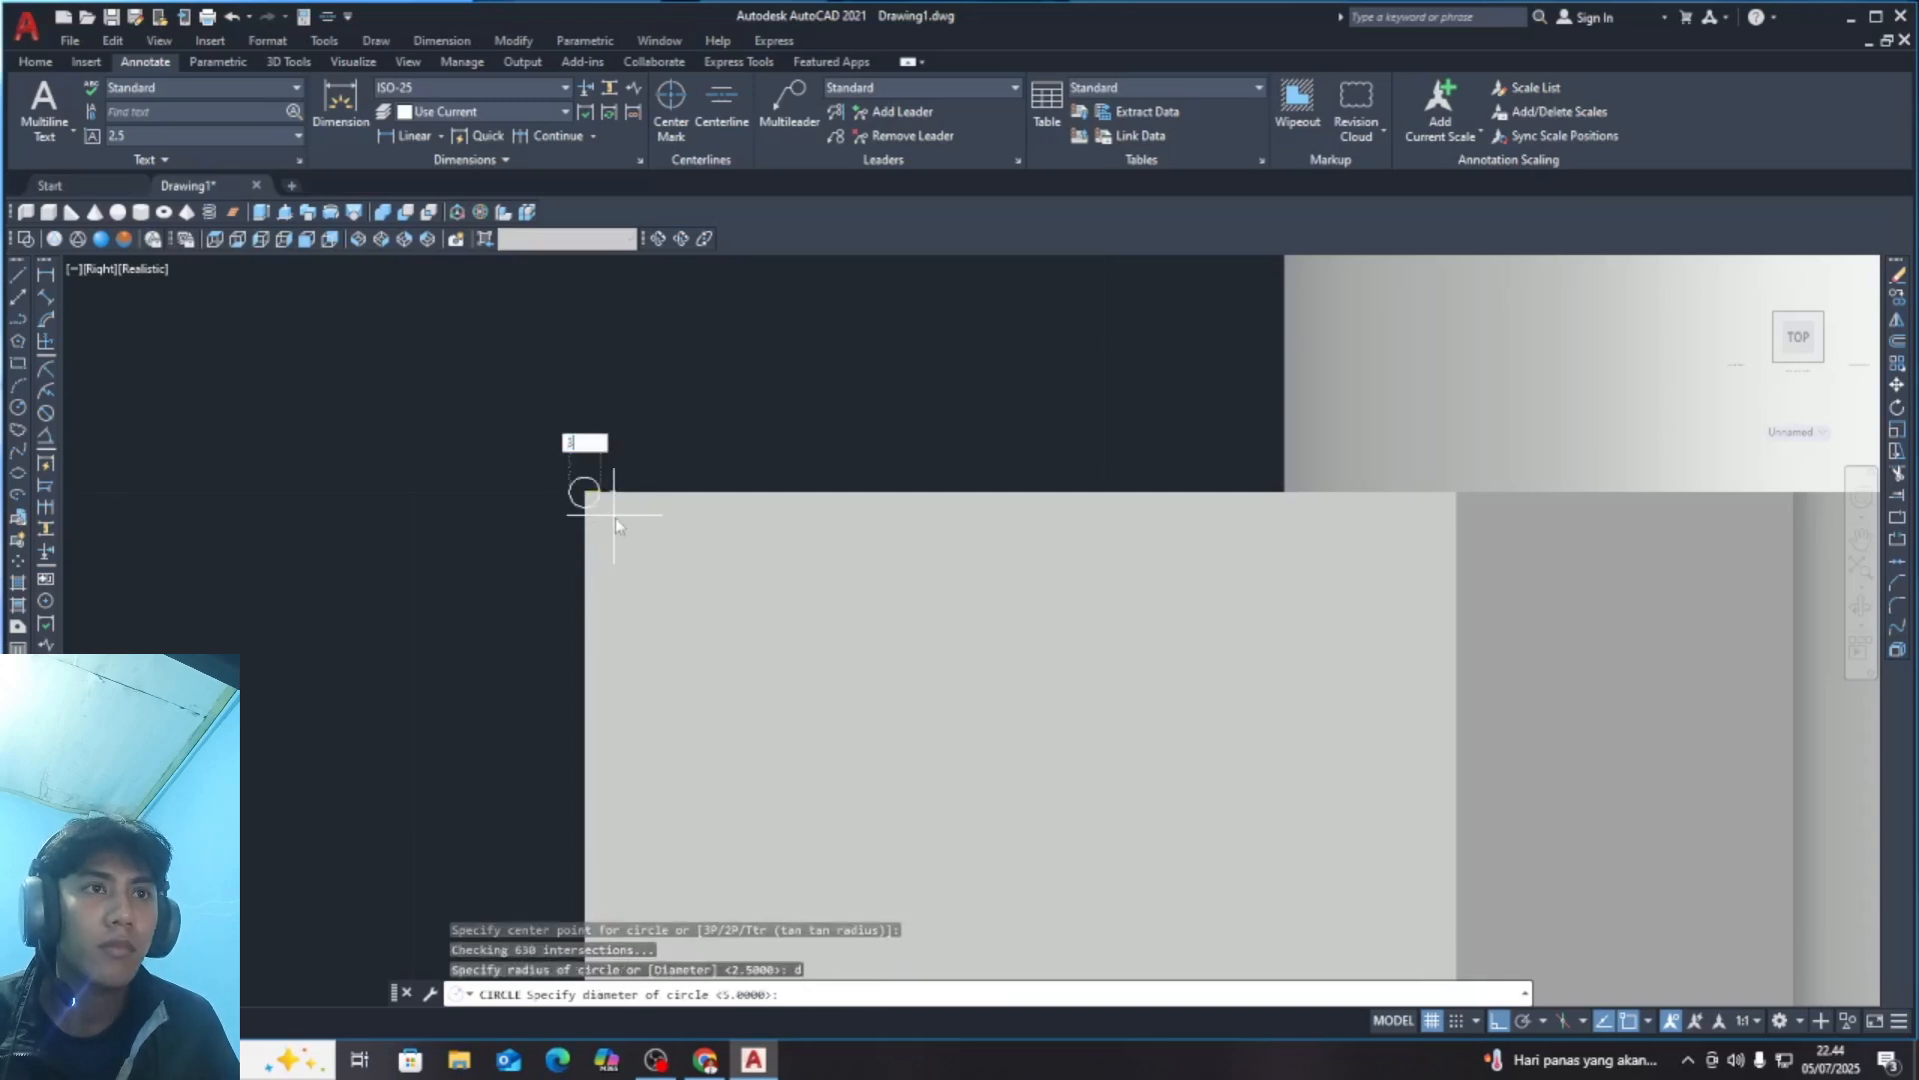
pyautogui.press('Return')
pyautogui.scroll(-2, 614, 515)
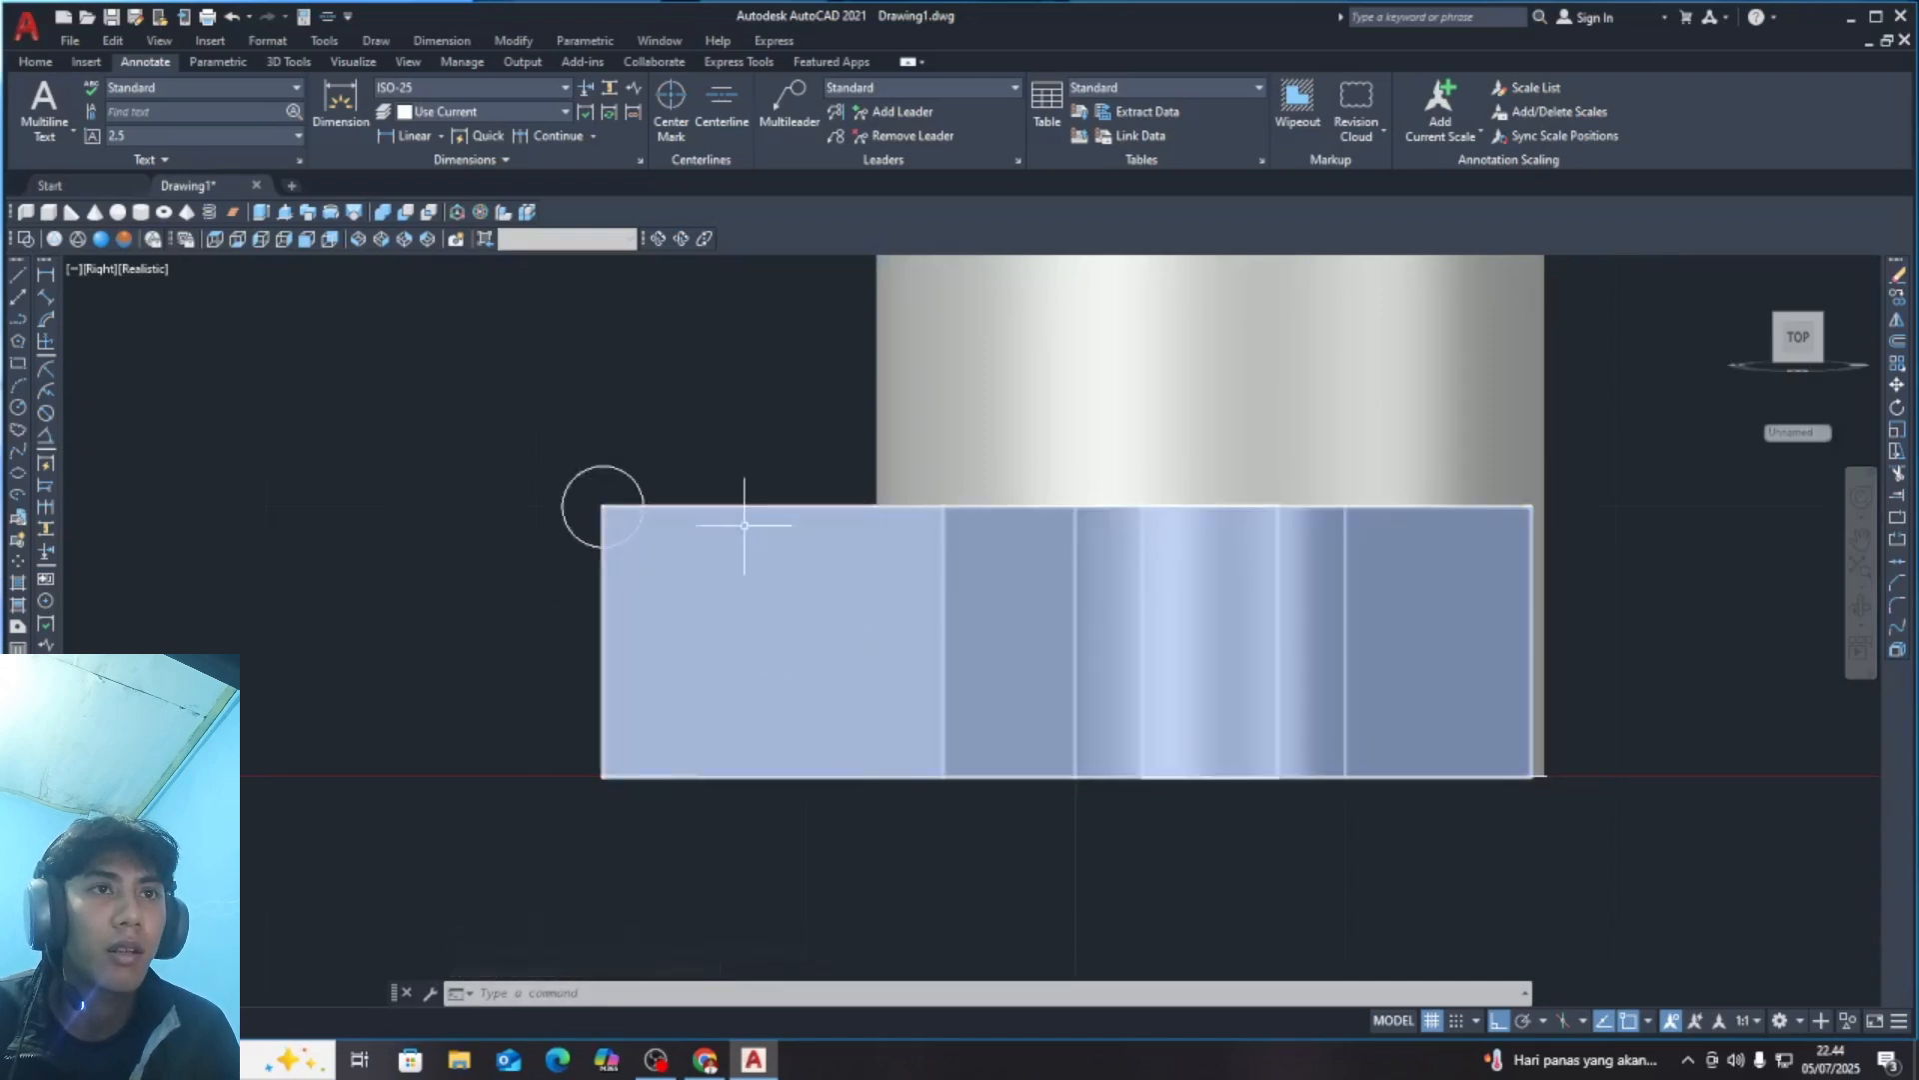
# Move the circle by its centre from the tab corner to the midpoint of the tab's upper edge.
pyautogui.click(629, 477)
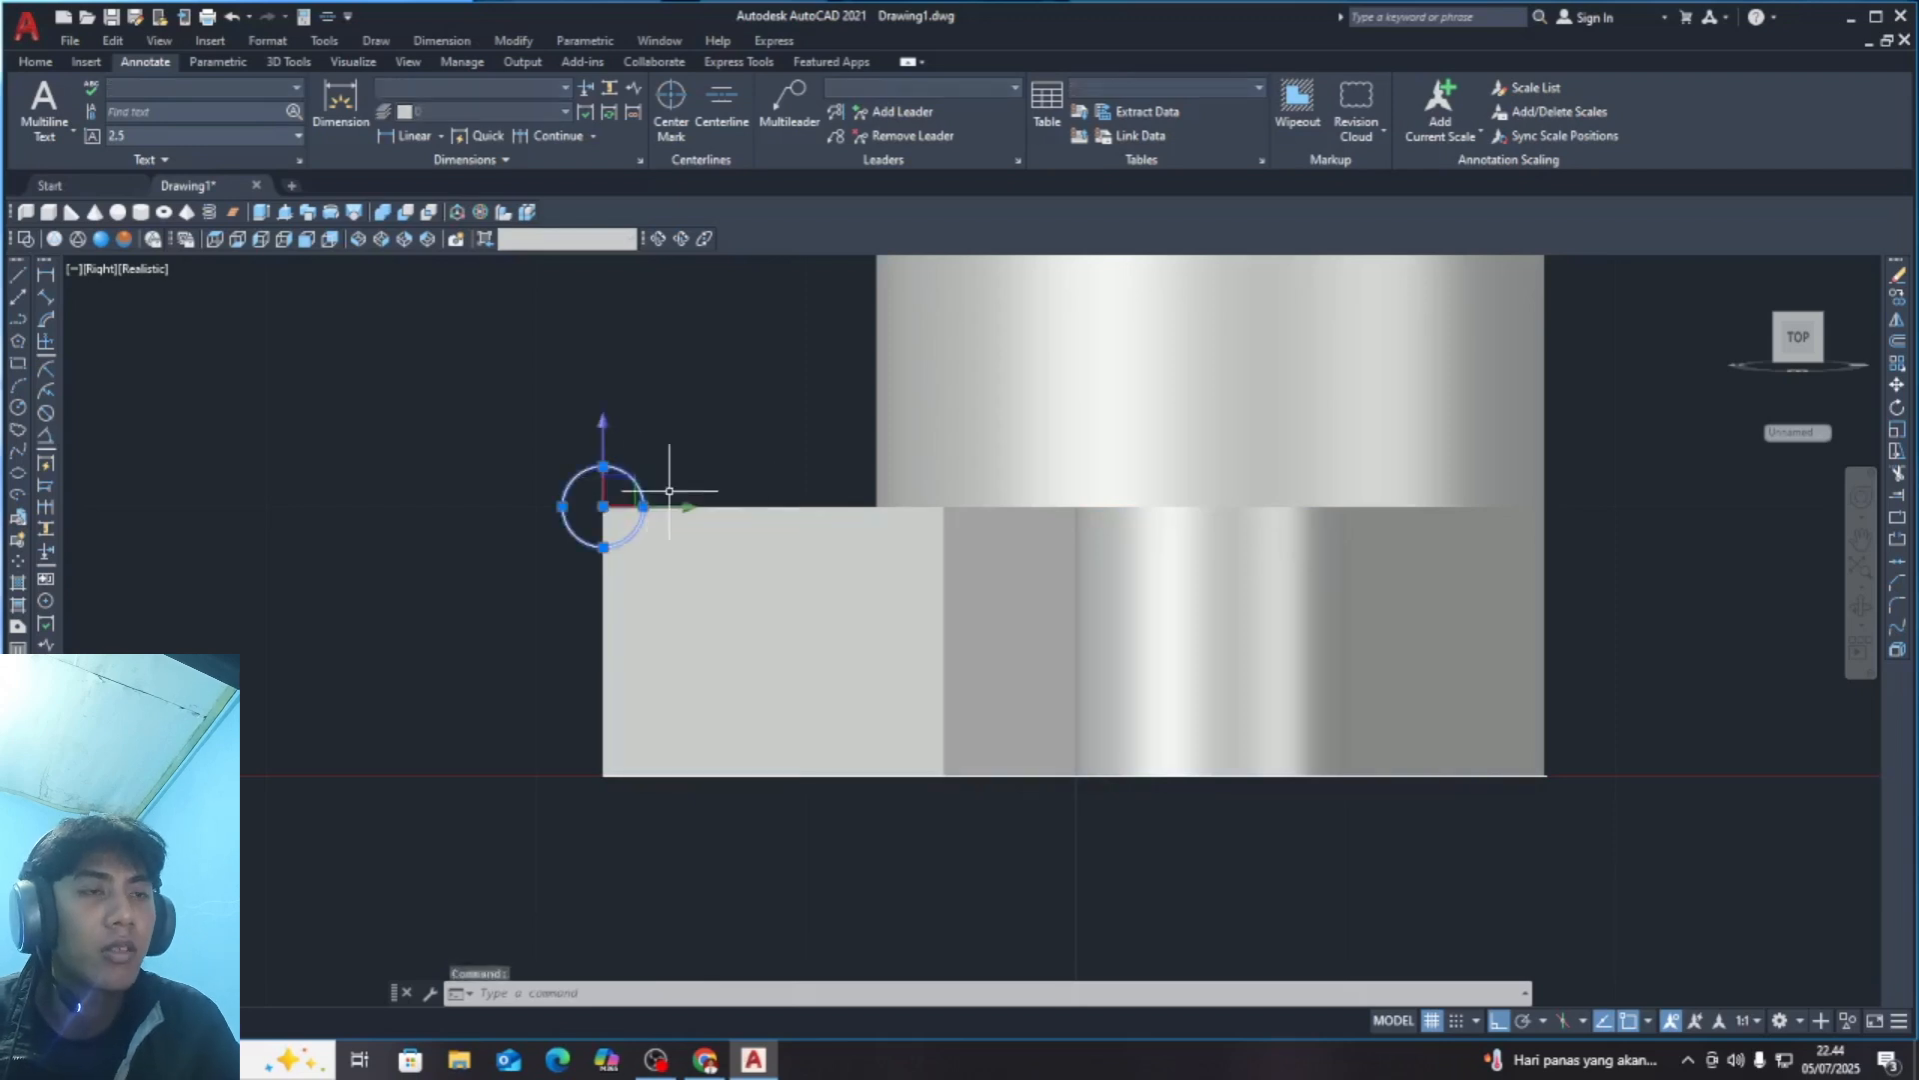
pyautogui.click(779, 506)
pyautogui.write('m')
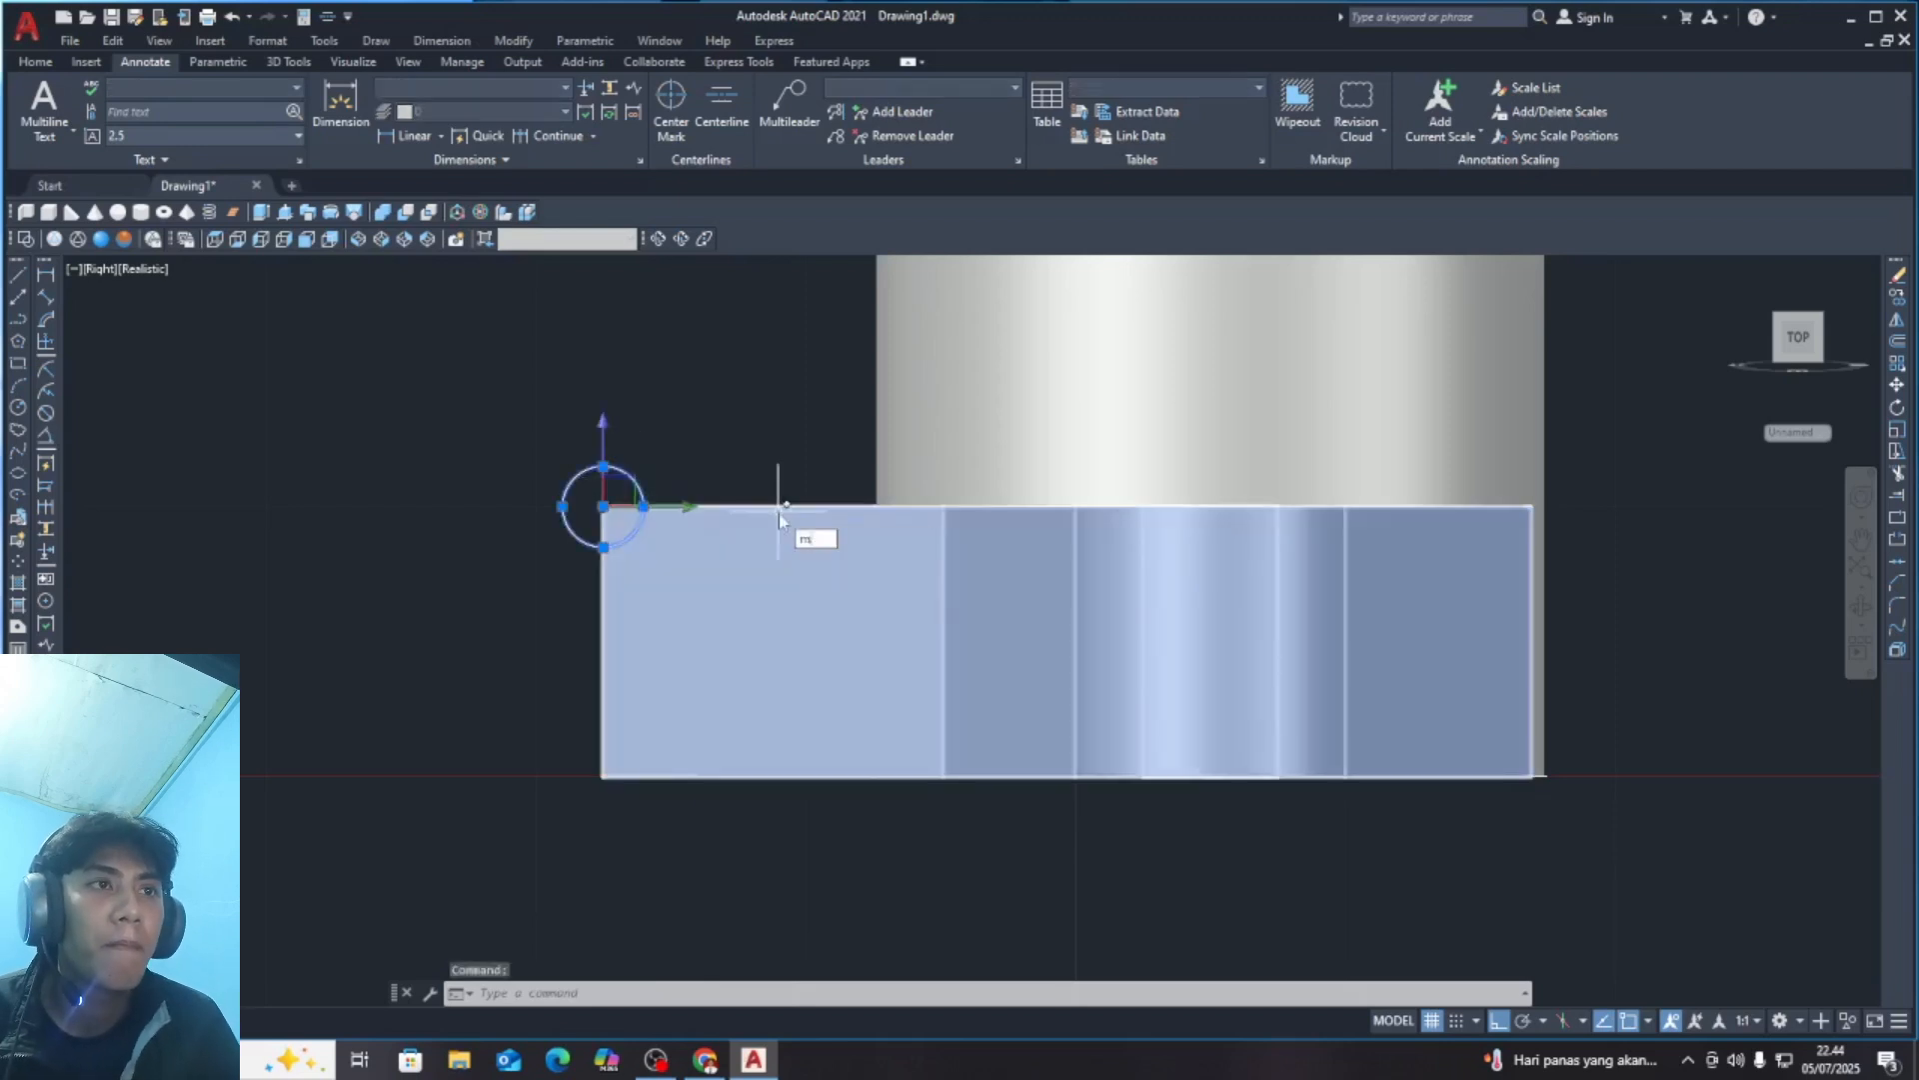
pyautogui.press('Return')
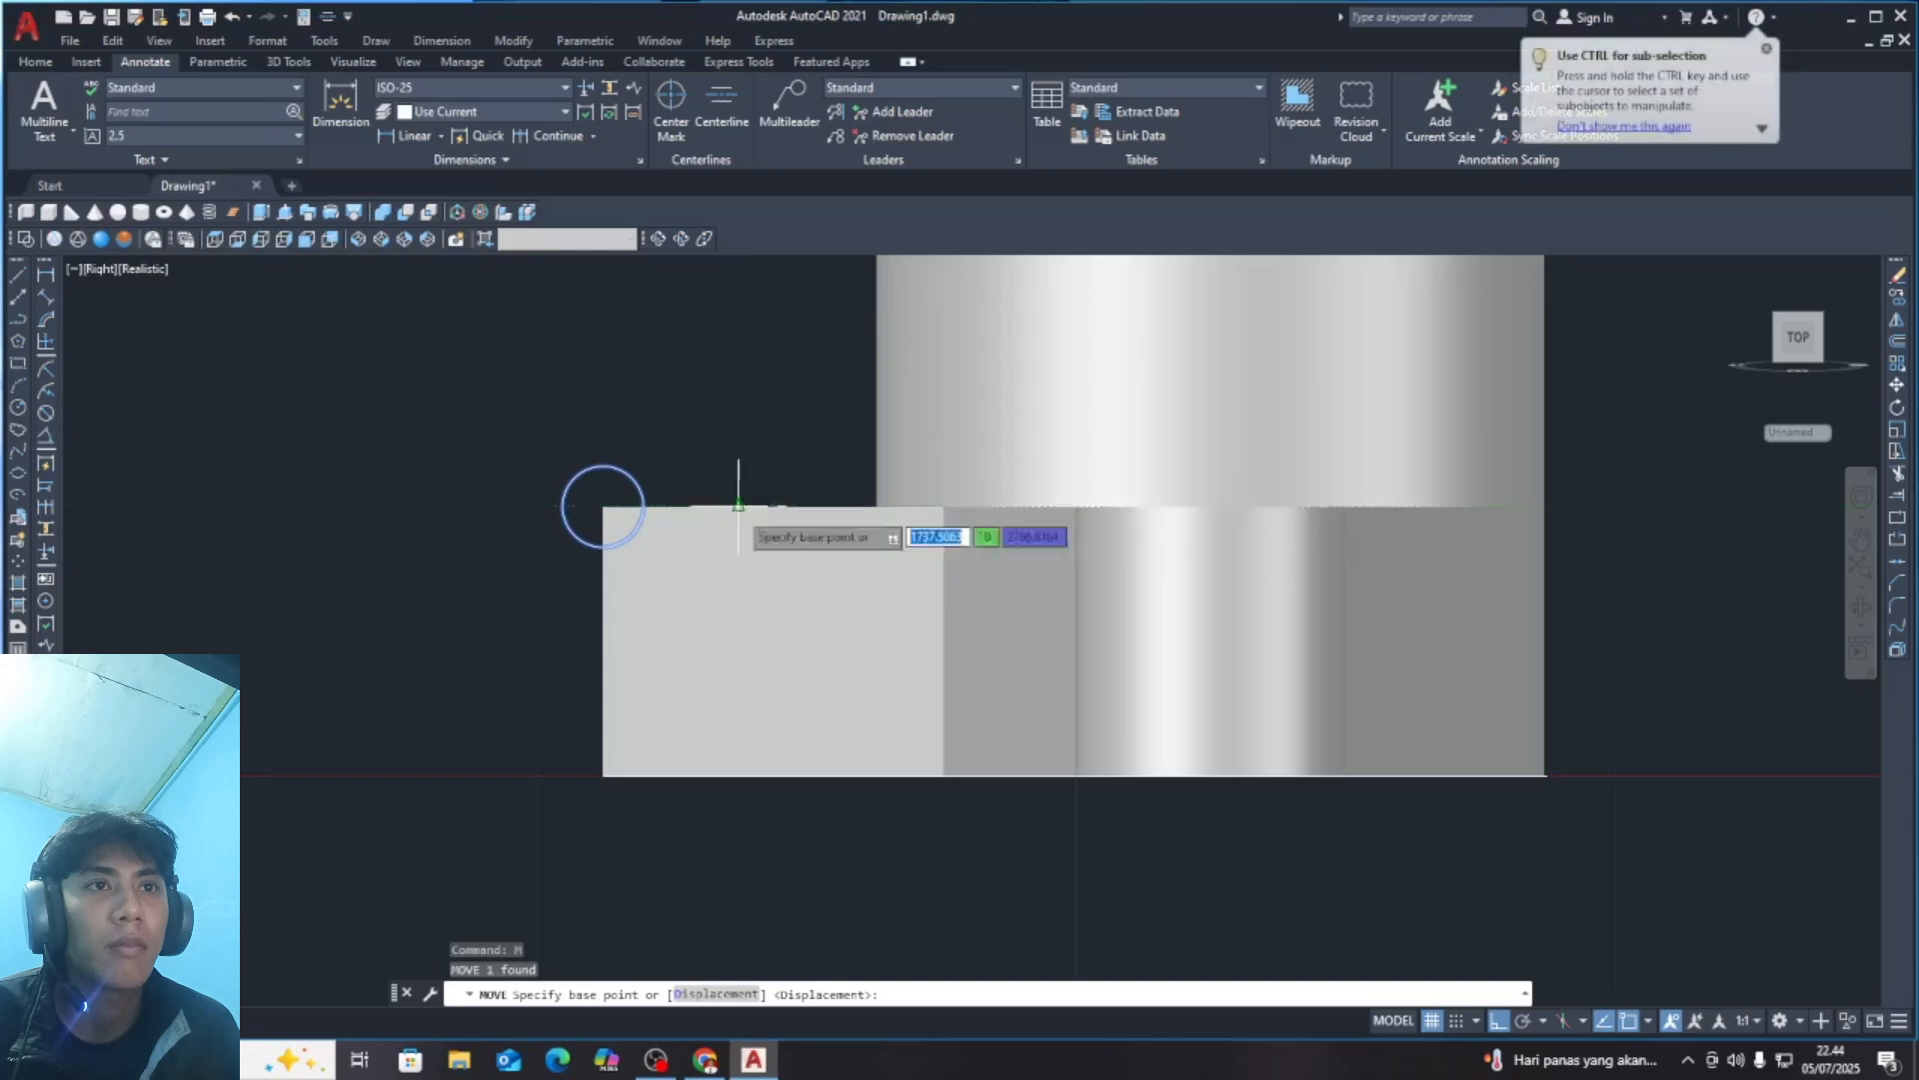
pyautogui.click(601, 506)
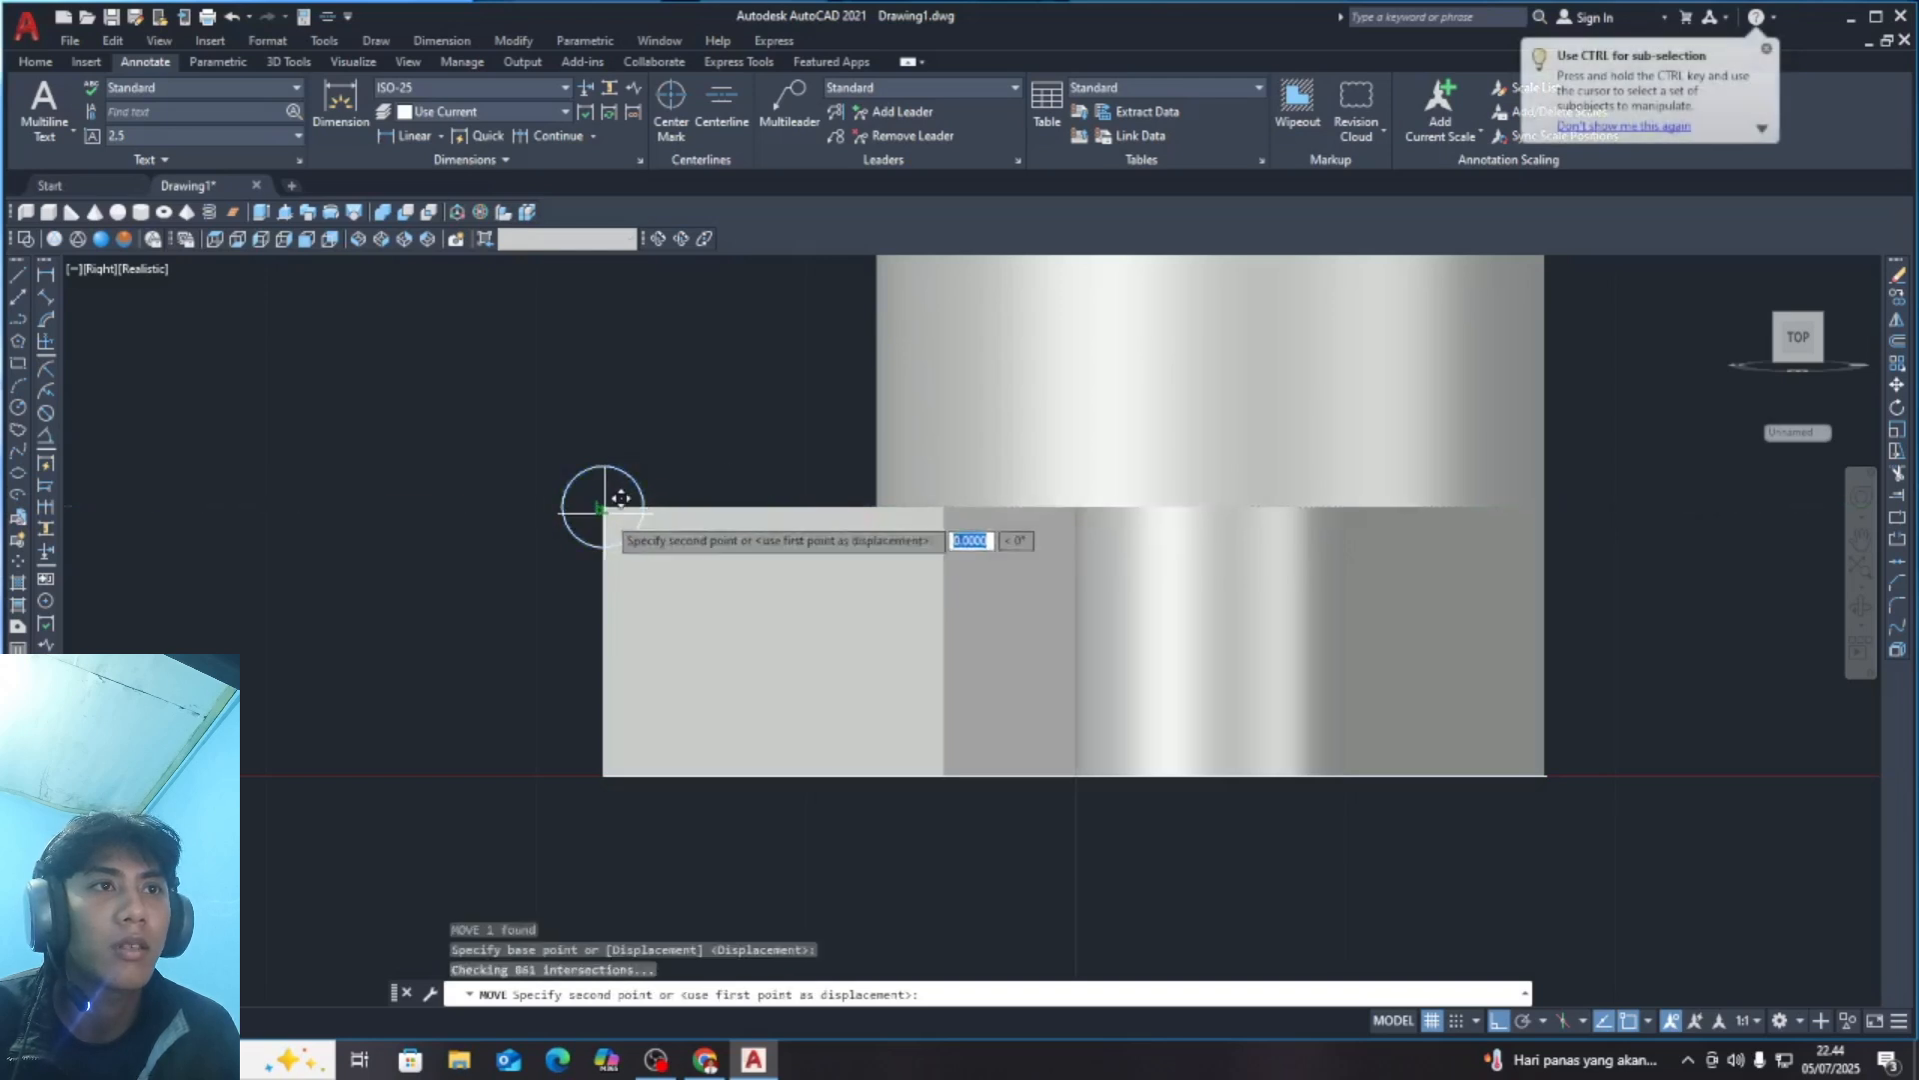
pyautogui.click(773, 507)
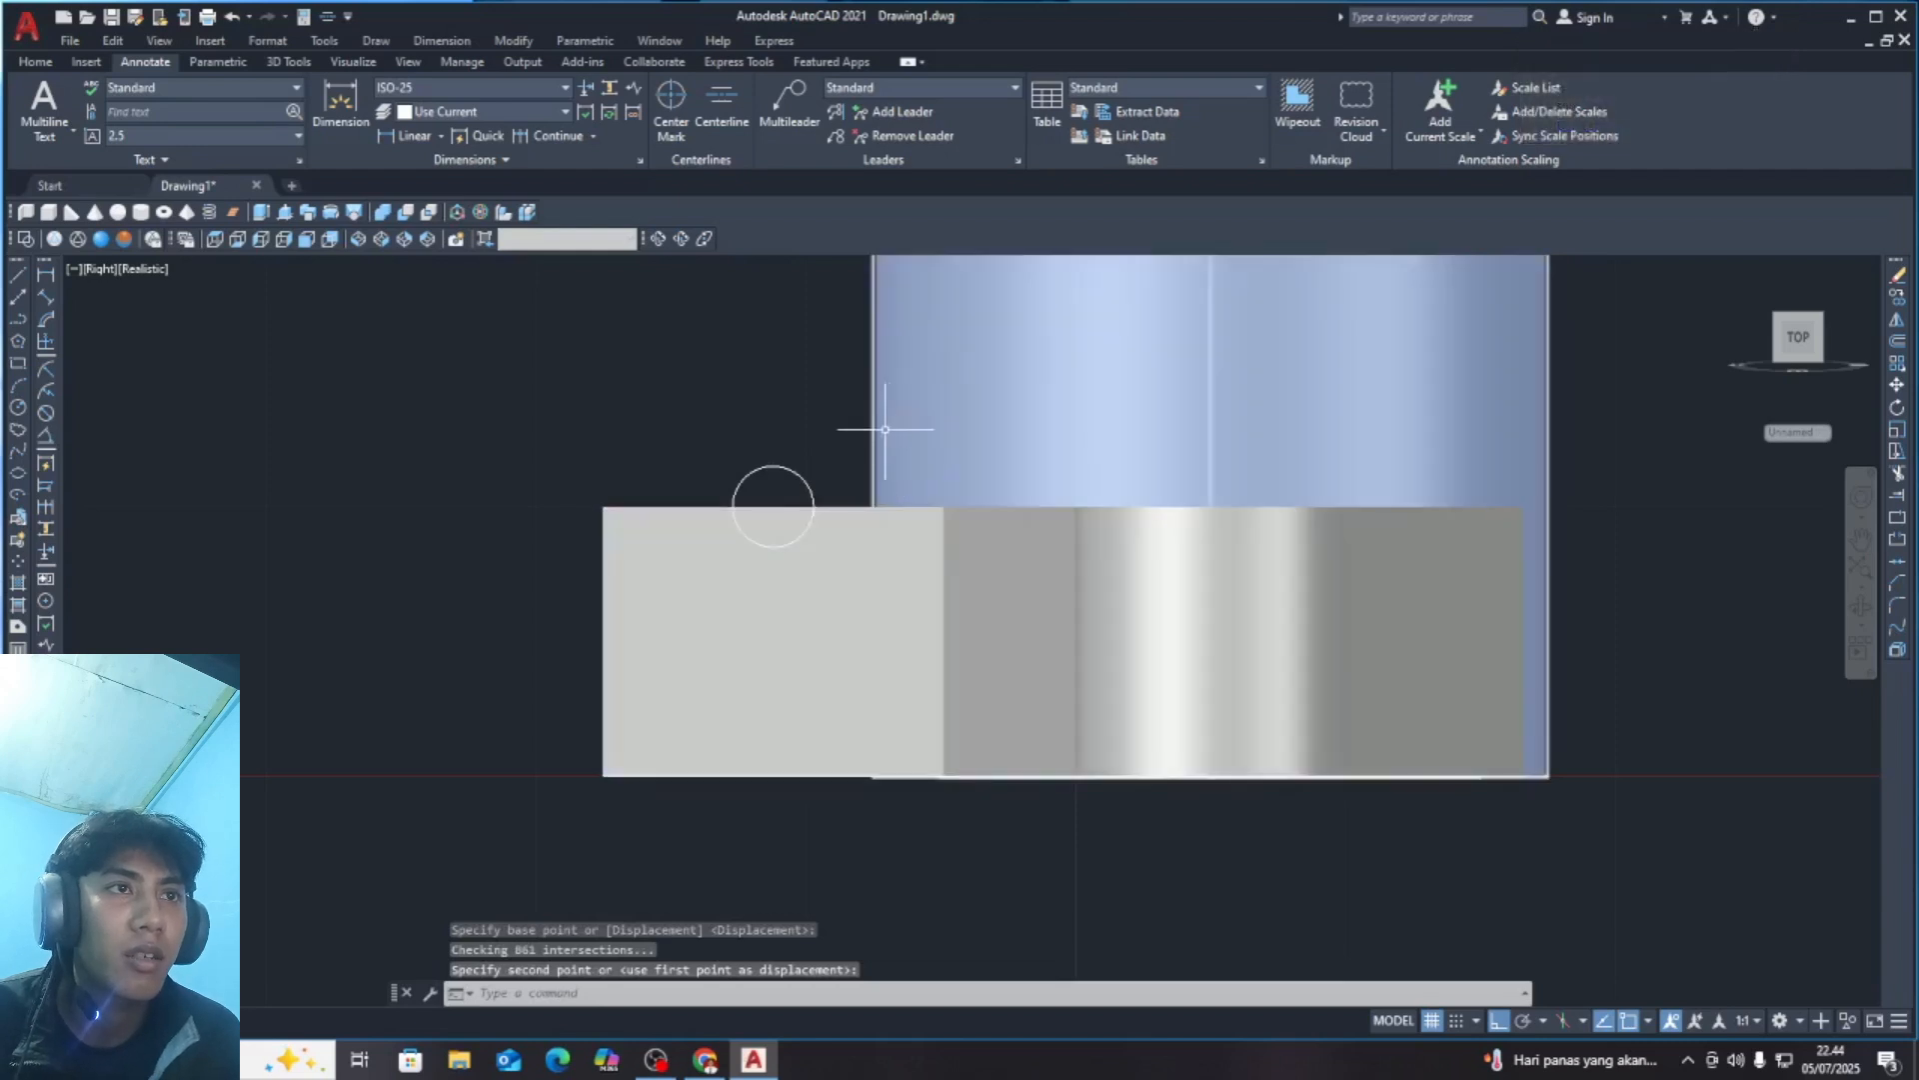
# Move the circle about 4.7 straight down from the upper edge onto the tab's side face.
pyautogui.click(801, 478)
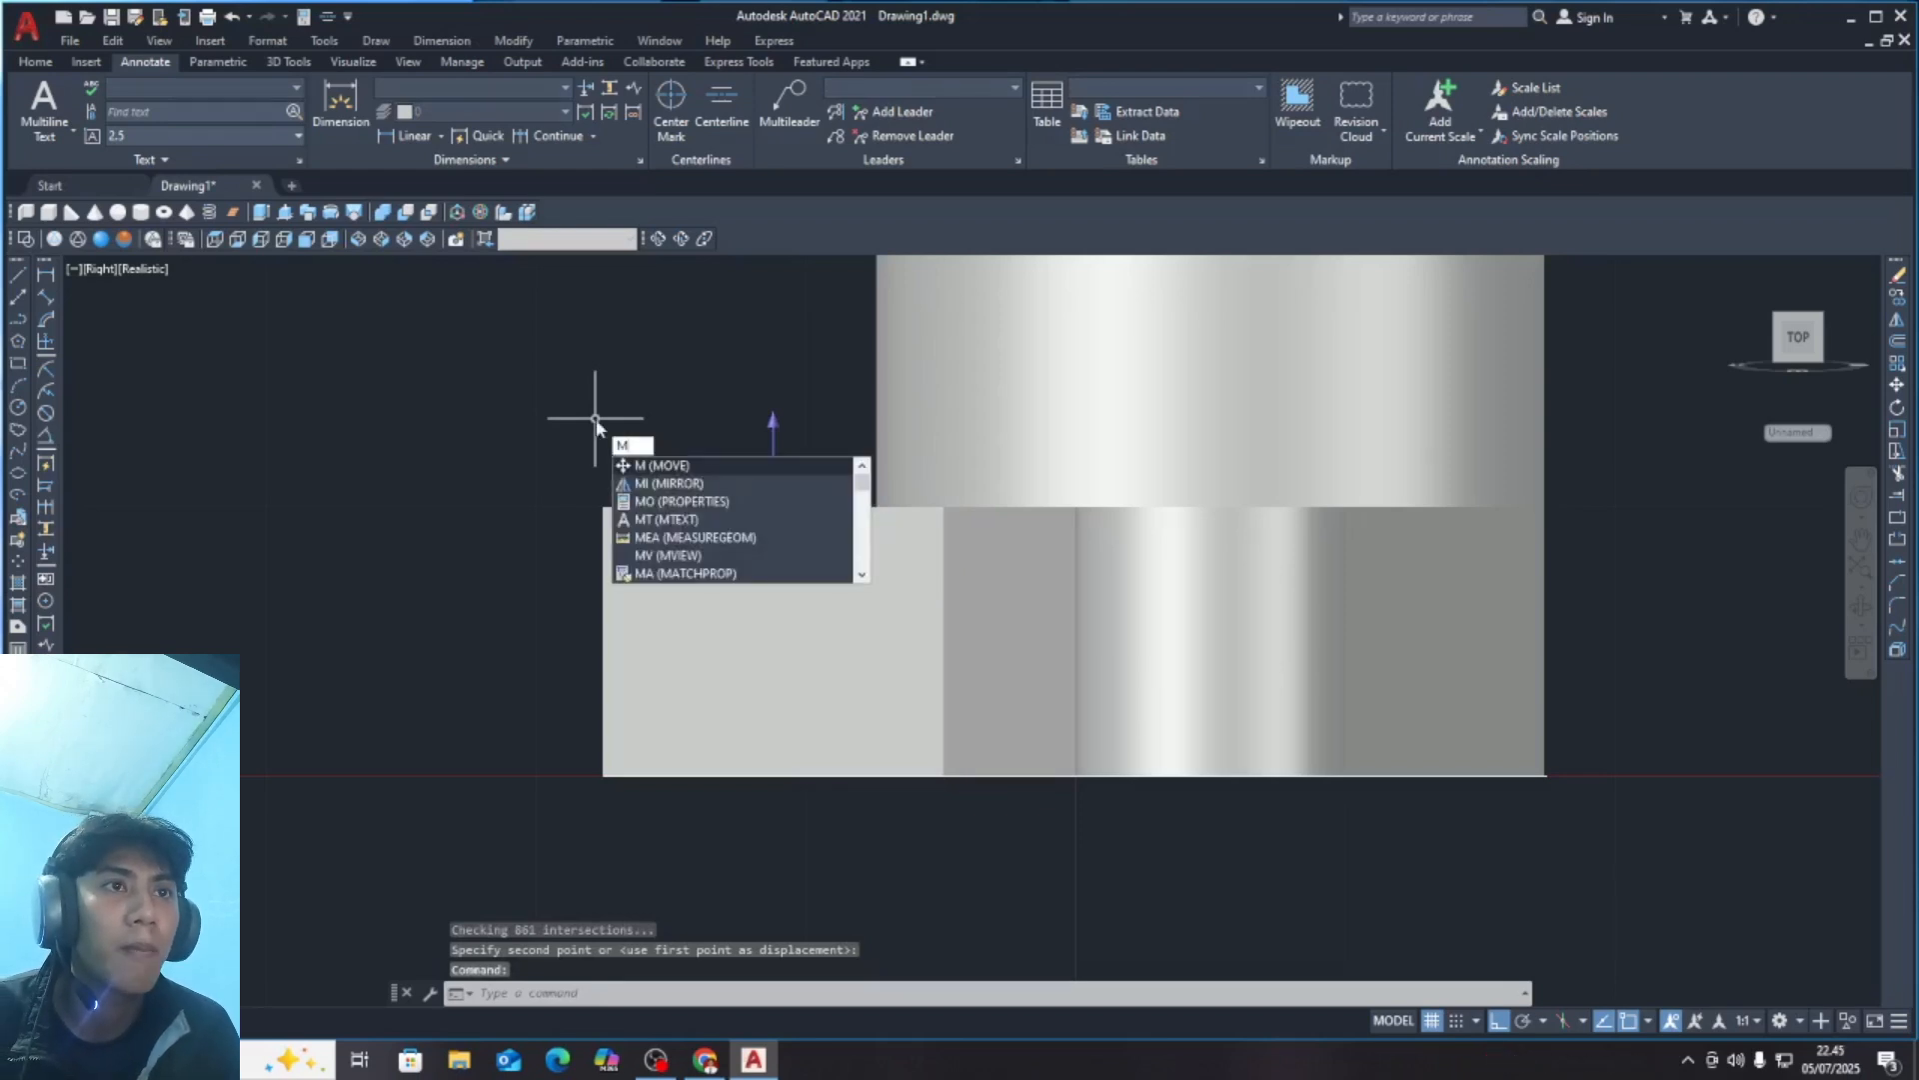
pyautogui.press('Return')
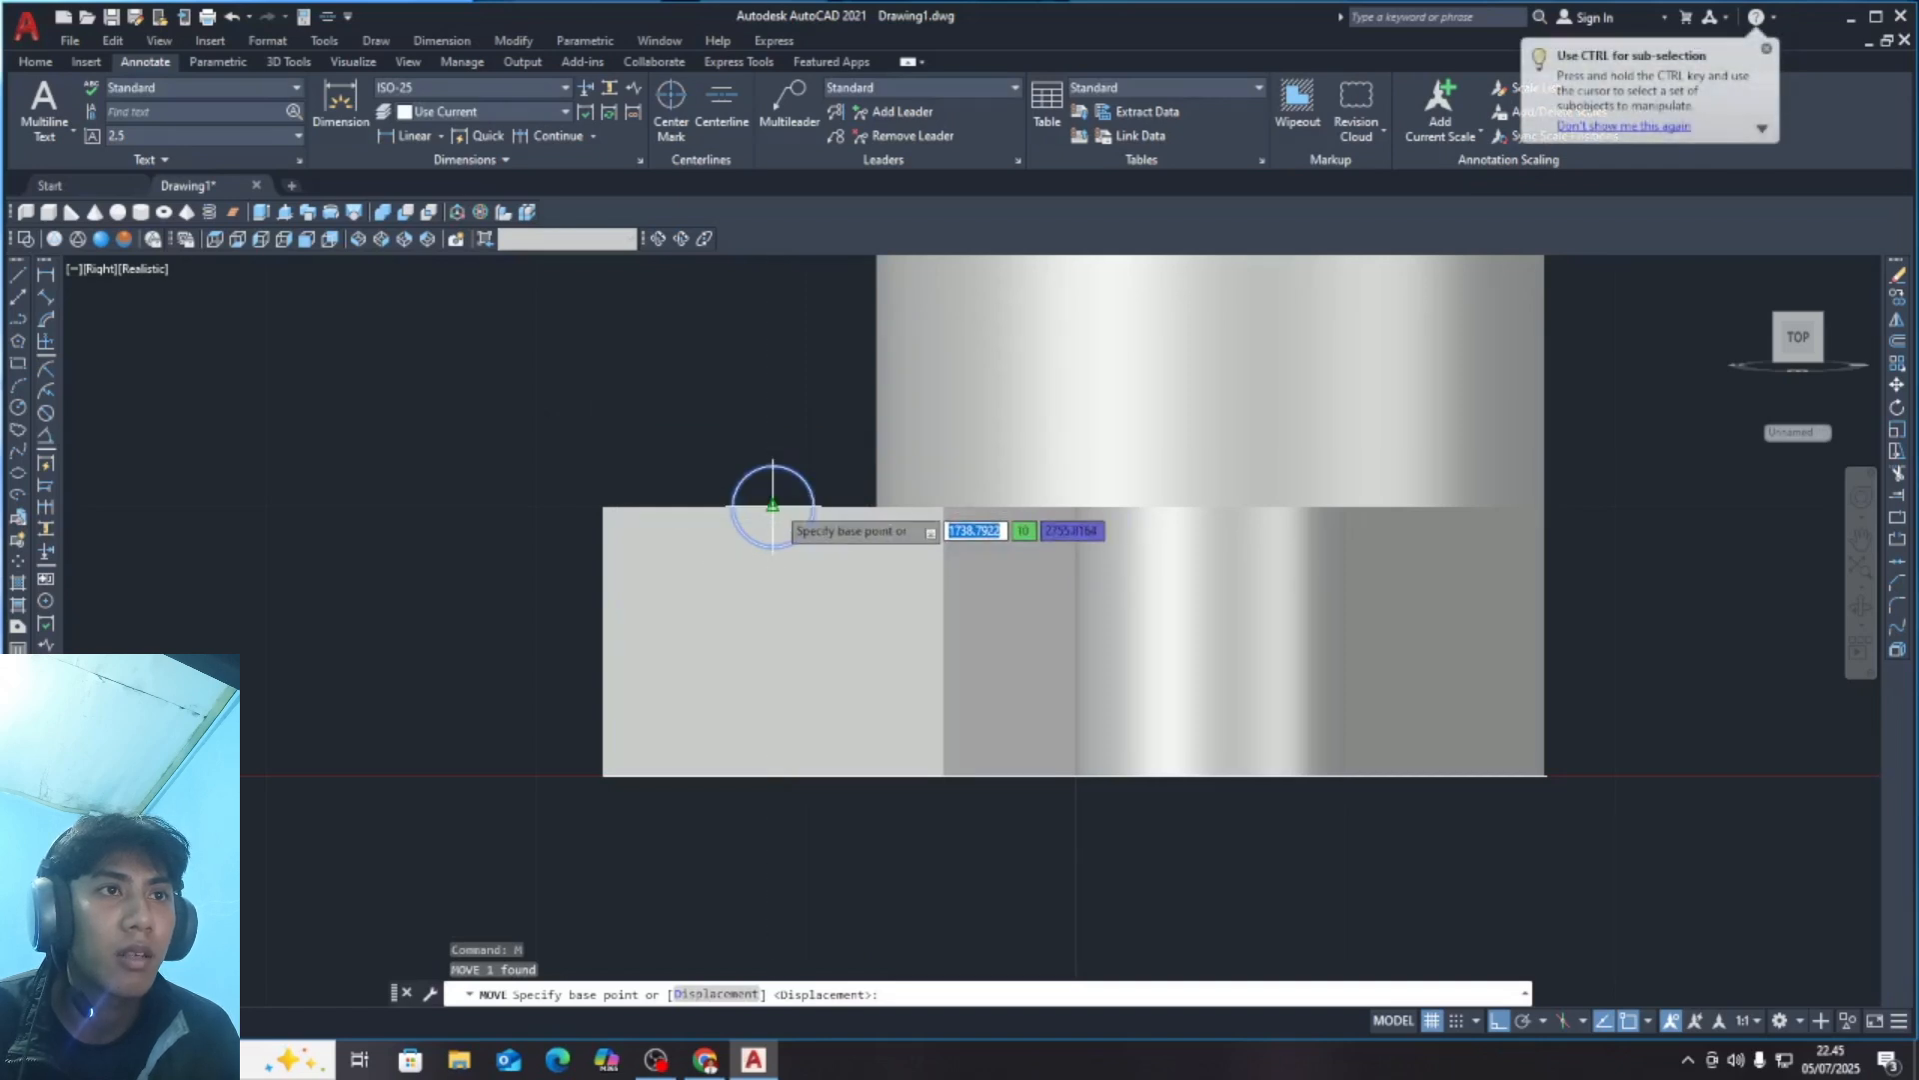
pyautogui.click(773, 505)
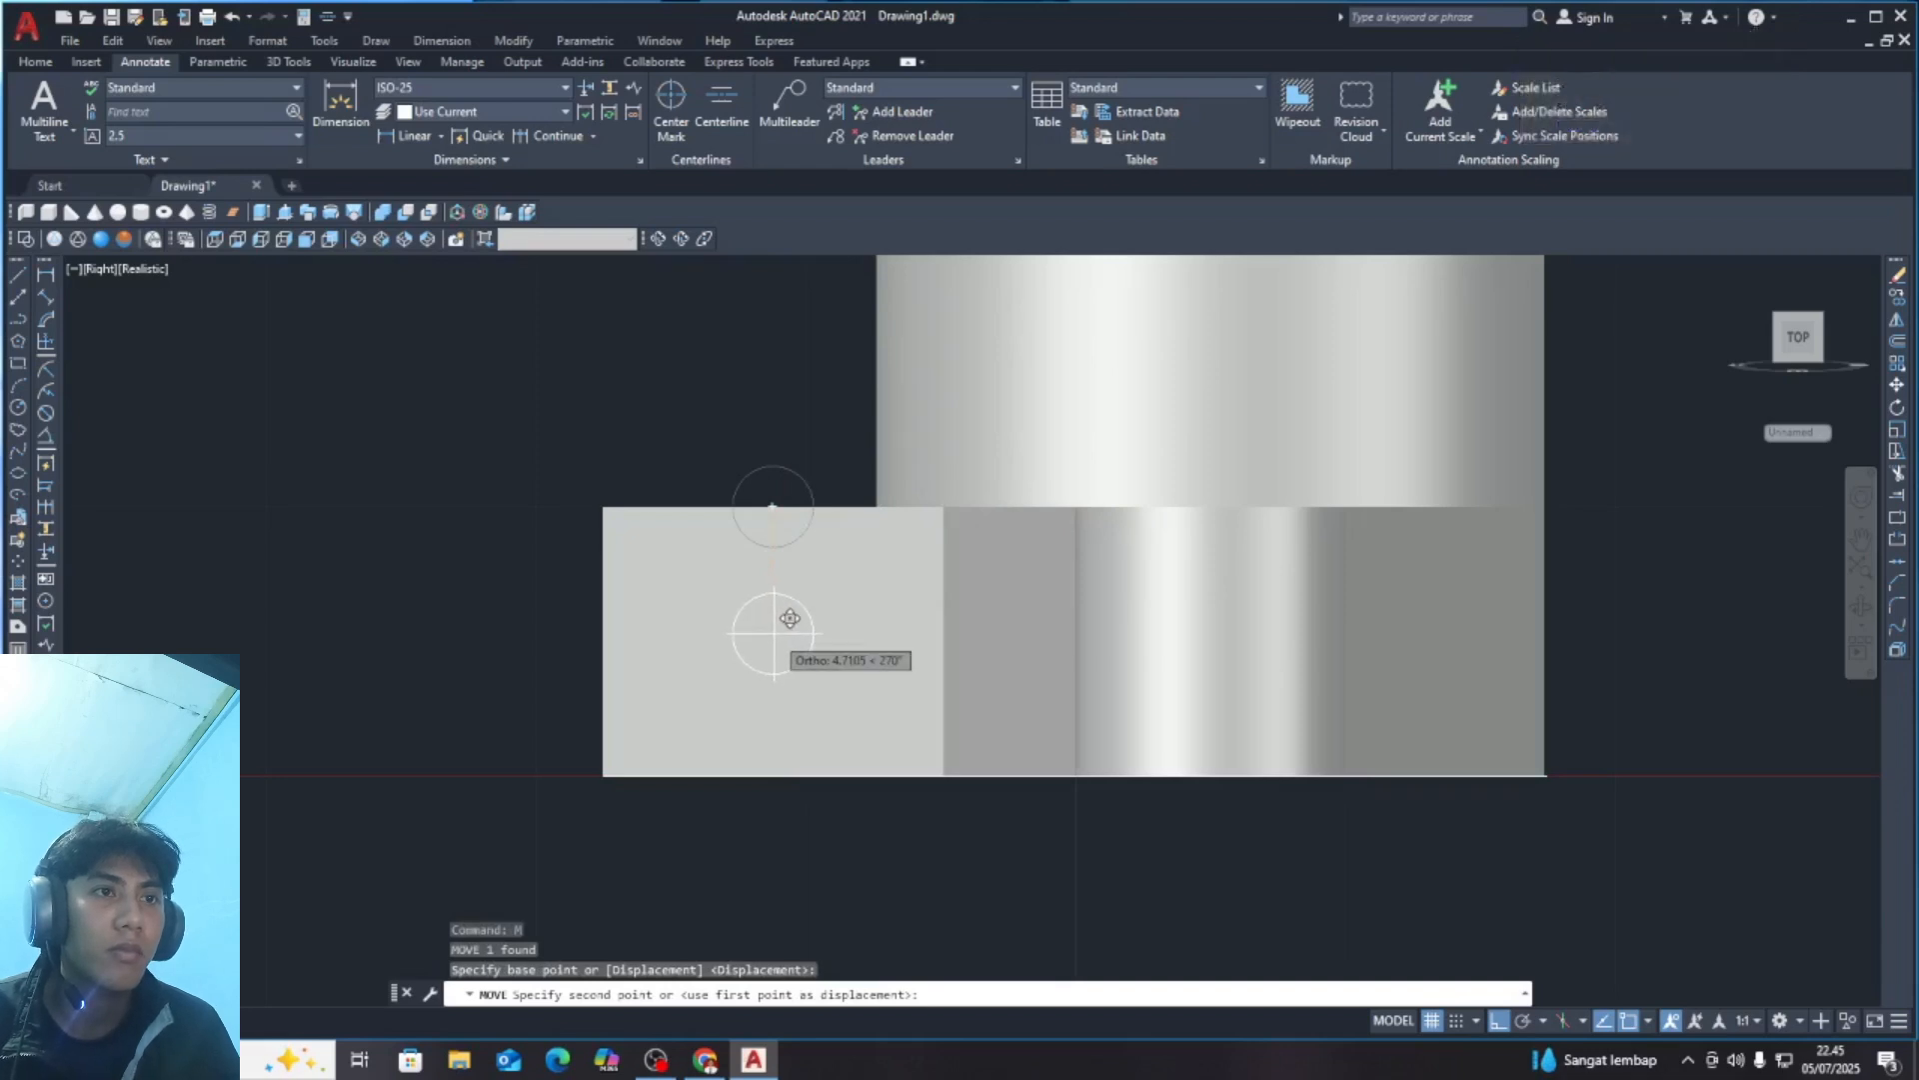
pyautogui.click(773, 632)
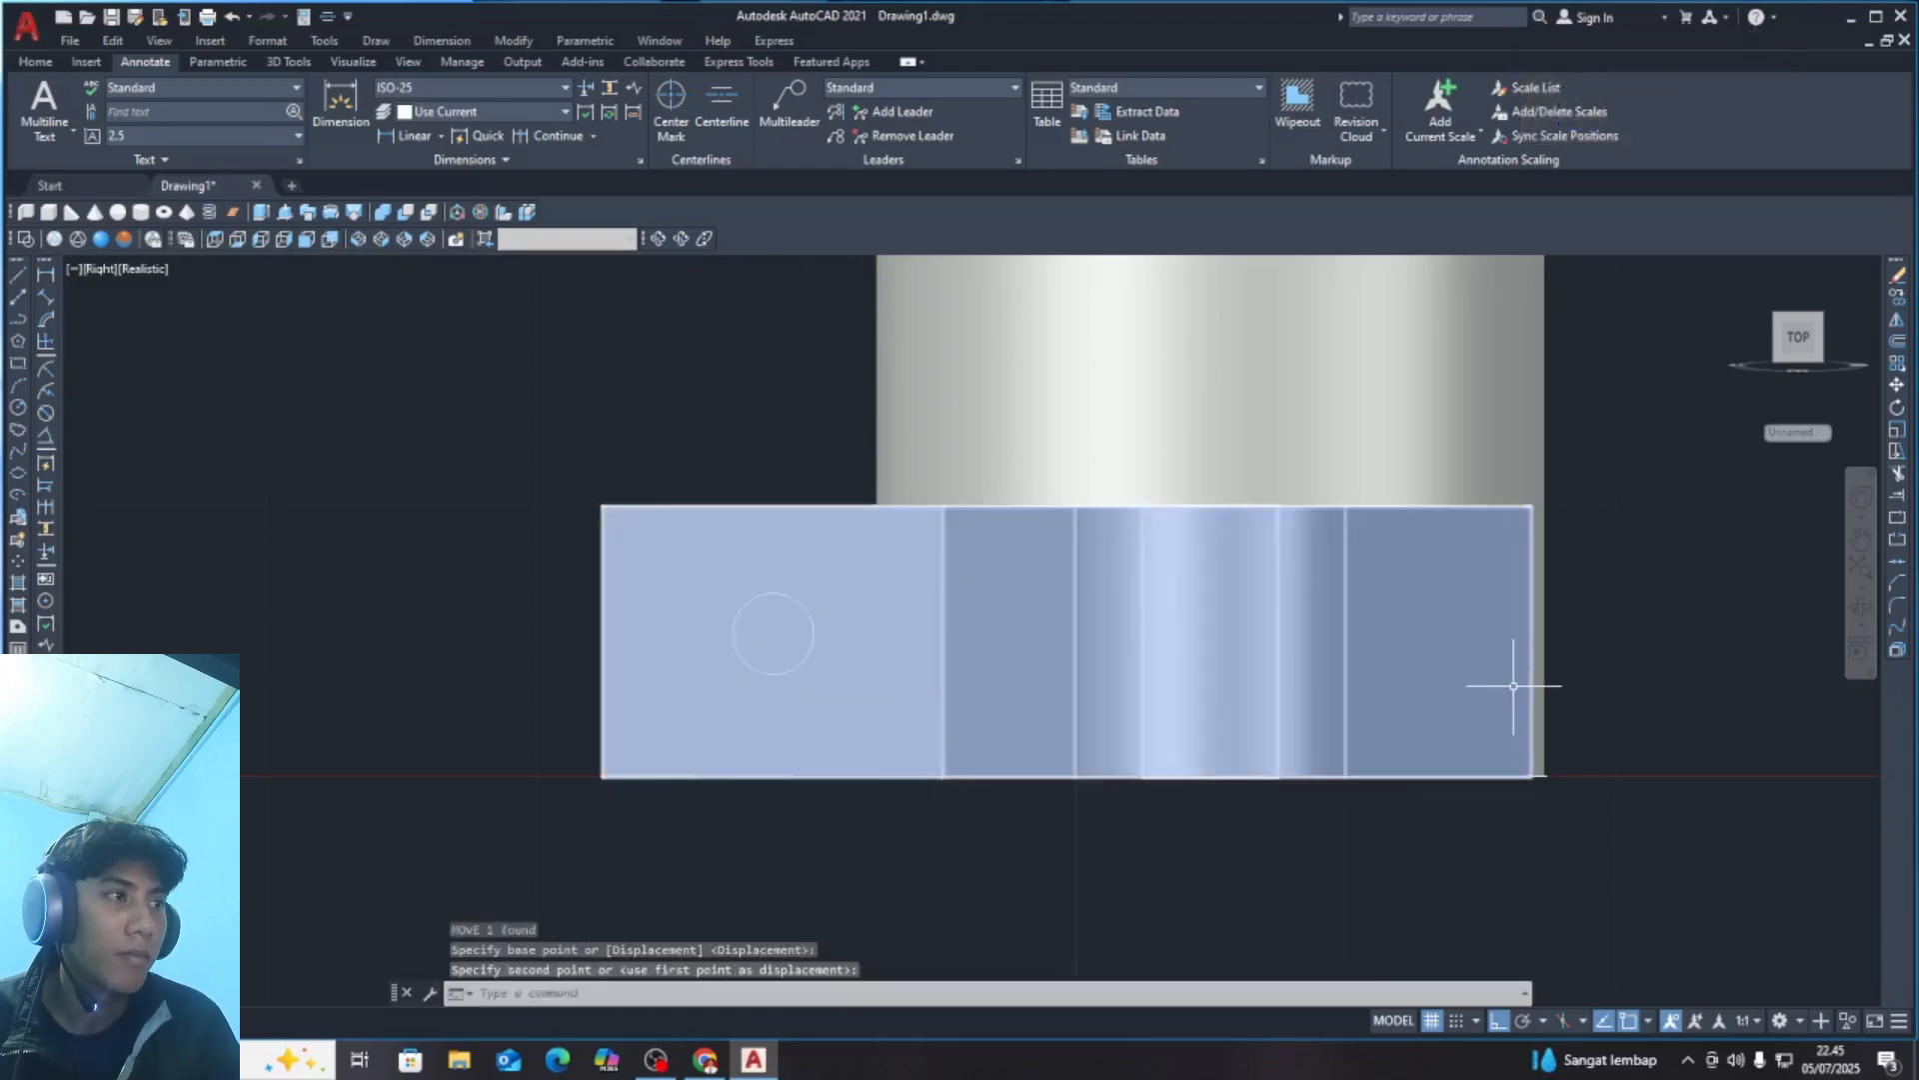
pyautogui.press('Return')
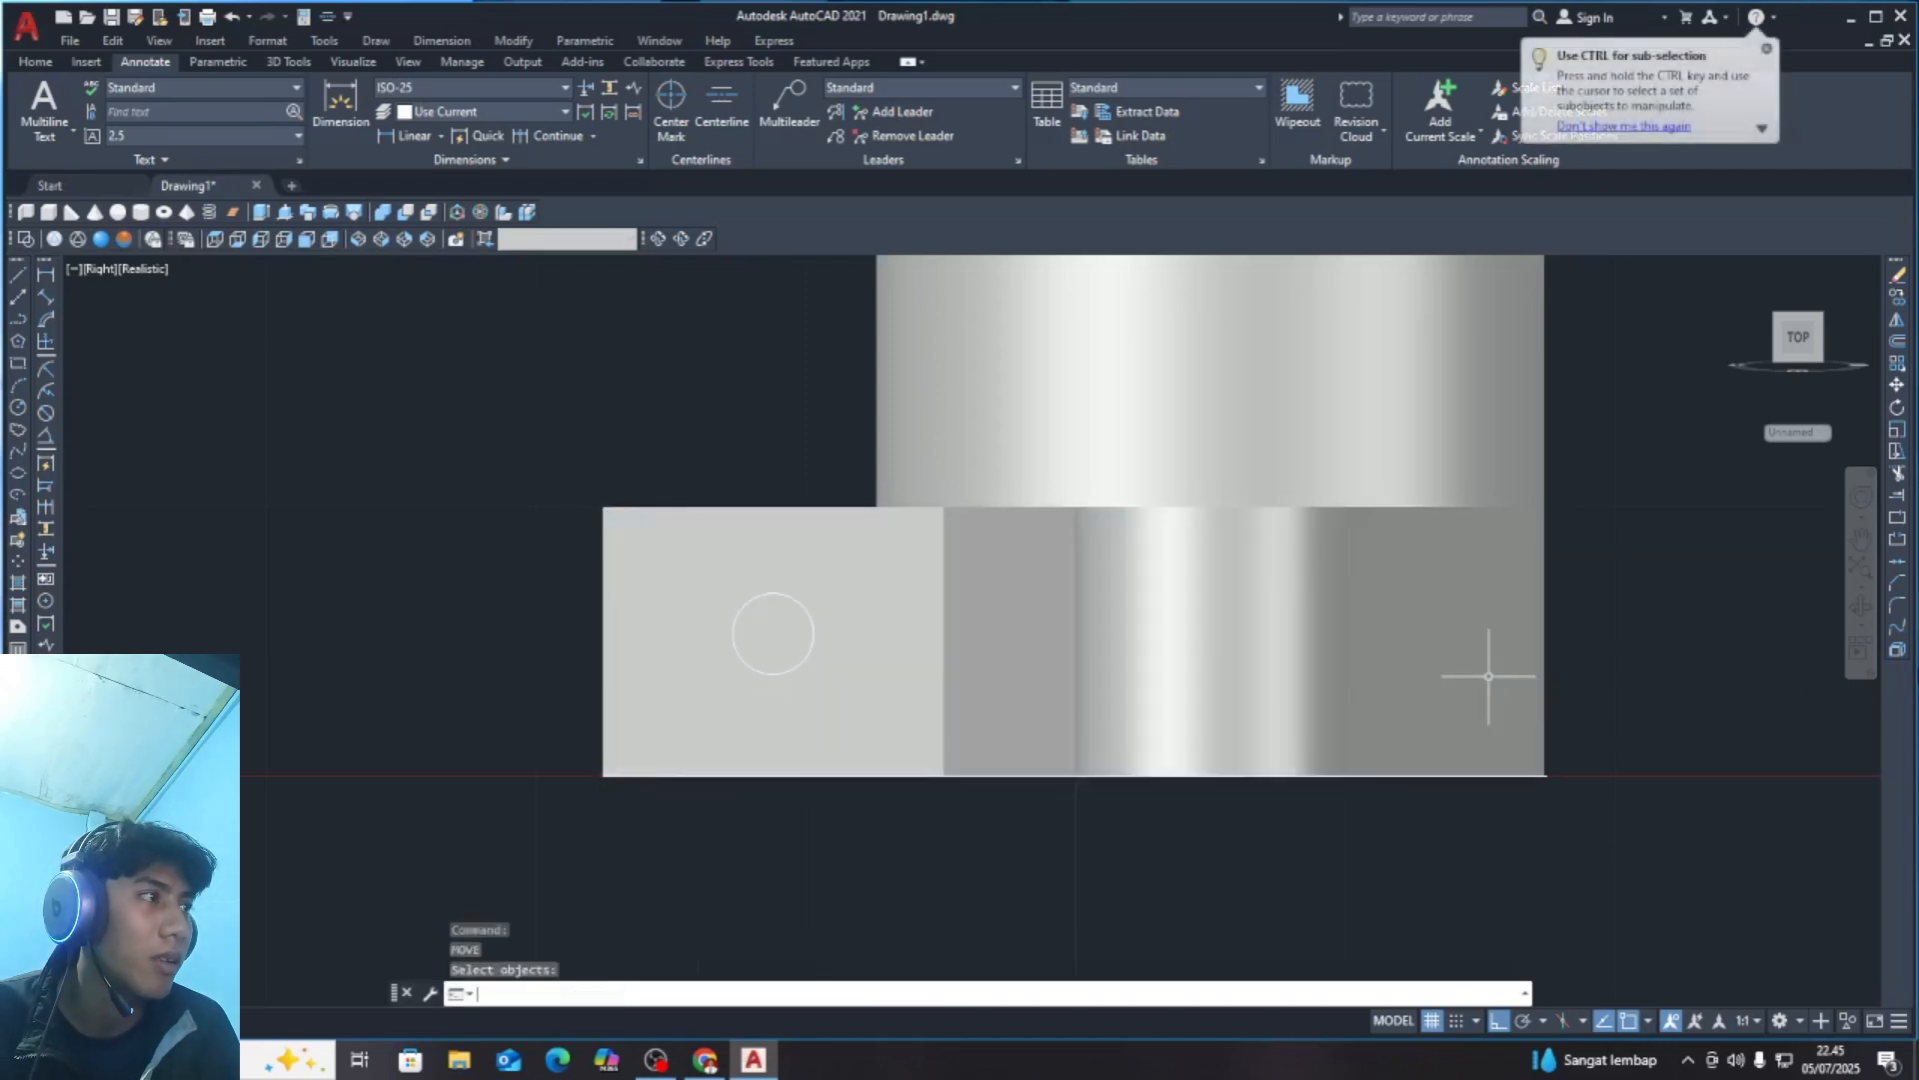
# Presspull the circle on the tab's side face past the far tab's outer face to cut a cross hole through both tabs.
pyautogui.click(1861, 607)
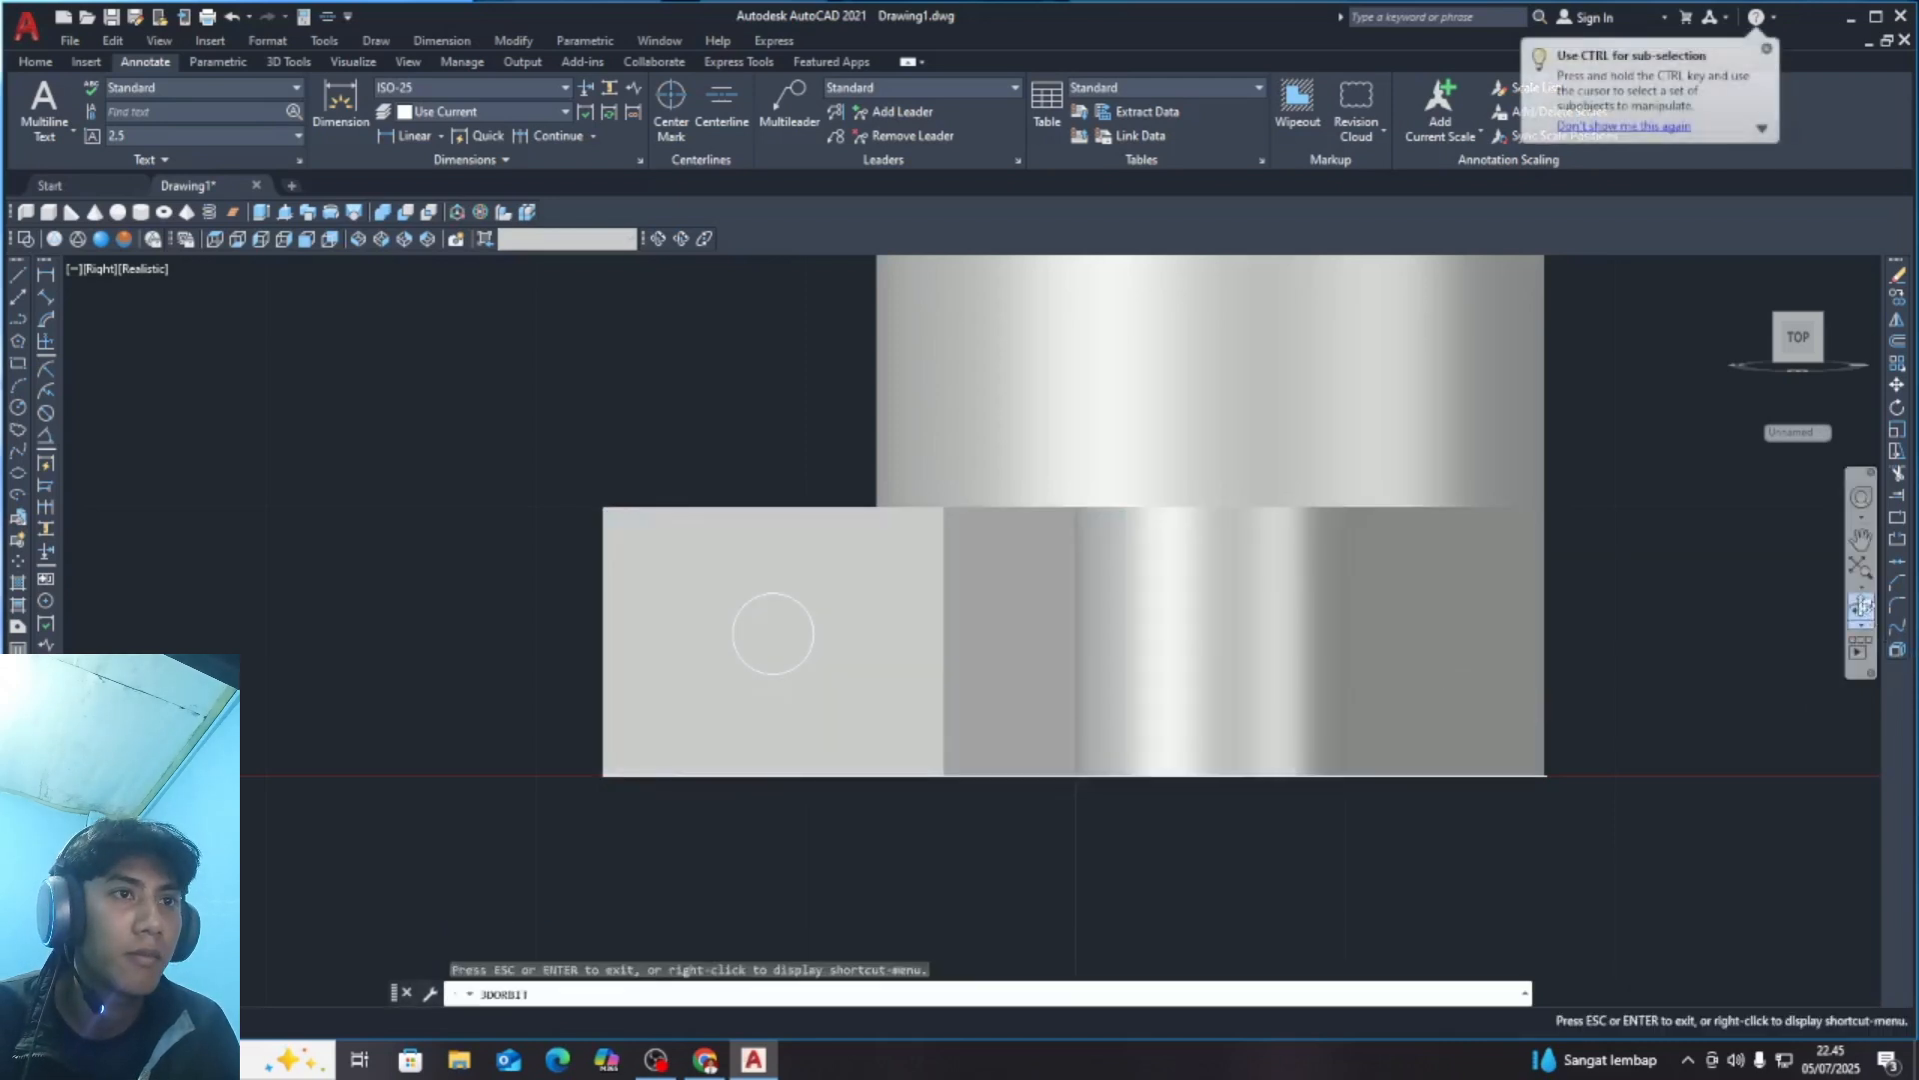
pyautogui.moveTo(1271, 663); pyautogui.dragTo(1445, 778)
pyautogui.scroll(-4, 1439, 759)
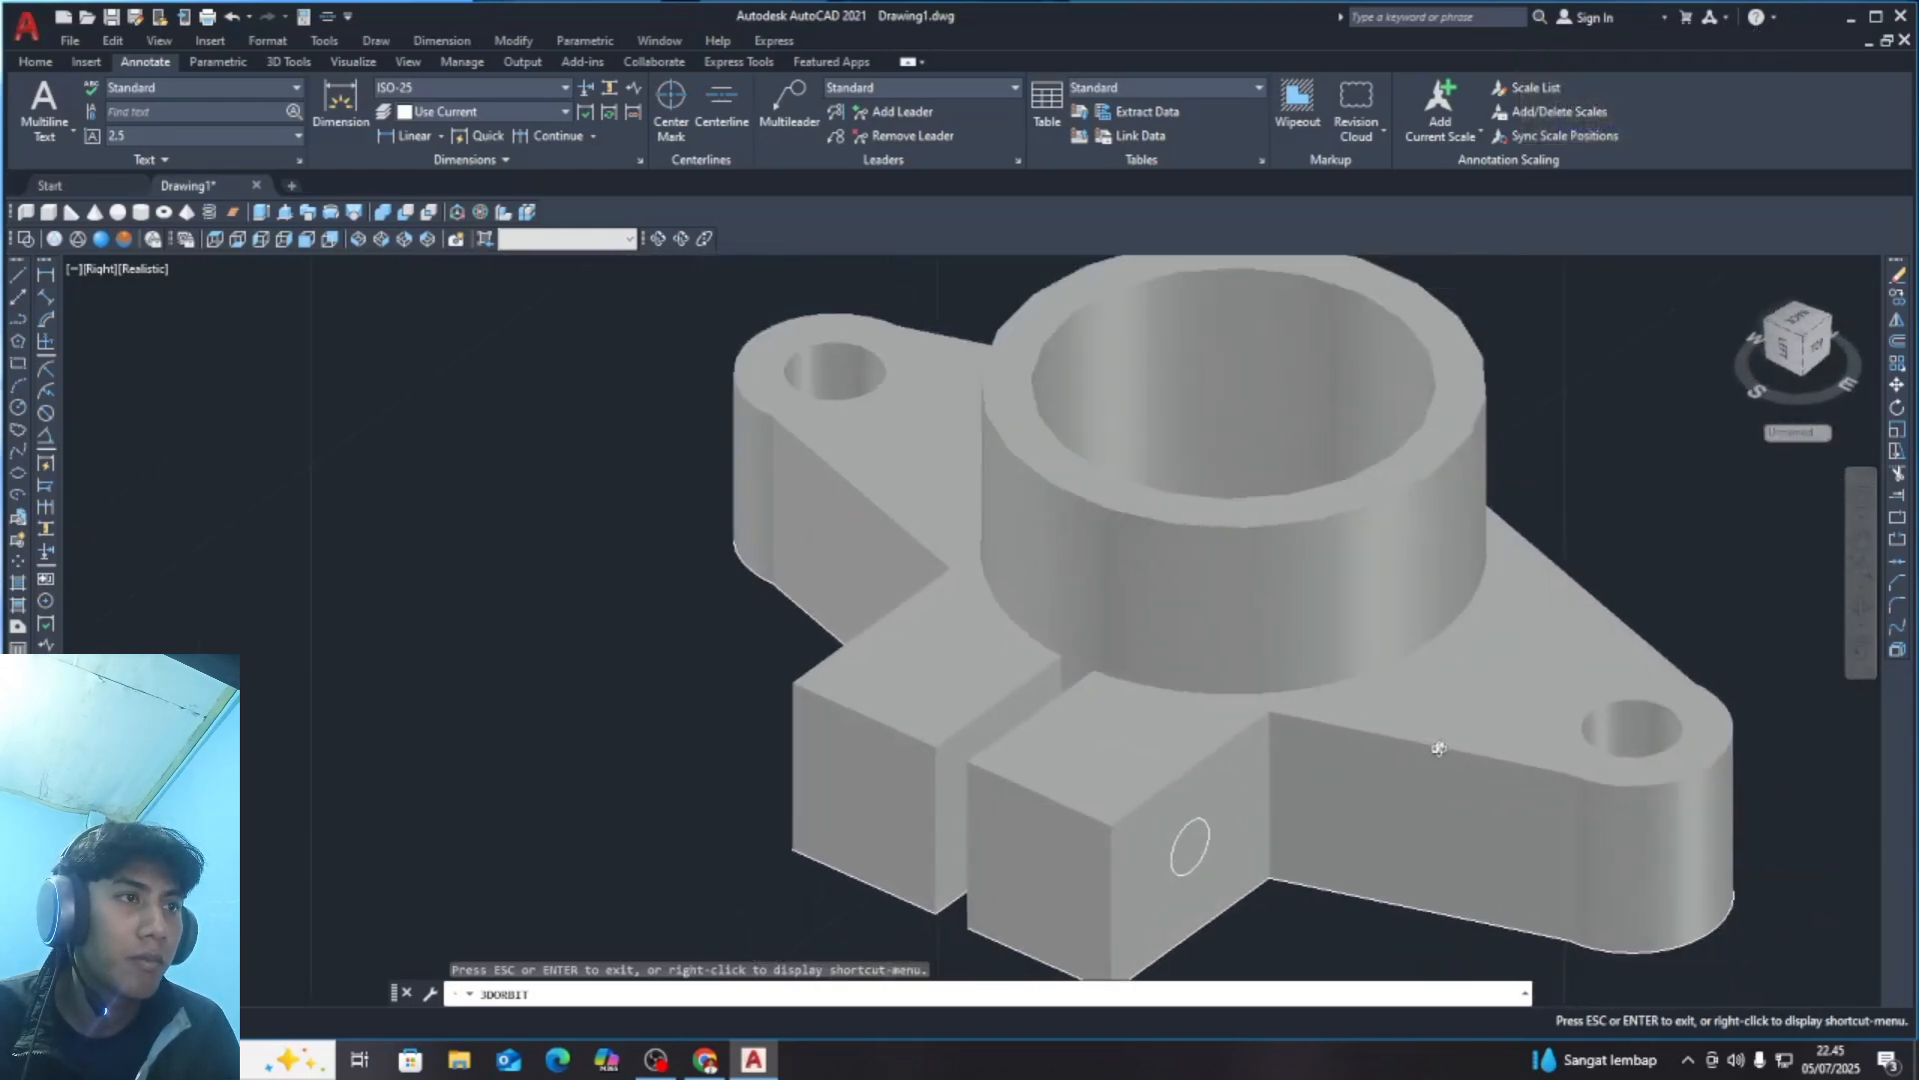
pyautogui.scroll(2, 1500, 613)
pyautogui.moveTo(1469, 636)
pyautogui.mouseDown(button='middle')
pyautogui.moveTo(1513, 612)
pyautogui.moveTo(1463, 625)
pyautogui.mouseUp(button='middle')
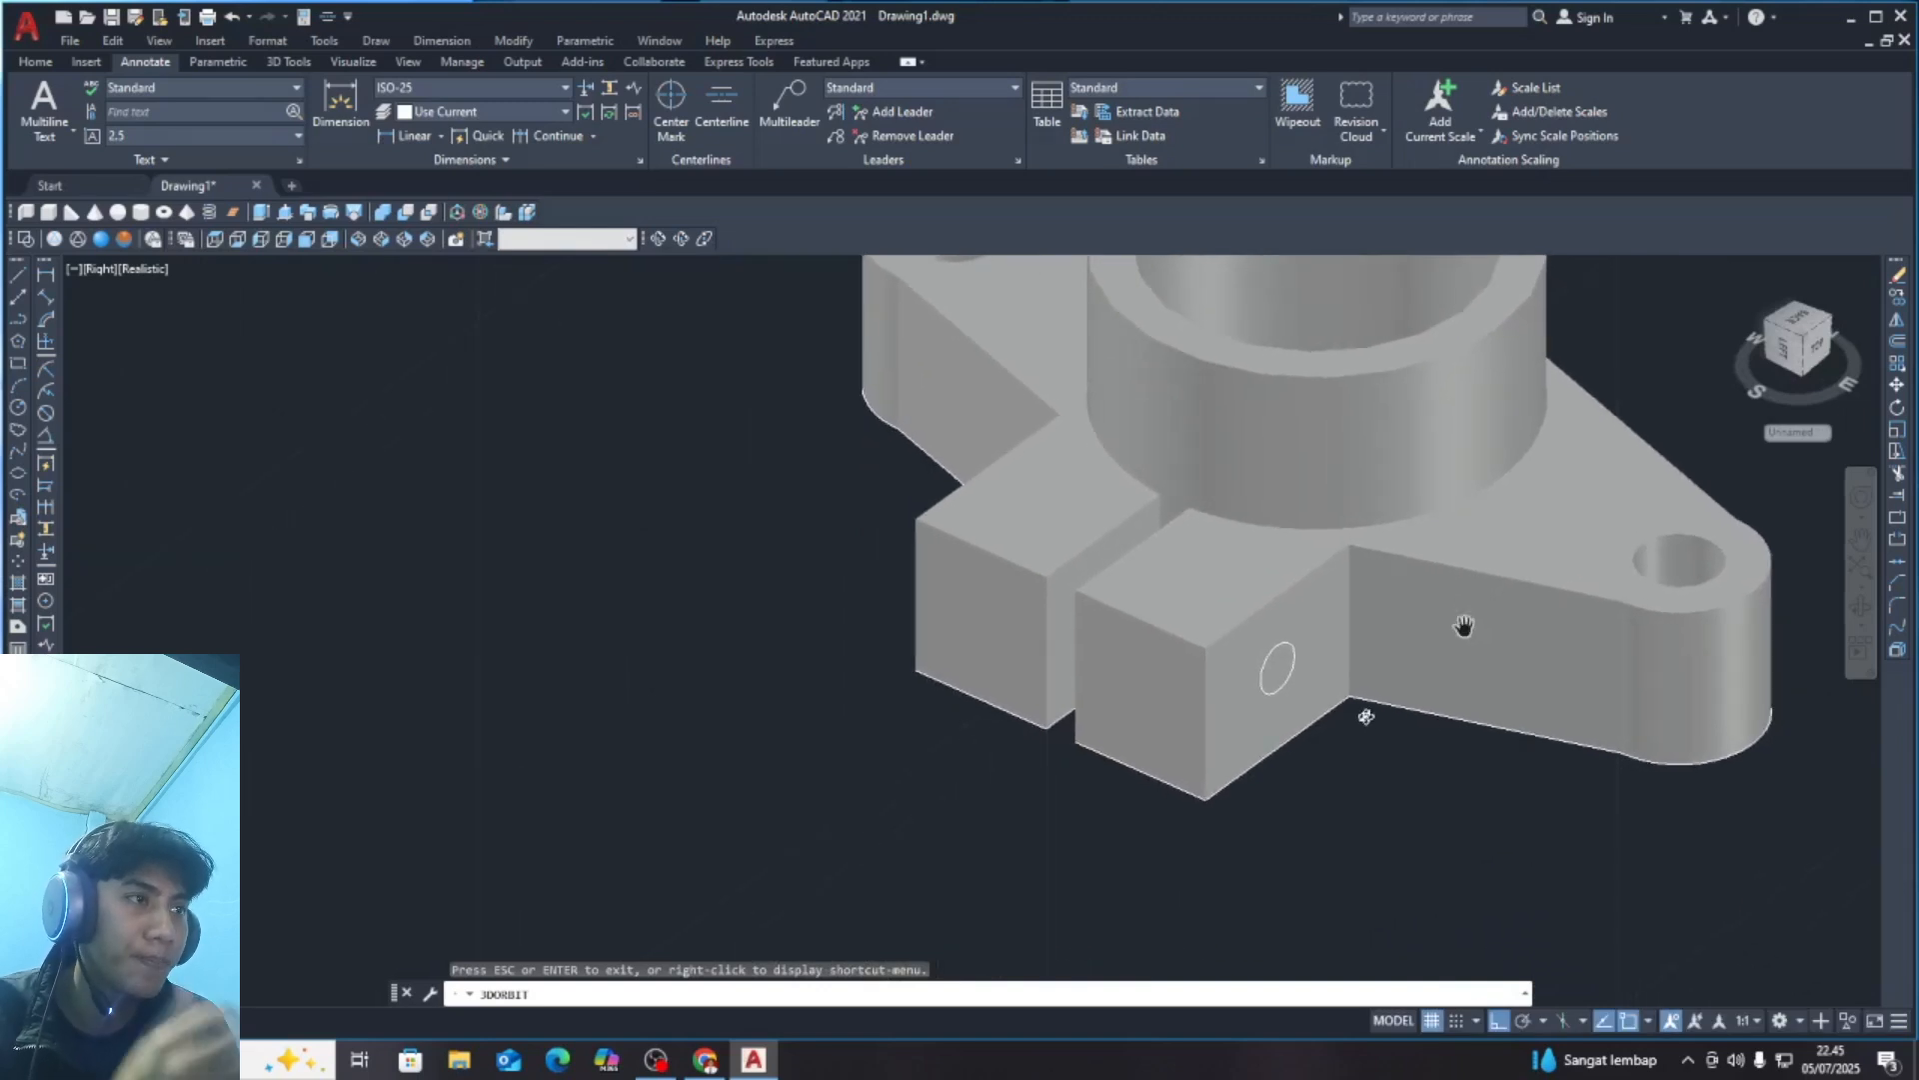
pyautogui.press('Escape')
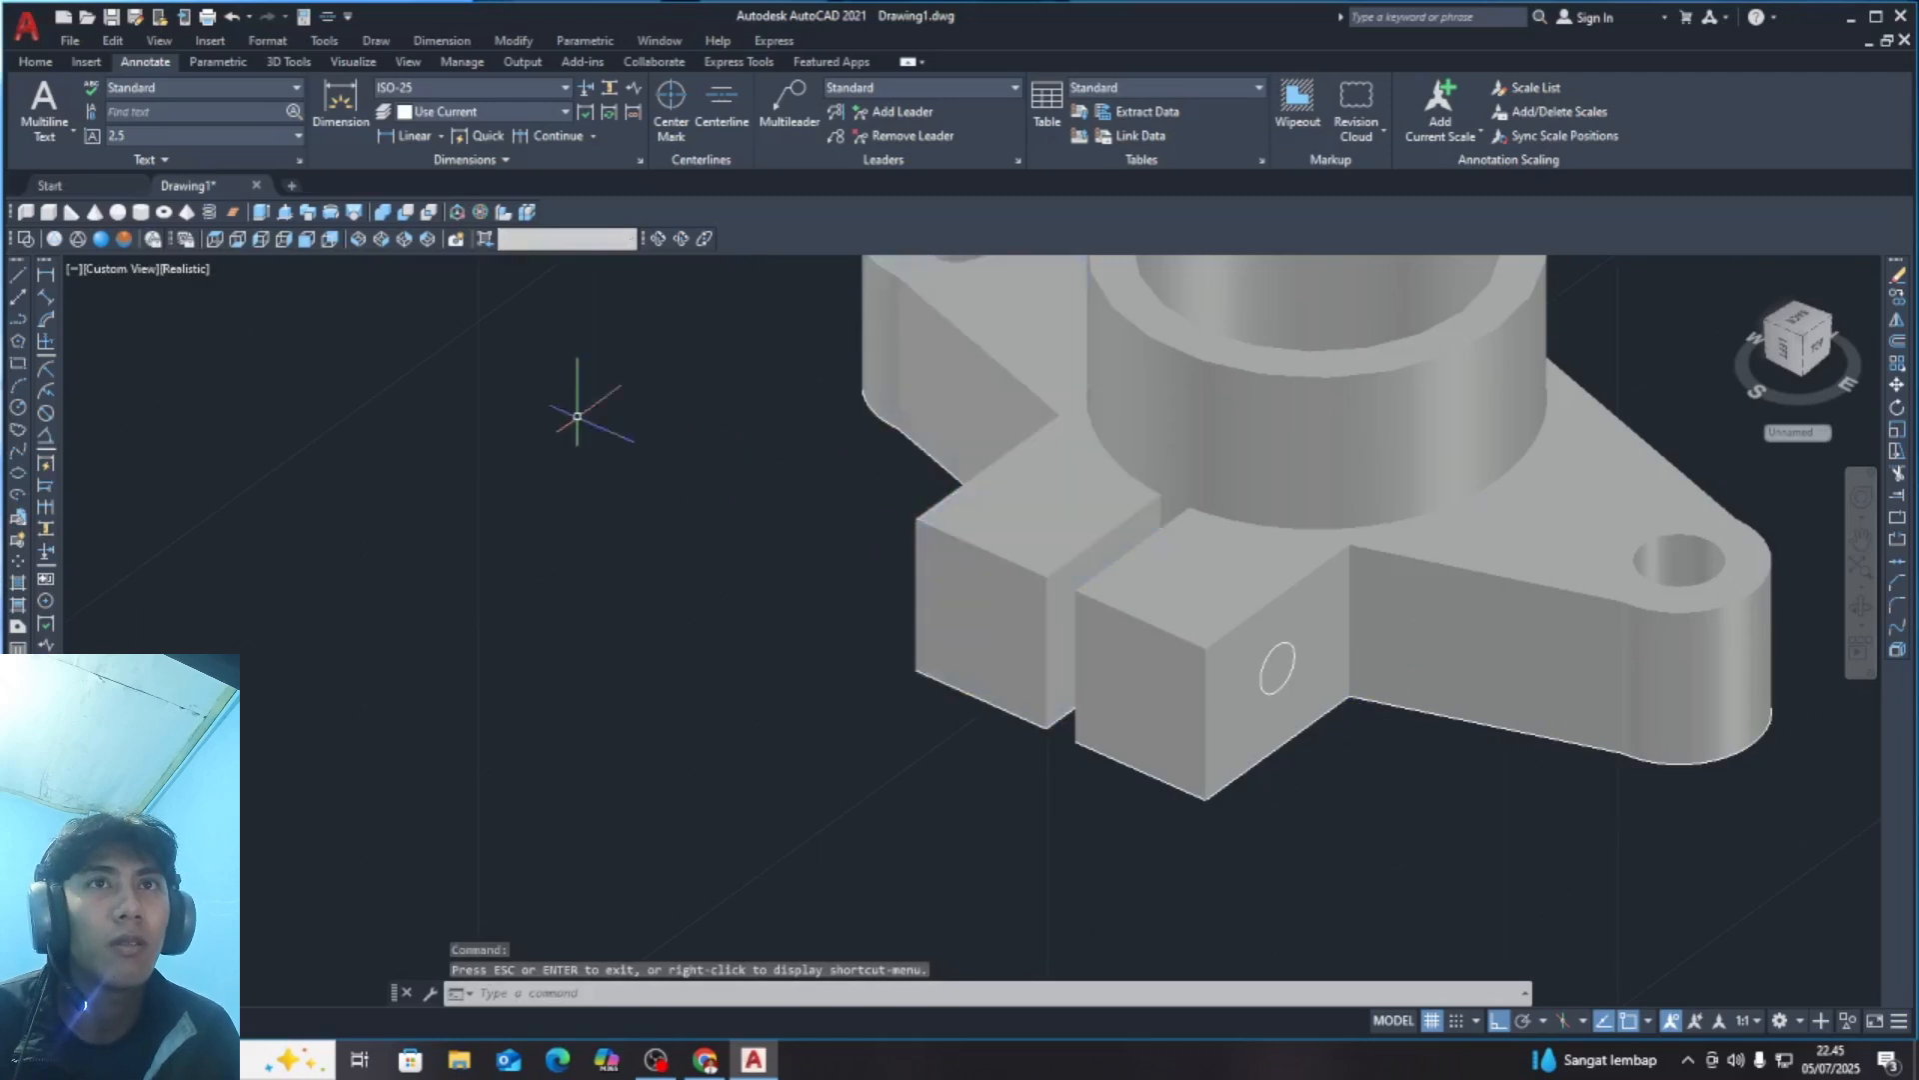
pyautogui.click(286, 214)
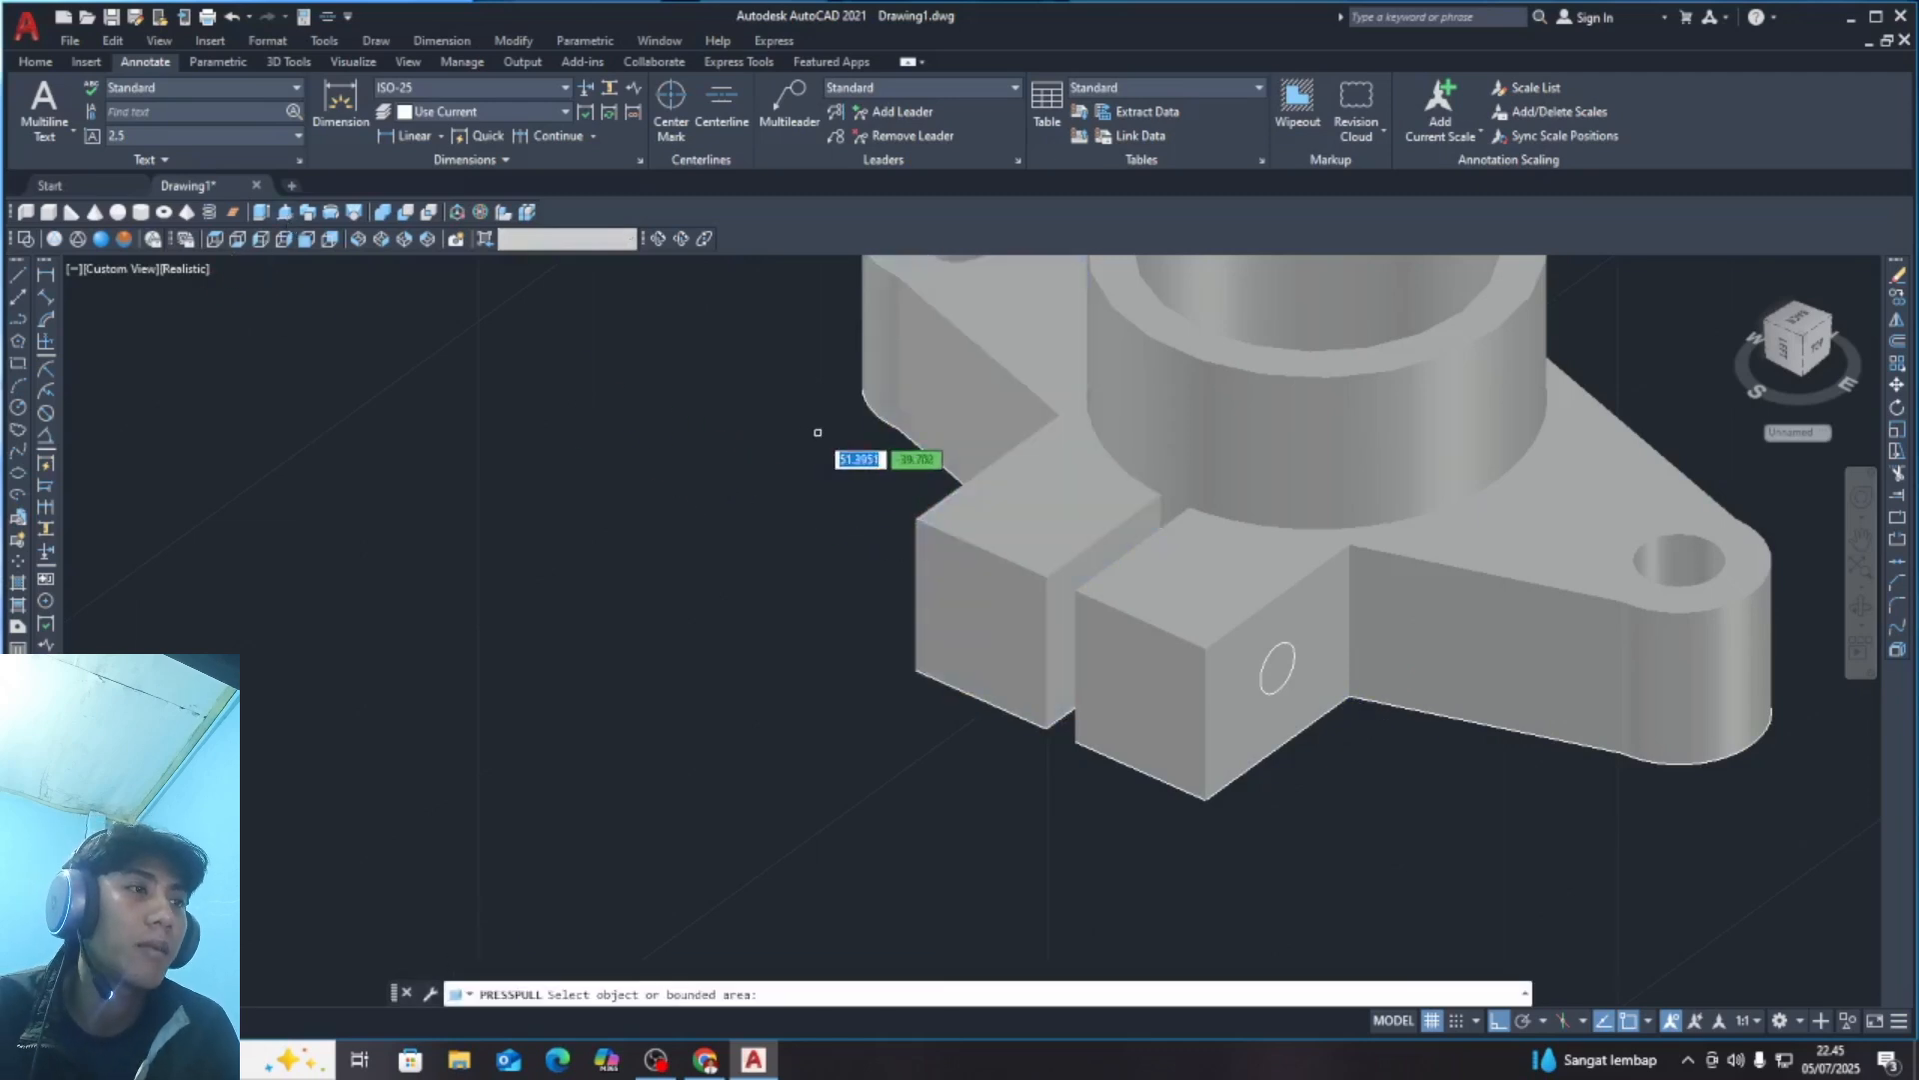
pyautogui.click(1282, 667)
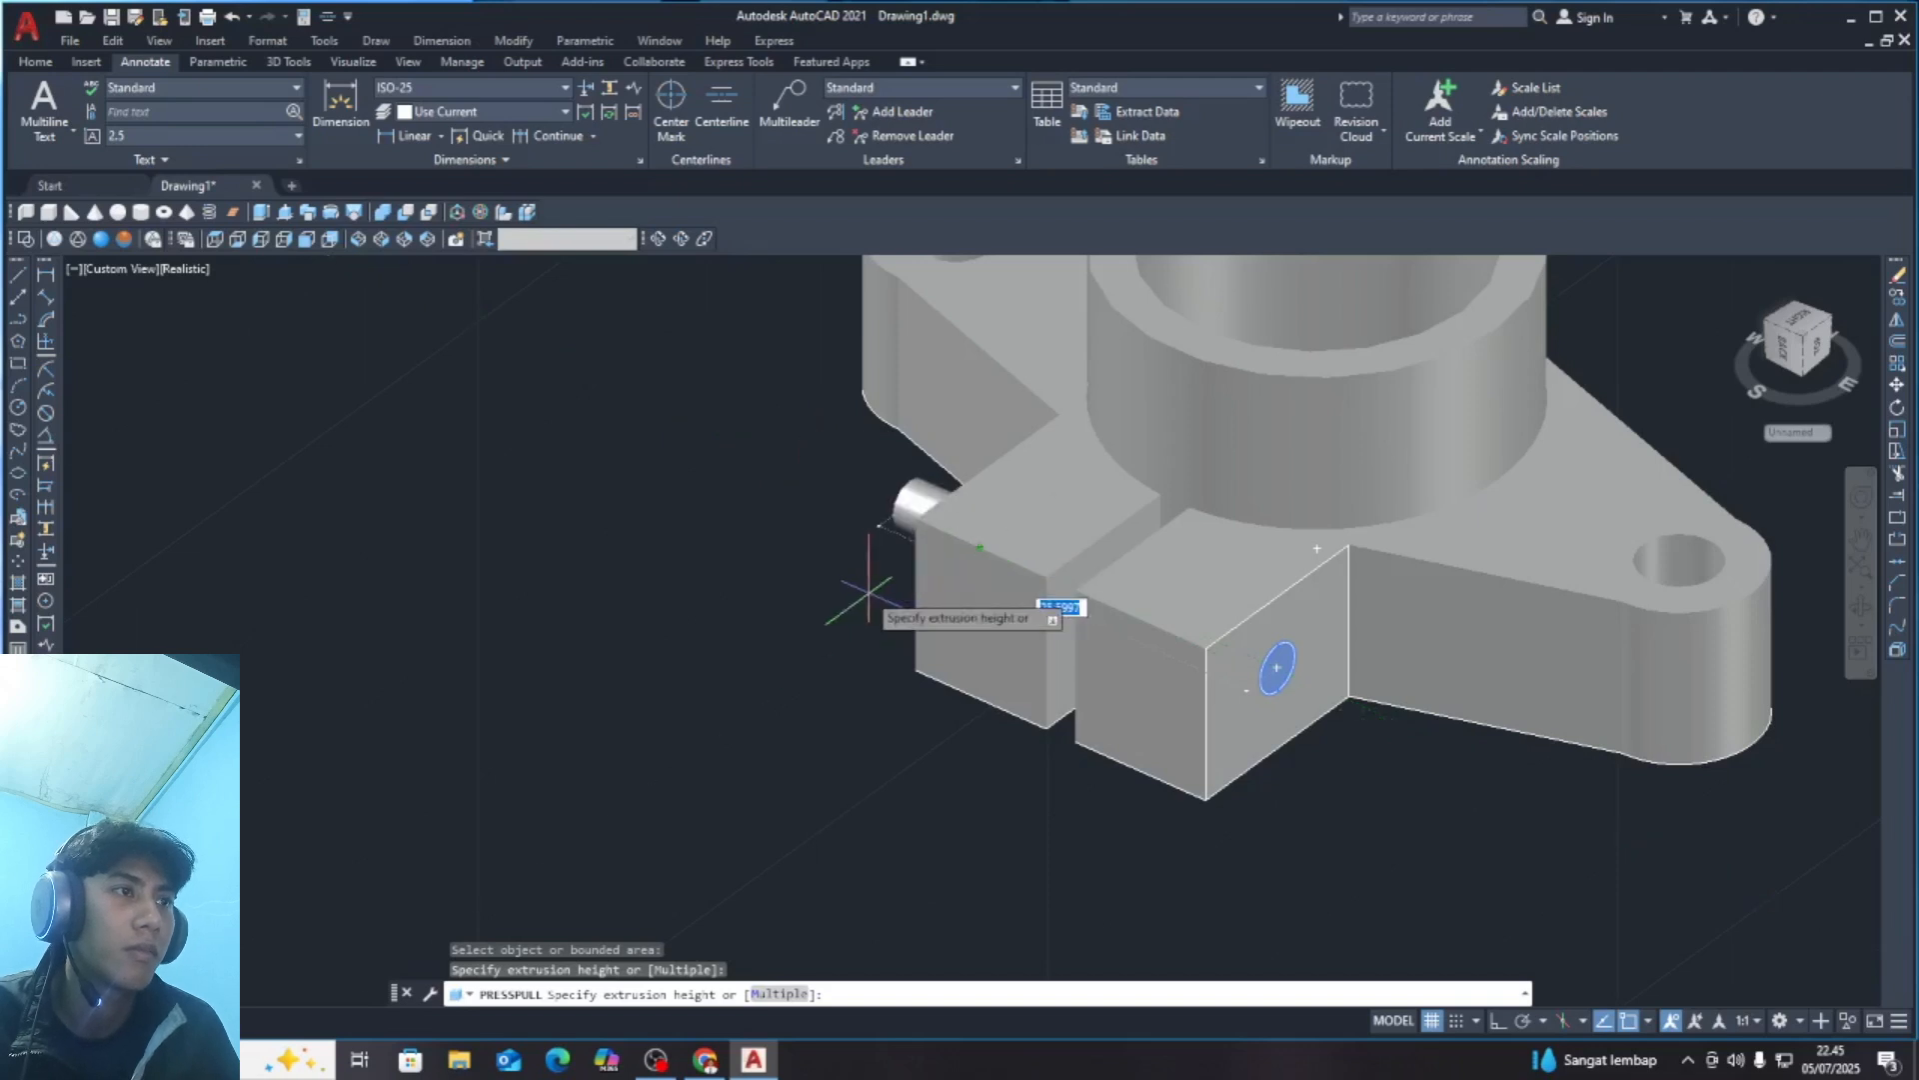
pyautogui.click(838, 574)
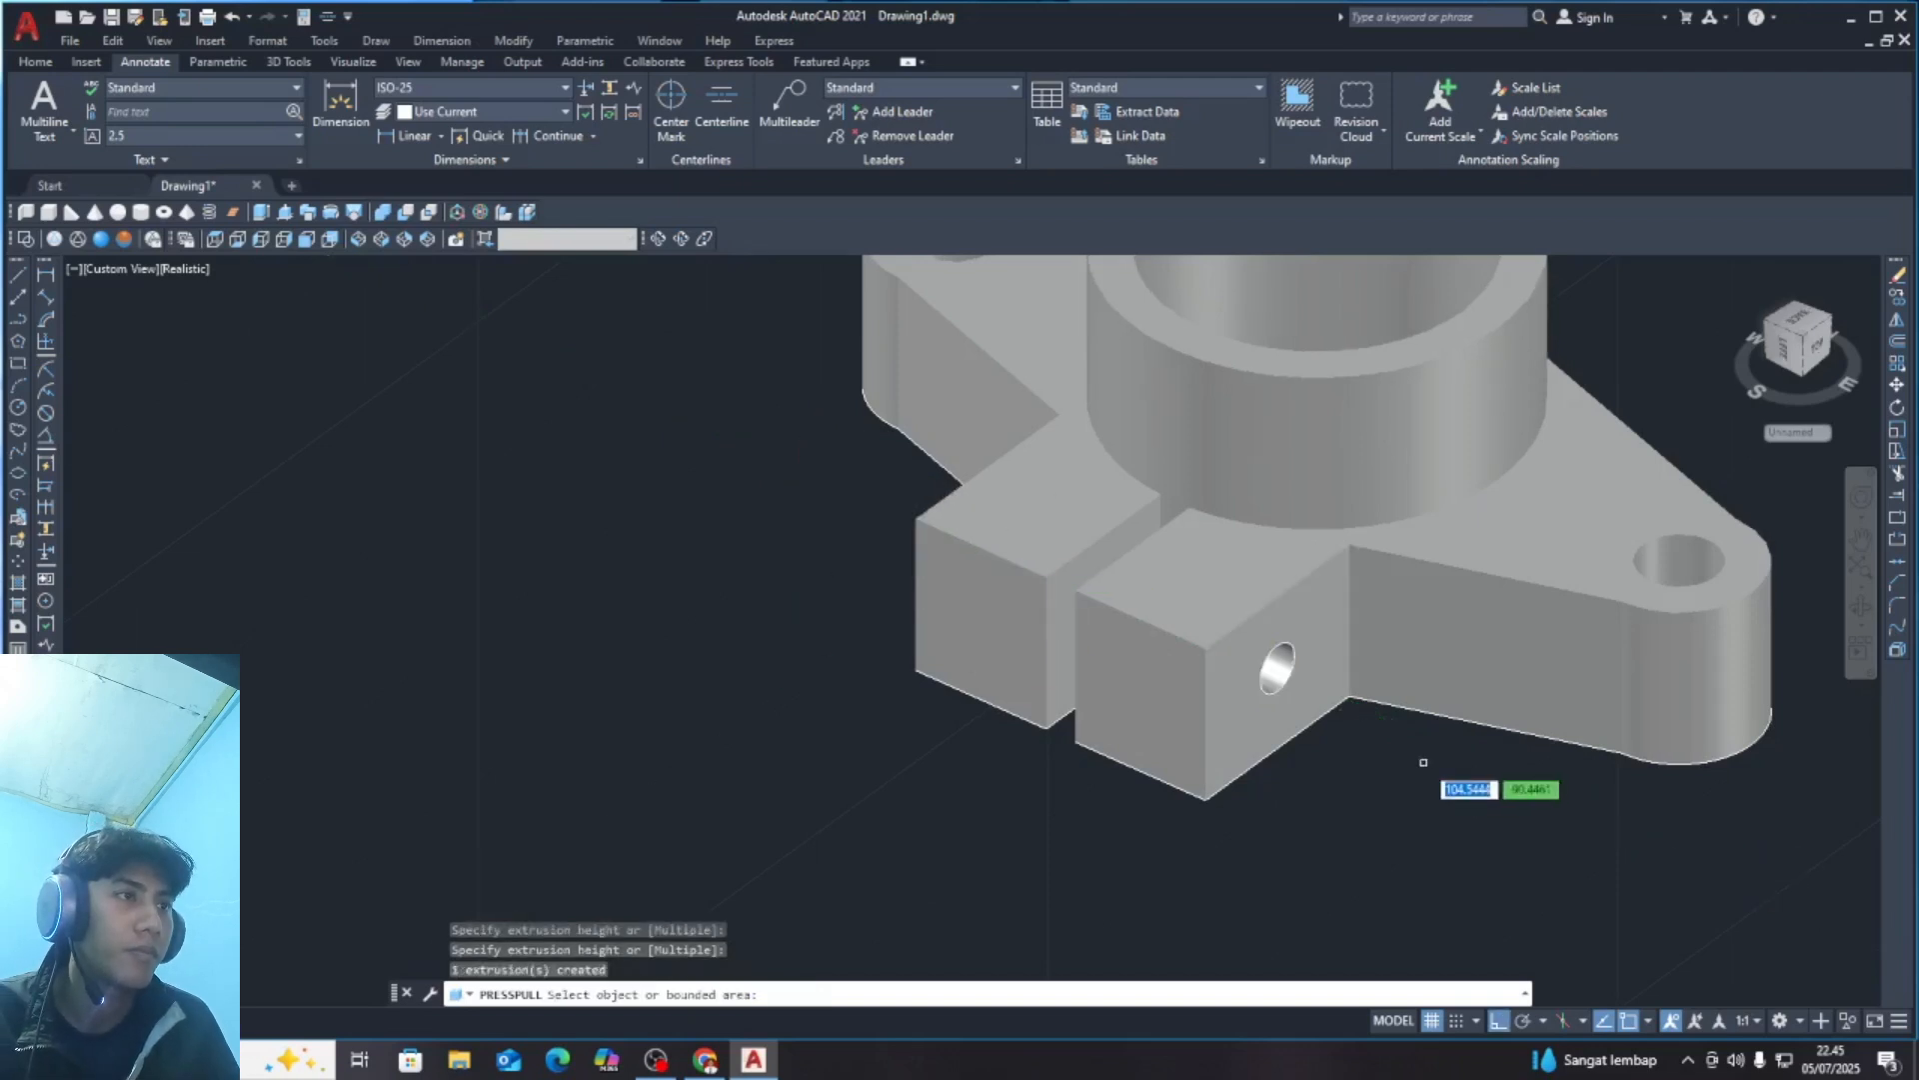
pyautogui.press('Return')
# Examine the whole flange solid and the cross hole in its tabs, both up close and from farther away.
pyautogui.scroll(-4, 1424, 763)
pyautogui.moveTo(1422, 699); pyautogui.dragTo(1174, 690, button='middle')
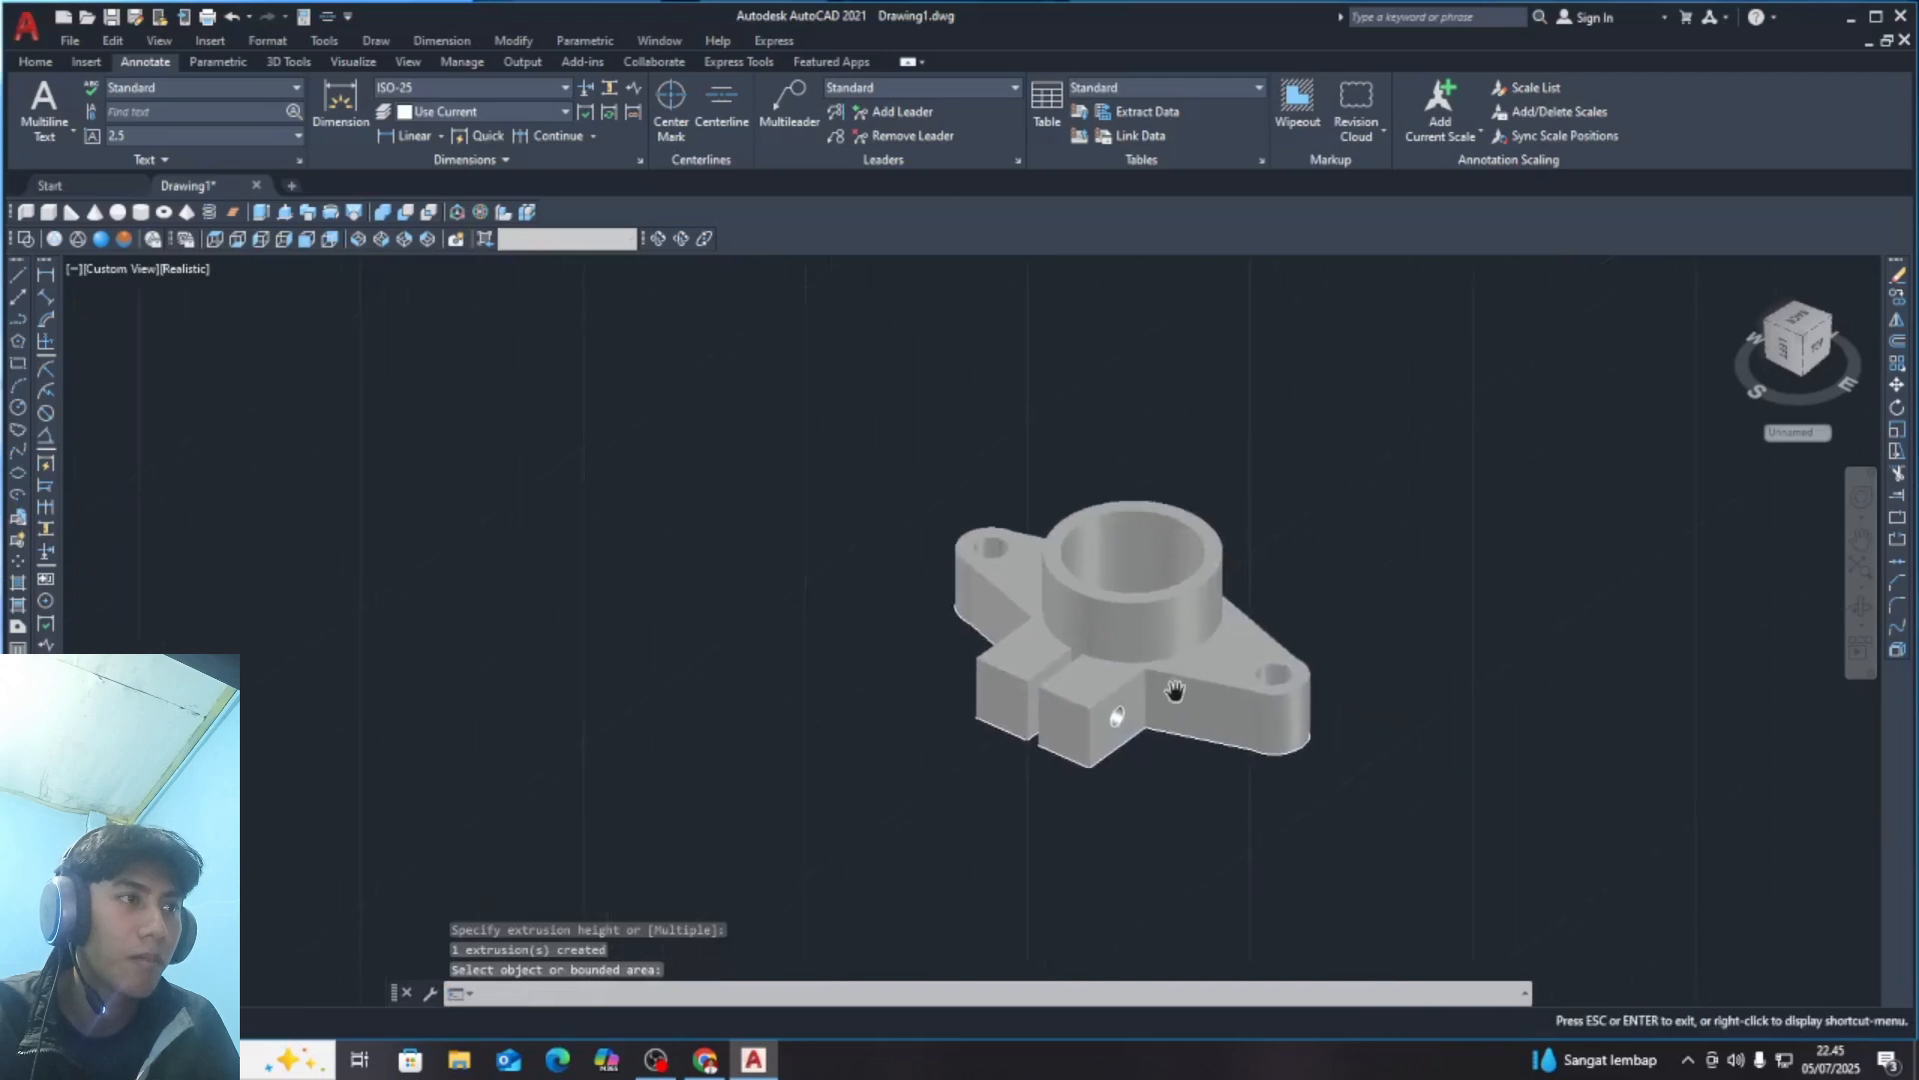
pyautogui.moveTo(1360, 712); pyautogui.dragTo(1270, 669, button='middle')
pyautogui.scroll(5, 1190, 663)
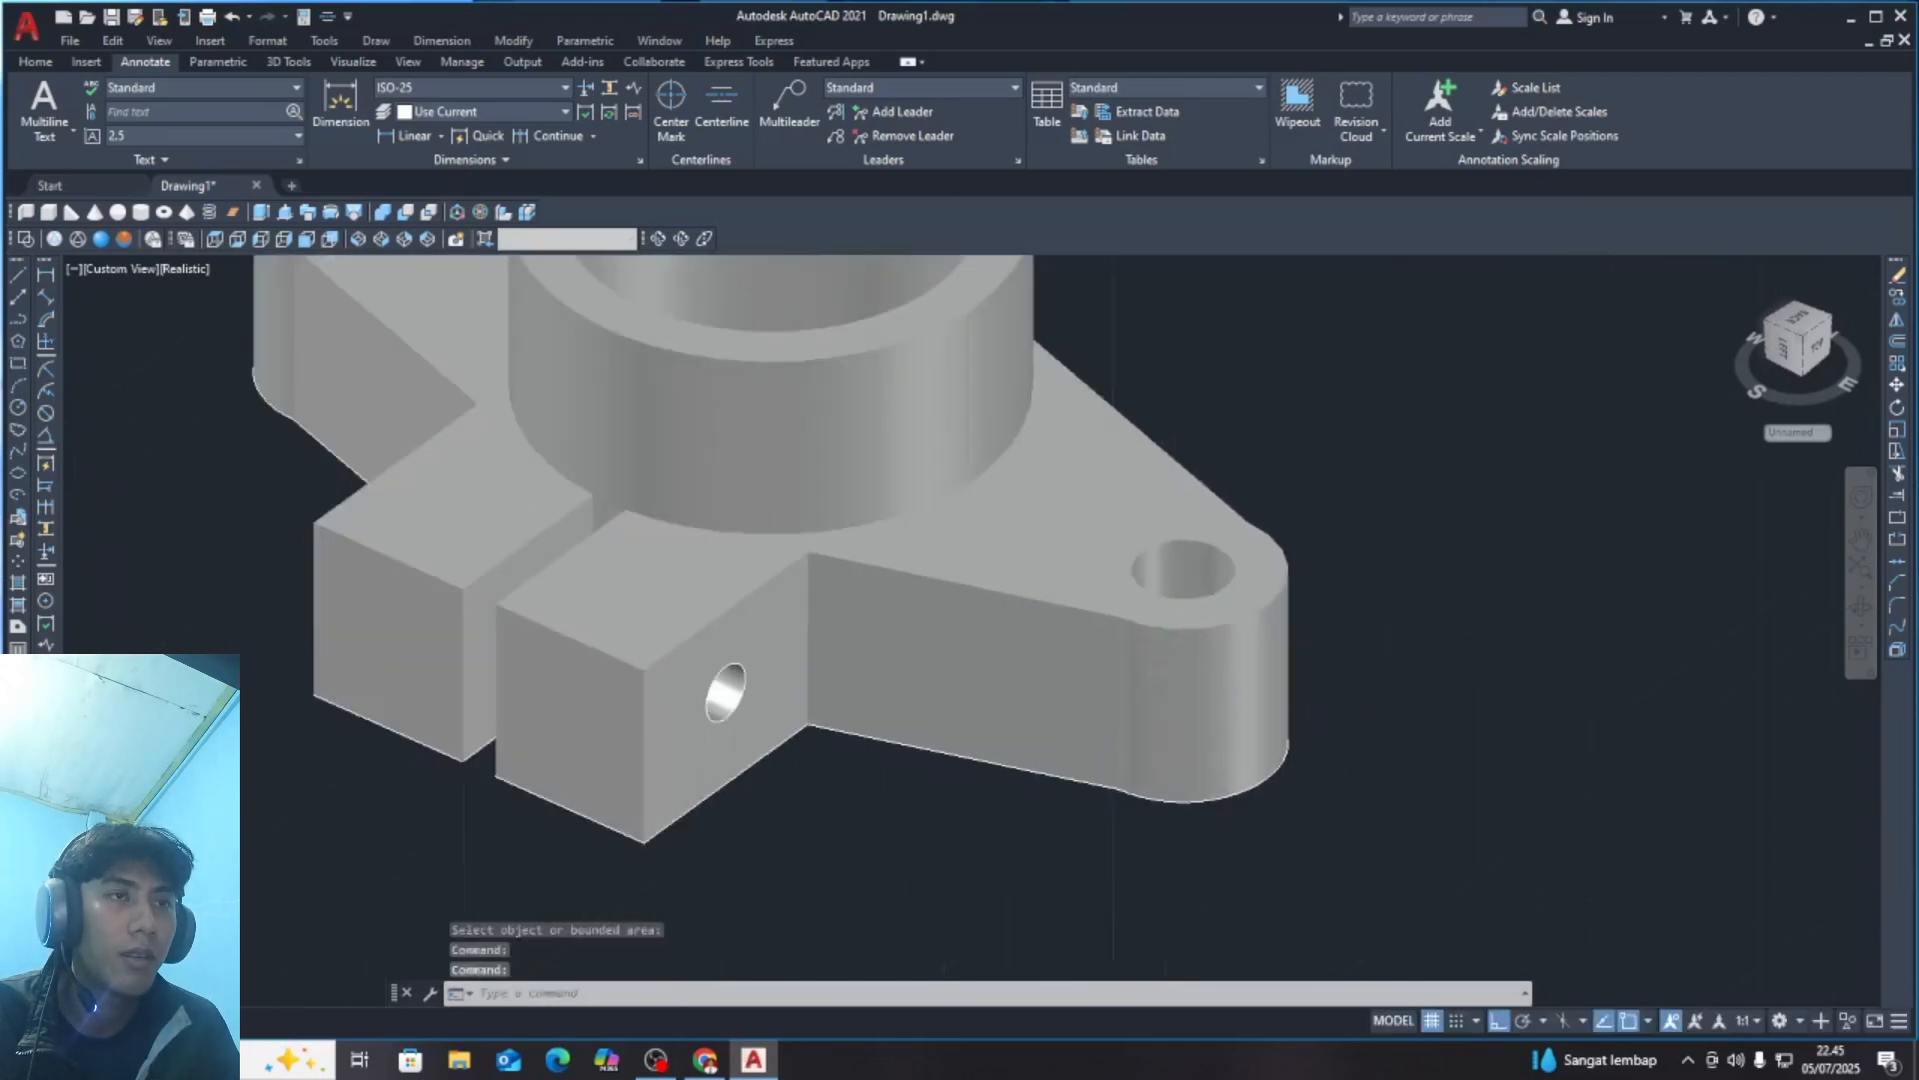
pyautogui.scroll(-2, 1036, 672)
pyautogui.scroll(-2, 1243, 686)
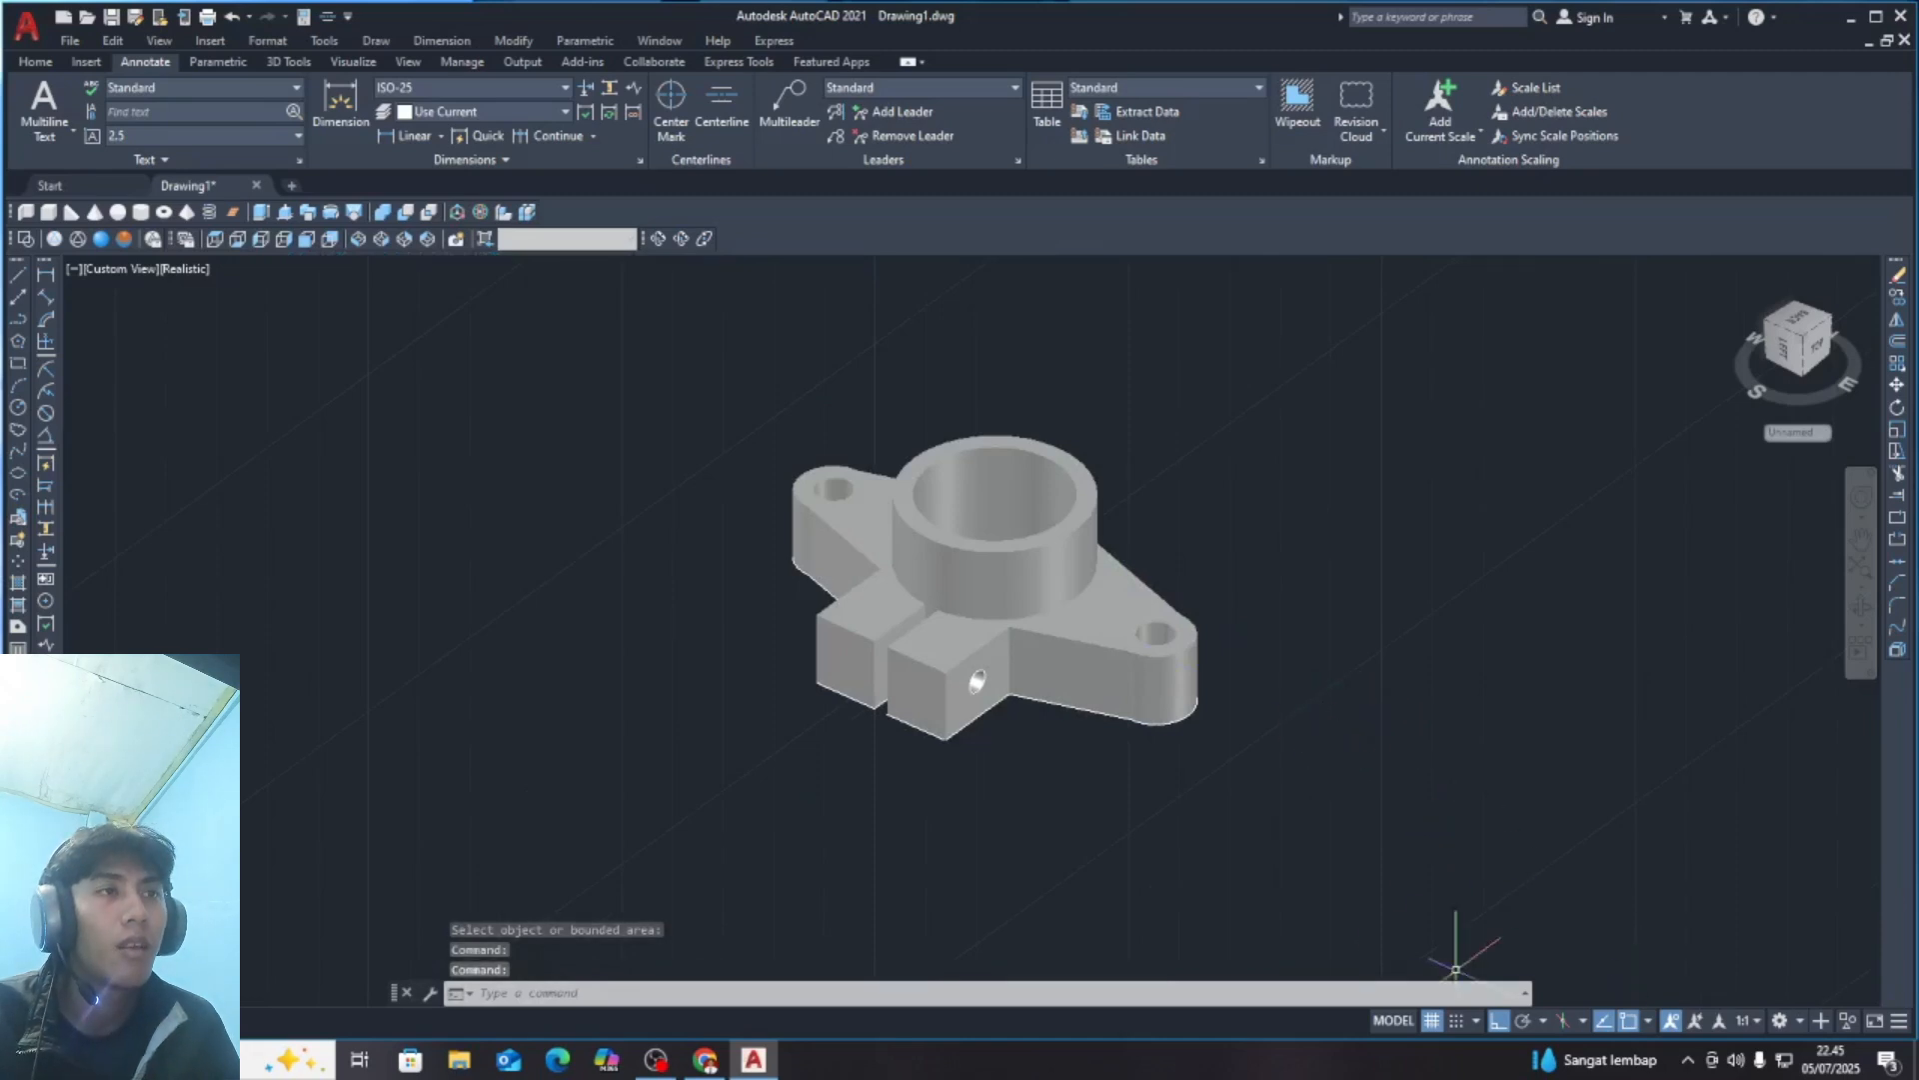
pyautogui.scroll(-1, 1100, 664)
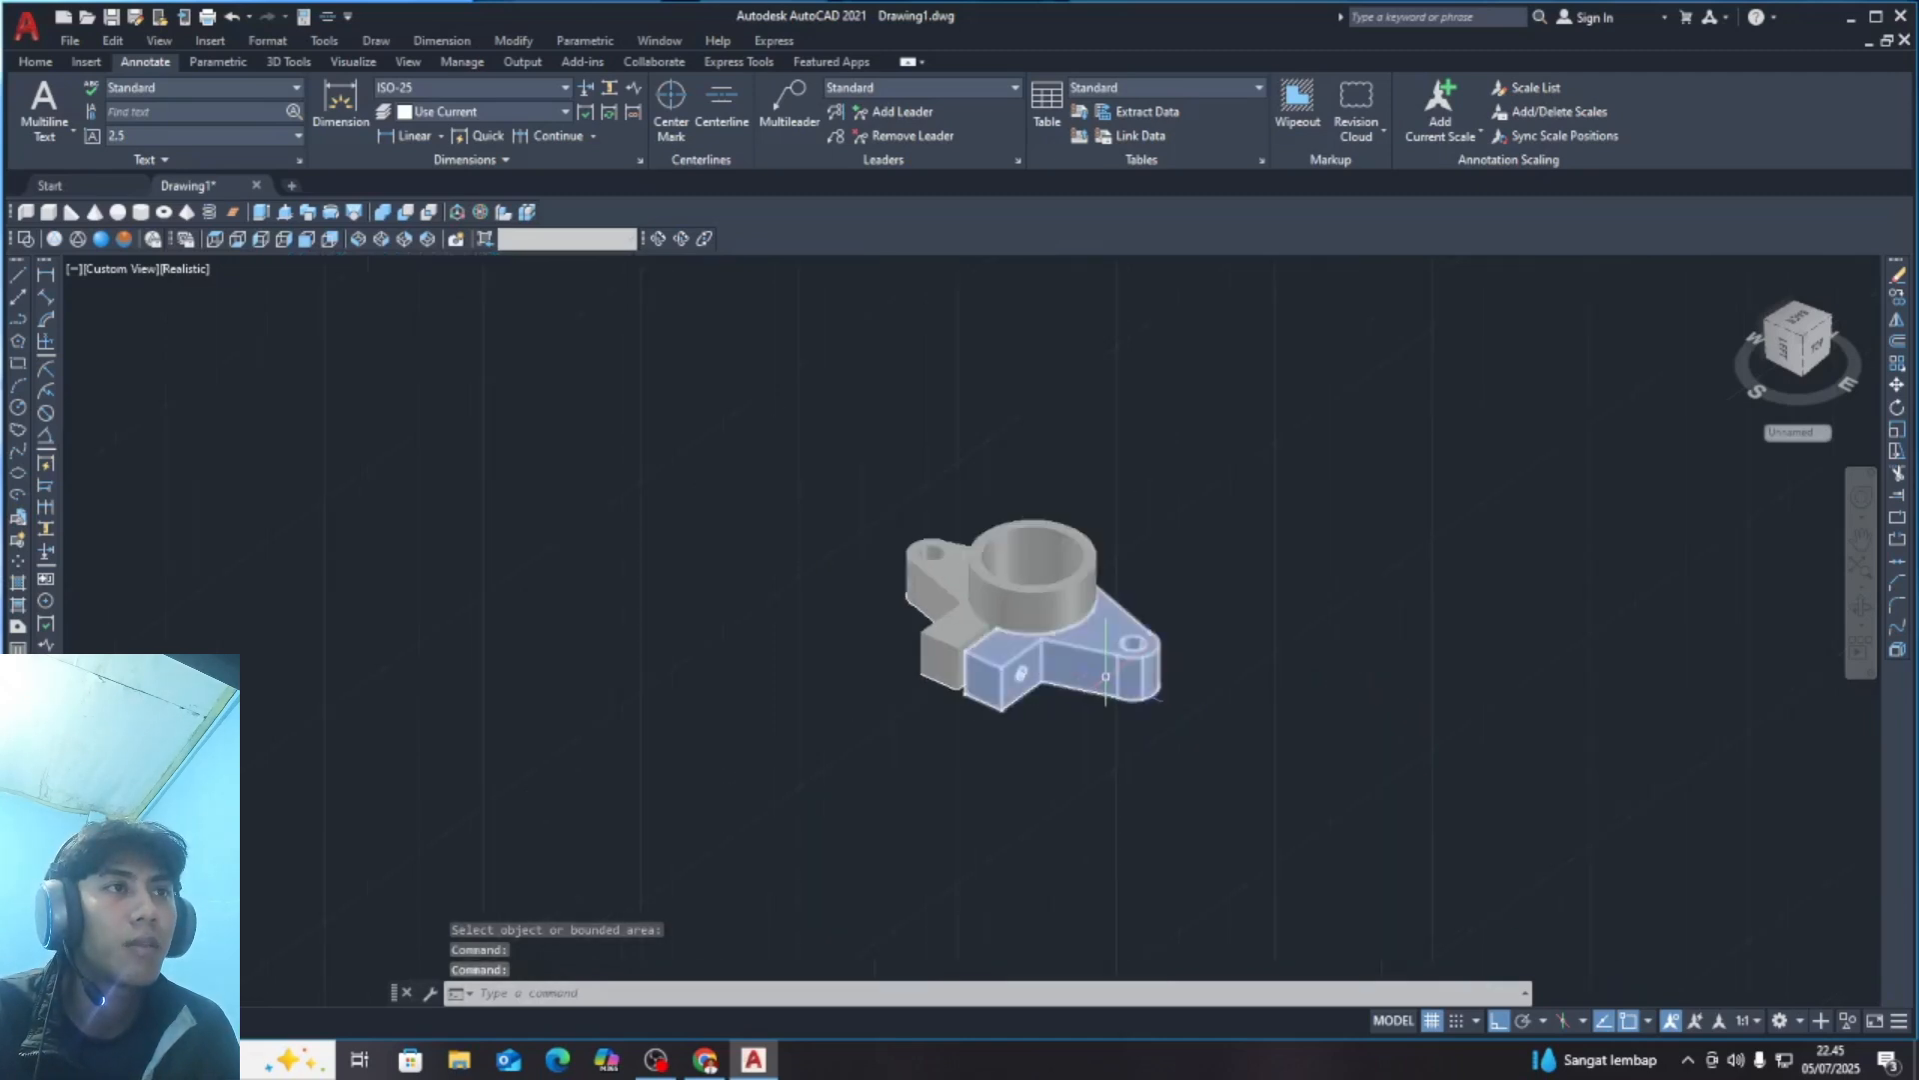
pyautogui.scroll(3, 1122, 671)
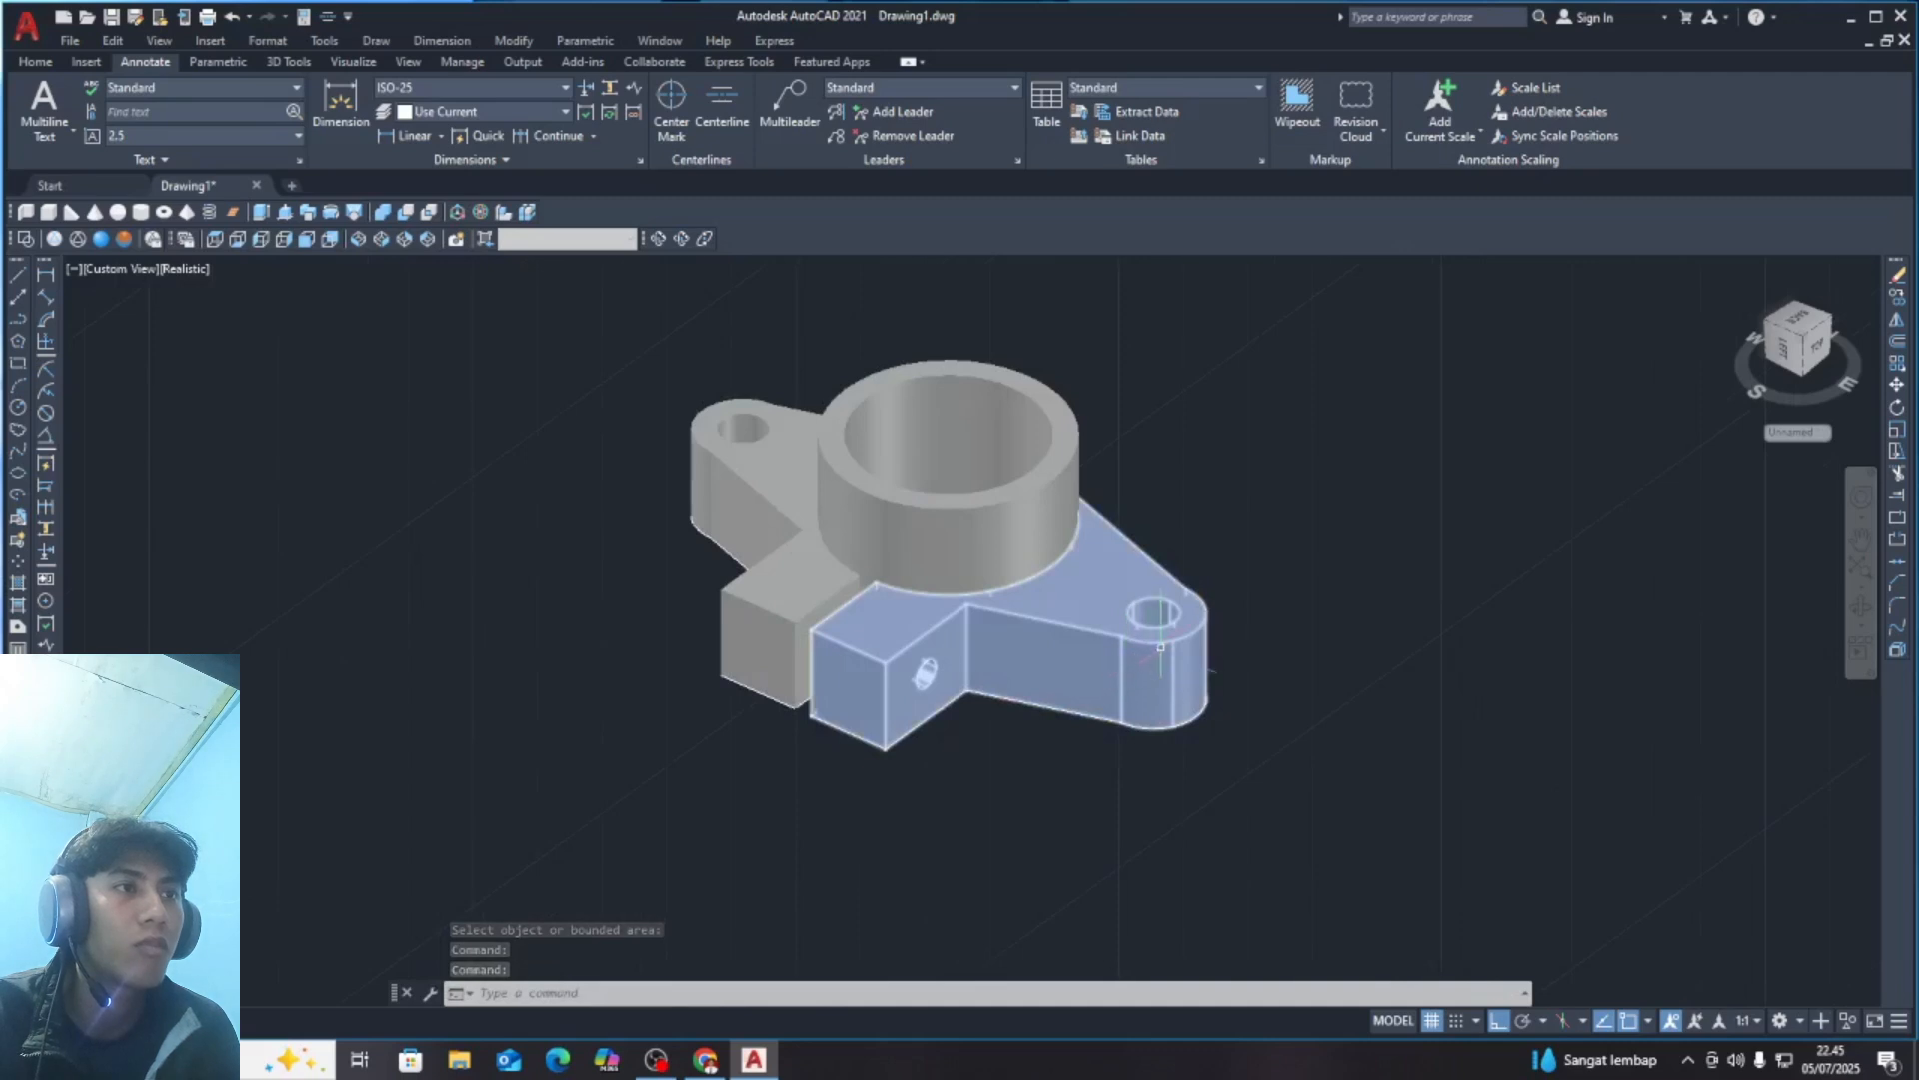
pyautogui.scroll(-5, 1161, 646)
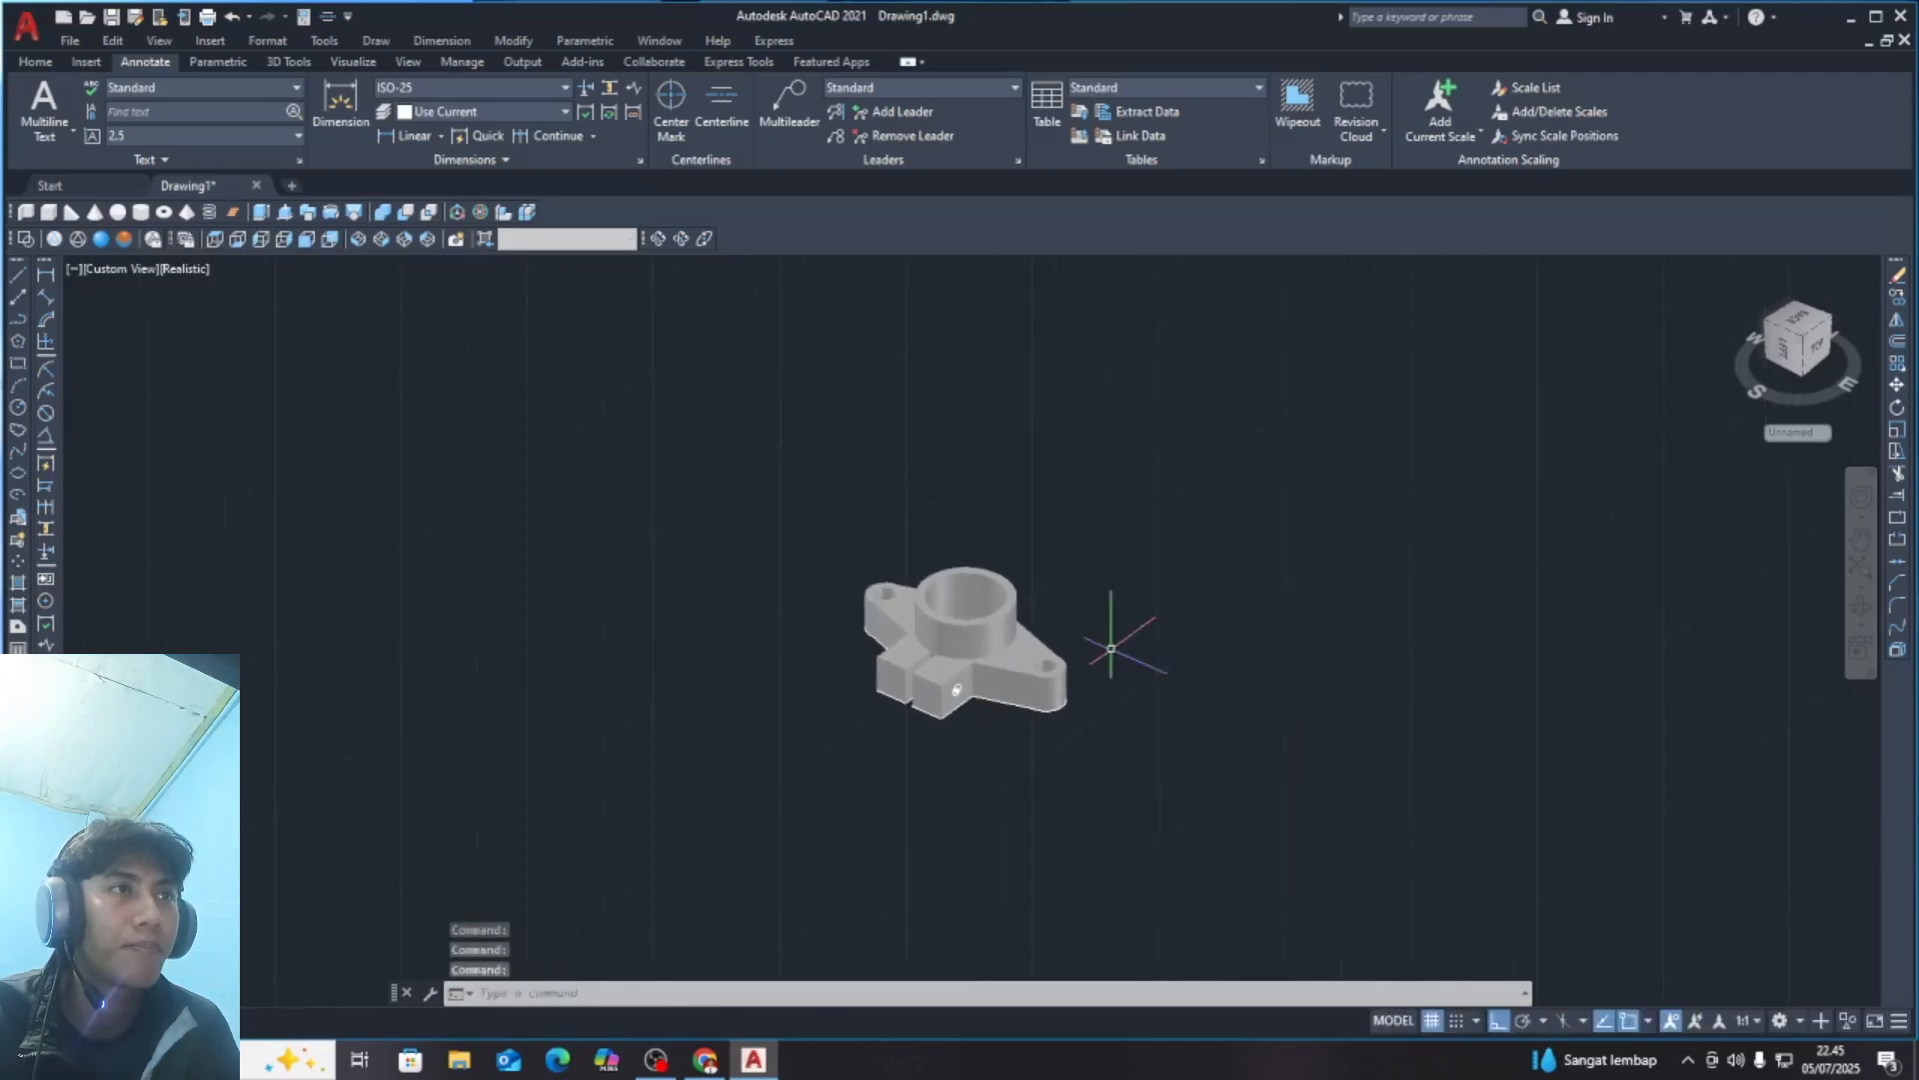
pyautogui.scroll(3, 1110, 648)
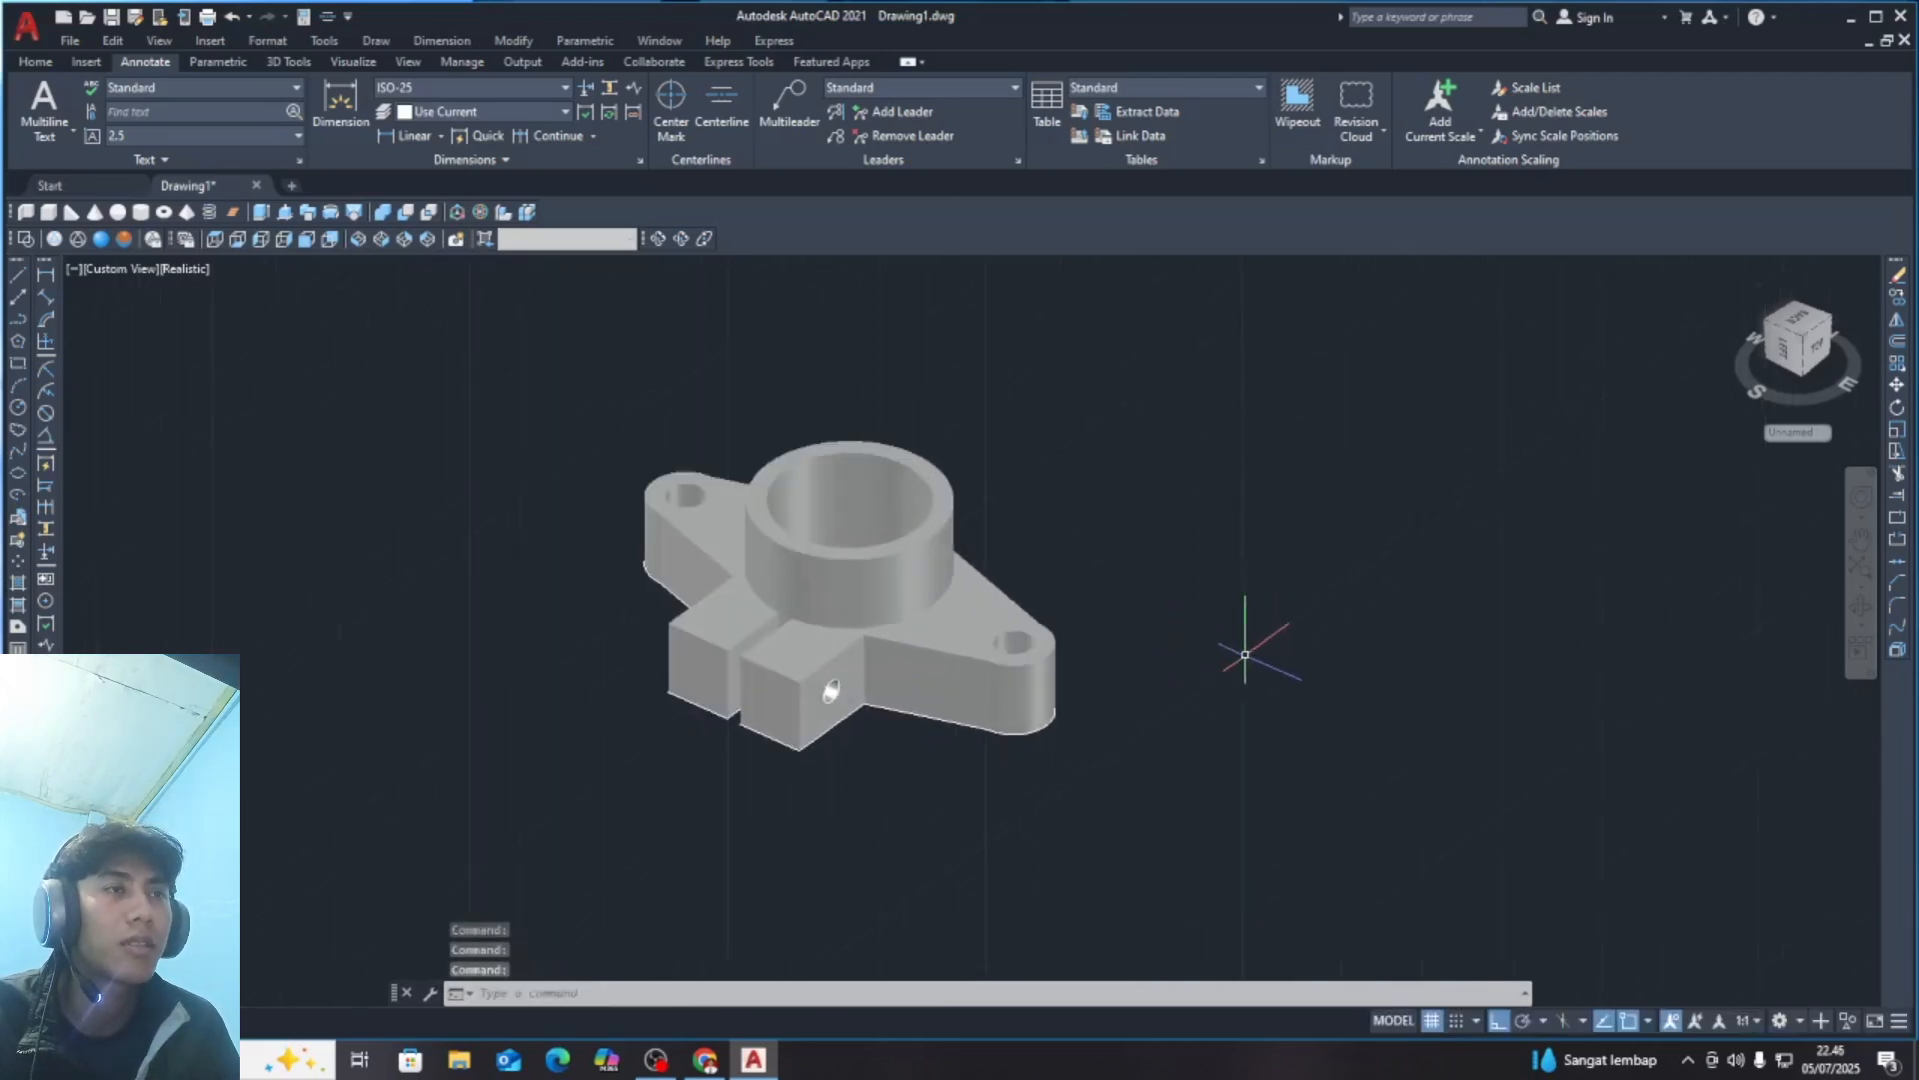
pyautogui.moveTo(1245, 654); pyautogui.dragTo(1316, 655, button='middle')
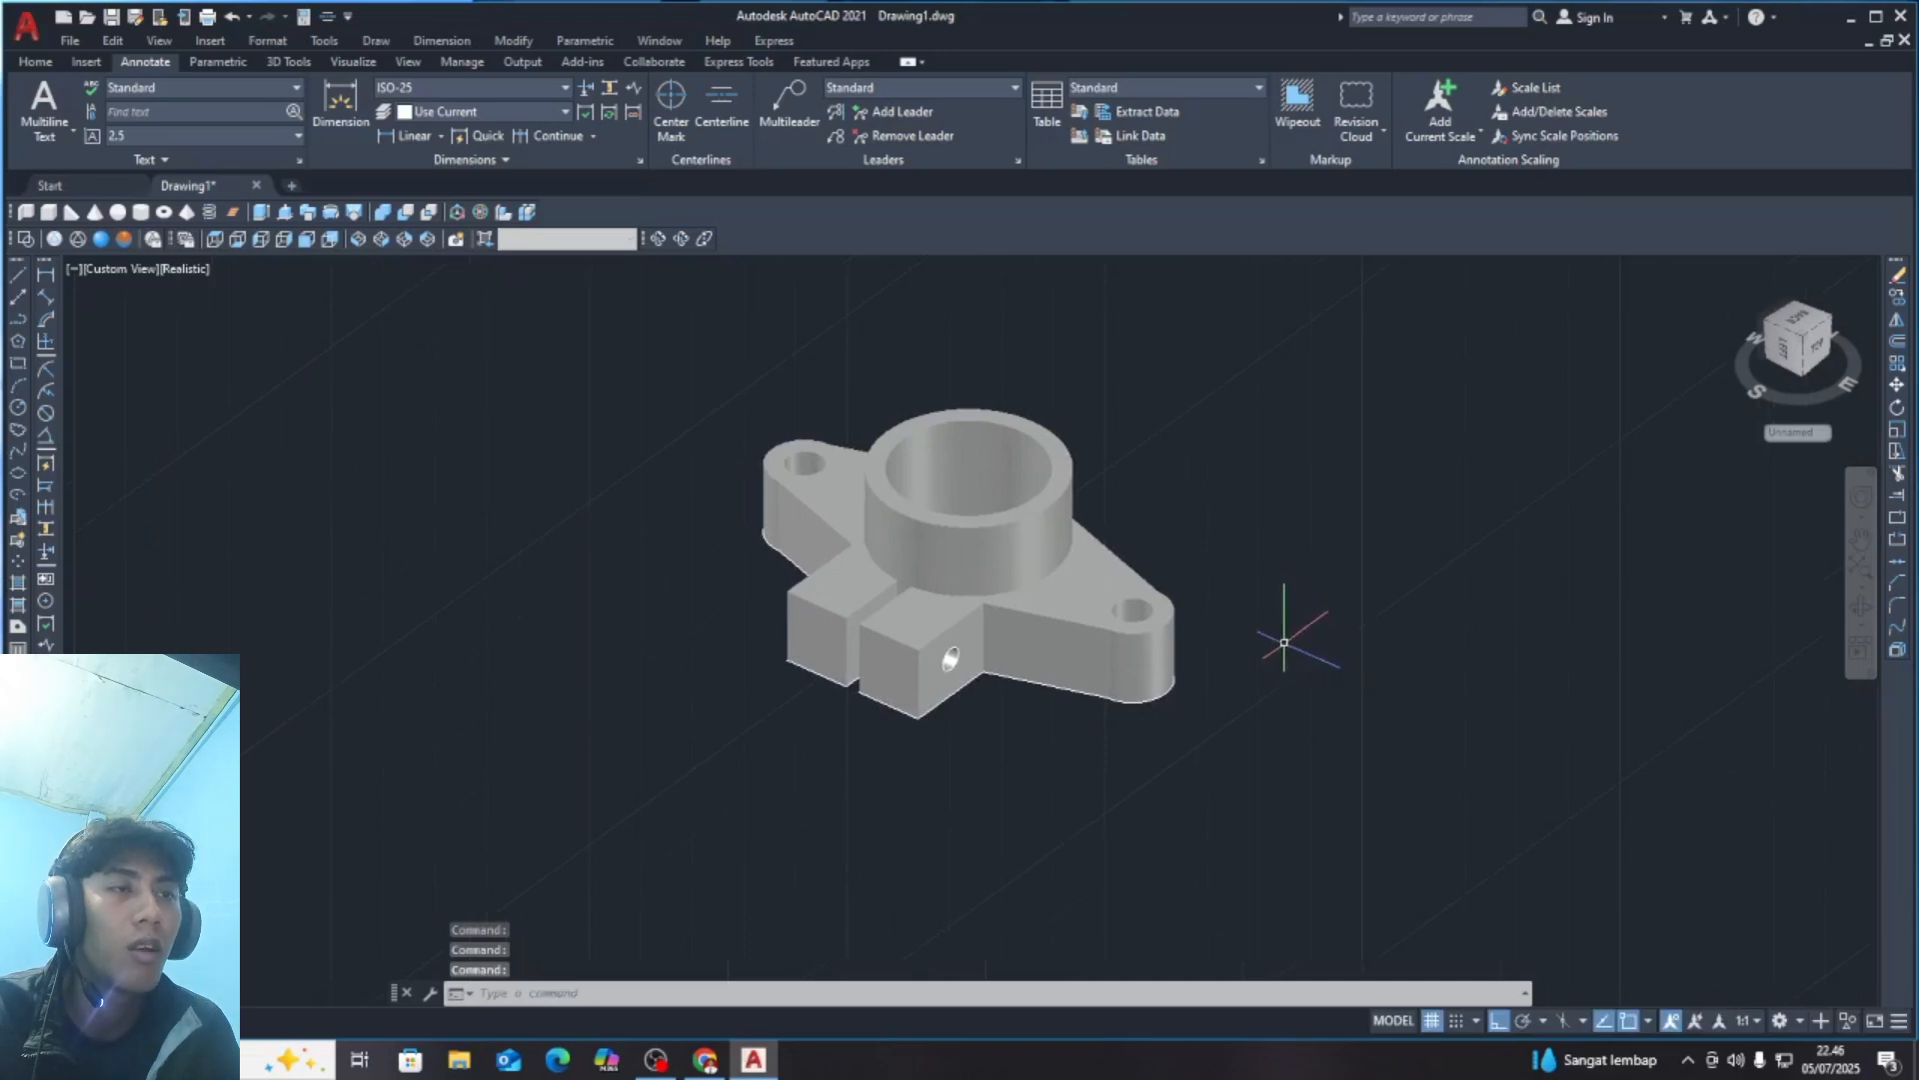